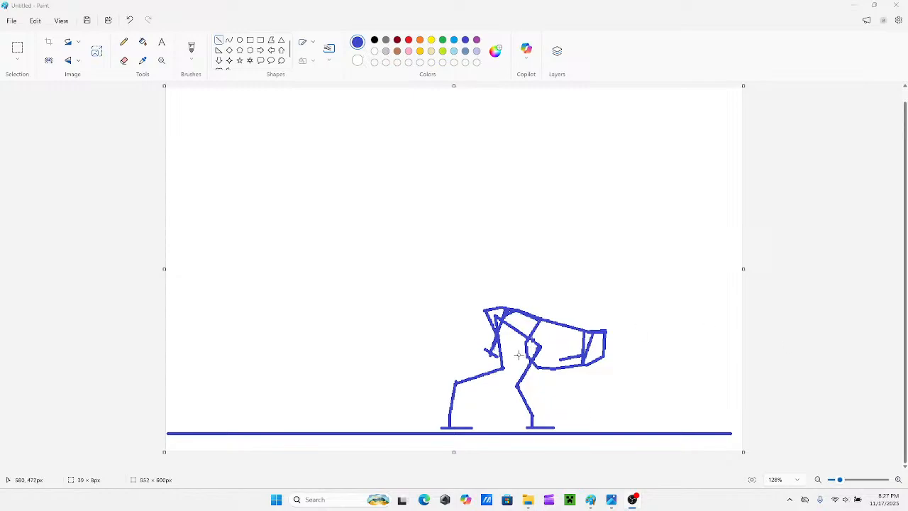
click(568, 359)
key(ctrl+z)
drag(579, 358, 550, 363)
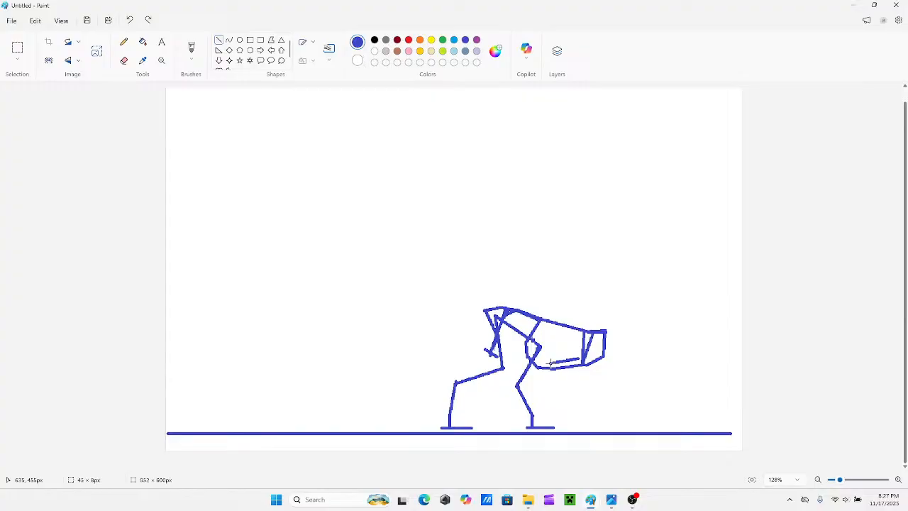
drag(551, 364, 551, 371)
drag(552, 372, 570, 380)
key(ctrl+z)
Draw the creature's front leg with straight lines: a segmented foot on the ground, a slanted lower leg and a short upper segment from the chest.
mouse_move(607, 427)
mouse_down()
mouse_move(587, 429)
mouse_move(595, 428)
mouse_up()
drag(580, 428, 591, 429)
drag(597, 422, 556, 358)
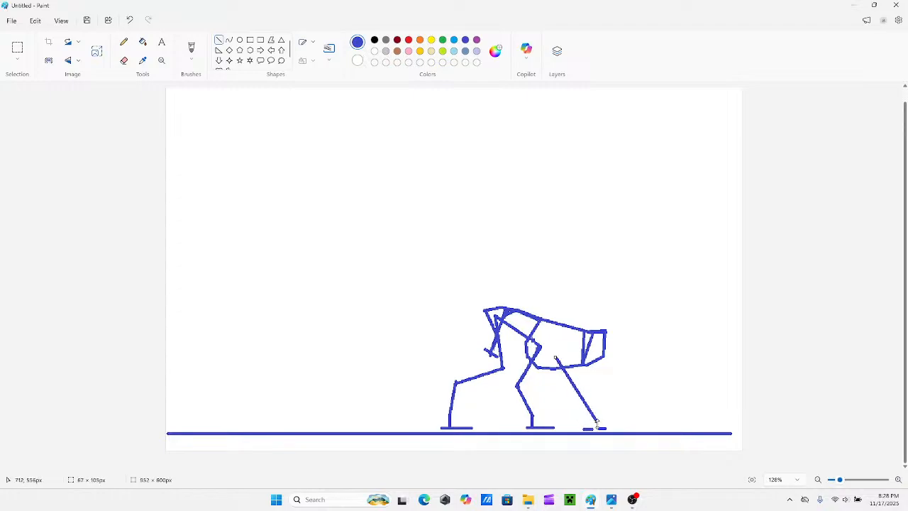
drag(598, 423, 595, 424)
drag(554, 359, 549, 360)
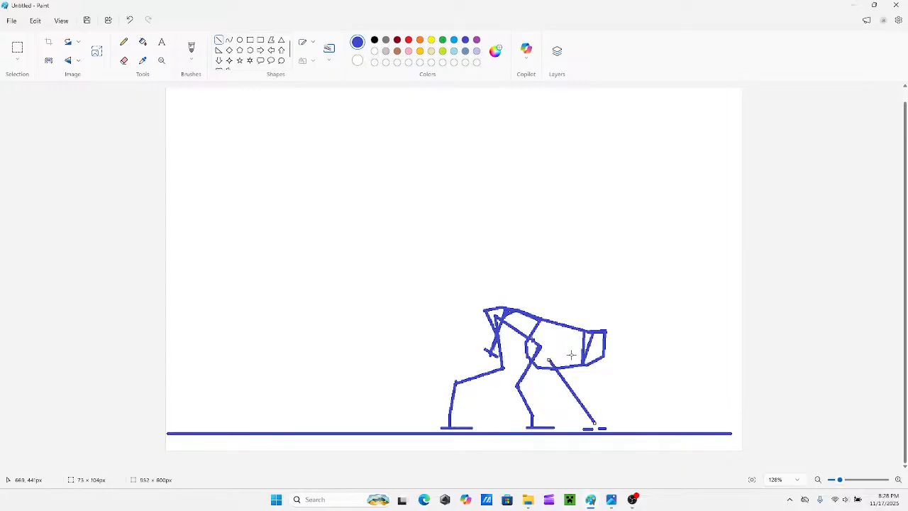
mouse_move(584, 352)
mouse_down()
mouse_move(556, 375)
mouse_move(579, 352)
mouse_up()
click(592, 276)
drag(605, 428, 621, 429)
click(646, 402)
Redraw the chest's front edge with a slanted line and erase the old outer and inner lines beside it.
drag(588, 330, 599, 329)
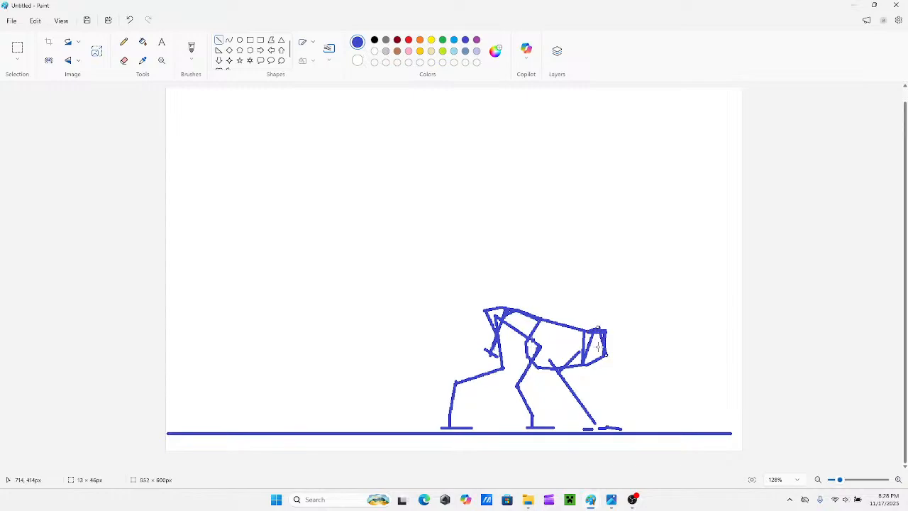
click(572, 300)
click(125, 61)
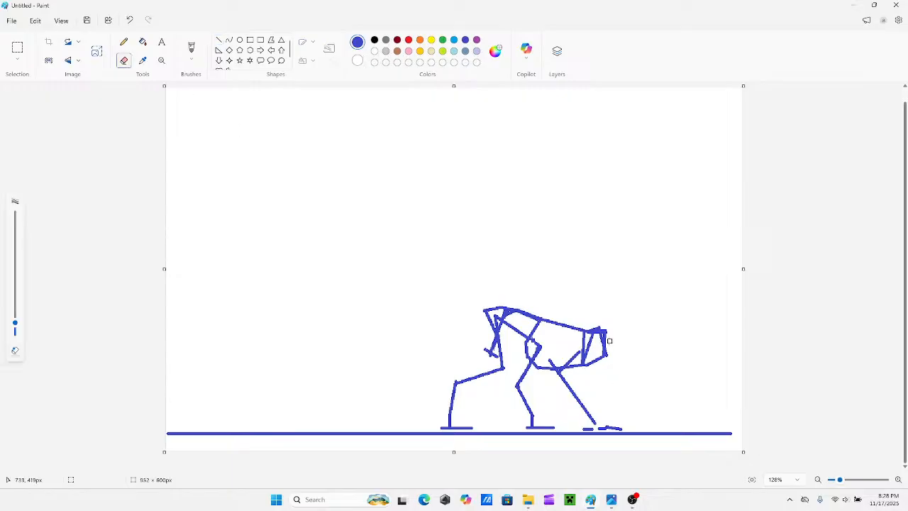
mouse_move(610, 341)
mouse_down()
mouse_move(603, 328)
mouse_move(590, 354)
mouse_move(588, 343)
mouse_move(588, 366)
mouse_up()
Close the chest's lower edge and draw a curved neck rising forward from the shoulders in short straight lines.
click(218, 39)
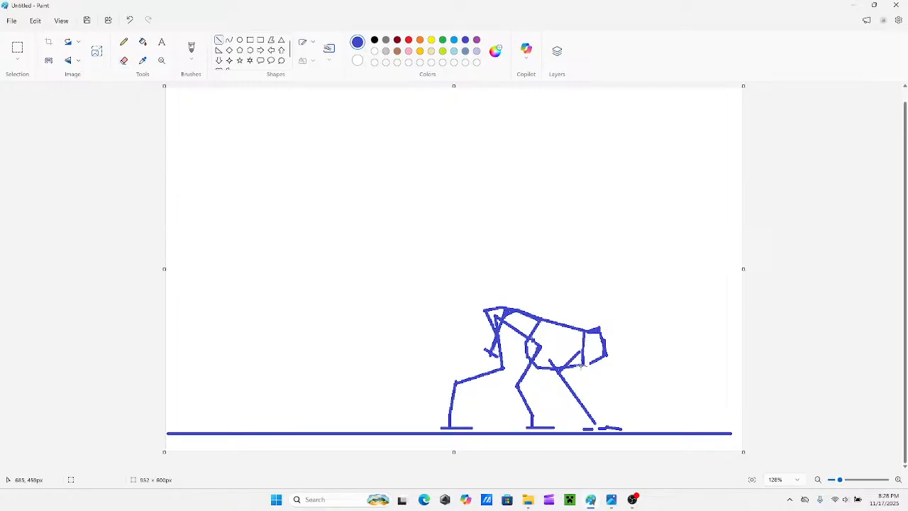
mouse_move(581, 367)
mouse_down()
mouse_move(605, 355)
mouse_move(608, 318)
mouse_move(619, 306)
mouse_move(615, 315)
mouse_move(630, 299)
mouse_move(657, 299)
mouse_up()
click(671, 320)
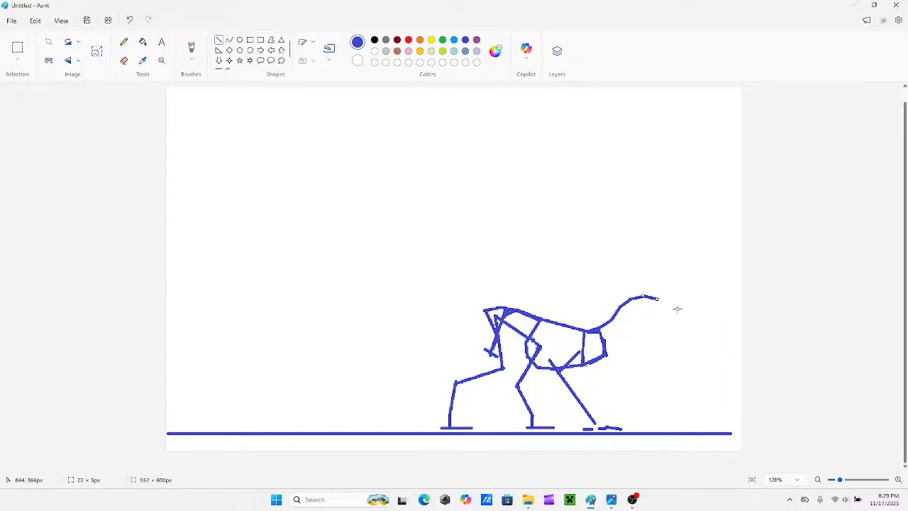
Draw a long, downward-slanting box with straight lines at the end of the neck as the head.
drag(712, 317, 658, 299)
drag(713, 318, 654, 304)
mouse_move(652, 313)
mouse_down()
mouse_move(699, 318)
mouse_move(695, 330)
mouse_up()
click(628, 293)
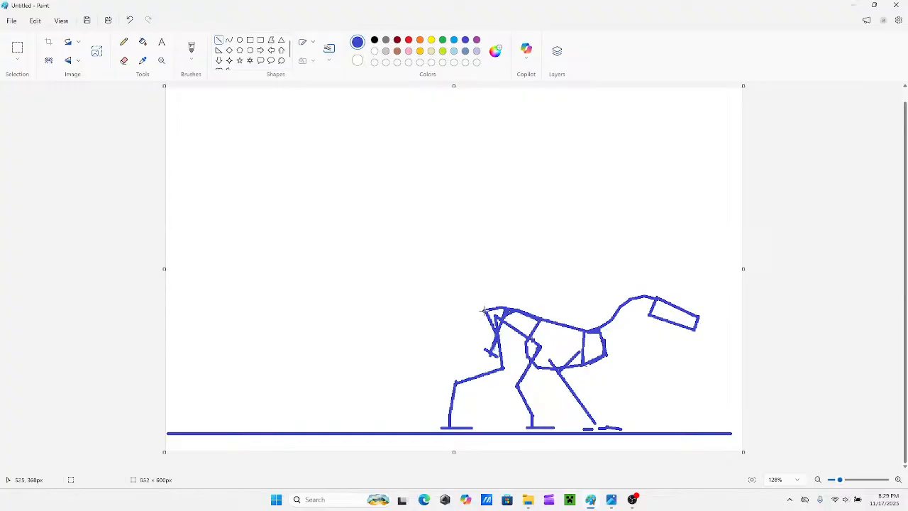
Draw a tail of straight segments back from the hips and undo all but its first segment.
mouse_move(483, 312)
mouse_down()
mouse_move(438, 333)
mouse_move(452, 324)
mouse_move(452, 335)
mouse_move(458, 327)
mouse_move(416, 340)
mouse_move(461, 328)
mouse_move(411, 341)
mouse_move(422, 345)
mouse_move(381, 347)
mouse_move(413, 349)
mouse_move(330, 355)
mouse_move(377, 355)
mouse_up()
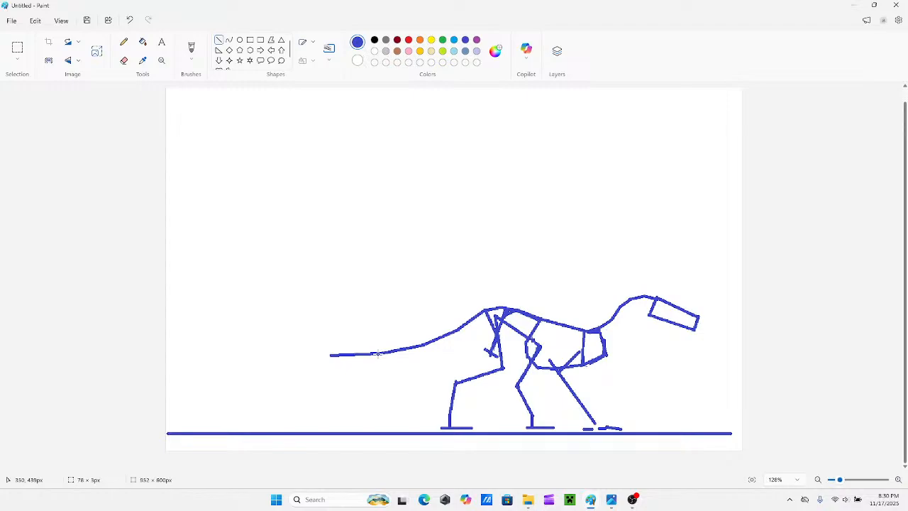
key(ctrl+z)
key(ctrl+z)
key(ctrl+z)
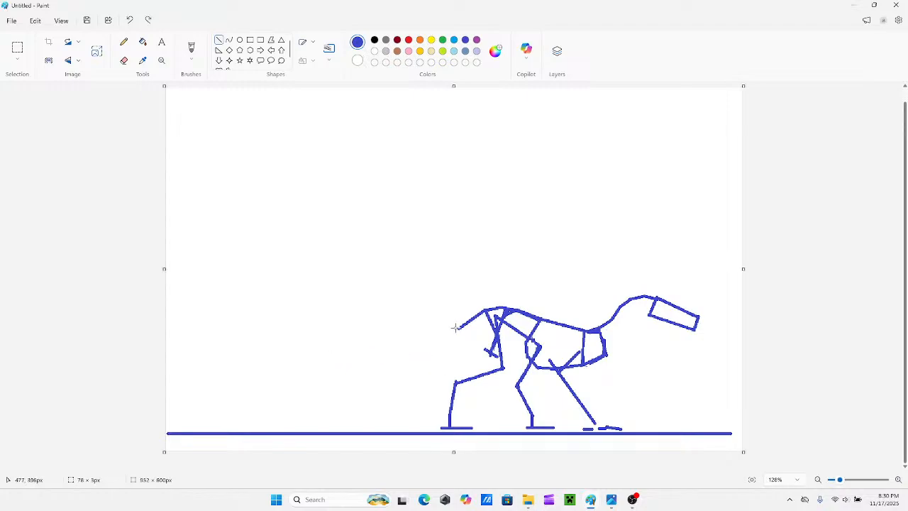
Draw a long tail in joined straight segments, sloping down behind the hips and levelling out above the ground line.
drag(456, 327, 426, 348)
drag(369, 360, 424, 348)
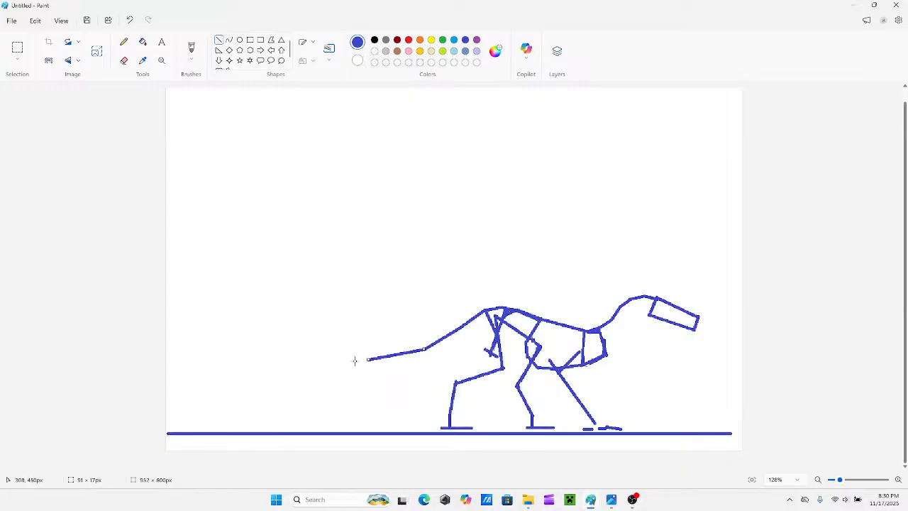
drag(366, 359, 371, 367)
drag(299, 367, 372, 368)
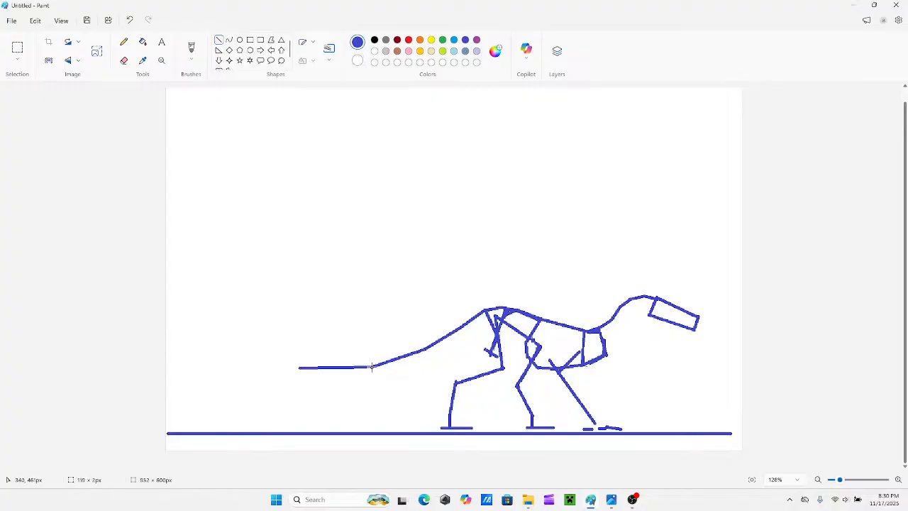
drag(299, 367, 315, 377)
drag(259, 377, 314, 377)
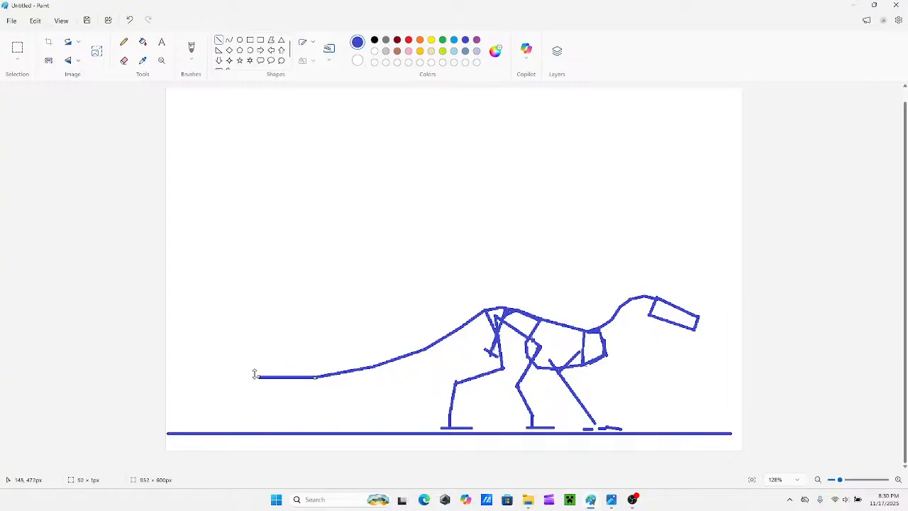
drag(259, 377, 264, 379)
drag(214, 381, 263, 379)
drag(207, 378, 210, 380)
click(323, 273)
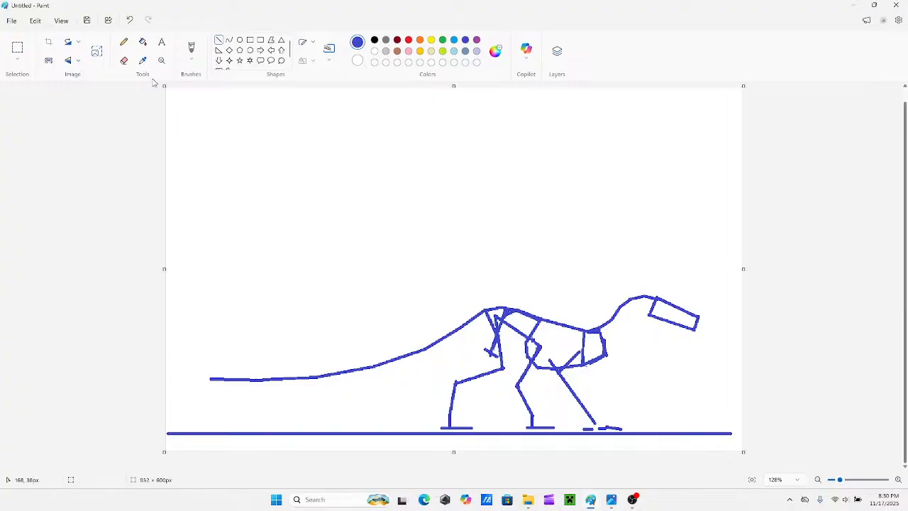
Move the head slightly forward with a free-form selection and bridge the gap to the neck with a short line.
click(17, 60)
click(37, 93)
mouse_move(717, 316)
mouse_down()
mouse_move(694, 301)
mouse_move(657, 296)
mouse_move(647, 303)
mouse_move(646, 328)
mouse_move(701, 338)
mouse_move(723, 315)
mouse_move(693, 322)
mouse_up()
click(647, 260)
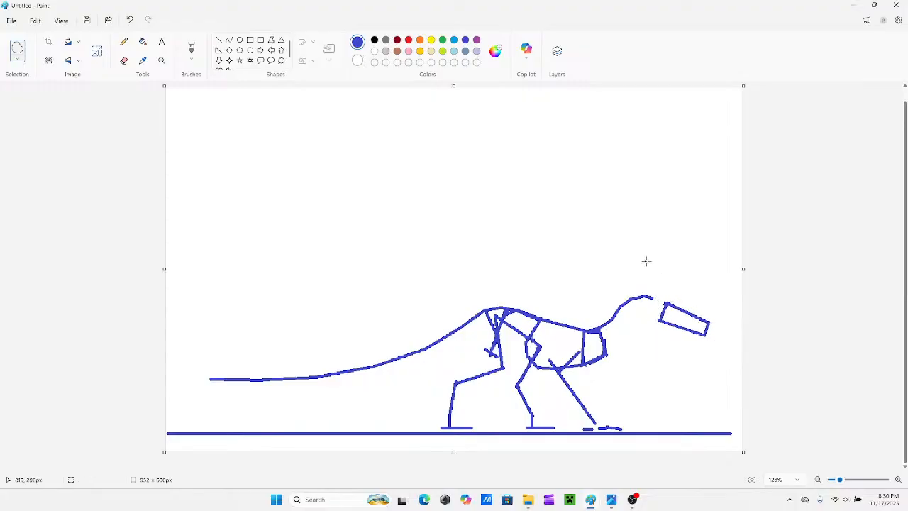
click(220, 40)
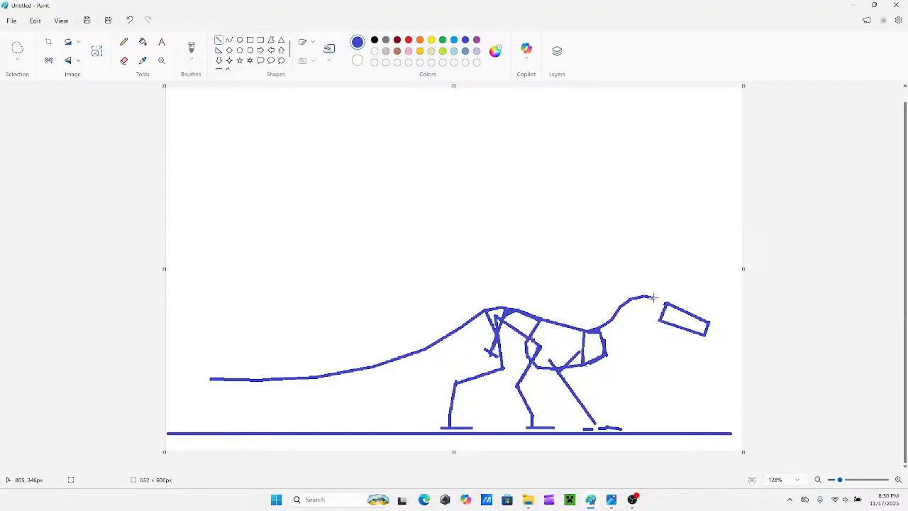
drag(653, 298, 666, 304)
click(676, 280)
Move the head and upper neck up off the body and extend the remaining neck base with a short line.
click(18, 48)
mouse_move(697, 287)
mouse_down()
mouse_move(633, 279)
mouse_move(604, 302)
mouse_move(627, 331)
mouse_move(700, 354)
mouse_move(726, 318)
mouse_move(684, 289)
mouse_up()
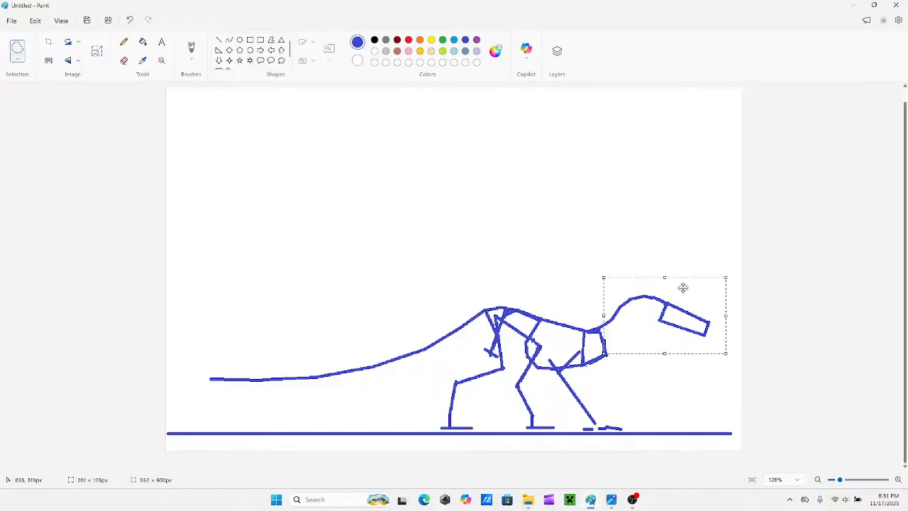
drag(682, 321, 662, 213)
click(560, 213)
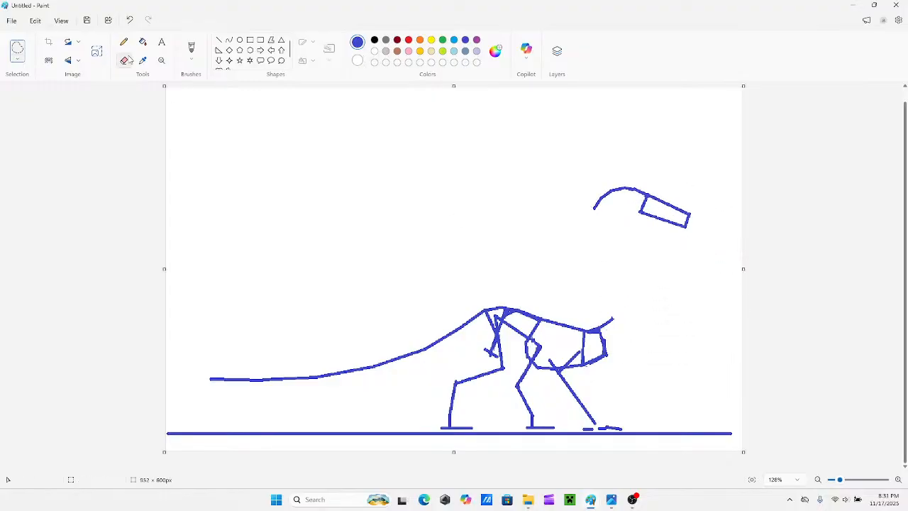
click(218, 40)
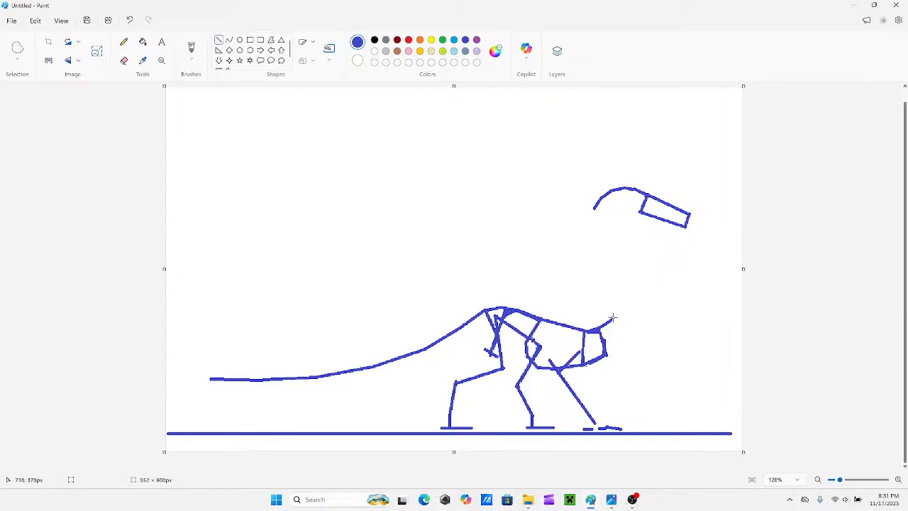
drag(613, 318, 624, 306)
Move the head and upper neck back down with a free-form selection so they join the extended neck base.
click(17, 47)
mouse_move(630, 162)
mouse_down()
mouse_move(736, 195)
mouse_move(639, 162)
mouse_up()
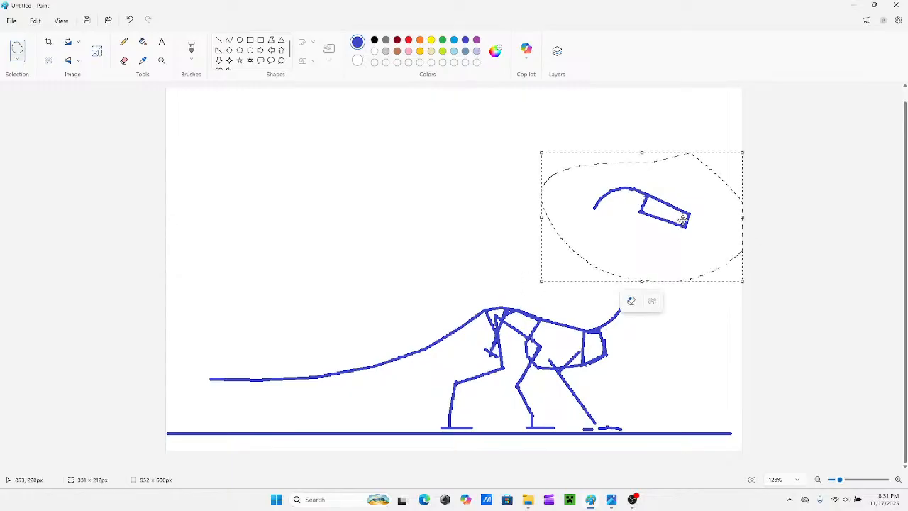
mouse_move(683, 217)
mouse_down()
mouse_move(721, 295)
mouse_move(711, 318)
mouse_up()
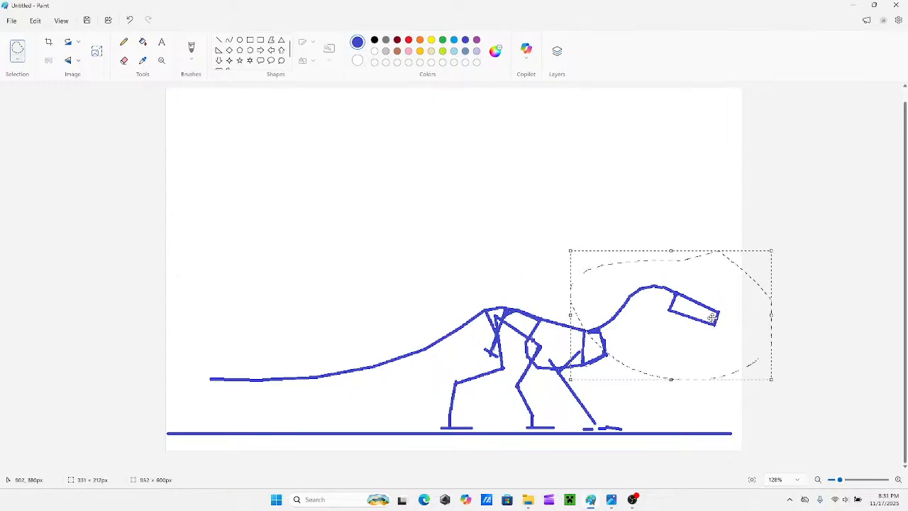
click(624, 213)
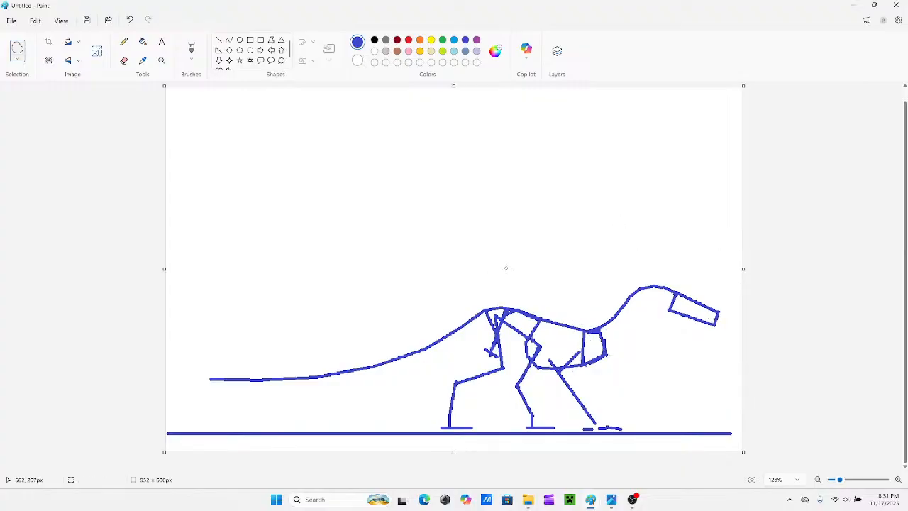
Select the whole creature above the ground line with a rectangular selection and scale it down toward its lower front corner.
click(18, 60)
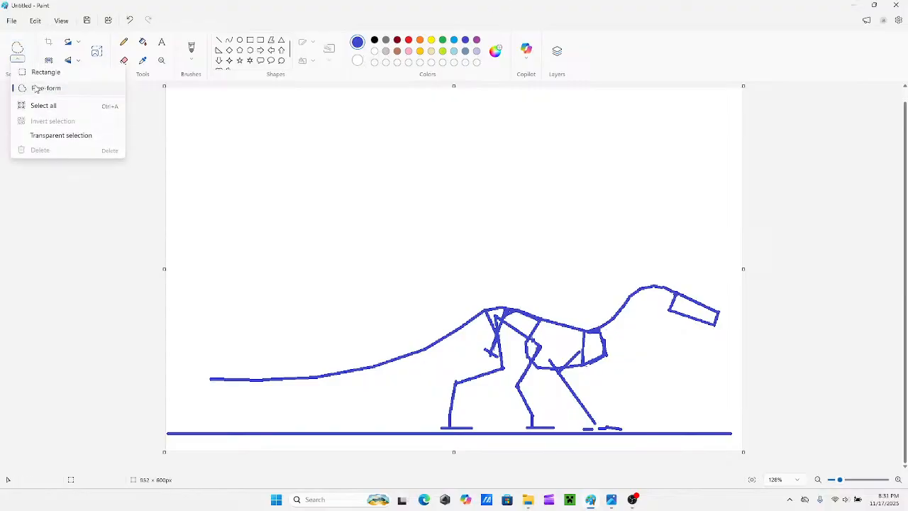
click(39, 72)
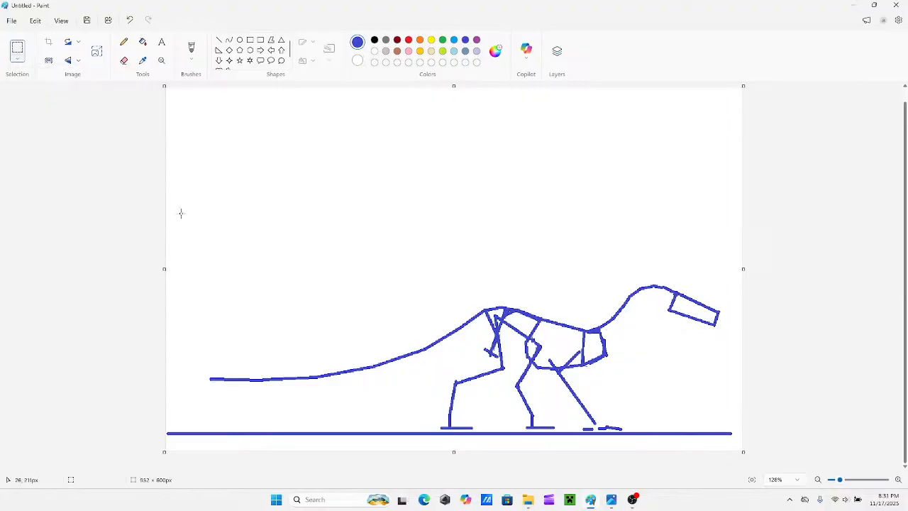
drag(171, 189, 732, 430)
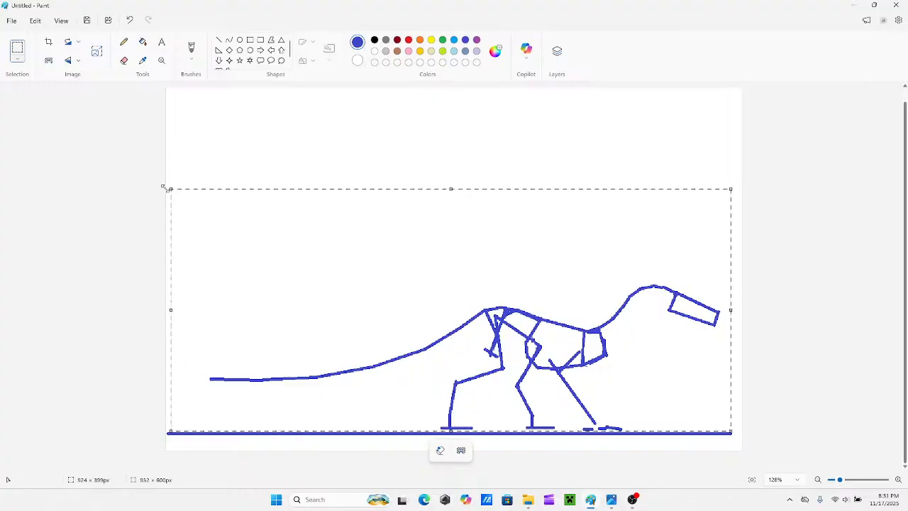
mouse_move(169, 189)
mouse_down()
mouse_move(292, 247)
mouse_move(383, 276)
mouse_move(401, 271)
mouse_up()
click(406, 245)
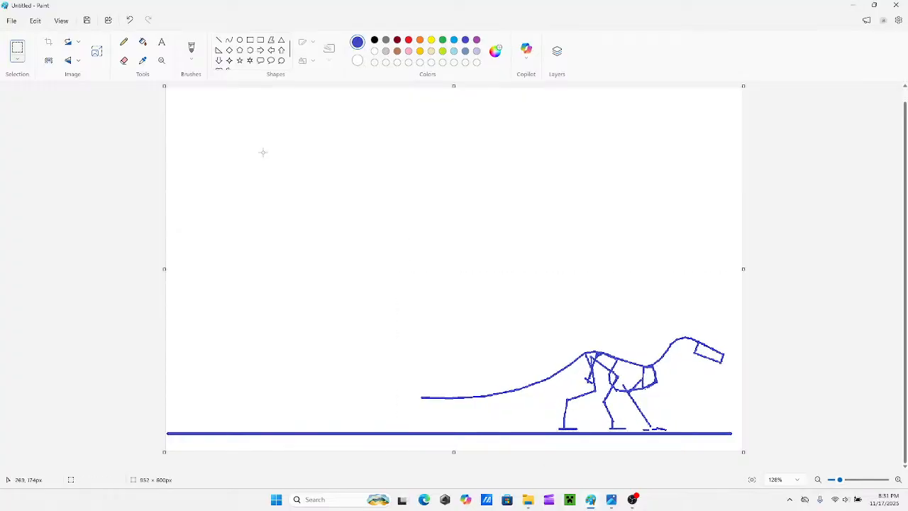
Extend the tail farther back with straight segments, ending in a nearly level one about 103 × 9 px.
click(219, 40)
drag(420, 397, 386, 396)
click(350, 386)
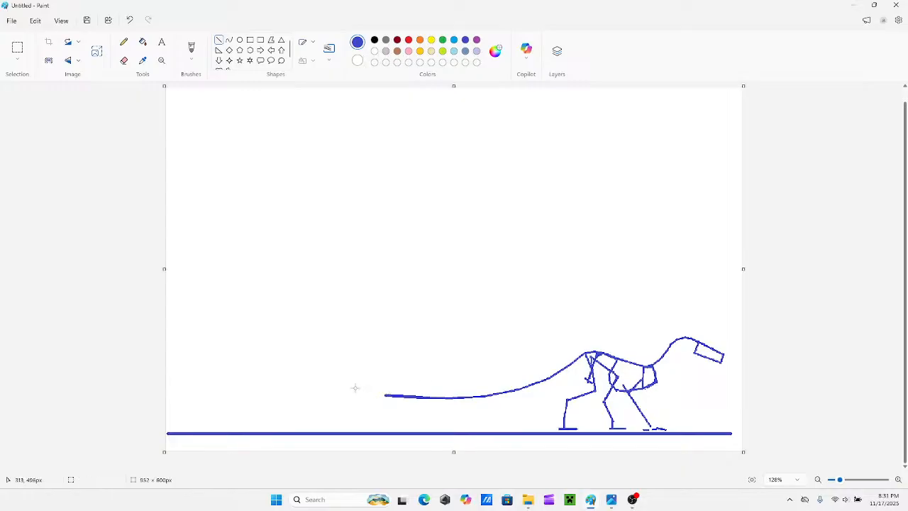
mouse_move(346, 401)
mouse_down()
mouse_move(388, 396)
mouse_move(337, 399)
mouse_move(347, 393)
mouse_up()
click(335, 387)
drag(346, 392, 262, 379)
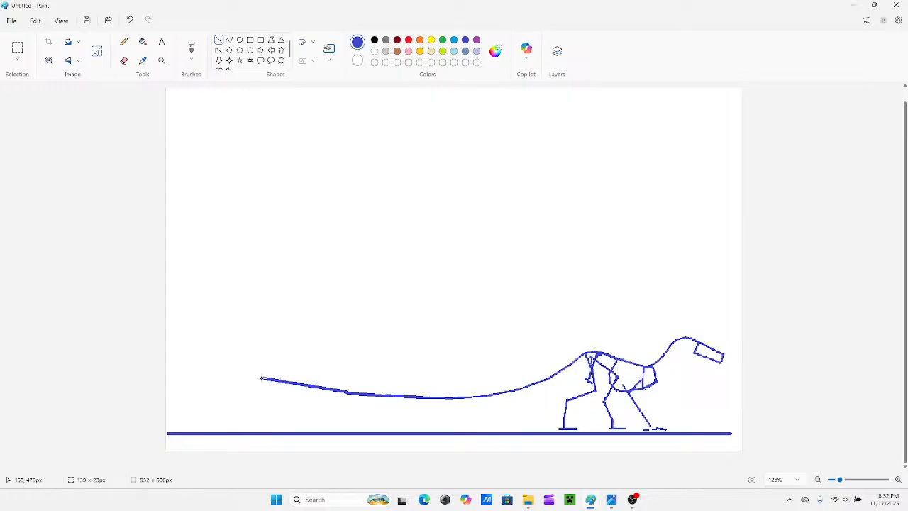
key(Escape)
drag(348, 392, 287, 387)
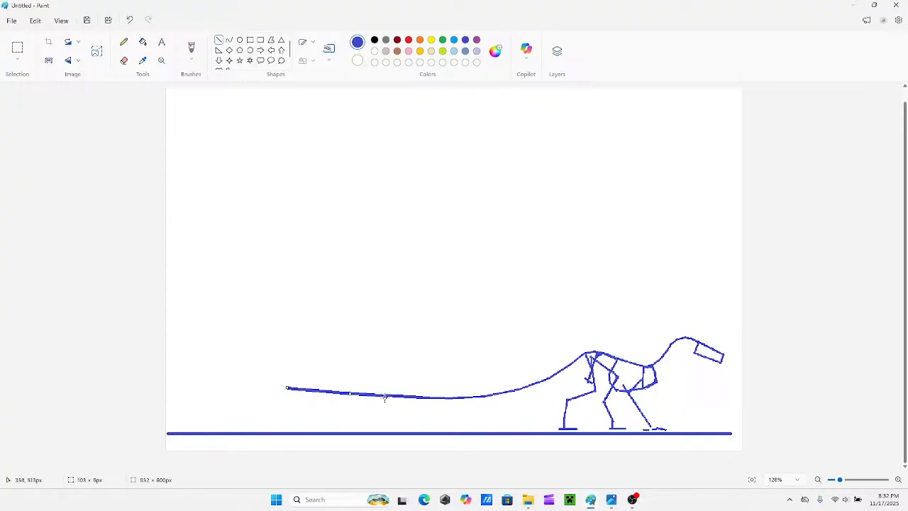
Draw a triangular blade beneath the tail tip, thickening its long lower edge and adding a second short edge line.
drag(391, 394, 395, 424)
drag(288, 388, 396, 424)
click(383, 321)
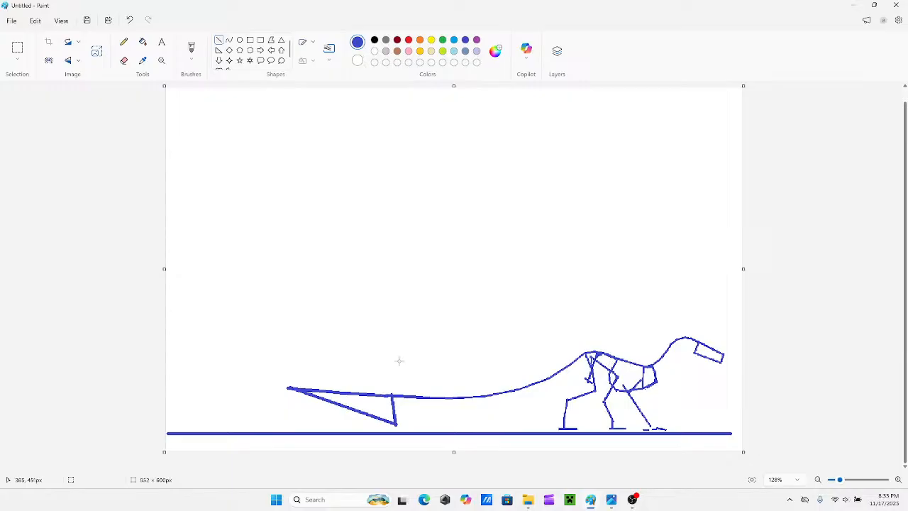
drag(288, 389, 397, 423)
drag(386, 396, 396, 425)
Erase the blade's extra short edge and reconnect the tail line across the erased gap.
click(124, 61)
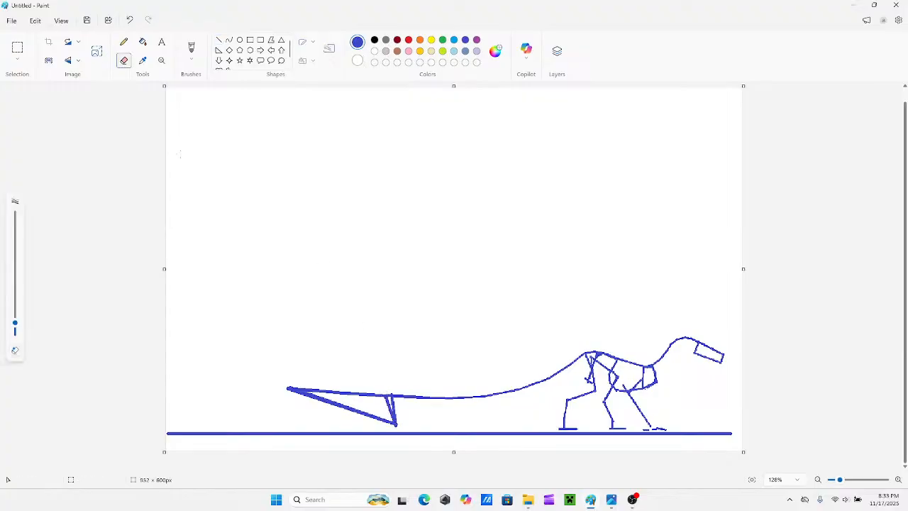
drag(394, 393, 394, 404)
click(218, 40)
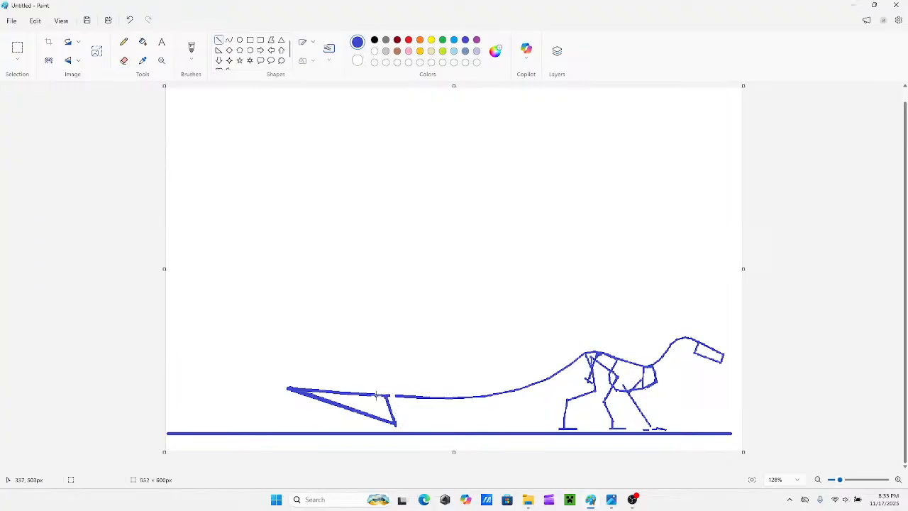
mouse_move(389, 395)
mouse_down()
mouse_move(409, 399)
mouse_move(387, 396)
mouse_up()
click(392, 366)
Trace over the front foot and lower leg with straight lines to join the foot segments and thicken the limb.
drag(657, 426, 666, 430)
click(665, 422)
drag(651, 429, 653, 429)
click(680, 403)
click(676, 414)
drag(652, 429, 622, 384)
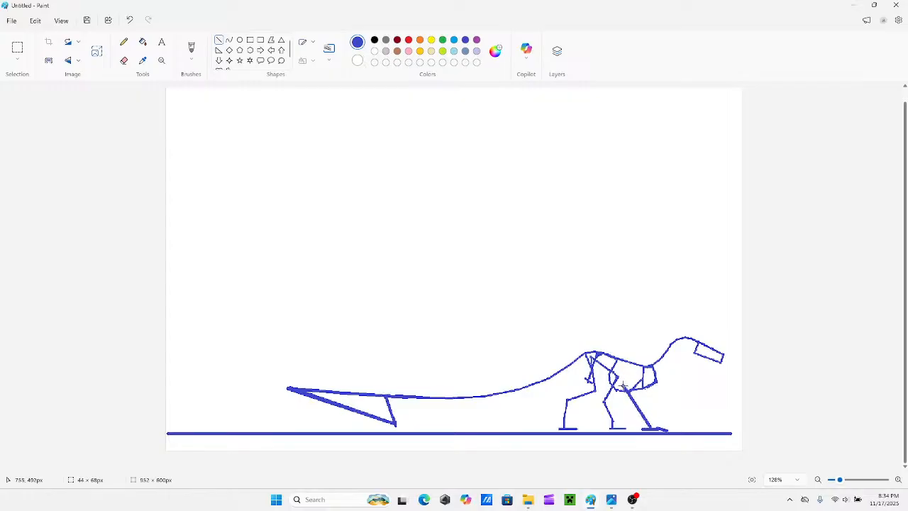
click(643, 346)
Thicken the outline at the top of the hips and at the neck base with short straight lines.
mouse_move(598, 351)
mouse_down()
mouse_move(619, 360)
mouse_move(600, 353)
mouse_up()
click(602, 335)
drag(652, 364, 661, 357)
click(631, 338)
Select the whole creature above the ground line, reposition it and enlarge it to span the canvas width.
click(17, 47)
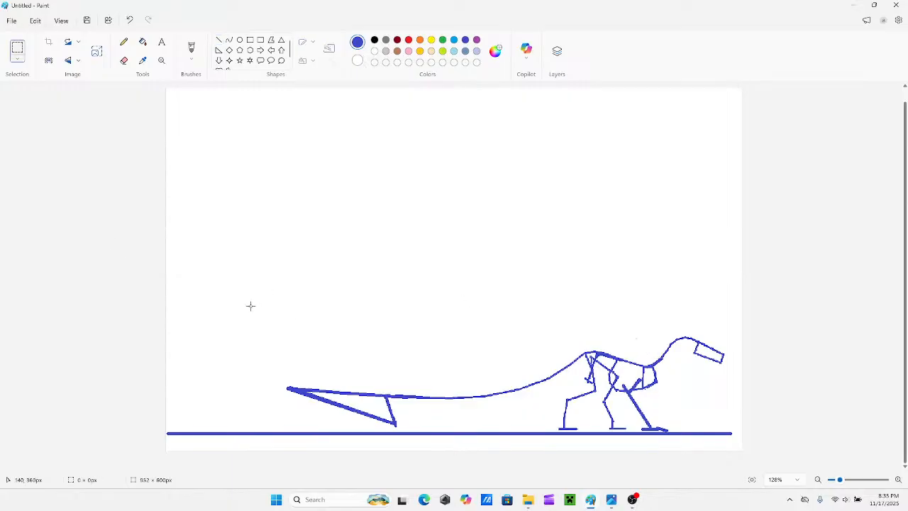
drag(250, 306, 734, 432)
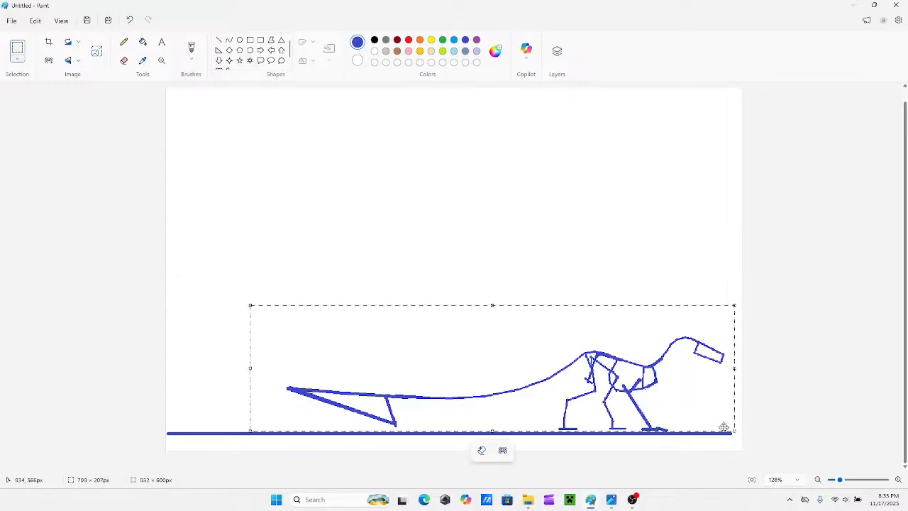
mouse_move(639, 386)
mouse_down()
mouse_move(639, 355)
mouse_move(645, 384)
mouse_up()
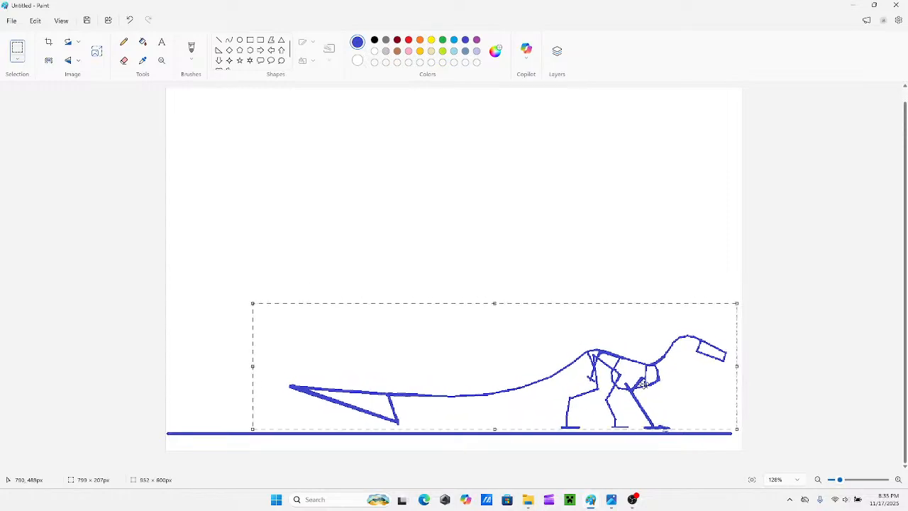
drag(248, 303, 122, 286)
drag(374, 378, 388, 379)
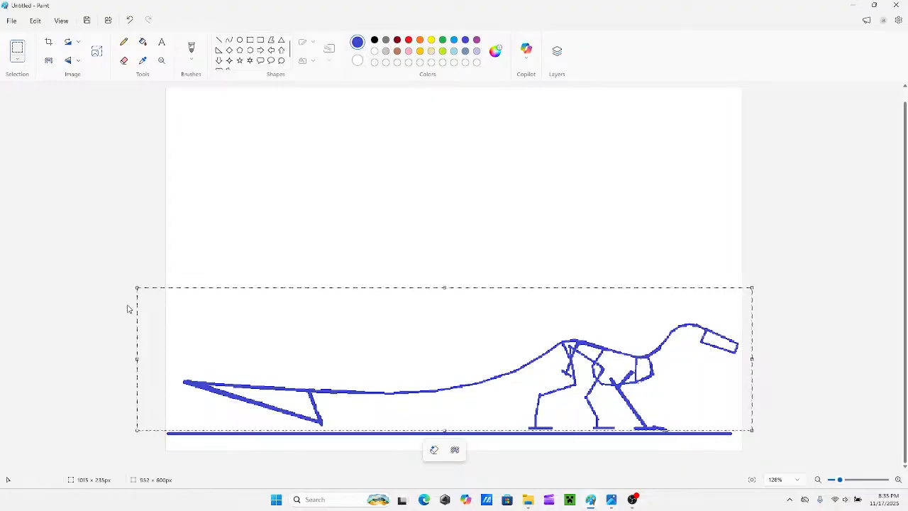
drag(137, 287, 122, 283)
click(260, 224)
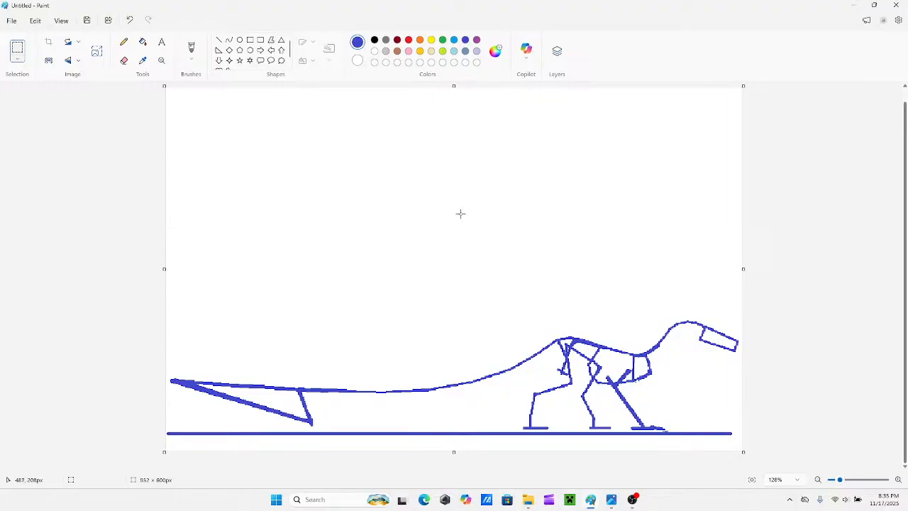
Draw the underside of the neck with connected straight lines from the chest up to the back of the head.
click(219, 41)
drag(648, 374, 672, 347)
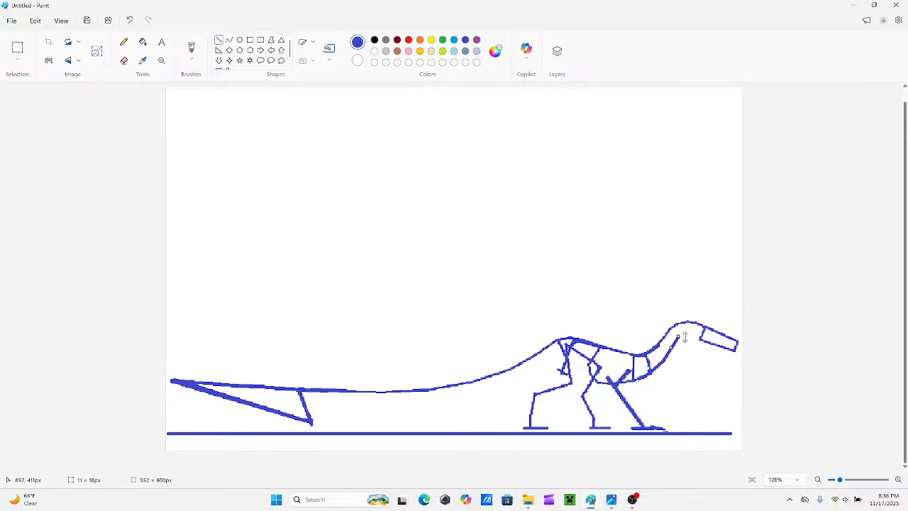
drag(686, 335, 678, 336)
drag(686, 335, 699, 337)
click(703, 302)
drag(311, 422, 369, 418)
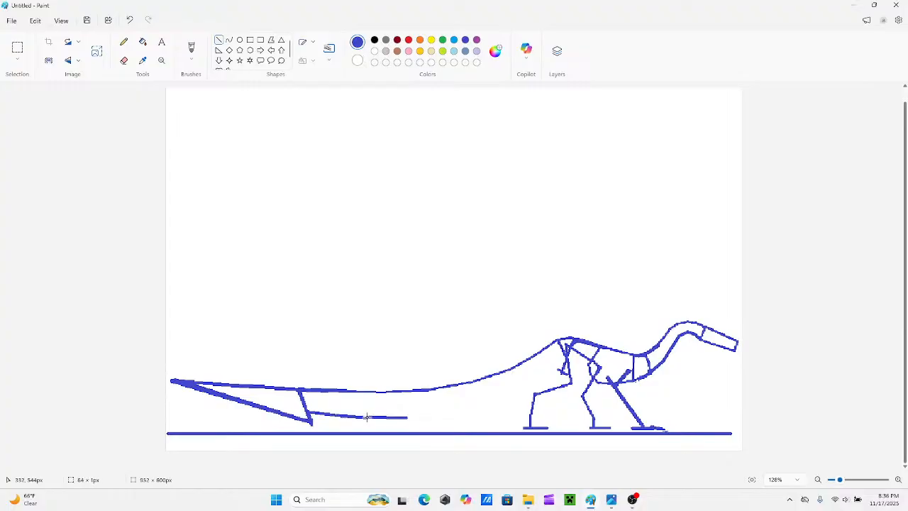
mouse_move(448, 411)
mouse_down()
mouse_move(404, 417)
mouse_move(447, 417)
mouse_up()
key(ctrl+z)
key(ctrl+z)
key(ctrl+z)
drag(559, 343, 568, 377)
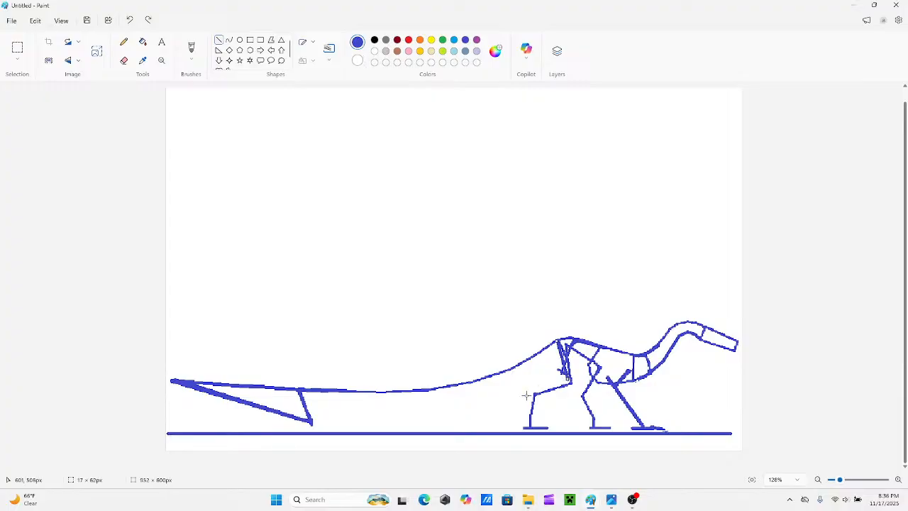
mouse_move(542, 401)
mouse_down()
mouse_move(569, 379)
mouse_move(509, 409)
mouse_up()
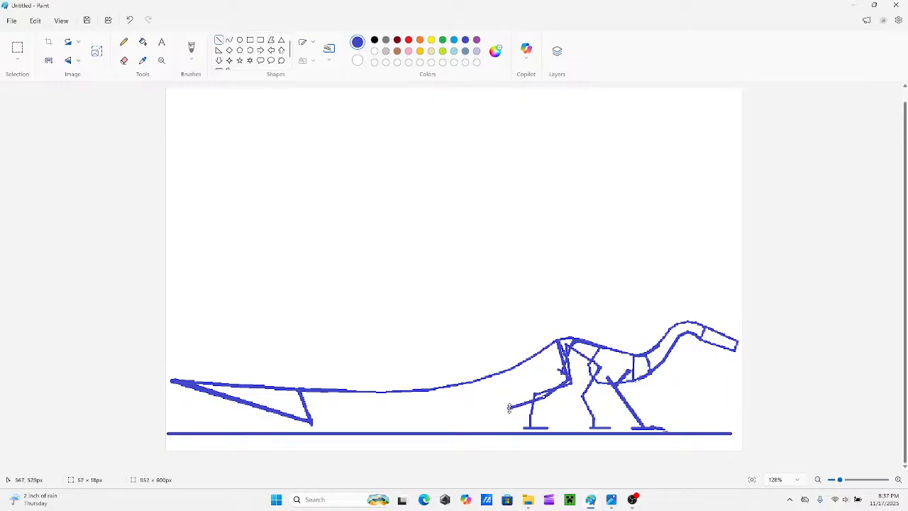
key(ctrl+z)
drag(565, 371, 551, 388)
Draw the underside of the tail with connected straight lines from the tail blade to the hips.
drag(310, 417, 345, 418)
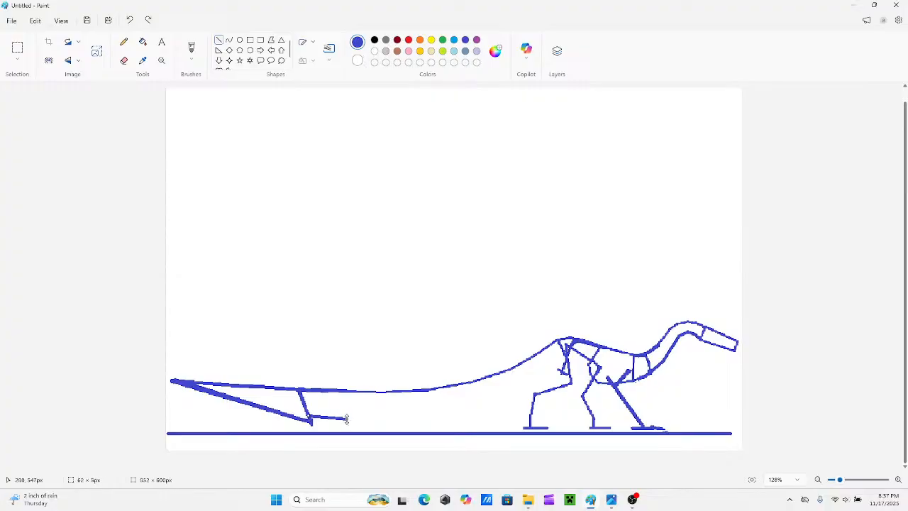
mouse_move(392, 420)
mouse_down()
mouse_move(345, 419)
mouse_move(388, 417)
mouse_up()
drag(387, 416, 479, 412)
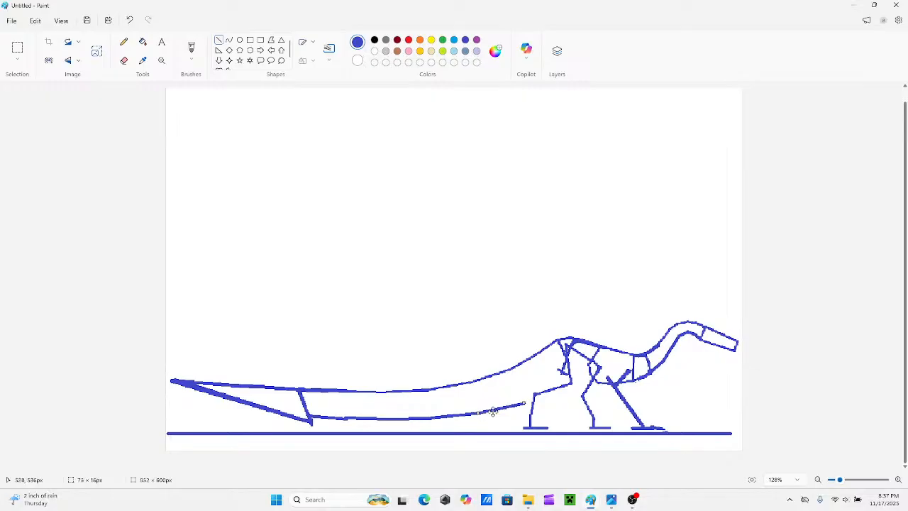
mouse_move(560, 384)
mouse_down()
mouse_move(517, 400)
mouse_move(568, 378)
mouse_move(592, 382)
mouse_move(569, 379)
mouse_move(577, 382)
mouse_up()
Erase the hip, rib cage and chest construction lines inside the torso, keeping the outer body contour.
click(842, 480)
scroll(740, 365, down, 2)
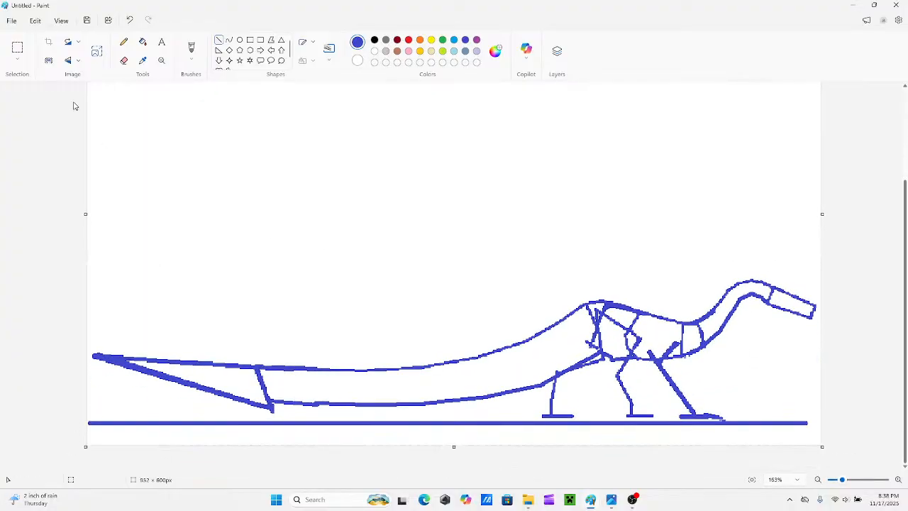
click(124, 60)
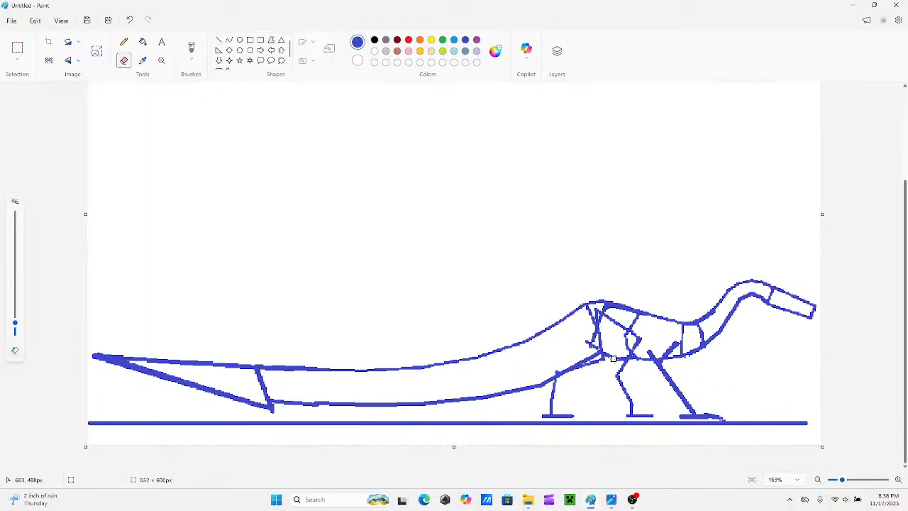
click(219, 40)
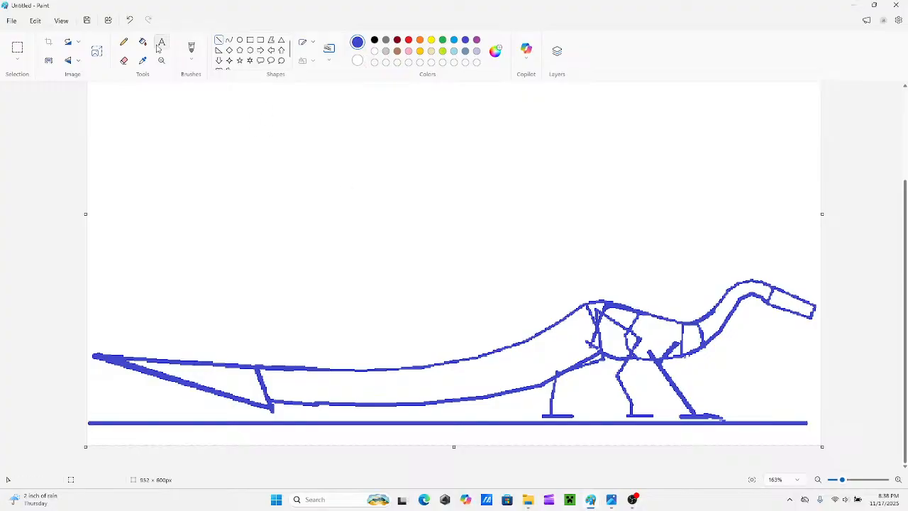
click(124, 60)
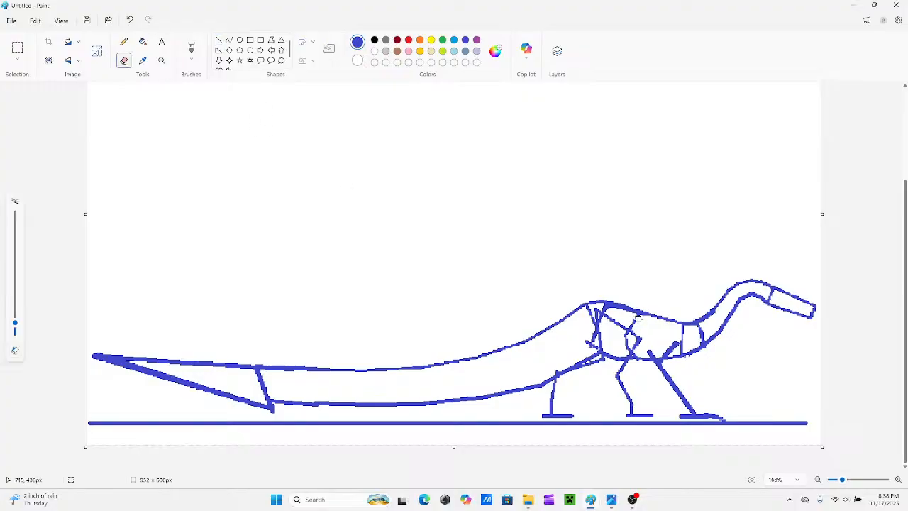
mouse_move(638, 319)
mouse_down()
mouse_move(591, 306)
mouse_move(593, 347)
mouse_move(584, 339)
mouse_move(602, 330)
mouse_move(599, 315)
mouse_move(628, 331)
mouse_move(641, 327)
mouse_move(632, 323)
mouse_move(627, 345)
mouse_move(635, 352)
mouse_up()
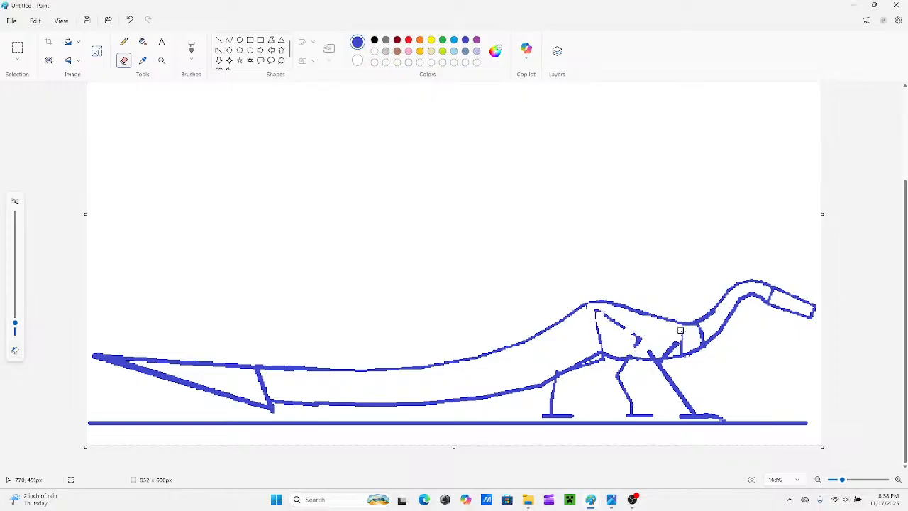
mouse_move(680, 331)
mouse_down()
mouse_move(680, 349)
mouse_move(697, 344)
mouse_move(699, 327)
mouse_up()
Redraw the broken thigh and knee lines of both hind legs and thicken the rear leg's bones with straight lines.
click(219, 41)
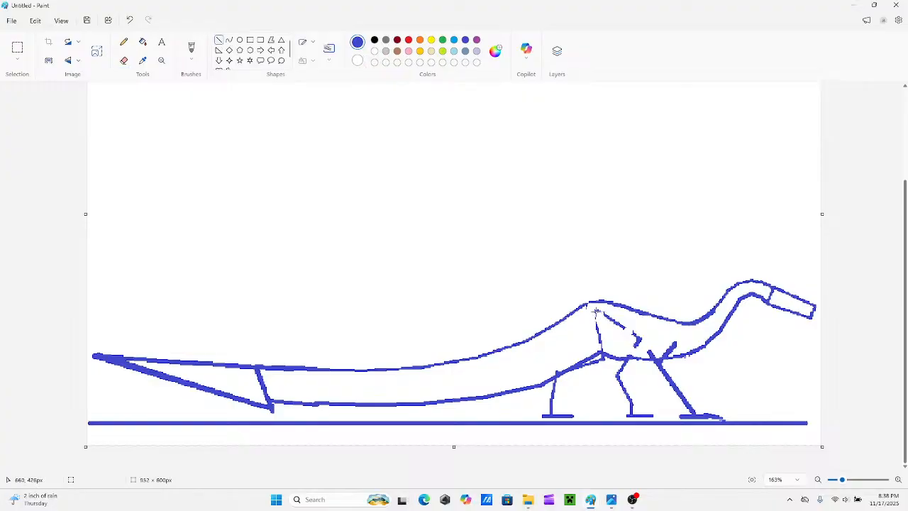
mouse_move(596, 311)
mouse_down()
mouse_move(603, 361)
mouse_move(607, 311)
mouse_move(597, 311)
mouse_up()
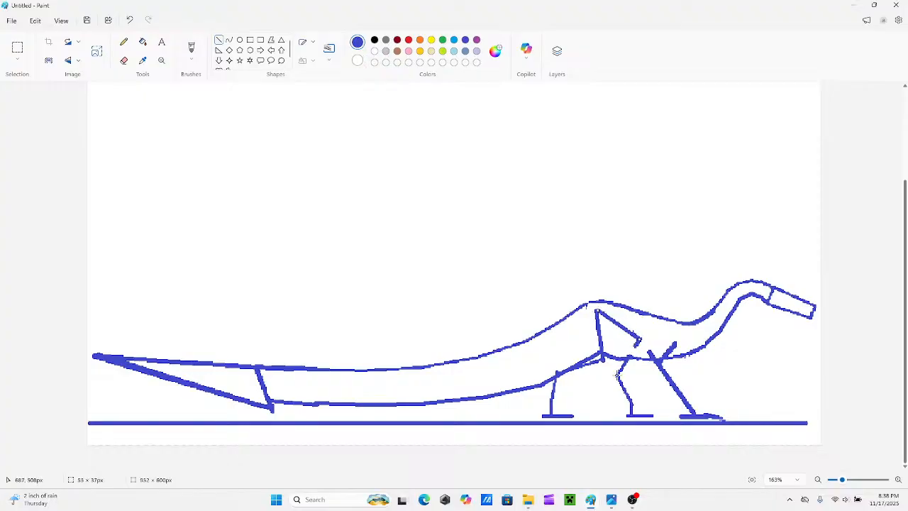
drag(618, 374, 640, 339)
mouse_move(555, 374)
mouse_down()
mouse_move(605, 349)
mouse_move(603, 359)
mouse_up()
click(580, 337)
drag(551, 400, 564, 371)
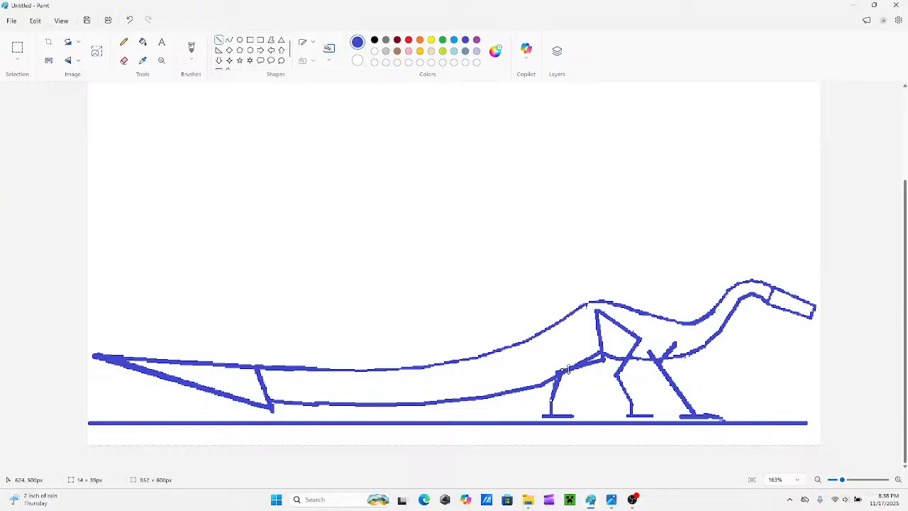
click(610, 391)
Thicken the underside of the chest in front of the front leg with a short straight line.
drag(705, 345, 687, 357)
click(675, 332)
click(689, 344)
Outline the near hind leg's thigh and knee around its bones with connected straight lines.
mouse_move(590, 310)
mouse_down()
mouse_move(608, 305)
mouse_move(594, 309)
mouse_up()
mouse_move(618, 342)
mouse_down()
mouse_move(607, 306)
mouse_move(616, 358)
mouse_up()
click(588, 331)
mouse_move(584, 313)
mouse_down()
mouse_move(577, 345)
mouse_move(580, 325)
mouse_up()
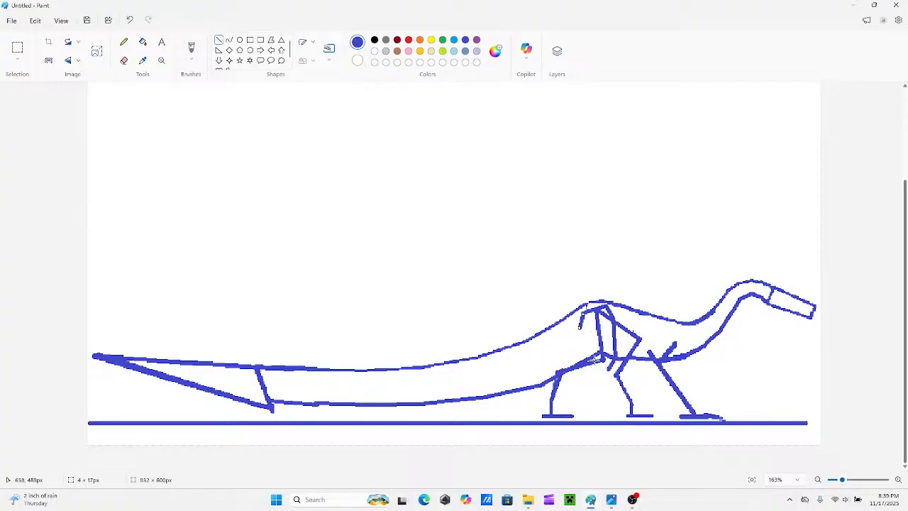
mouse_move(593, 355)
mouse_down()
mouse_move(579, 329)
mouse_move(594, 353)
mouse_move(589, 347)
mouse_move(560, 369)
mouse_move(577, 350)
mouse_move(581, 372)
mouse_move(560, 378)
mouse_move(568, 376)
mouse_up()
click(549, 349)
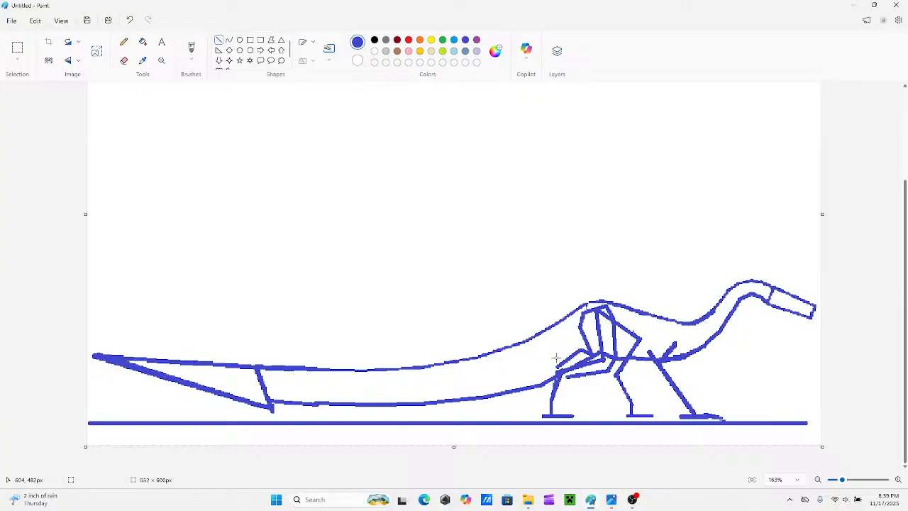
drag(591, 355, 583, 351)
drag(559, 367, 580, 350)
click(559, 338)
Erase the bones and overlapping tail line inside the near hind leg's thigh and knee.
click(124, 60)
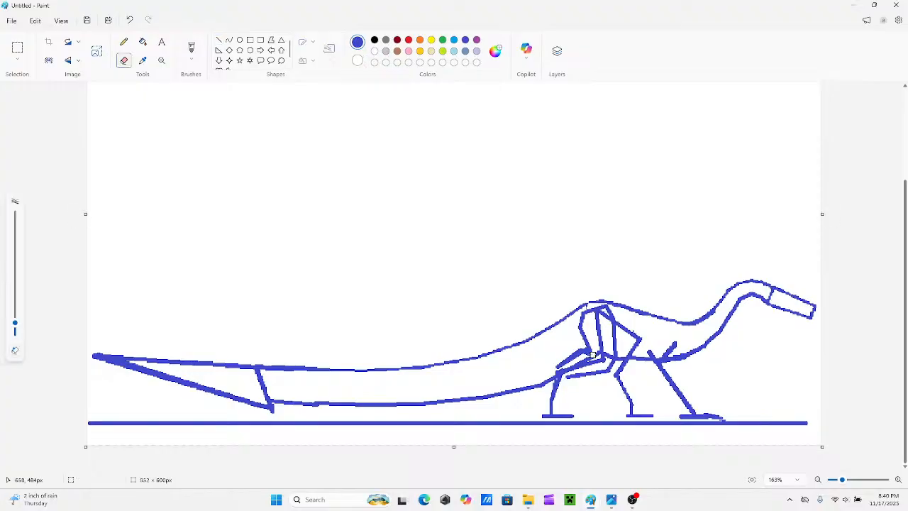
mouse_move(580, 346)
mouse_down()
mouse_move(557, 365)
mouse_move(581, 350)
mouse_move(586, 359)
mouse_move(610, 355)
mouse_move(598, 315)
mouse_move(609, 323)
mouse_up()
mouse_move(605, 359)
mouse_down()
mouse_move(558, 371)
mouse_move(548, 385)
mouse_up()
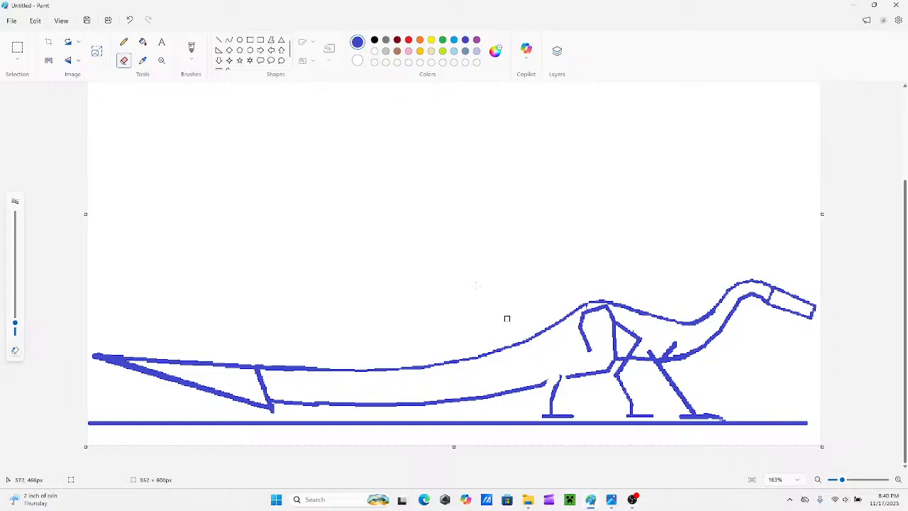
Outline the near hind leg's lower leg and foot with connected straight lines, closing the gap behind the knee.
click(220, 41)
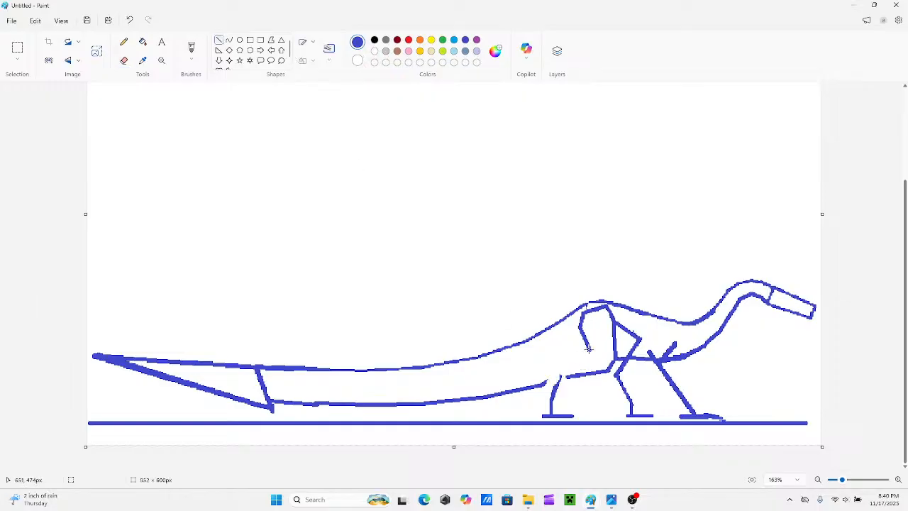
mouse_move(586, 347)
mouse_down()
mouse_move(596, 355)
mouse_move(561, 360)
mouse_move(584, 347)
mouse_move(554, 367)
mouse_move(556, 402)
mouse_up()
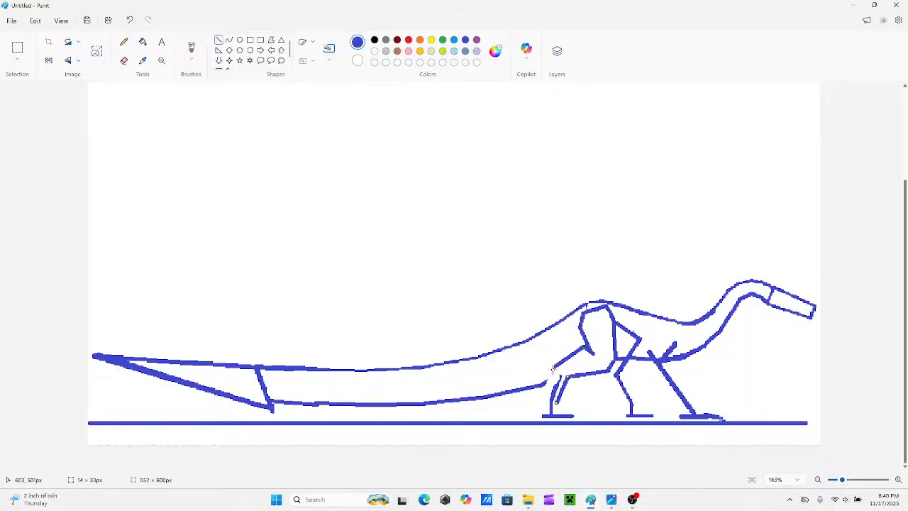
mouse_move(554, 366)
mouse_down()
mouse_move(542, 415)
mouse_move(551, 417)
mouse_move(543, 413)
mouse_move(556, 402)
mouse_move(570, 409)
mouse_move(560, 395)
mouse_move(565, 406)
mouse_up()
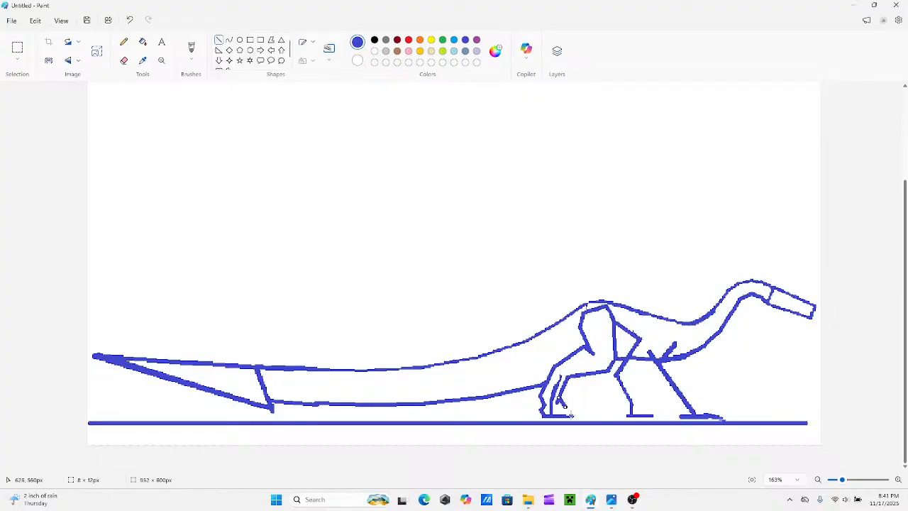
drag(574, 412, 570, 409)
click(579, 403)
Erase the shin bone and stray marks inside the near hind leg's lower-leg outline.
click(124, 61)
drag(564, 374, 552, 410)
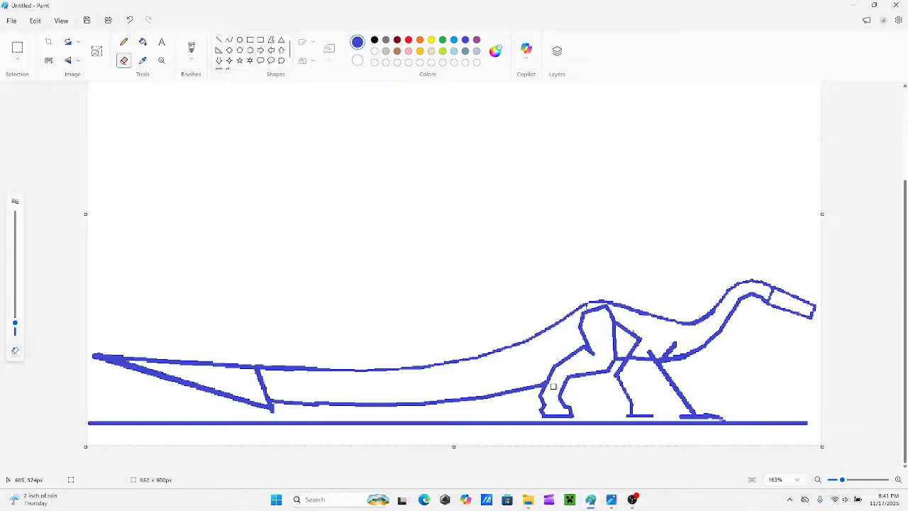
drag(554, 386, 540, 385)
Erase the far hind leg's upper bones inside the torso and repair the near thigh's front edge with a line.
click(219, 40)
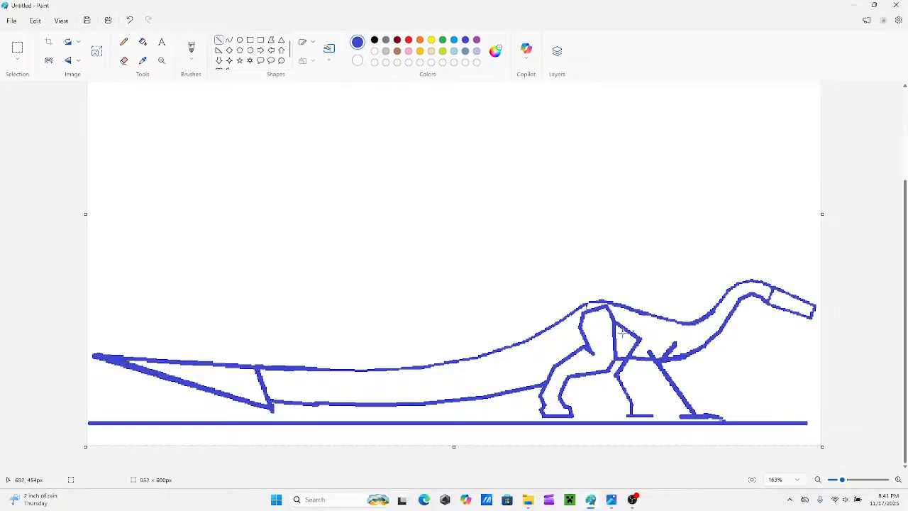
click(124, 60)
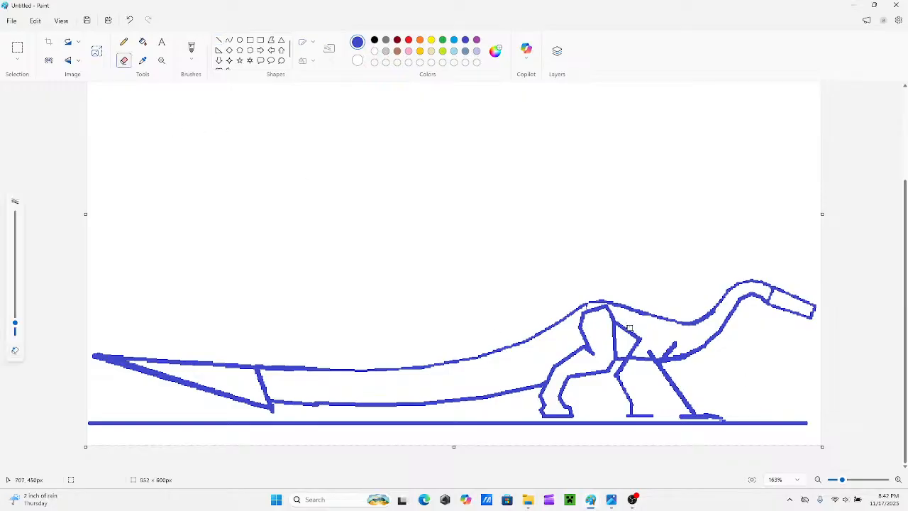
mouse_move(618, 325)
mouse_down()
mouse_move(639, 344)
mouse_move(633, 348)
mouse_up()
click(219, 39)
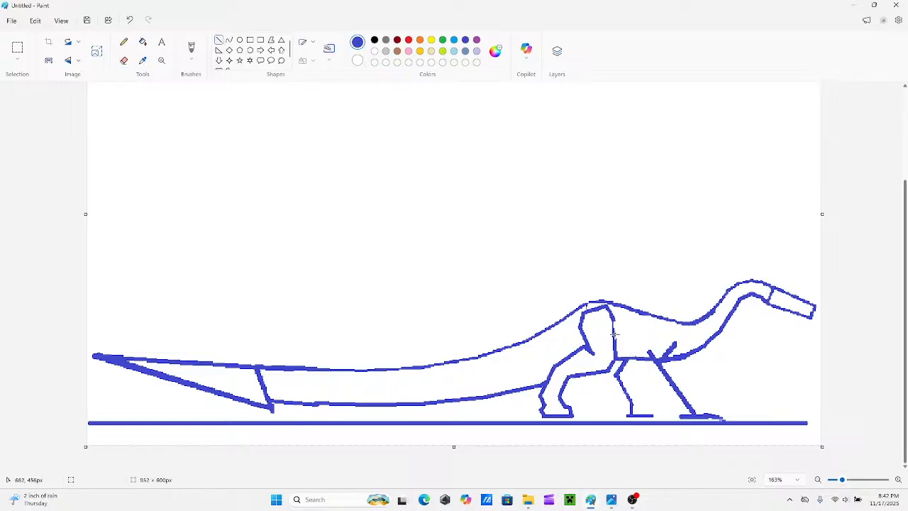
drag(615, 332, 612, 319)
click(636, 270)
Outline the front leg's upper arm at the chest with short straight lines and erase the bone inside it.
mouse_move(671, 341)
mouse_down()
mouse_move(656, 349)
mouse_move(673, 338)
mouse_move(681, 353)
mouse_up()
drag(667, 340, 675, 359)
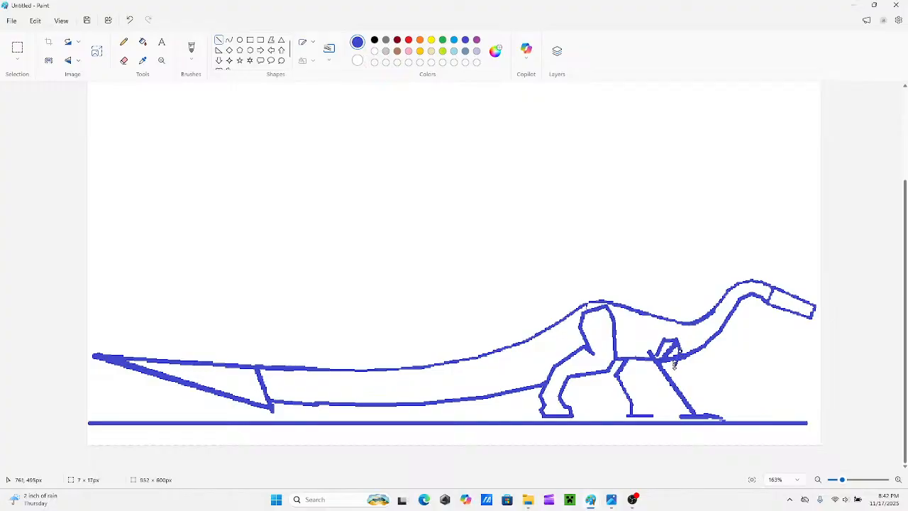
mouse_move(679, 359)
mouse_down()
mouse_move(682, 352)
mouse_move(671, 363)
mouse_up()
click(649, 298)
click(124, 61)
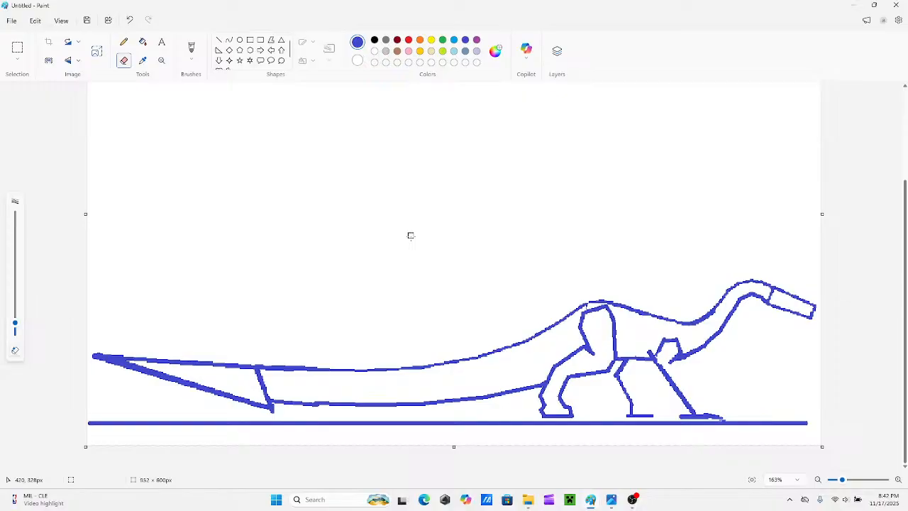
Draw the front edge of the front leg's forearm down to the foot and the line closing its elbow with straight lines.
click(219, 42)
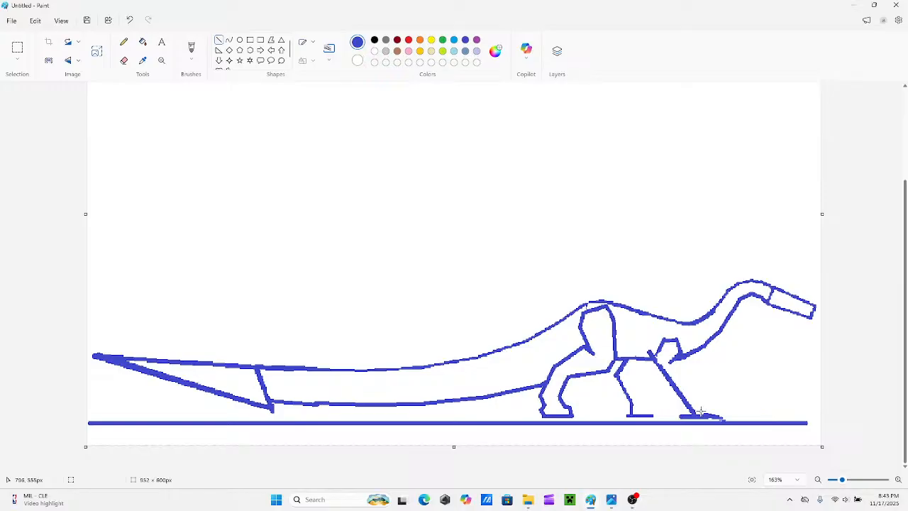
drag(699, 412, 663, 352)
mouse_move(699, 412)
mouse_down()
mouse_move(688, 395)
mouse_move(702, 413)
mouse_up()
drag(664, 351, 710, 416)
drag(672, 368, 699, 406)
drag(672, 369, 641, 342)
Draw the rear edge of the front leg's forearm with connected straight lines from the elbow point down to the foot.
click(635, 339)
mouse_move(651, 373)
mouse_down()
mouse_move(642, 342)
mouse_move(652, 376)
mouse_up()
mouse_move(689, 413)
mouse_down()
mouse_move(649, 379)
mouse_move(651, 369)
mouse_up()
drag(689, 410, 685, 405)
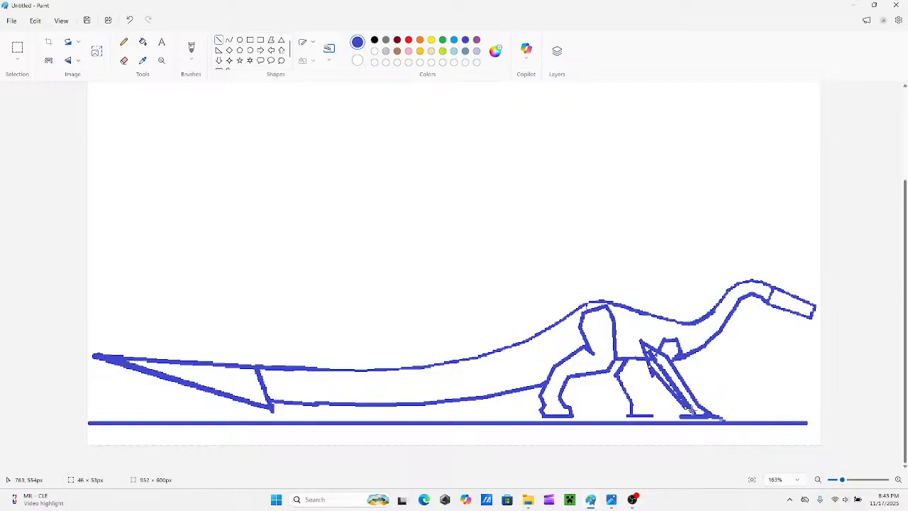
drag(698, 406, 687, 407)
drag(692, 407, 690, 407)
right_click(688, 406)
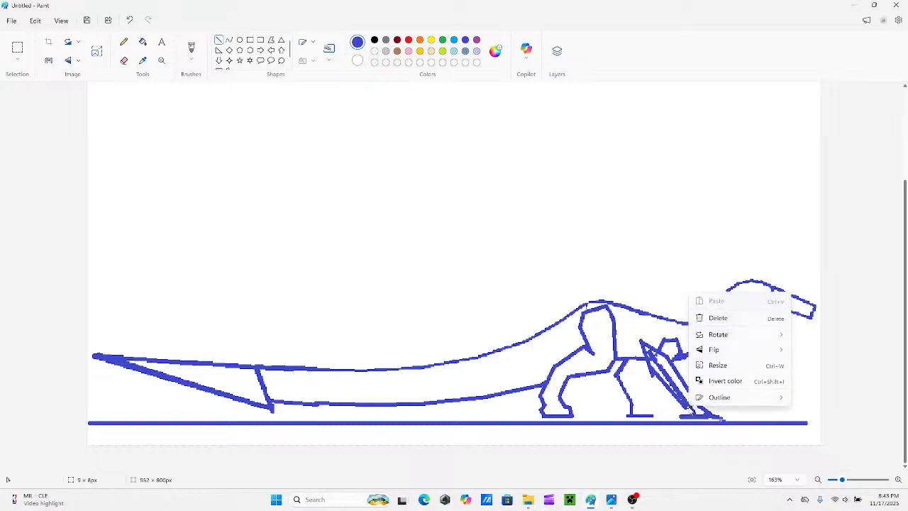
click(644, 372)
key(ctrl+z)
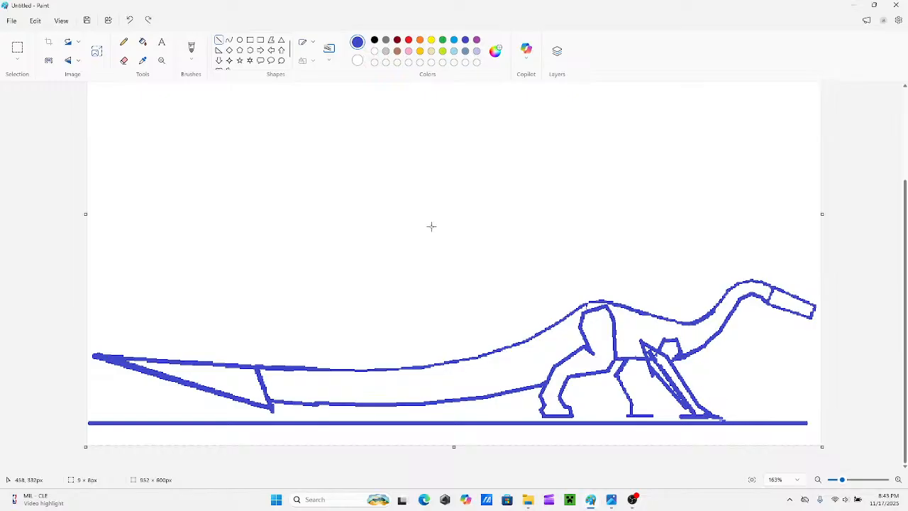
Erase the forearm bone between the front leg's two edges and redraw the damaged edges with straight lines.
click(128, 61)
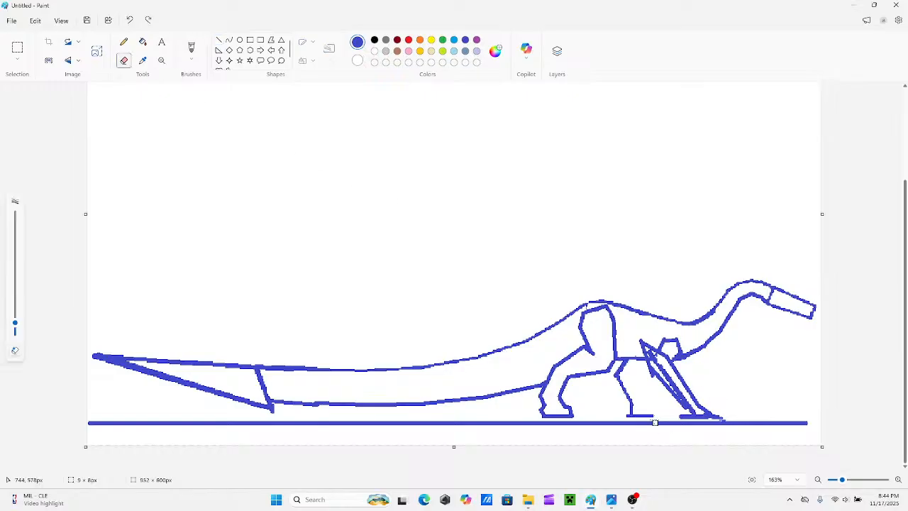
mouse_move(653, 379)
mouse_down()
mouse_move(648, 350)
mouse_move(697, 411)
mouse_up()
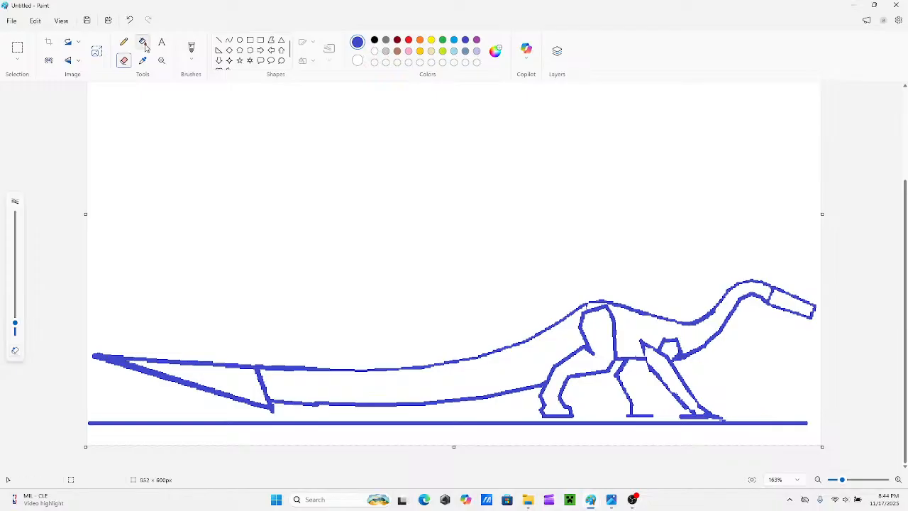
click(219, 40)
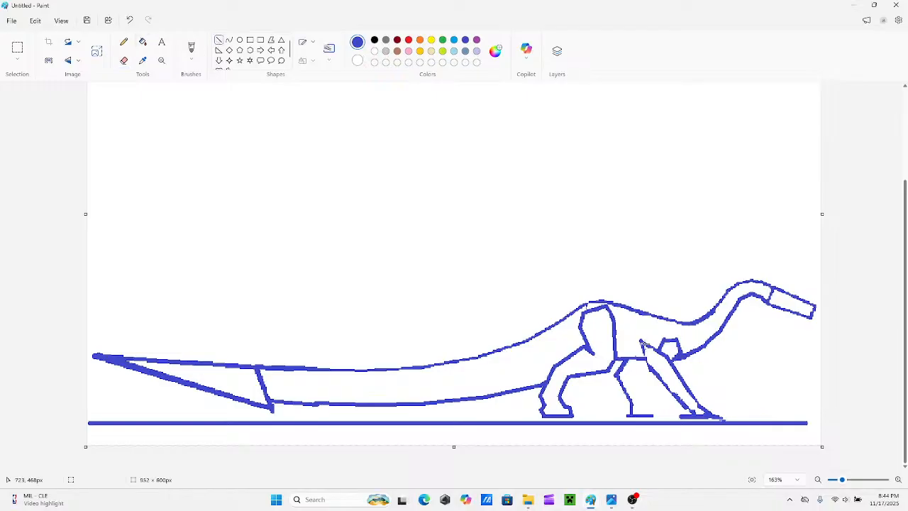
mouse_move(641, 342)
mouse_down()
mouse_move(648, 371)
mouse_move(687, 410)
mouse_up()
click(651, 353)
drag(670, 361, 698, 406)
click(715, 399)
Outline the front foot with short straight lines joining the forearm's lower end to the sole.
drag(681, 412, 686, 409)
click(666, 403)
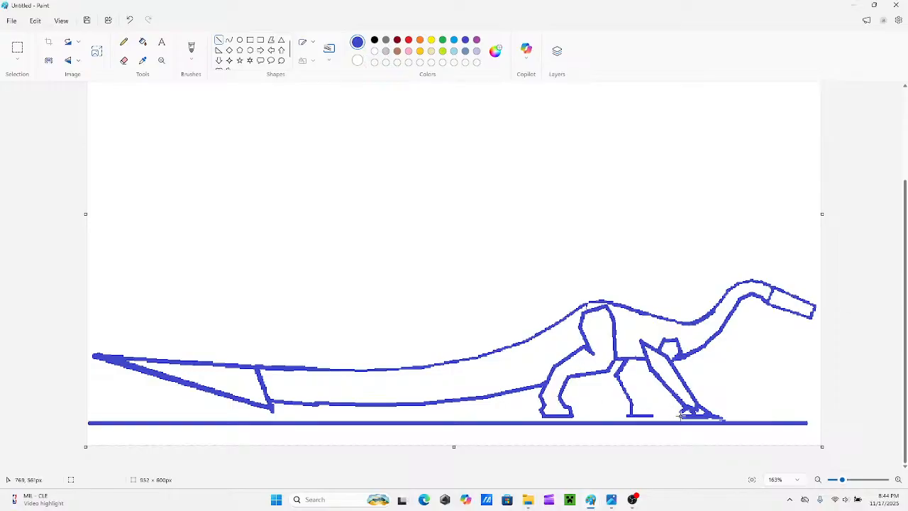
drag(680, 411, 680, 415)
click(723, 402)
Erase the front foot's protruding toe tip and the entire ground line beneath the creature.
click(124, 60)
mouse_move(723, 419)
mouse_down()
mouse_move(709, 418)
mouse_move(807, 421)
mouse_up()
mouse_move(715, 426)
mouse_down()
mouse_move(90, 419)
mouse_move(162, 424)
mouse_up()
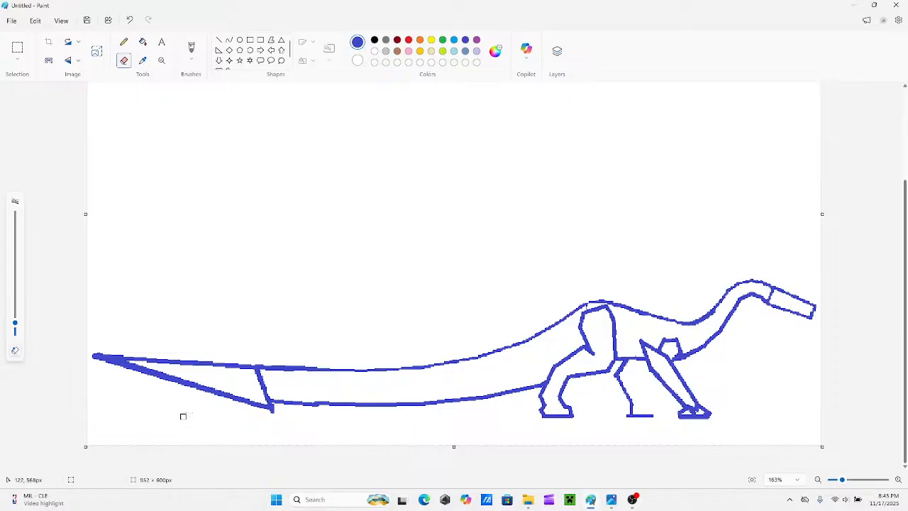
Try to add a small yellow oval eye inside the creature's head and enlarge it to about 8 × 8 px.
click(432, 40)
click(240, 39)
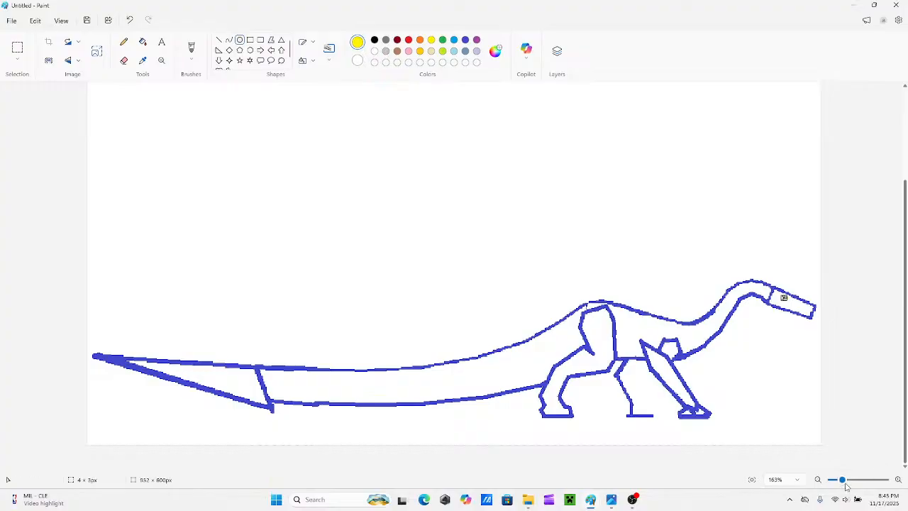
drag(843, 480, 856, 479)
scroll(761, 393, down, 3)
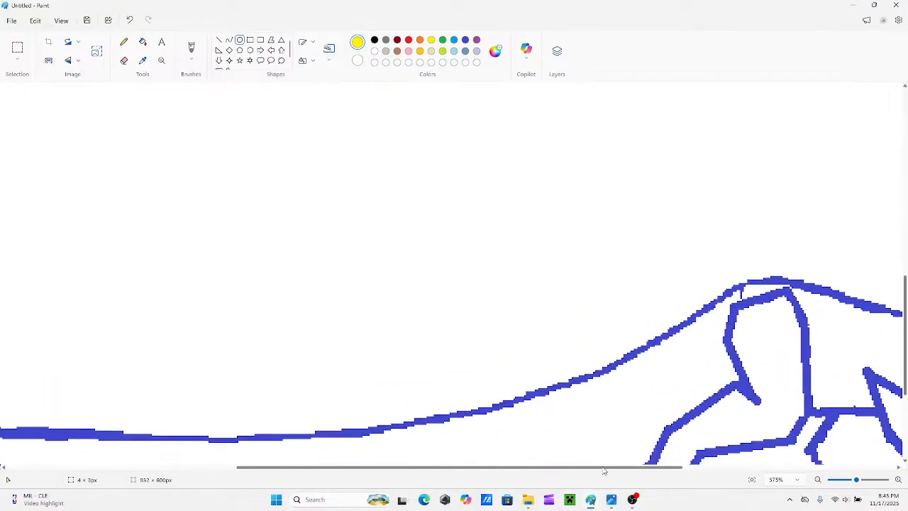
drag(605, 468, 851, 462)
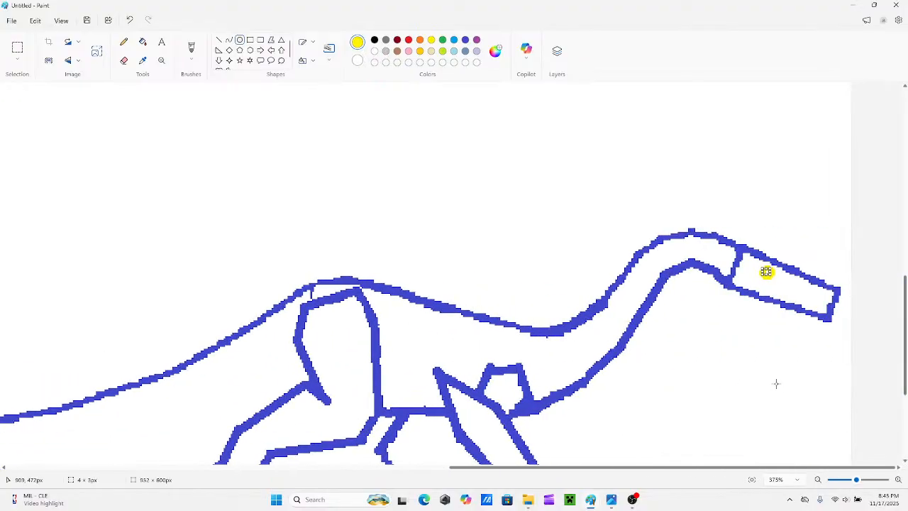
key(Right)
key(Right)
key(Right)
key(Right)
key(Right)
key(Right)
key(Right)
key(Right)
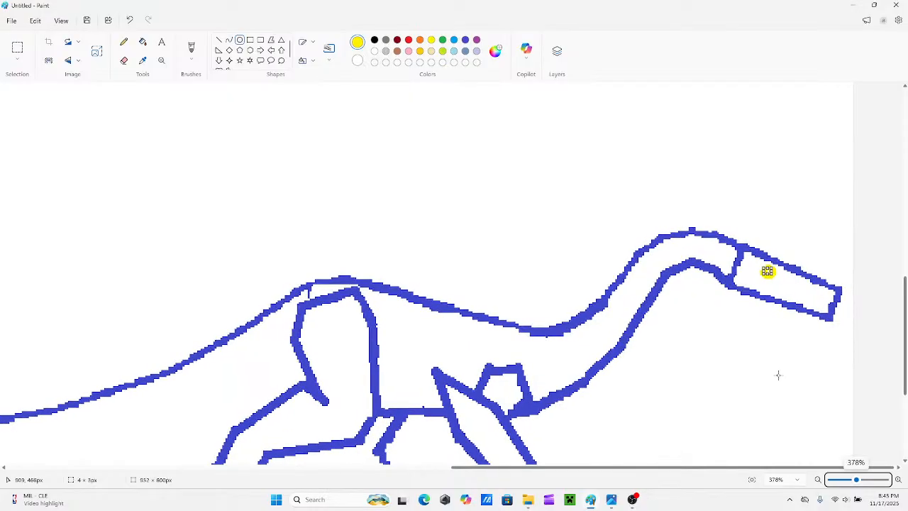
key(Right)
key(Right)
key(Right)
key(Right)
key(Right)
key(Right)
key(Right)
key(Right)
key(Right)
key(Right)
key(Right)
key(Right)
key(Right)
key(Right)
key(Right)
key(Right)
key(Right)
key(Right)
key(Right)
key(Right)
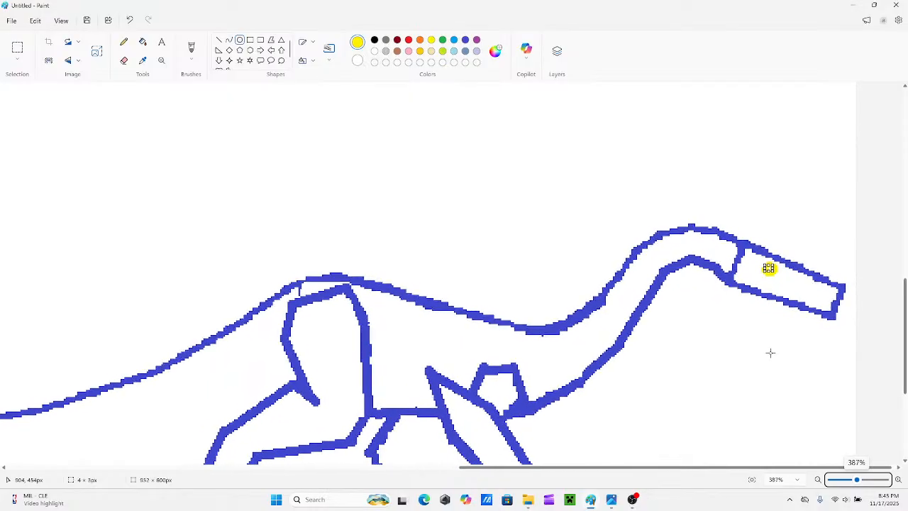
key(Right)
key(Right)
key(Right)
key(Right)
key(Right)
key(Right)
key(Right)
key(Right)
key(Right)
key(Right)
key(Right)
key(Right)
key(Right)
key(Right)
key(Right)
key(Right)
key(Right)
key(Right)
key(Right)
key(Right)
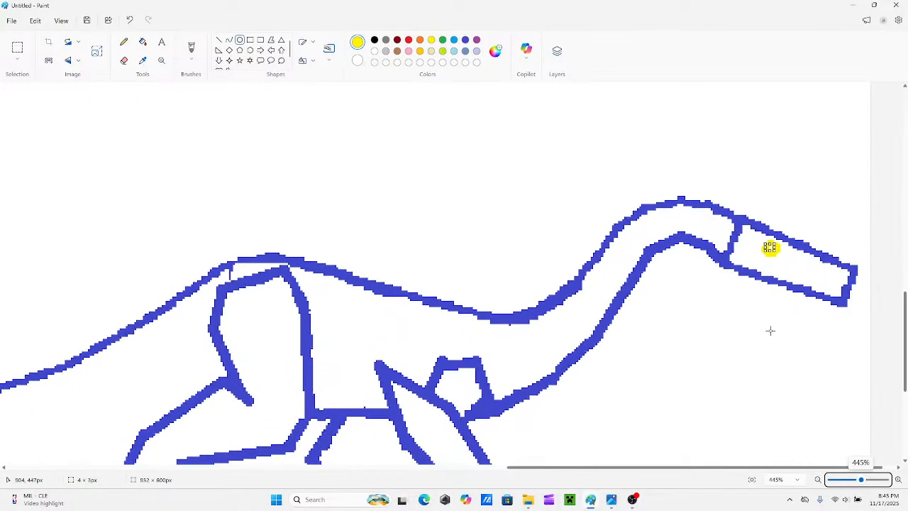
key(Right)
key(Right)
key(Right)
key(Right)
key(Right)
key(Right)
key(Right)
key(Right)
key(Right)
key(Right)
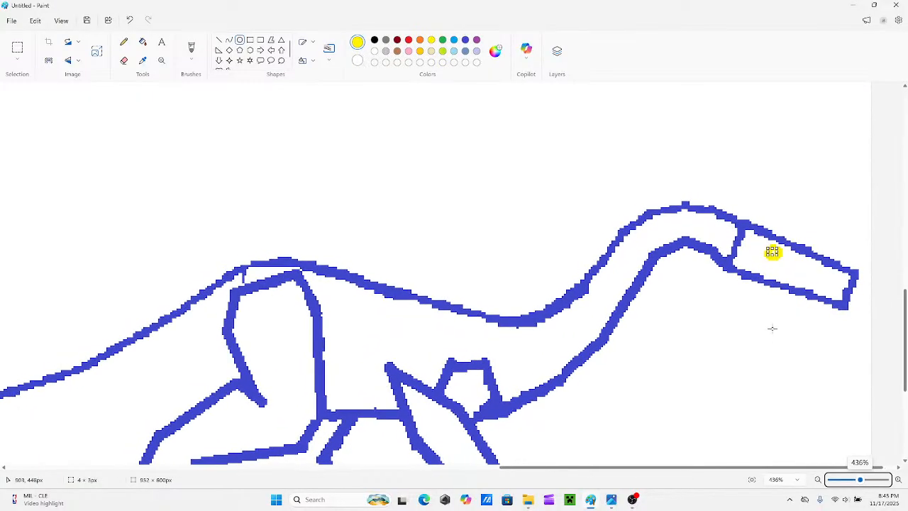
scroll(795, 334, up, 3)
scroll(772, 348, up, 2)
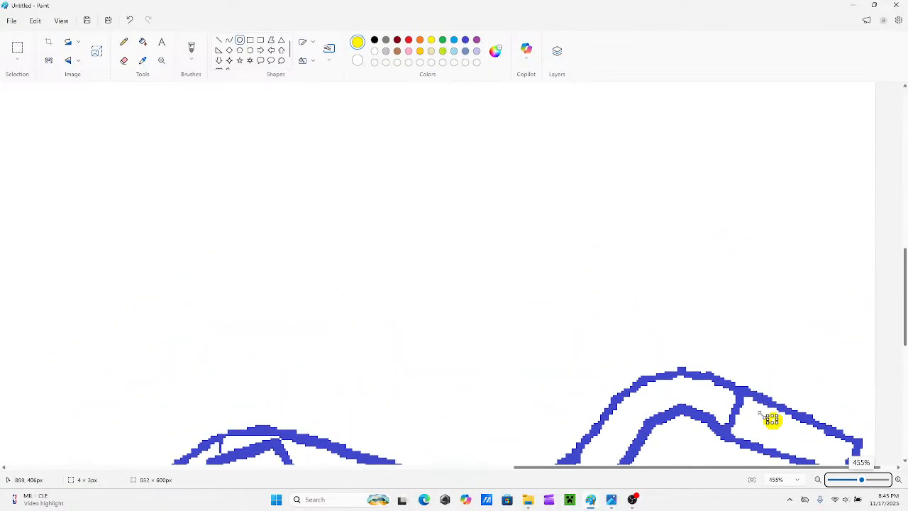
drag(766, 417, 761, 407)
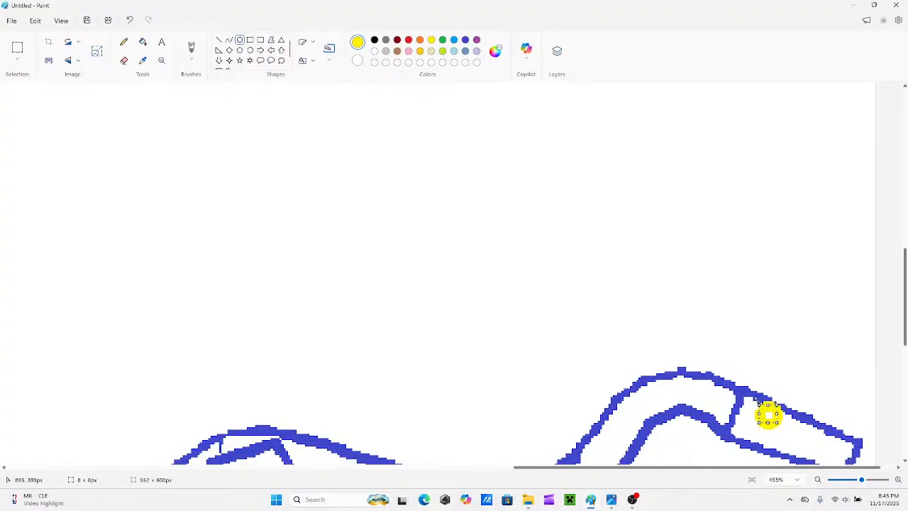
key(ctrl+z)
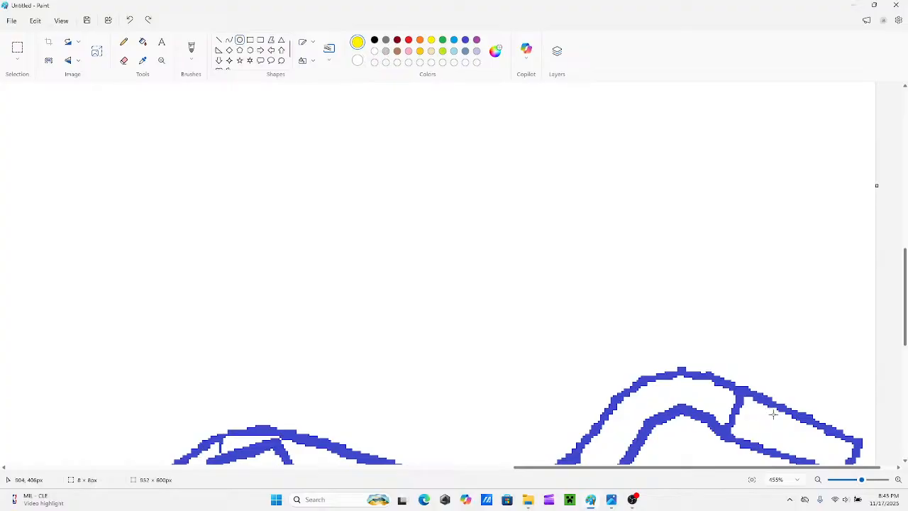
Try small yellow ovals at several spots across the rear part of the head and undo them all.
drag(773, 414, 784, 427)
scroll(738, 332, down, 3)
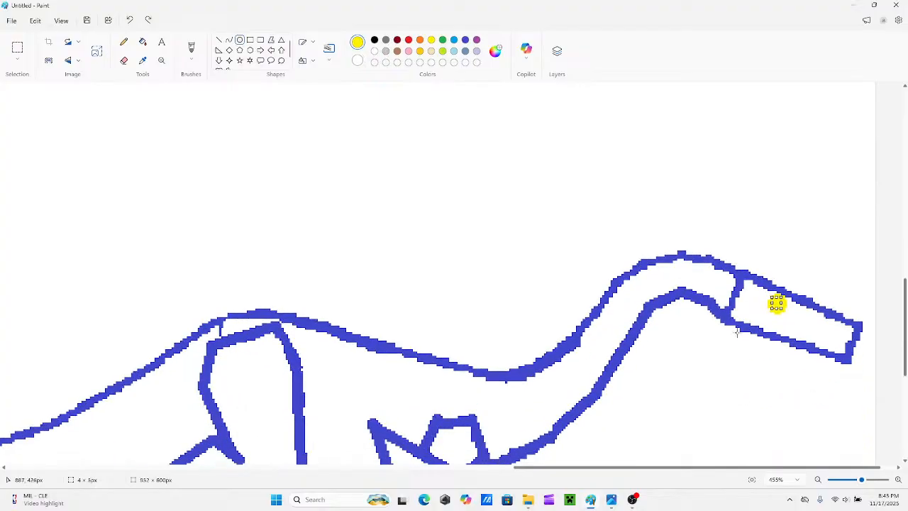
drag(753, 293, 754, 296)
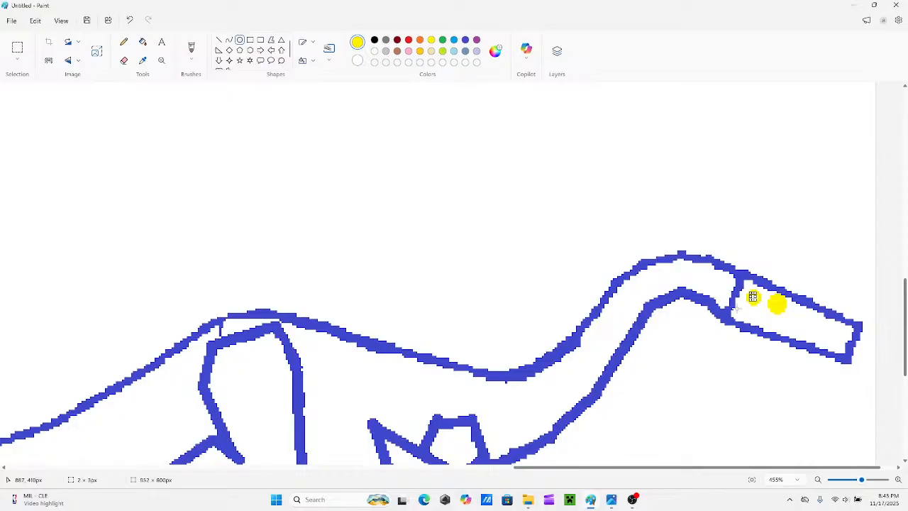
key(ctrl+z)
drag(730, 309, 750, 295)
scroll(744, 361, down, 5)
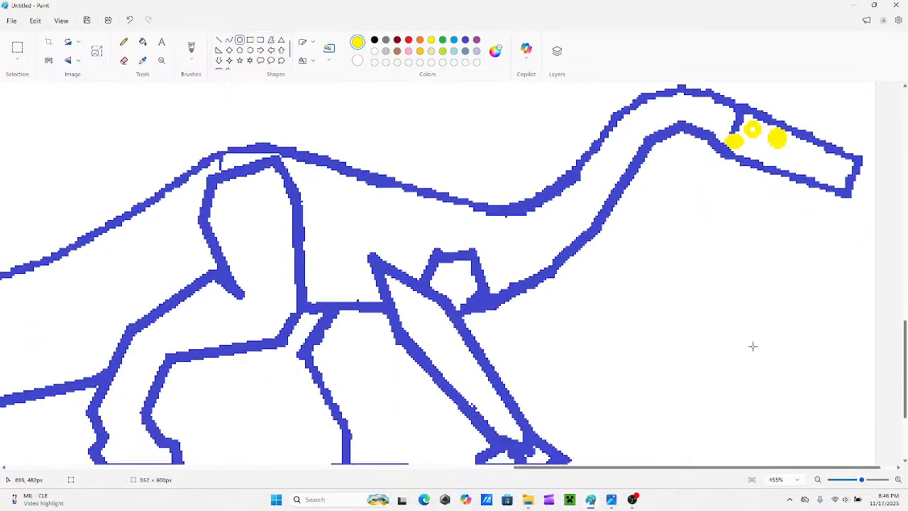
scroll(753, 346, up, 4)
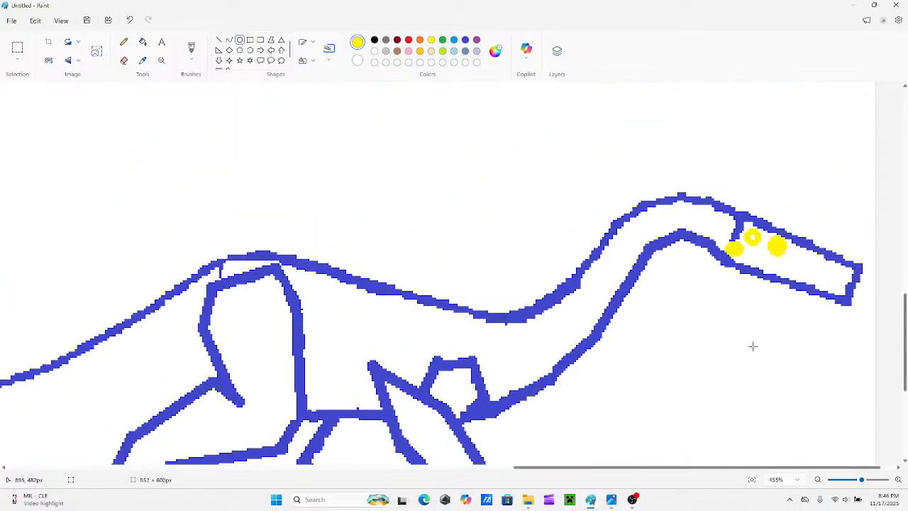
key(ctrl+z)
key(ctrl+z)
key(ctrl+z)
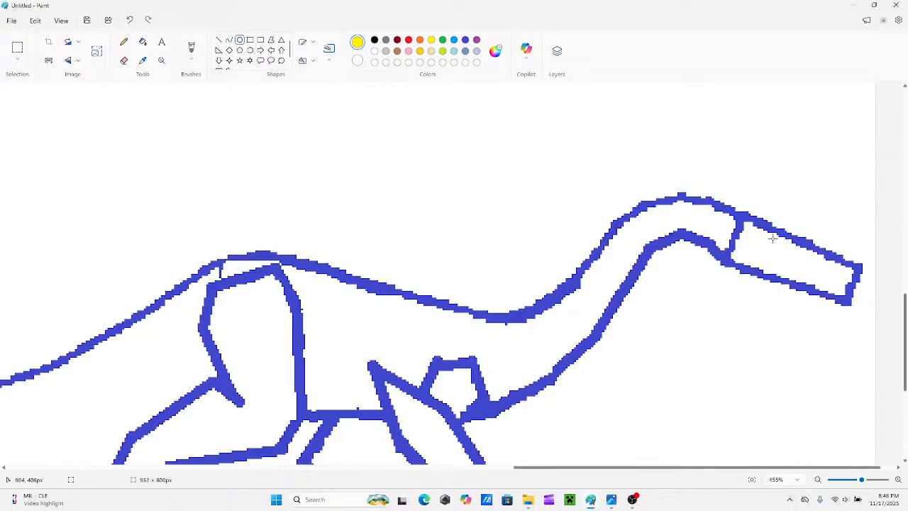
drag(777, 242, 768, 244)
key(ctrl+z)
Outline a curved claw in indigo straight lines at the front end of the front foot.
click(218, 40)
click(455, 41)
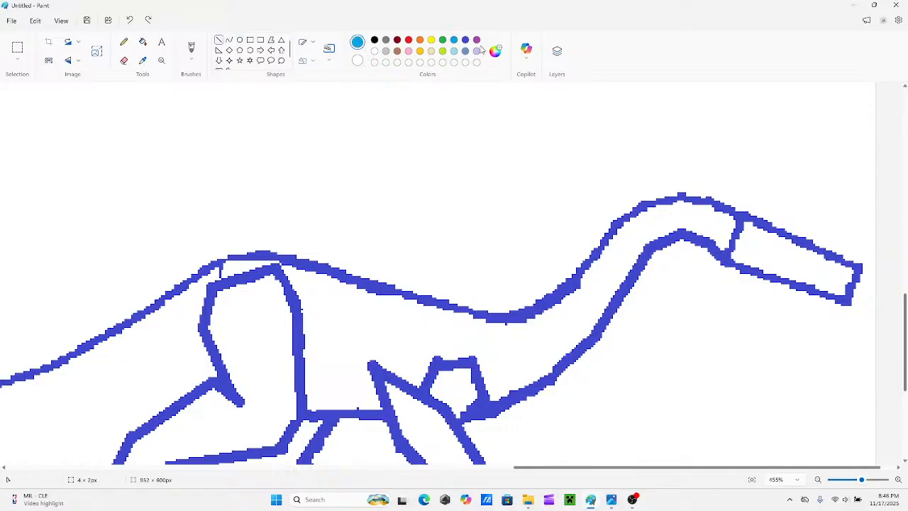
click(465, 40)
mouse_move(525, 203)
mouse_down()
mouse_move(563, 227)
mouse_move(647, 323)
mouse_up()
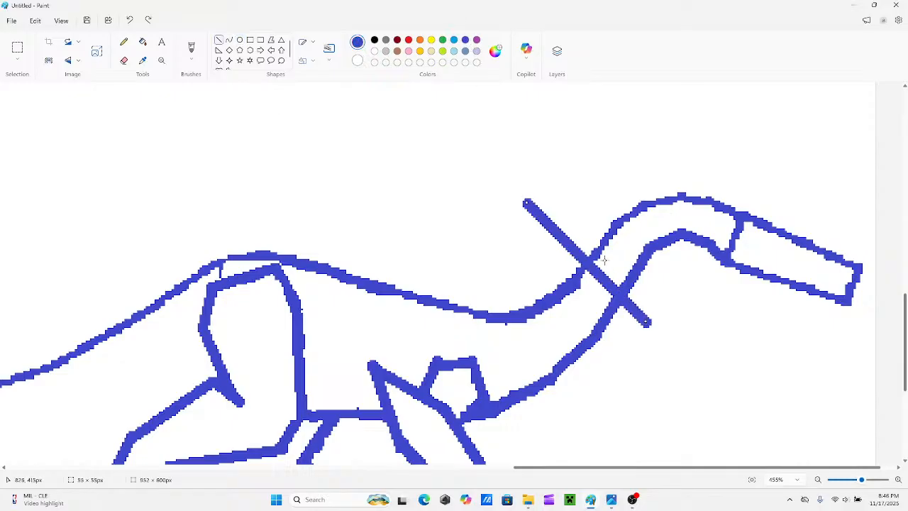
key(ctrl+z)
scroll(578, 263, down, 4)
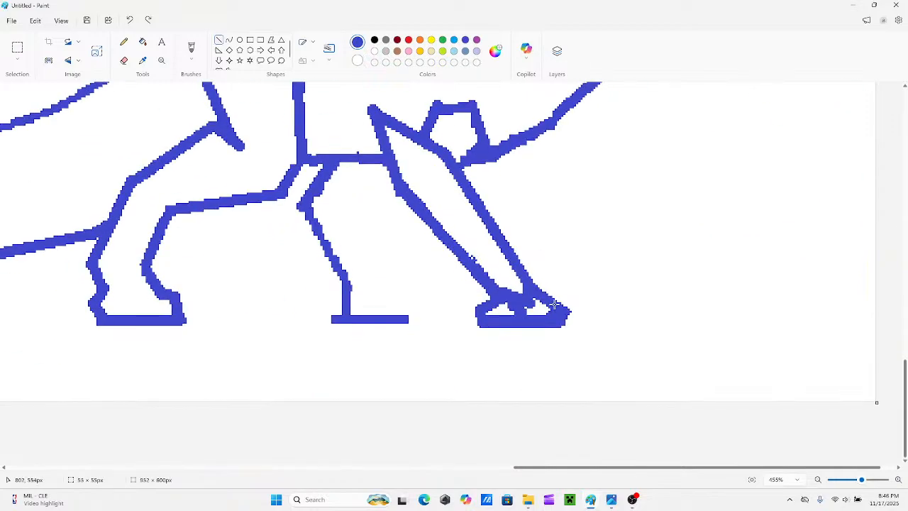
drag(552, 306, 579, 293)
mouse_move(619, 325)
mouse_down()
mouse_move(613, 310)
mouse_move(568, 320)
mouse_move(601, 317)
mouse_move(578, 311)
mouse_move(601, 318)
mouse_up()
click(667, 308)
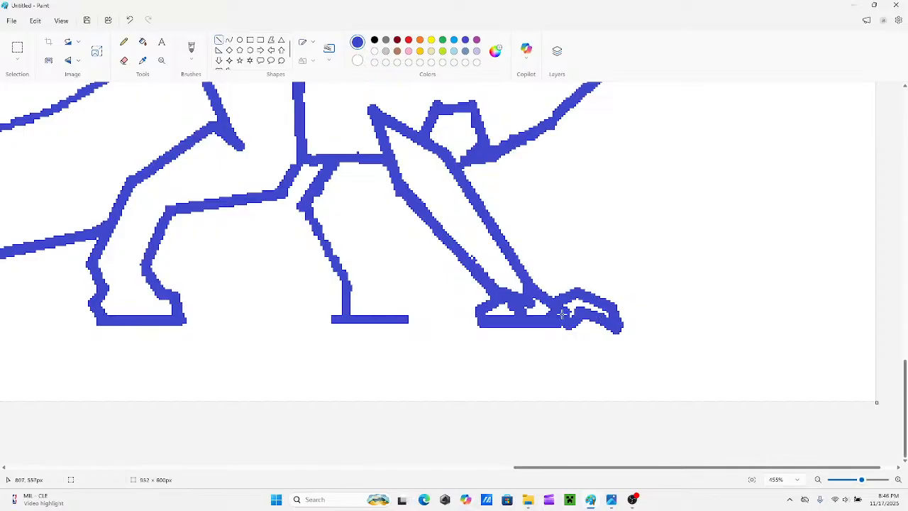
Outline a matching curved claw with straight lines at the rear end of the front foot.
scroll(563, 313, up, 1)
scroll(596, 355, down, 1)
drag(491, 303, 480, 303)
mouse_move(447, 304)
mouse_down()
mouse_move(470, 294)
mouse_move(436, 314)
mouse_move(440, 303)
mouse_move(471, 326)
mouse_move(448, 321)
mouse_move(456, 312)
mouse_up()
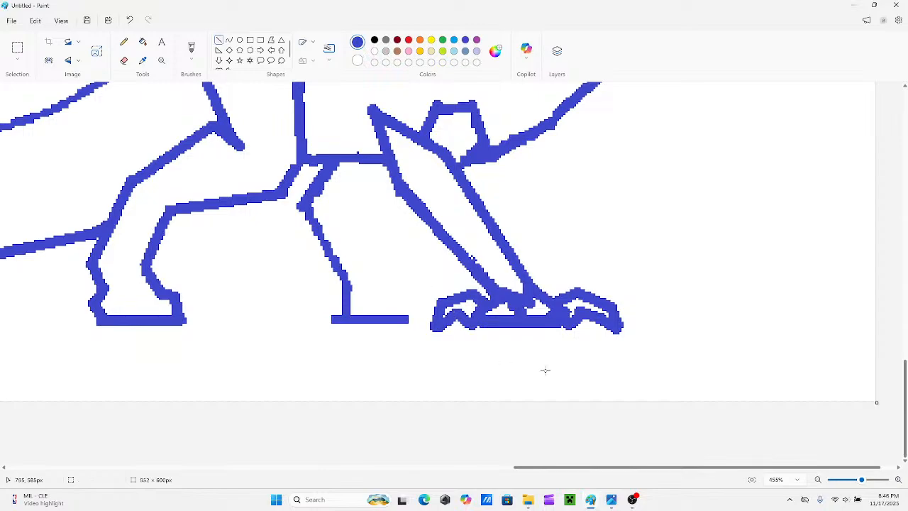
Erase the overlapping lines inside the front foot with a smaller eraser and repair its sole with straight lines.
click(124, 61)
drag(15, 323, 14, 325)
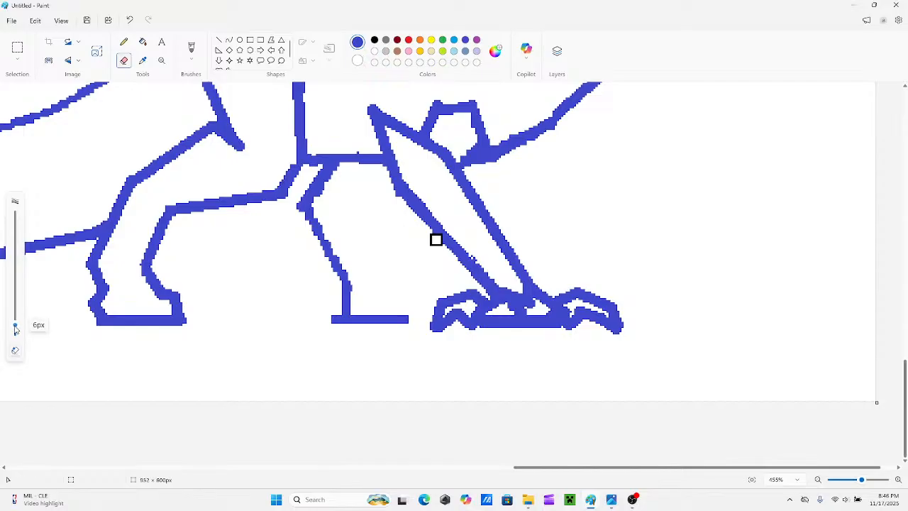
mouse_move(497, 317)
mouse_down()
mouse_move(504, 308)
mouse_move(536, 310)
mouse_up()
click(219, 40)
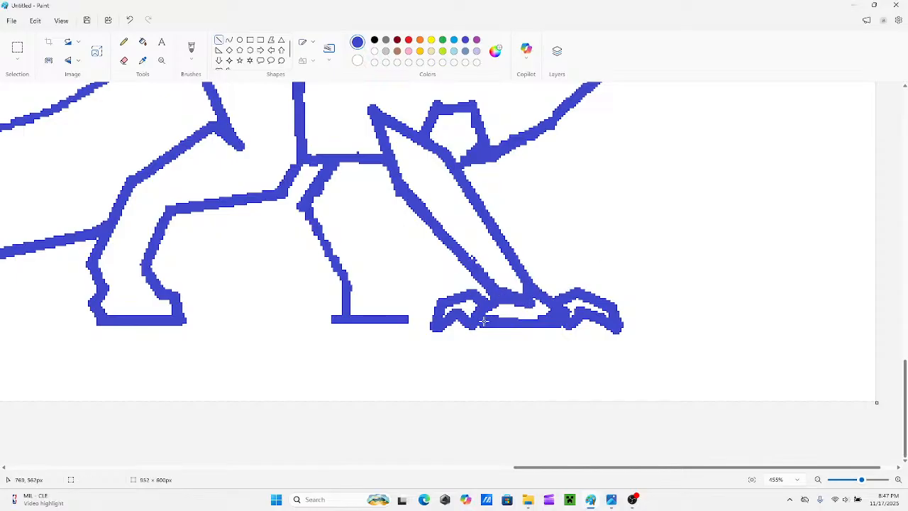
drag(485, 324, 550, 323)
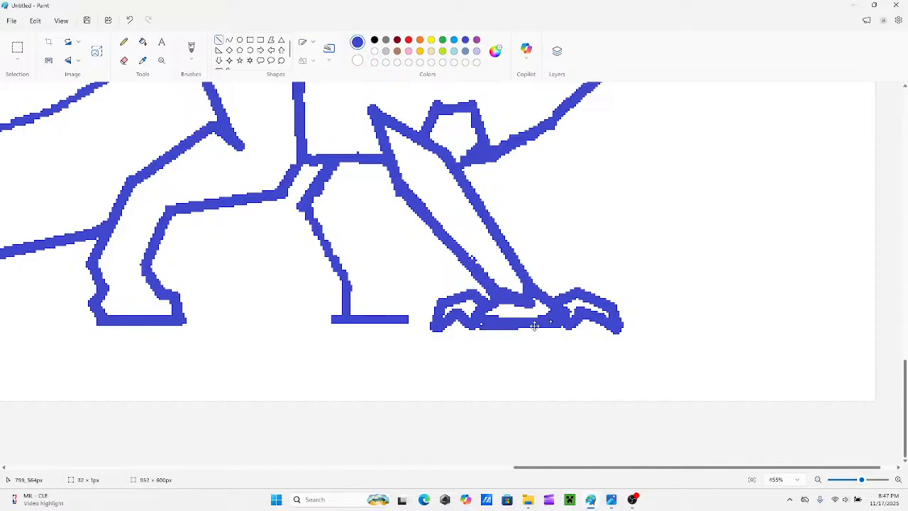
drag(483, 325, 482, 320)
click(601, 281)
Try a large curved claw in indigo straight lines at the front end of the hind foot.
drag(578, 469, 478, 469)
drag(425, 315, 438, 323)
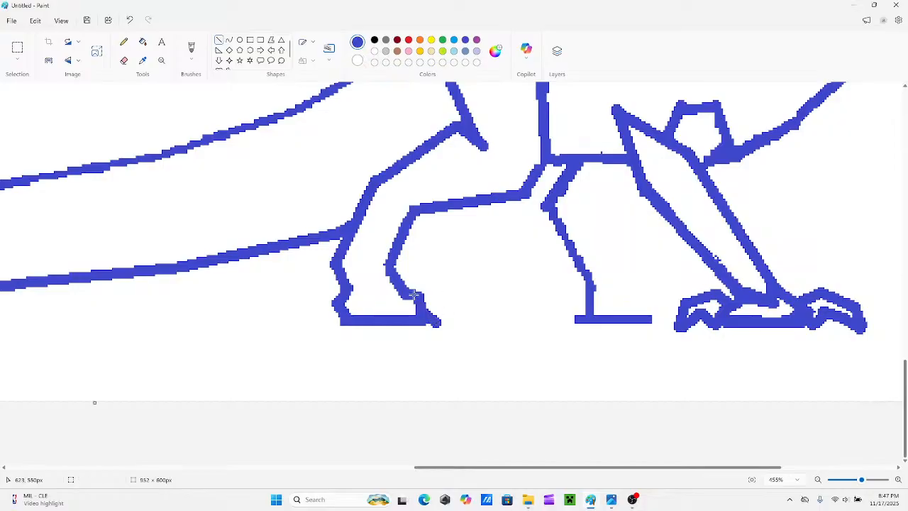
mouse_move(423, 293)
mouse_down()
mouse_move(440, 280)
mouse_move(433, 285)
mouse_move(471, 287)
mouse_up()
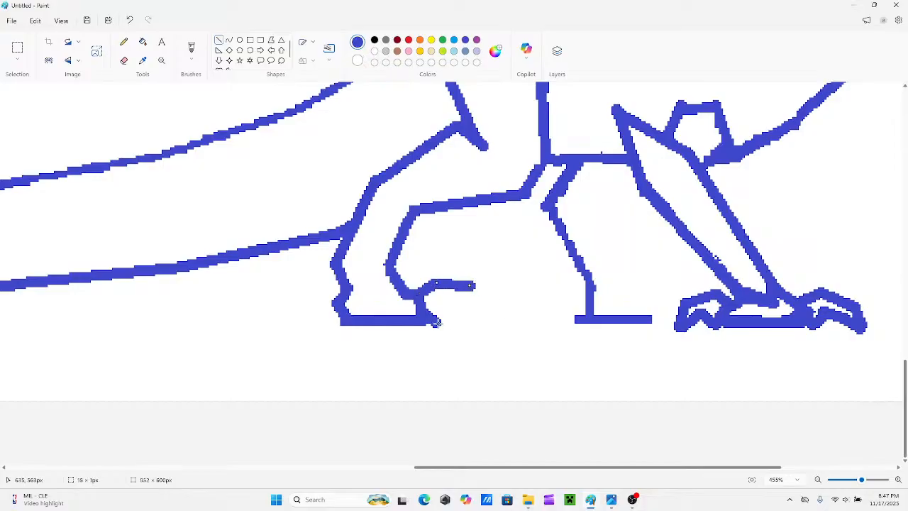
mouse_move(436, 323)
mouse_down()
mouse_move(474, 307)
mouse_move(481, 290)
mouse_move(499, 304)
mouse_move(506, 326)
mouse_move(476, 307)
mouse_move(489, 312)
mouse_up()
click(474, 328)
click(512, 325)
click(530, 323)
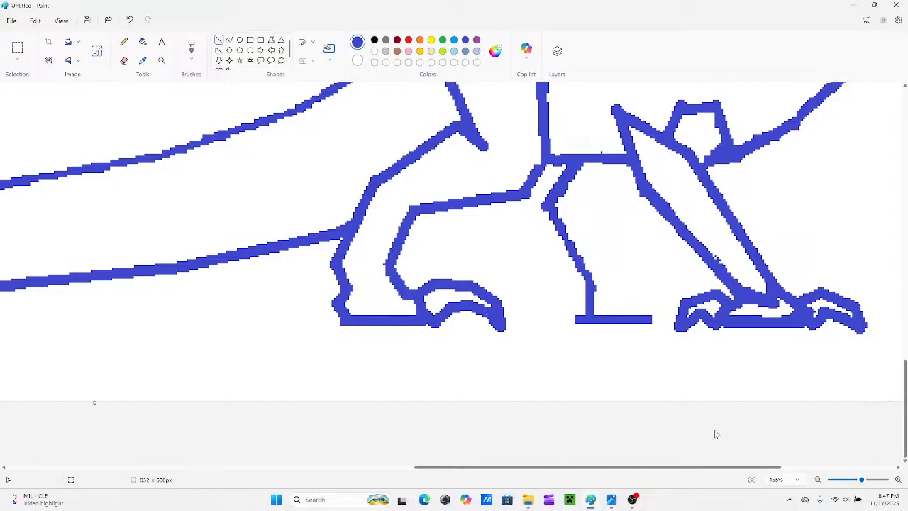
Undo the large claw at the front end of the hind foot, including its starting line.
drag(857, 483, 846, 481)
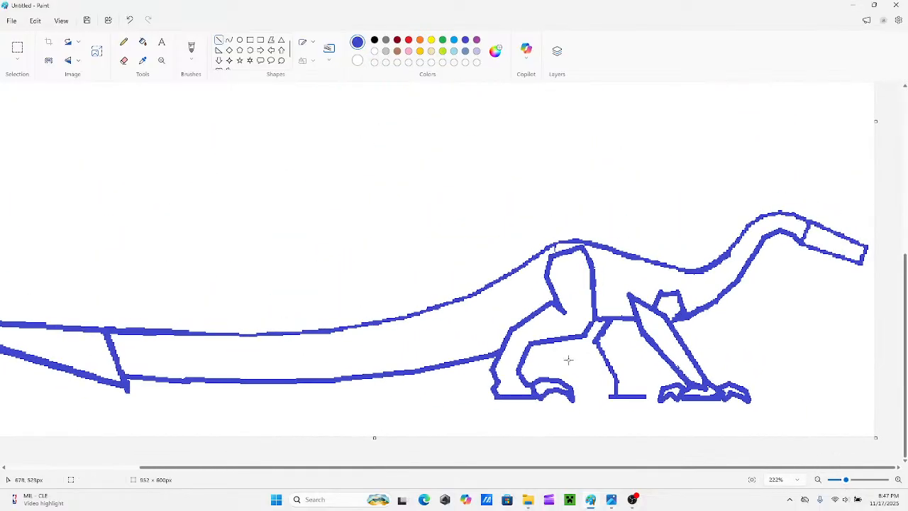
key(ctrl+z)
key(ctrl+z)
key(ctrl+z)
key(ctrl+z)
key(ctrl+z)
key(ctrl+z)
key(ctrl+z)
key(ctrl+z)
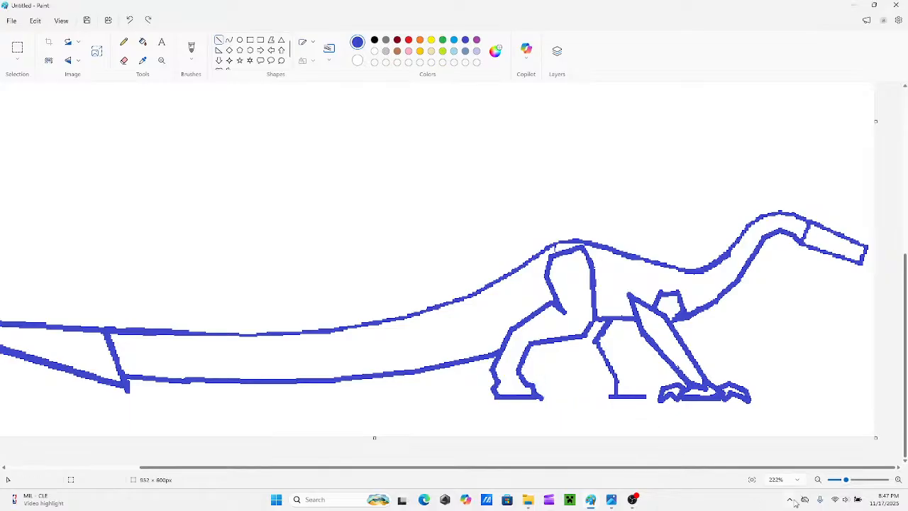
Outline a smaller curved claw with indigo straight lines at the front end of the hind foot.
drag(851, 482, 858, 482)
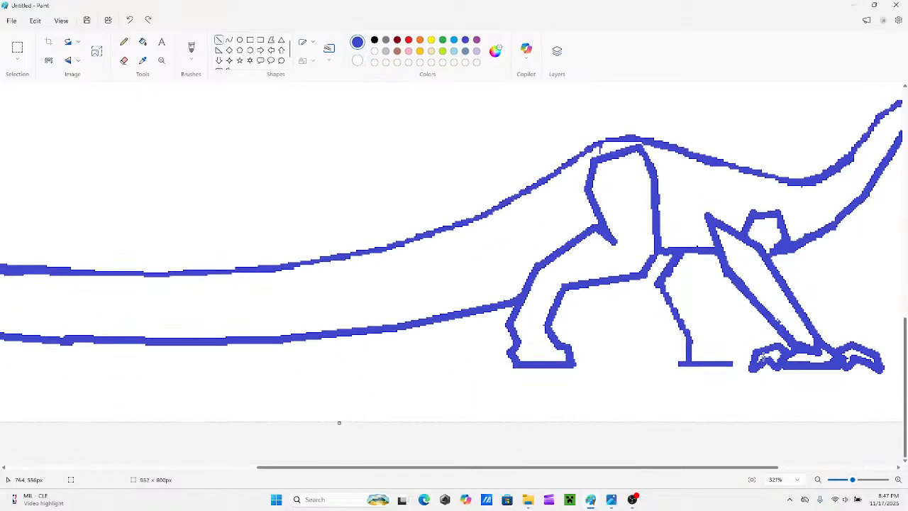
mouse_move(565, 348)
mouse_down()
mouse_move(577, 338)
mouse_move(602, 351)
mouse_move(598, 344)
mouse_move(611, 362)
mouse_move(607, 352)
mouse_move(607, 368)
mouse_move(580, 359)
mouse_move(595, 356)
mouse_up()
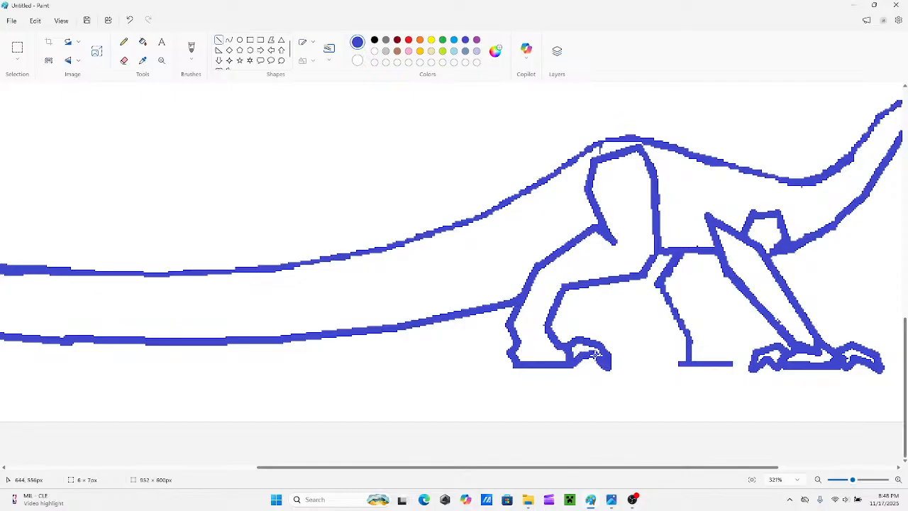
click(631, 350)
Outline a matching small curved claw with straight lines at the rear end of the hind foot.
mouse_move(509, 352)
mouse_down()
mouse_move(481, 363)
mouse_move(506, 366)
mouse_up()
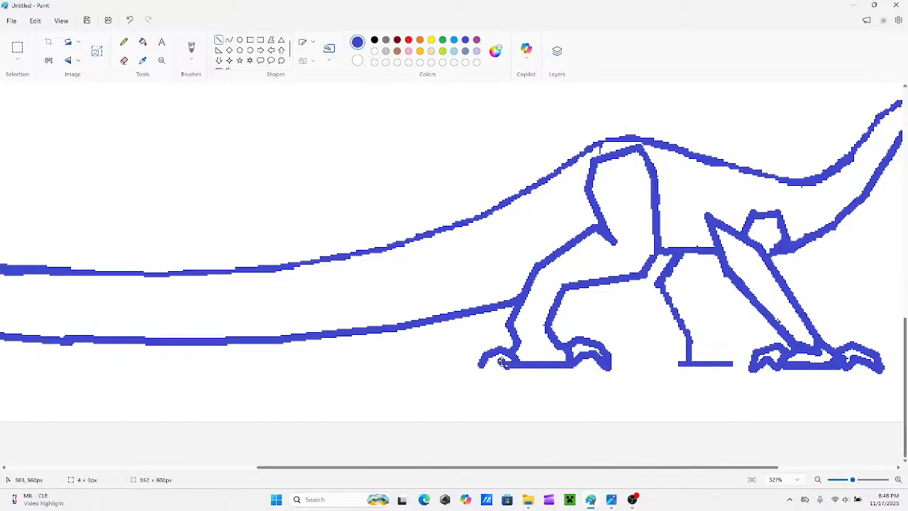
drag(502, 362, 482, 366)
click(492, 333)
Outline a small curved claw with straight lines on the back of the hind ankle, above the rear claw.
scroll(625, 376, up, 2)
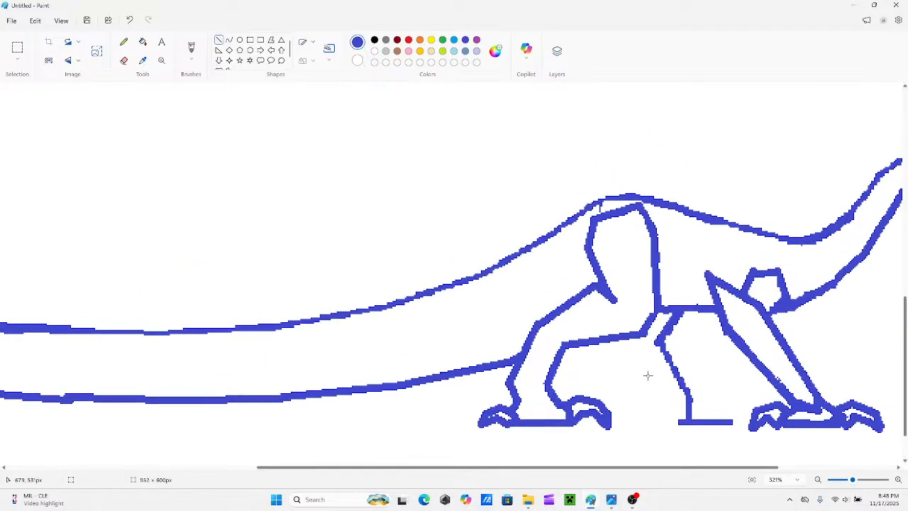
scroll(649, 375, down, 2)
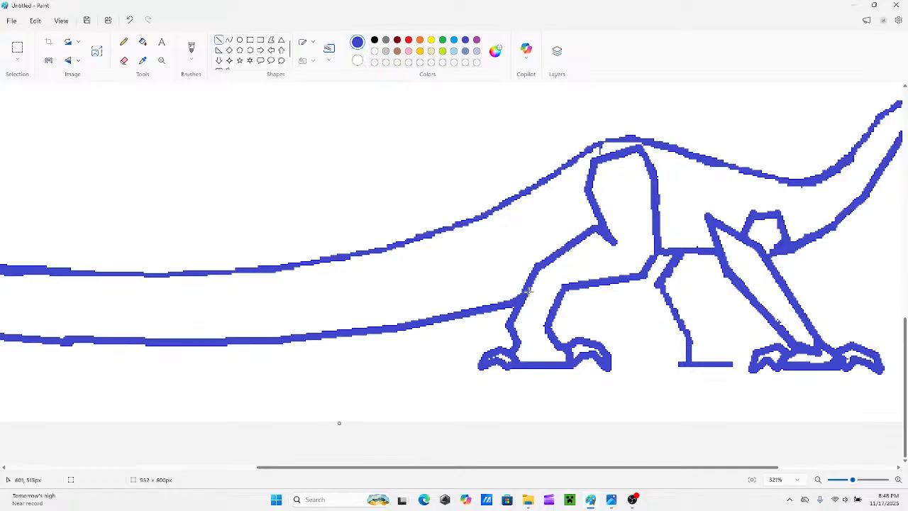
click(847, 485)
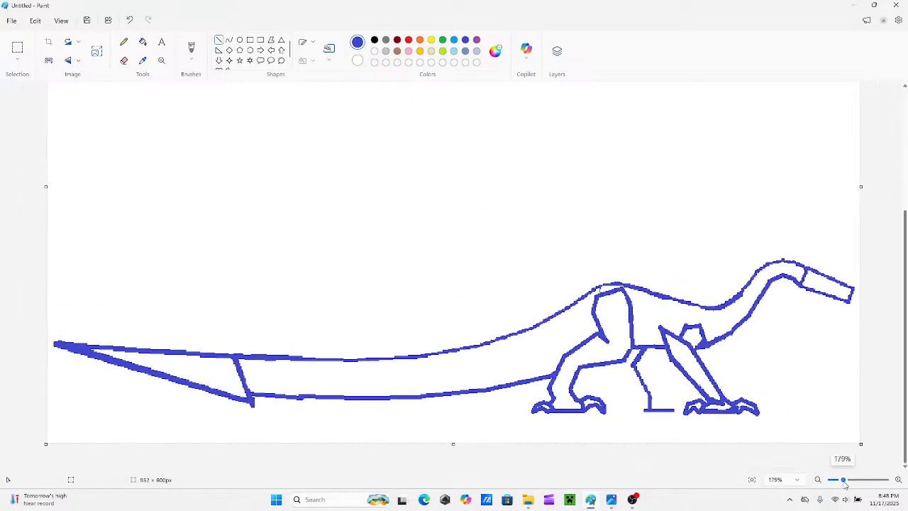
drag(845, 485, 846, 485)
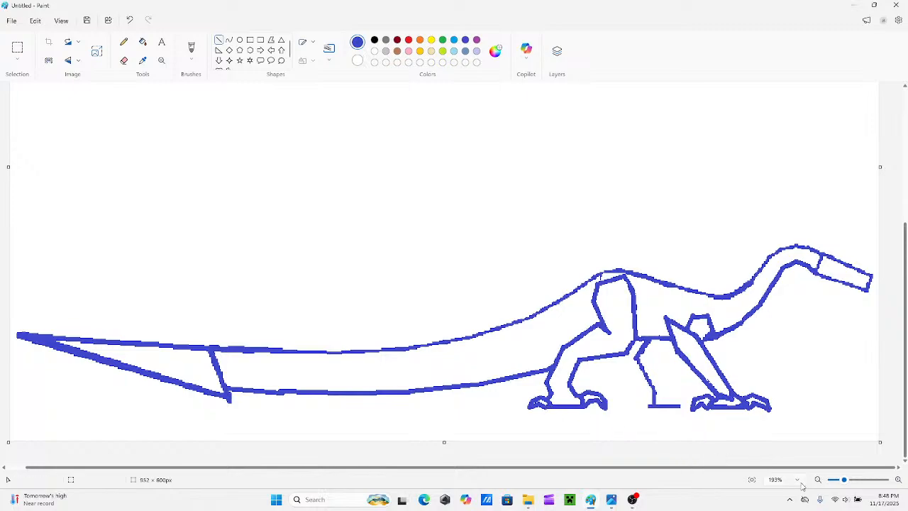
drag(842, 482, 846, 480)
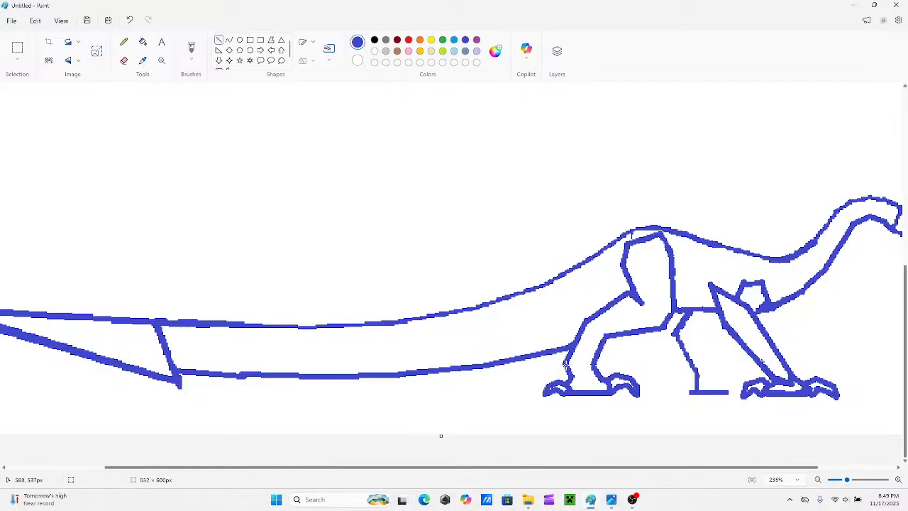
drag(565, 364, 561, 365)
drag(851, 482, 859, 482)
scroll(640, 394, down, 3)
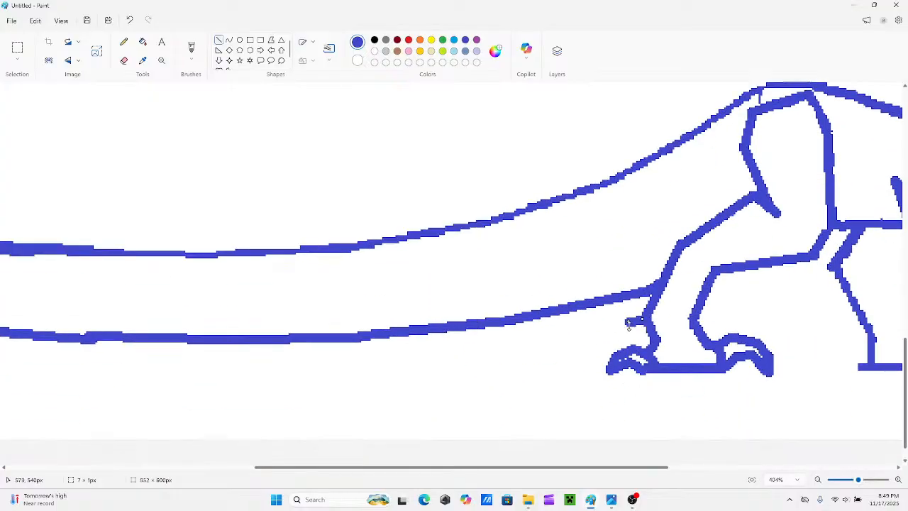
mouse_move(629, 325)
mouse_down()
mouse_move(641, 334)
mouse_move(647, 324)
mouse_up()
mouse_move(626, 335)
mouse_down()
mouse_move(646, 335)
mouse_move(633, 333)
mouse_up()
key(ctrl+z)
drag(642, 321, 616, 313)
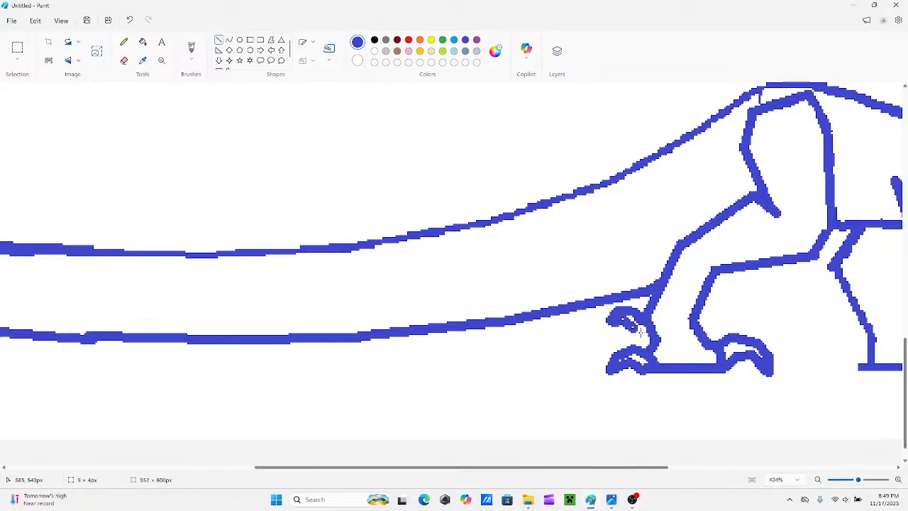
drag(633, 328, 647, 330)
click(625, 350)
Thicken the upper edge of the neck's rise and the lower edge of its bend with straight lines.
scroll(625, 350, up, 2)
scroll(723, 426, down, 3)
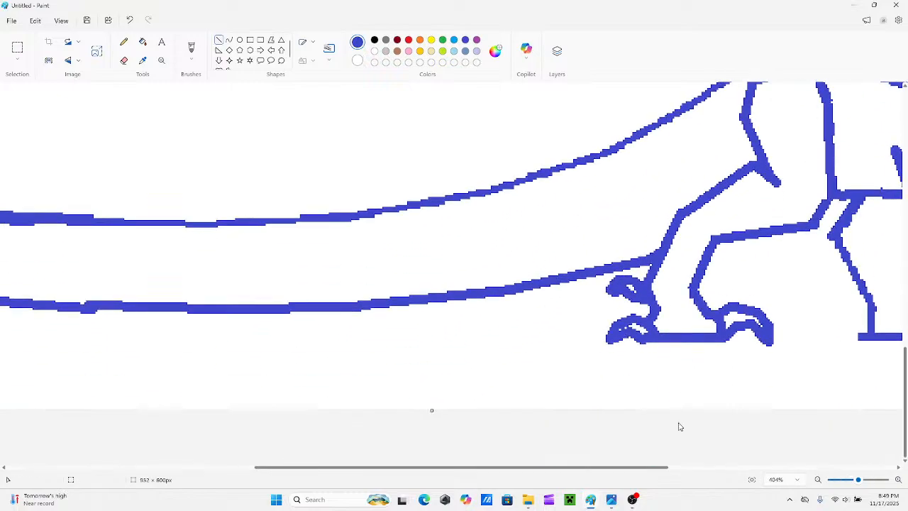
drag(526, 471, 686, 436)
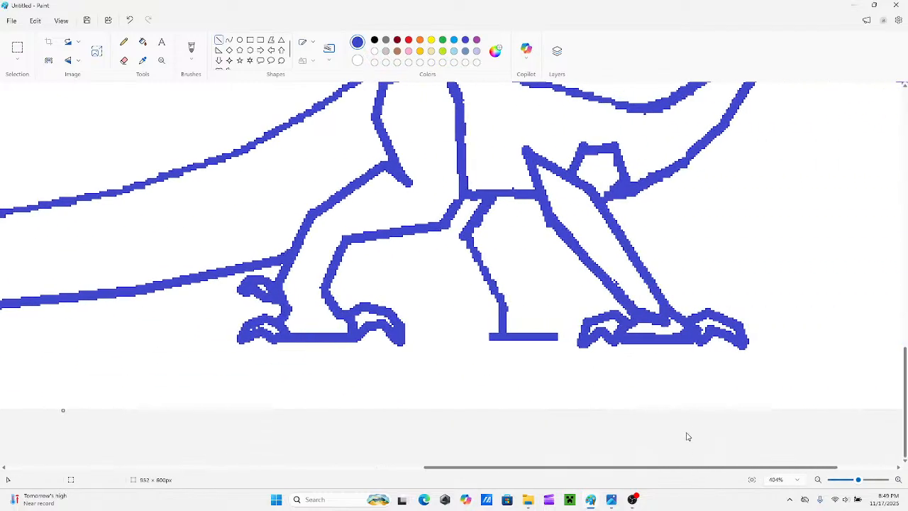
scroll(675, 398, up, 2)
scroll(714, 443, down, 1)
scroll(715, 444, down, 1)
scroll(786, 469, right, 2)
scroll(742, 345, up, 5)
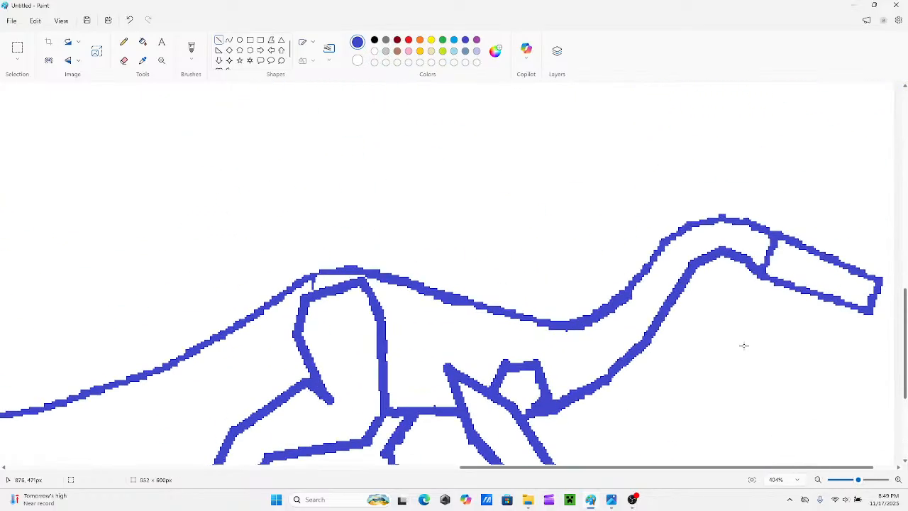
scroll(724, 369, down, 2)
scroll(724, 327, up, 1)
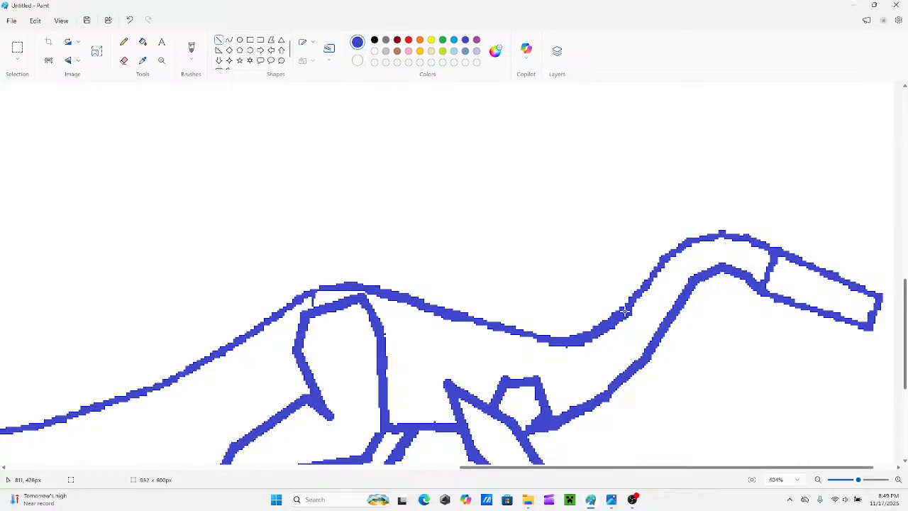
drag(625, 311, 650, 274)
mouse_move(669, 317)
mouse_down()
mouse_move(697, 286)
mouse_move(680, 270)
mouse_move(727, 274)
mouse_up()
click(679, 265)
click(673, 244)
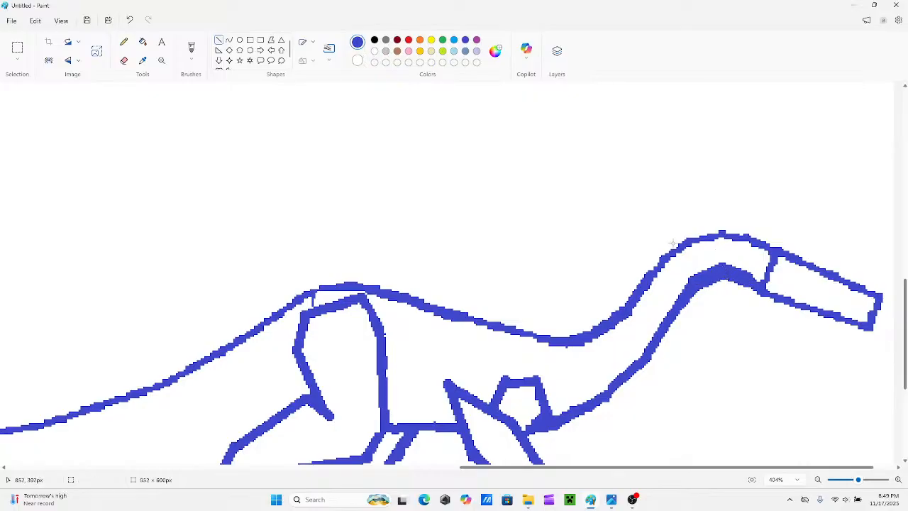
Erase the excess thickness along the lower edge of the neck bend and retrace it as a smooth curve with straight lines.
click(124, 61)
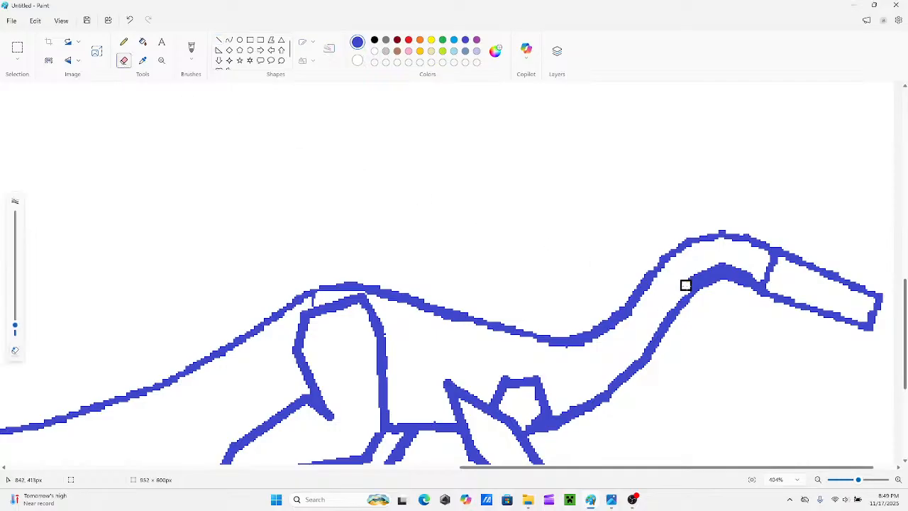
mouse_move(686, 285)
mouse_down()
mouse_move(736, 265)
mouse_move(758, 278)
mouse_up()
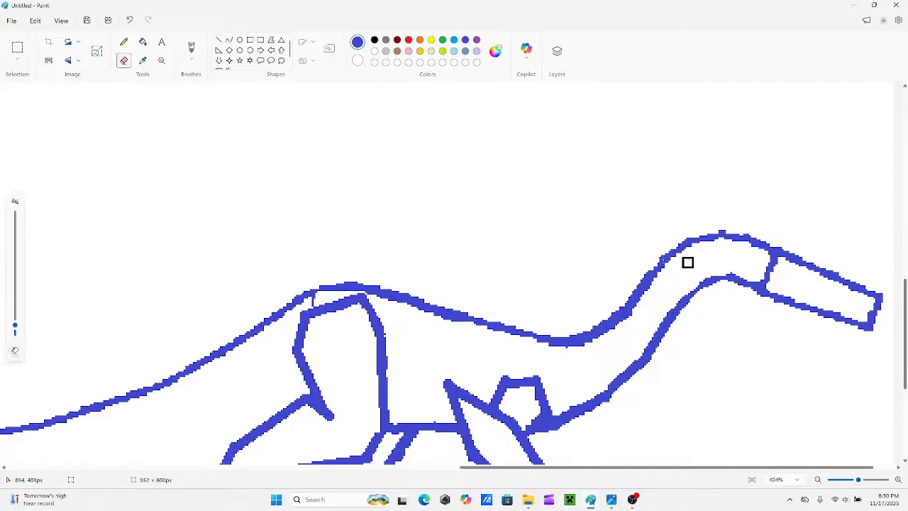
click(219, 40)
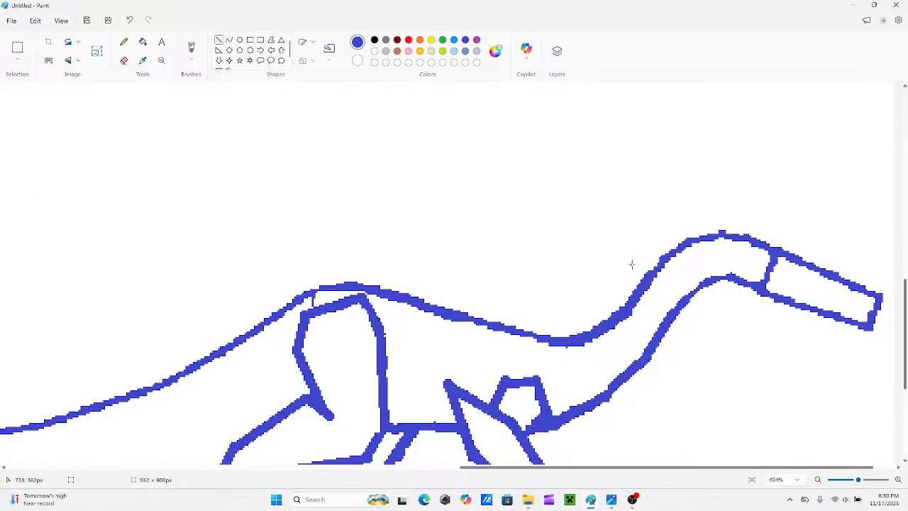
mouse_move(749, 287)
mouse_down()
mouse_move(719, 265)
mouse_move(727, 279)
mouse_move(704, 275)
mouse_move(689, 299)
mouse_move(702, 288)
mouse_up()
click(714, 255)
click(685, 298)
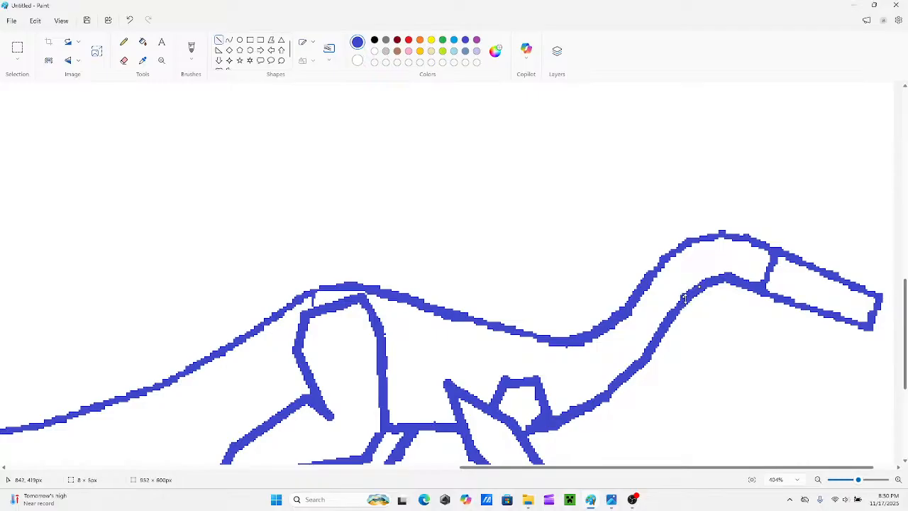
click(654, 284)
key(ctrl+z)
key(ctrl+z)
drag(701, 284, 687, 299)
click(679, 282)
Outline a rounded closed section over the lower part of the hind leg, between knee and ankle, with indigo straight lines.
scroll(681, 298, up, 1)
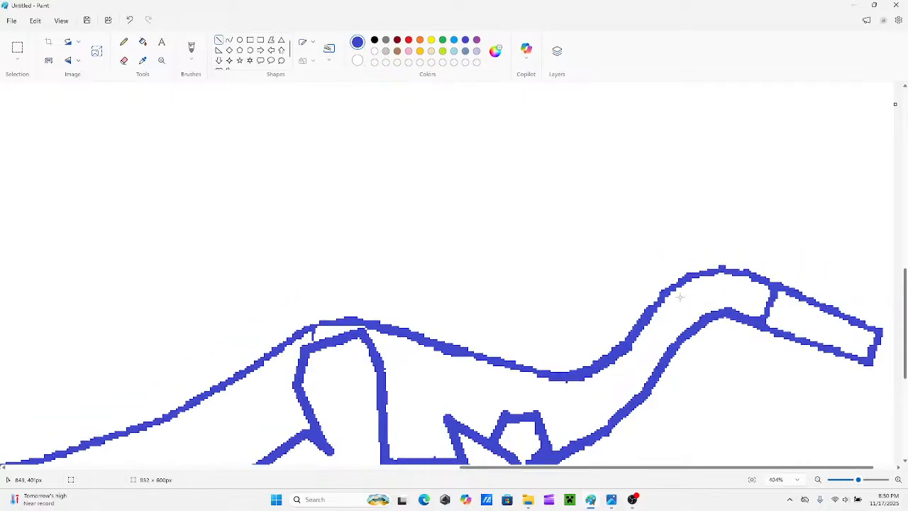
scroll(731, 298, down, 2)
scroll(778, 255, up, 1)
scroll(781, 284, up, 1)
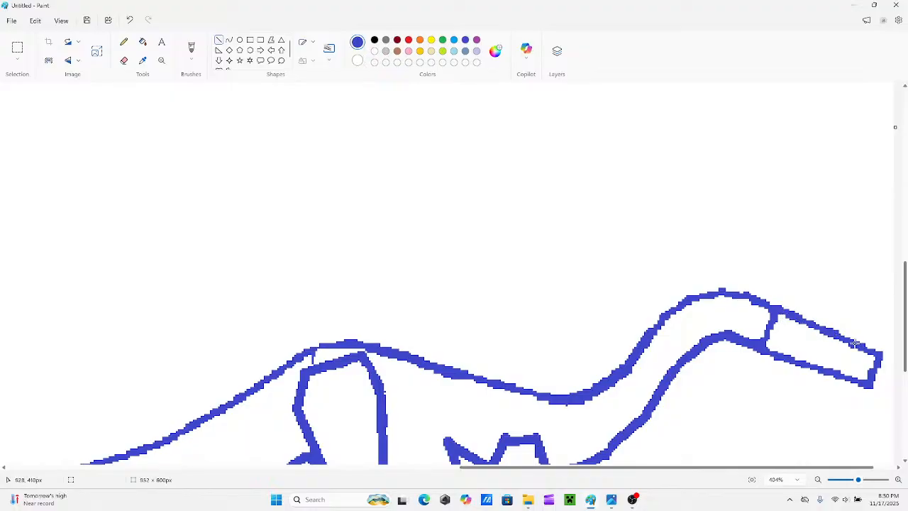
scroll(710, 391, down, 5)
scroll(458, 343, up, 2)
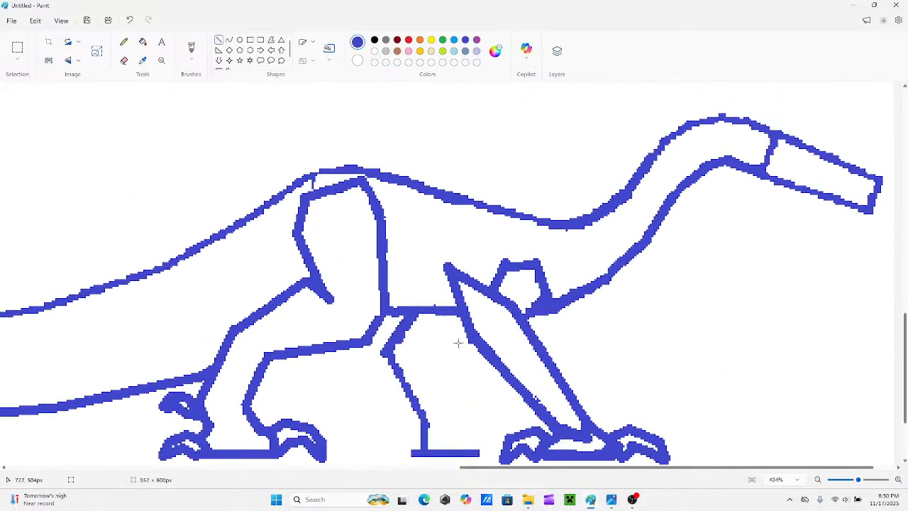
drag(685, 470, 590, 469)
drag(424, 409, 407, 384)
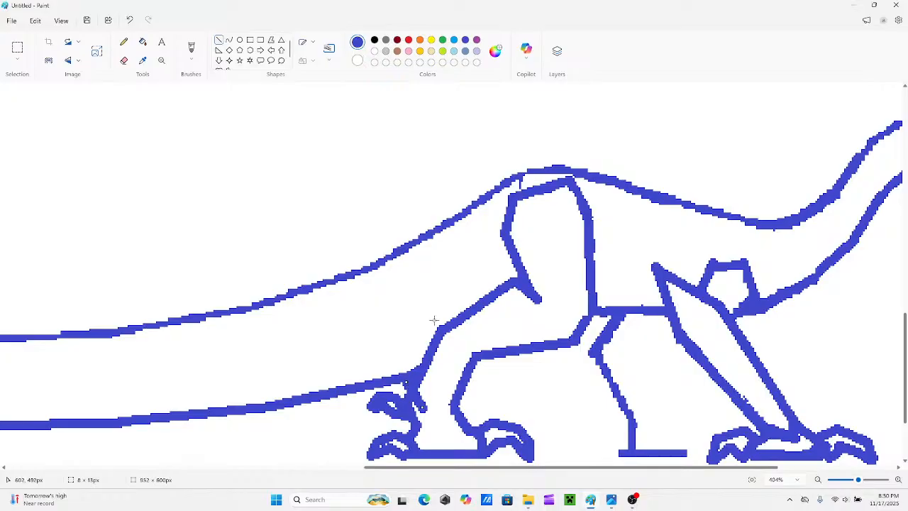
drag(428, 320, 406, 382)
mouse_move(425, 327)
mouse_down()
mouse_move(434, 299)
mouse_move(440, 321)
mouse_up()
drag(430, 406, 466, 392)
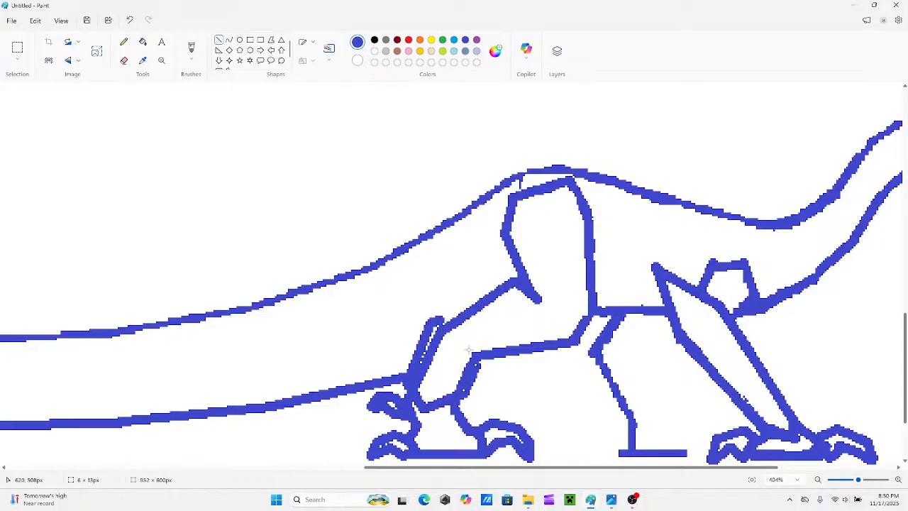
drag(462, 345, 476, 363)
mouse_move(461, 324)
mouse_down()
mouse_move(462, 343)
mouse_move(458, 314)
mouse_move(445, 319)
mouse_move(457, 314)
mouse_up()
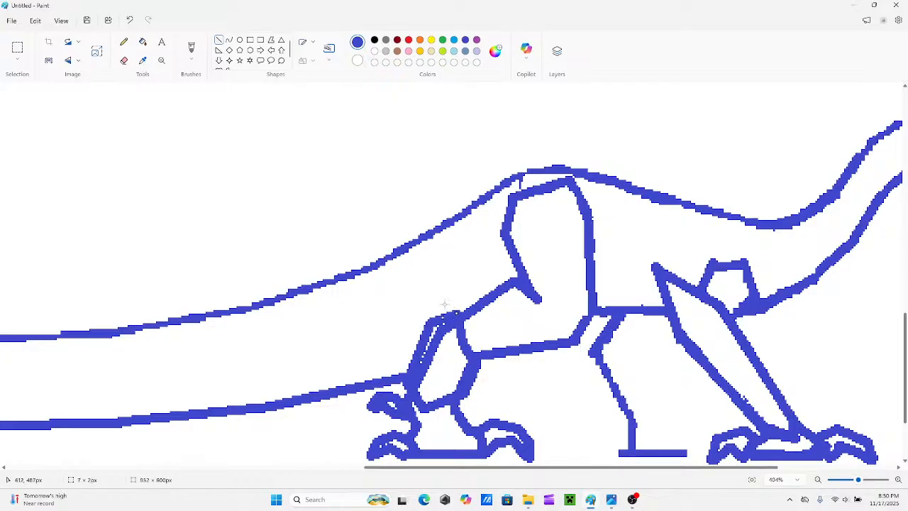
Erase the old leg line inside the new lower-leg section and retrace the section's rear edge with a straight line.
click(124, 60)
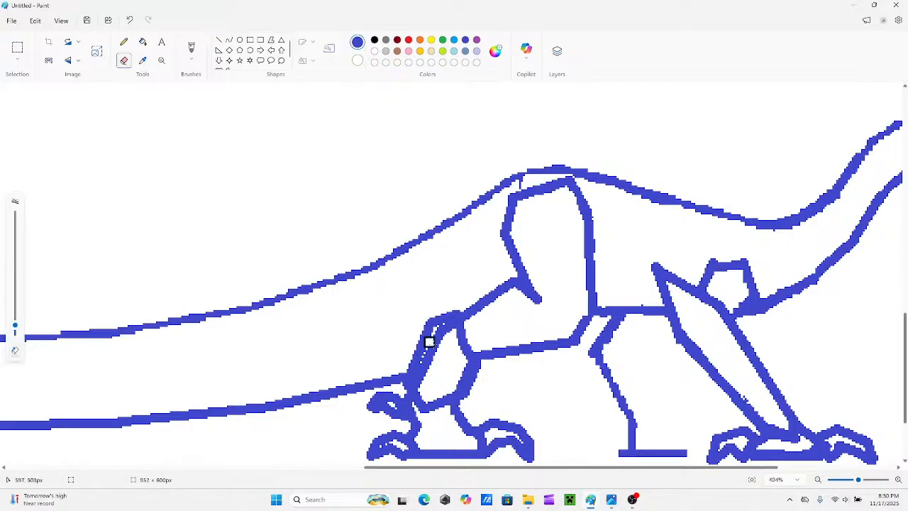
mouse_move(429, 342)
mouse_down()
mouse_move(450, 328)
mouse_move(429, 349)
mouse_move(428, 389)
mouse_move(418, 383)
mouse_up()
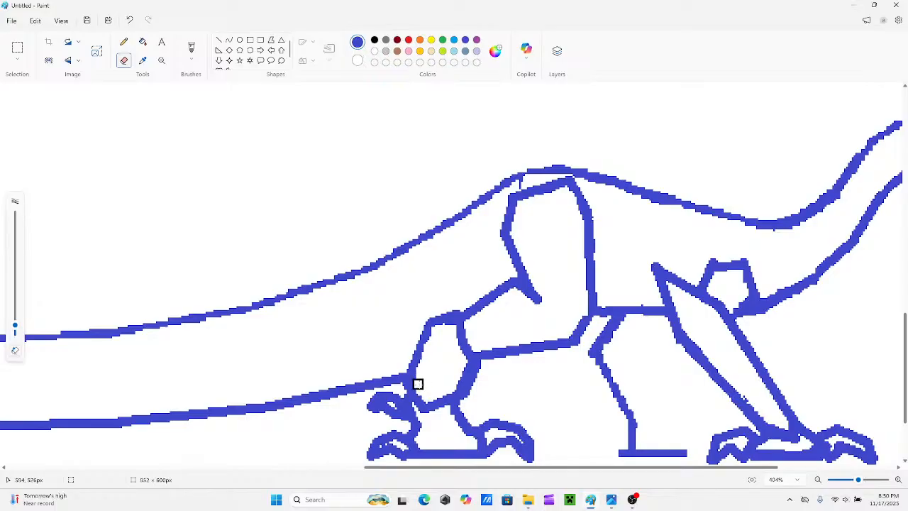
click(220, 41)
drag(429, 323, 409, 385)
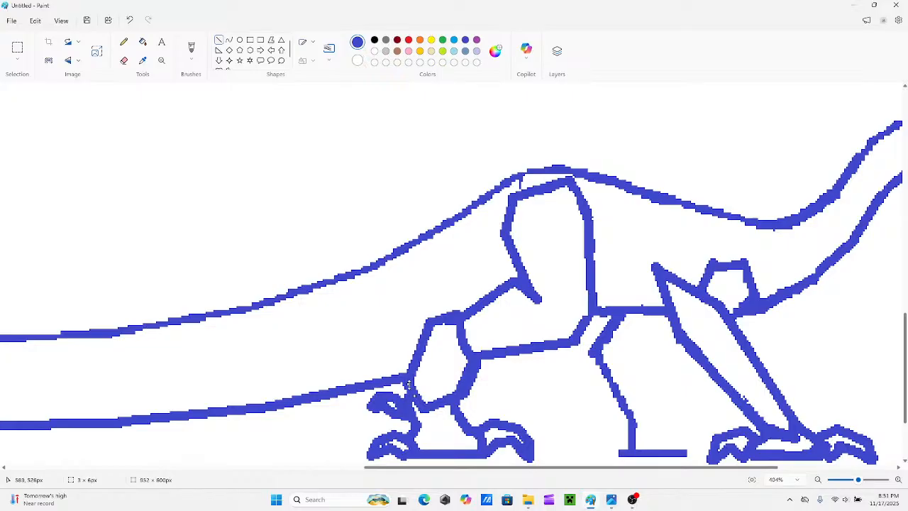
key(ctrl+z)
Bulge the rear edge of the lower hind-leg section outward with short straight lines and erase the old edge inside it.
drag(430, 323, 405, 357)
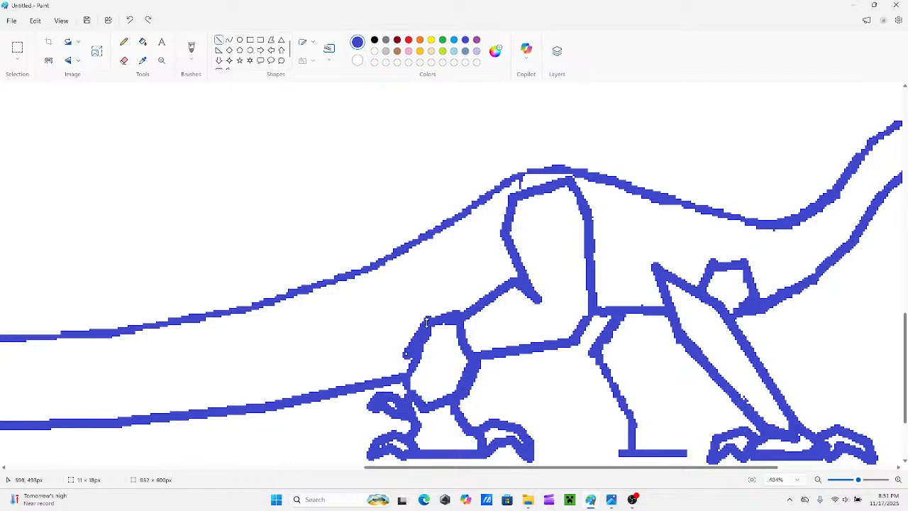
drag(427, 322, 412, 347)
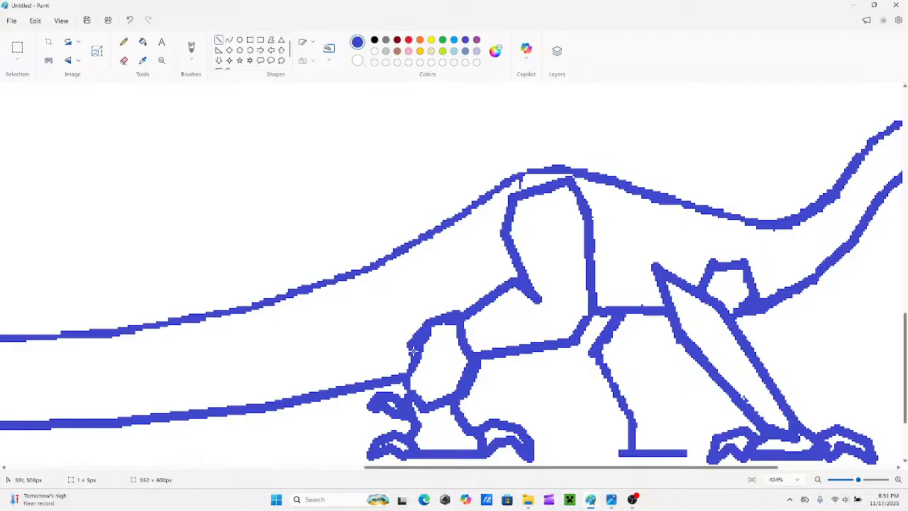
click(123, 61)
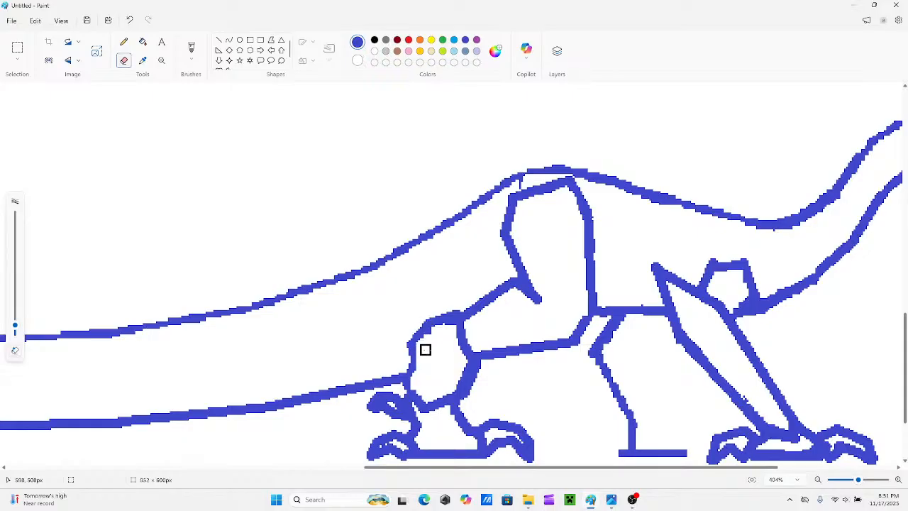
click(218, 40)
mouse_move(425, 321)
mouse_down()
mouse_move(410, 348)
mouse_move(380, 334)
mouse_move(413, 346)
mouse_move(419, 364)
mouse_move(410, 389)
mouse_up()
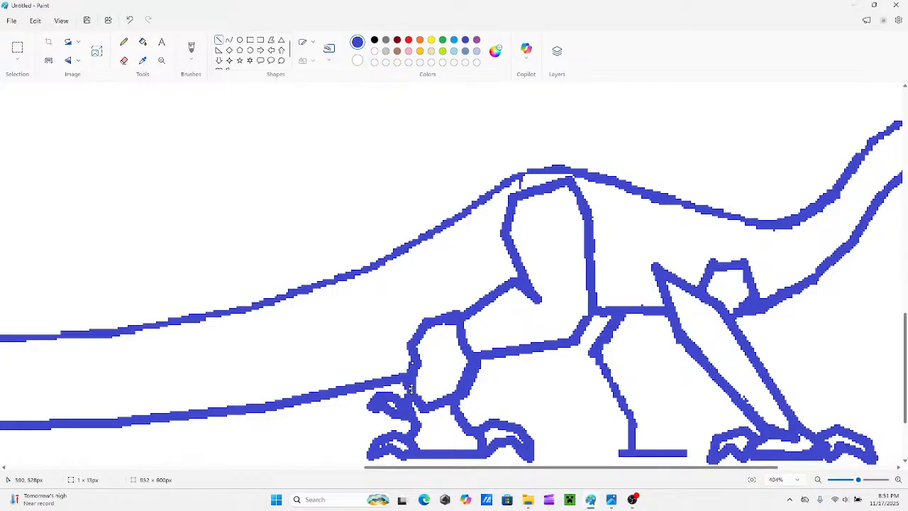
click(369, 333)
Draw a small ankle shape with straight lines between the lower-leg section and the hind foot, and tidy its edges.
scroll(530, 416, down, 2)
scroll(525, 390, up, 1)
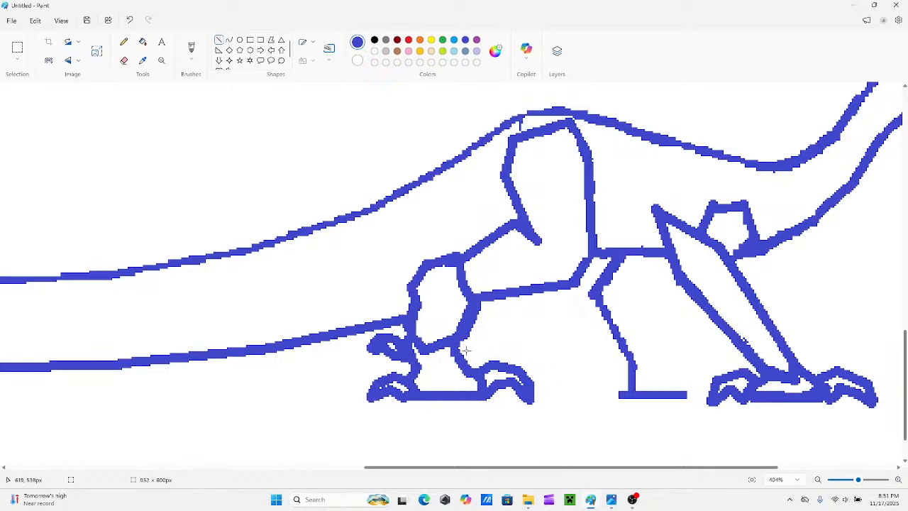
mouse_move(461, 346)
mouse_down()
mouse_move(471, 364)
mouse_move(463, 347)
mouse_move(444, 361)
mouse_up()
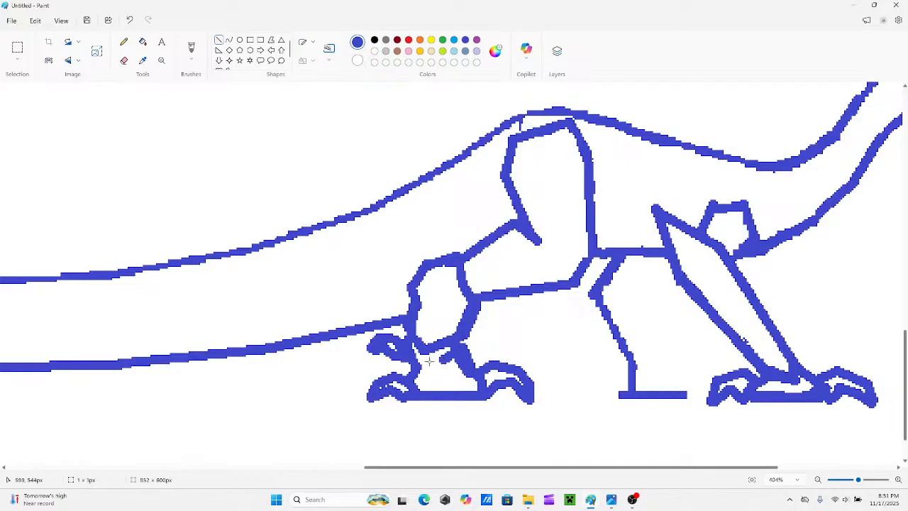
mouse_move(428, 362)
mouse_down()
mouse_move(446, 361)
mouse_move(456, 373)
mouse_move(428, 362)
mouse_move(452, 375)
mouse_up()
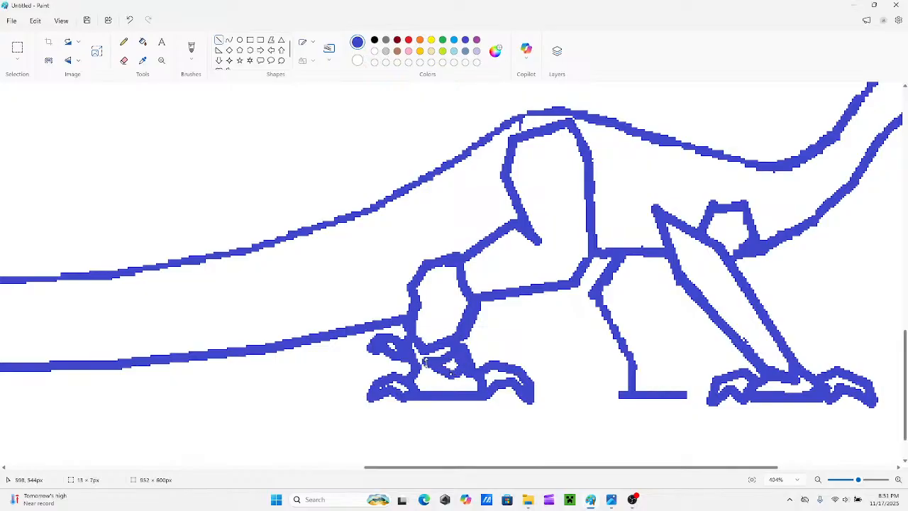
click(299, 234)
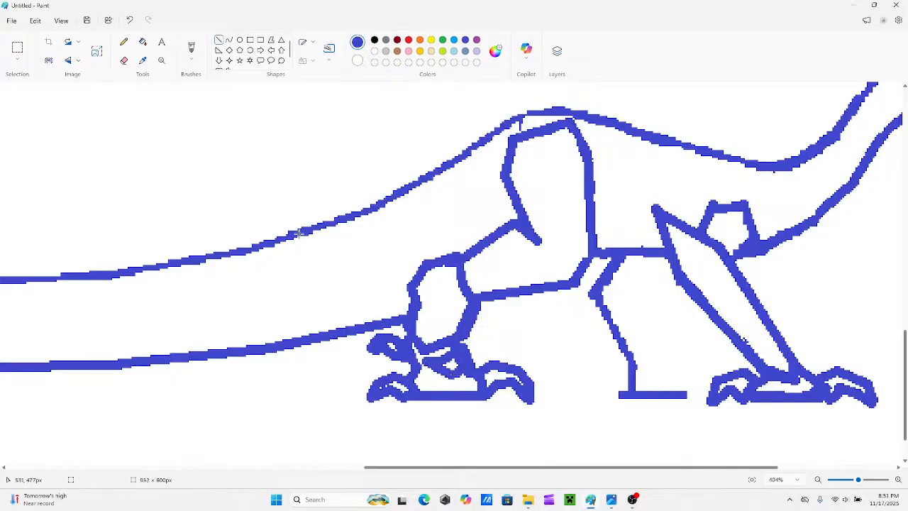
click(123, 60)
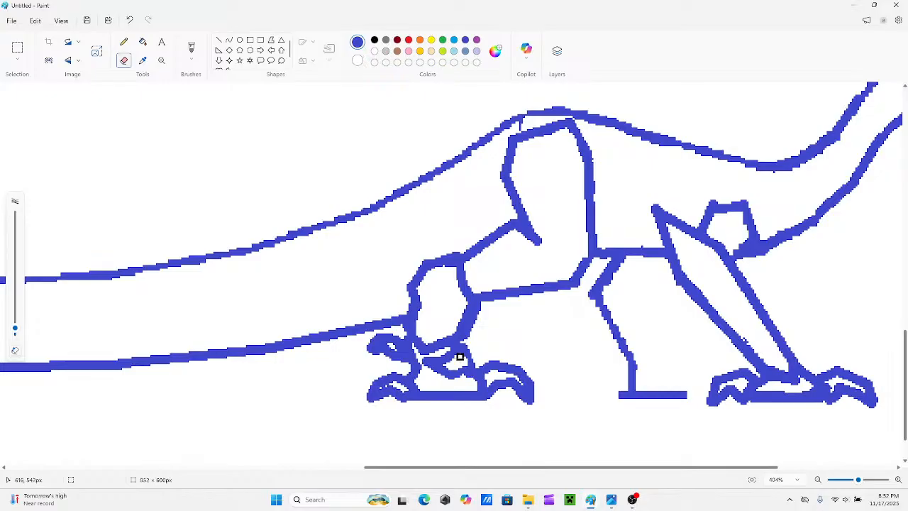
click(218, 39)
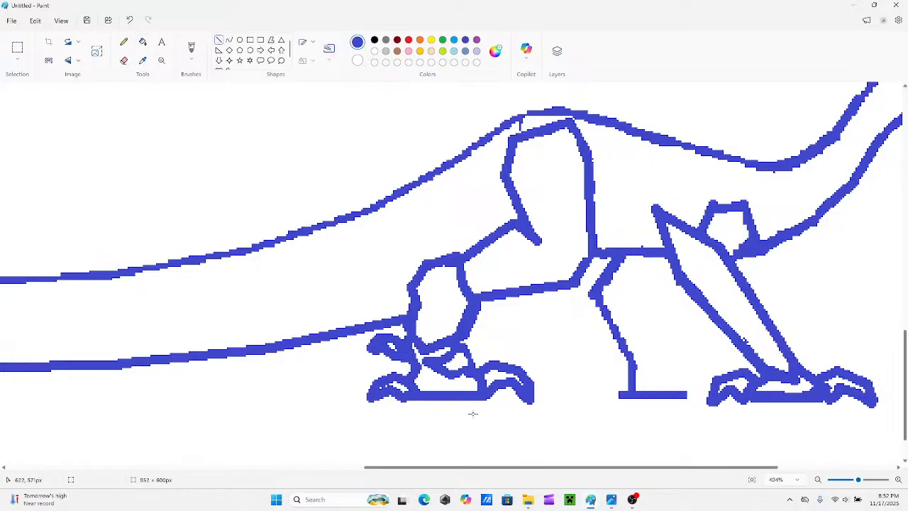
mouse_move(450, 355)
mouse_down()
mouse_move(466, 351)
mouse_move(471, 369)
mouse_up()
click(502, 356)
click(495, 328)
Outline the middle hind-leg section with straight lines from the thigh's base down to the knee, along its lower edge and beside the lower leg.
scroll(513, 362, up, 1)
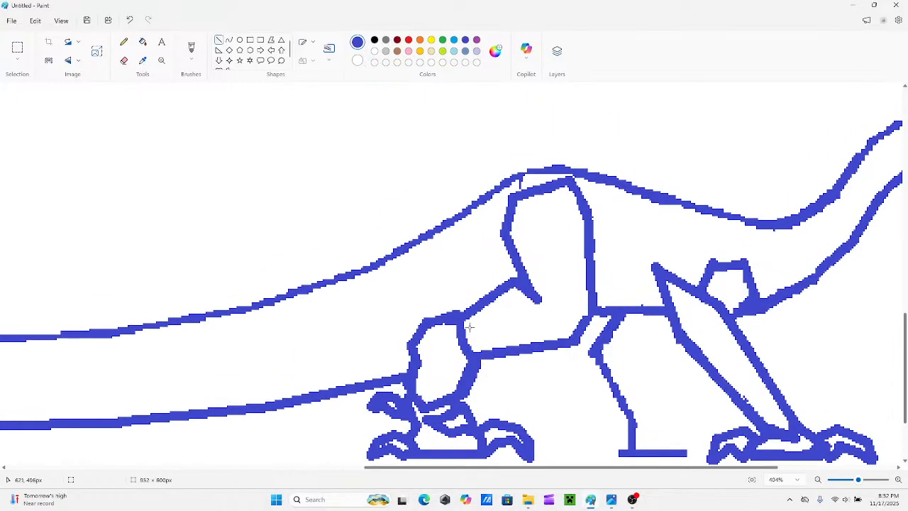
mouse_move(469, 327)
mouse_down()
mouse_move(469, 304)
mouse_move(471, 318)
mouse_move(518, 280)
mouse_move(506, 265)
mouse_move(513, 282)
mouse_move(519, 278)
mouse_move(508, 323)
mouse_move(540, 315)
mouse_move(546, 305)
mouse_move(586, 321)
mouse_move(544, 306)
mouse_move(552, 301)
mouse_up()
mouse_move(578, 350)
mouse_down()
mouse_move(568, 327)
mouse_move(601, 331)
mouse_move(568, 325)
mouse_move(602, 334)
mouse_move(549, 349)
mouse_up()
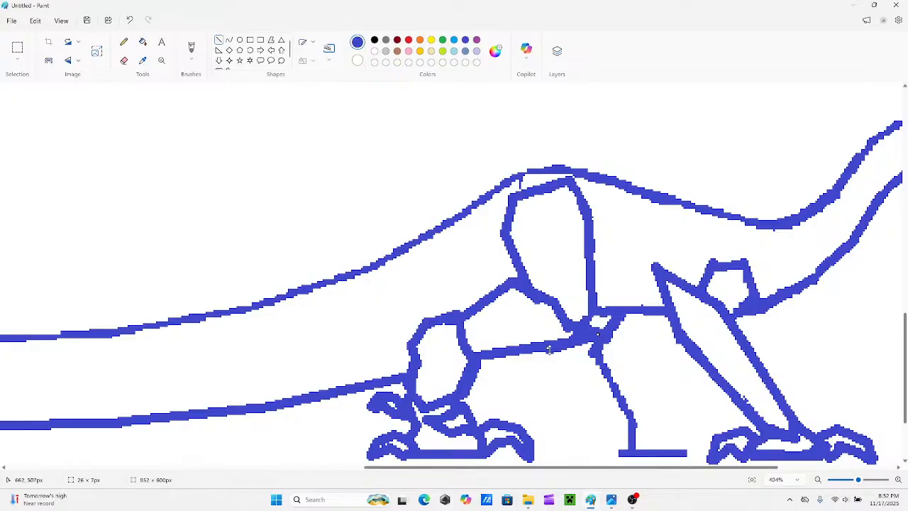
key(ctrl+z)
mouse_move(593, 331)
mouse_down()
mouse_move(616, 335)
mouse_move(550, 354)
mouse_up()
drag(480, 352, 551, 357)
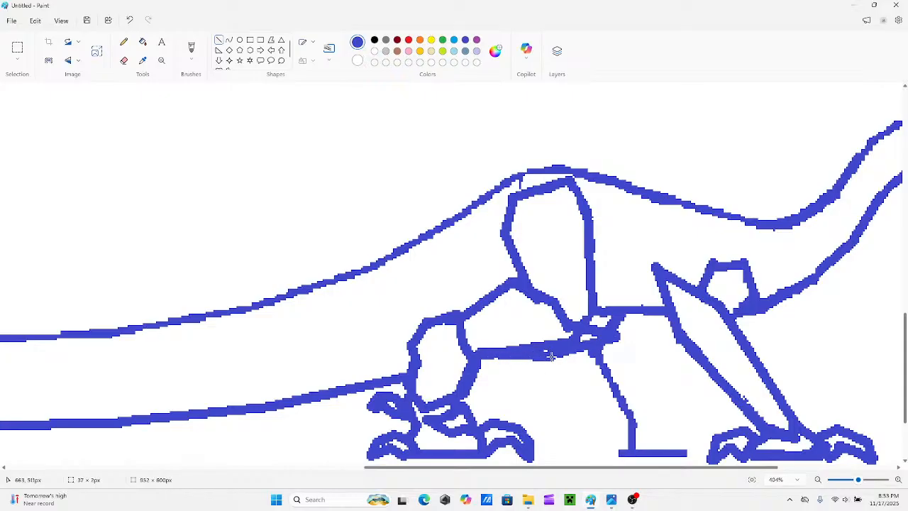
drag(486, 353, 487, 355)
drag(470, 315, 473, 346)
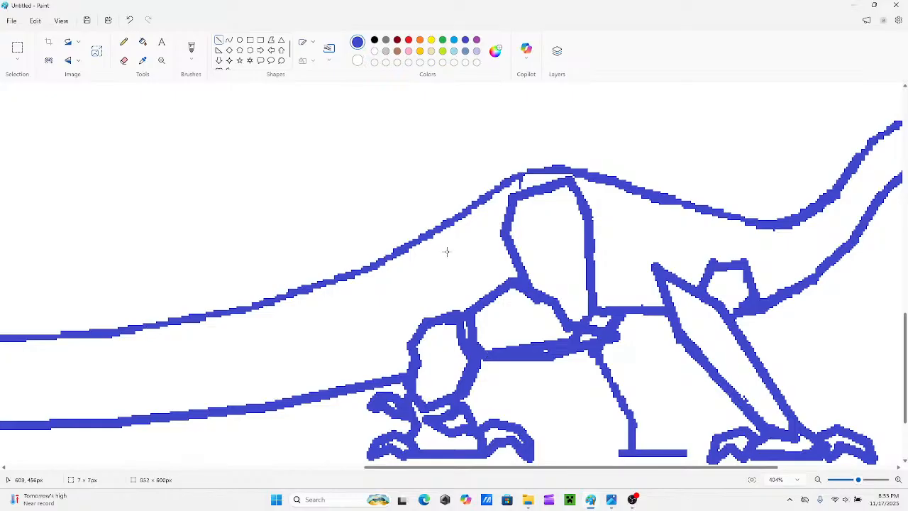
Erase the old lower edge of the middle hind-leg section and smooth the remaining edge into a shallow curve with straight lines.
scroll(495, 304, down, 1)
click(124, 60)
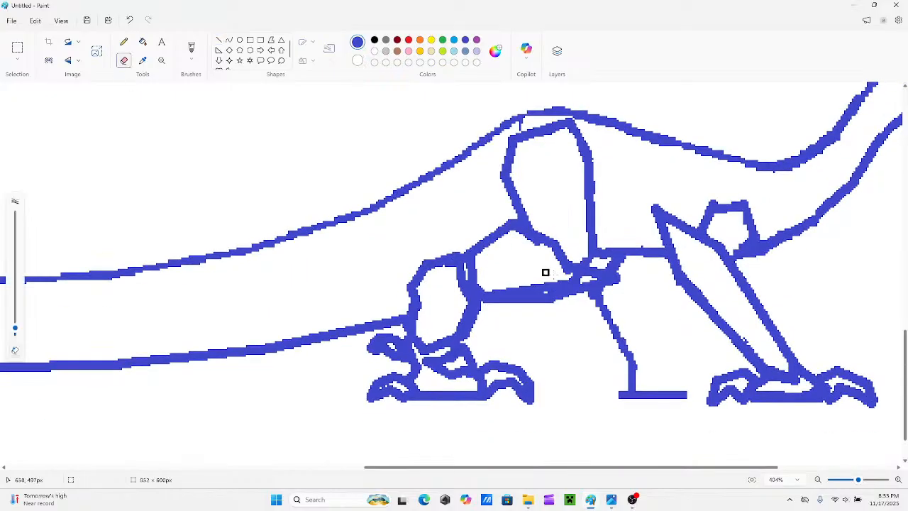
mouse_move(576, 278)
mouse_down()
mouse_move(491, 289)
mouse_move(537, 290)
mouse_move(517, 290)
mouse_move(530, 280)
mouse_up()
scroll(539, 288, up, 2)
scroll(554, 329, down, 2)
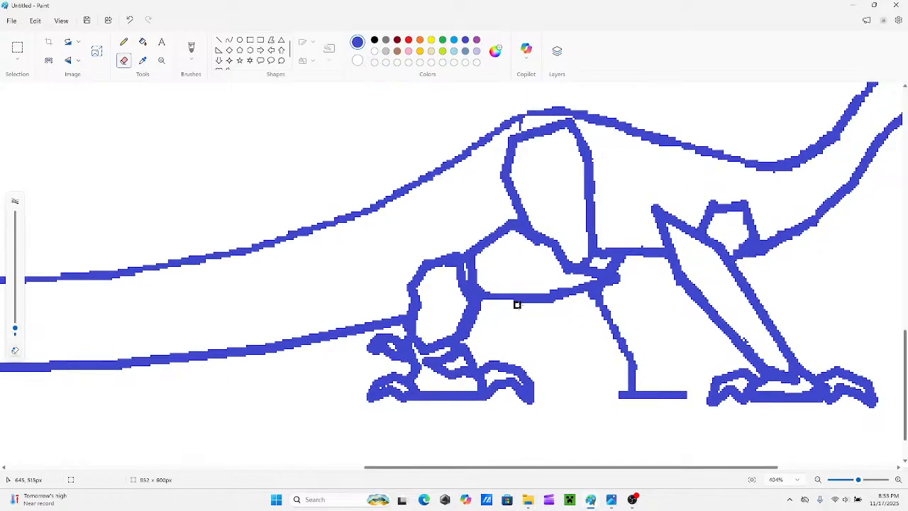
click(218, 41)
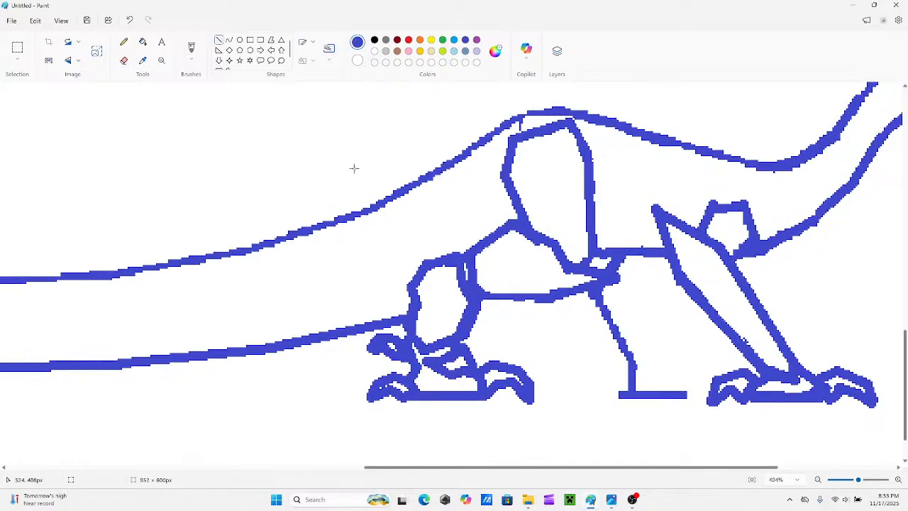
drag(523, 299, 554, 297)
mouse_move(569, 270)
mouse_down()
mouse_move(630, 278)
mouse_move(592, 282)
mouse_up()
Erase the old lines around the front tip of the middle hind-leg section, extend its upper edge forward and trim the overhang.
click(123, 60)
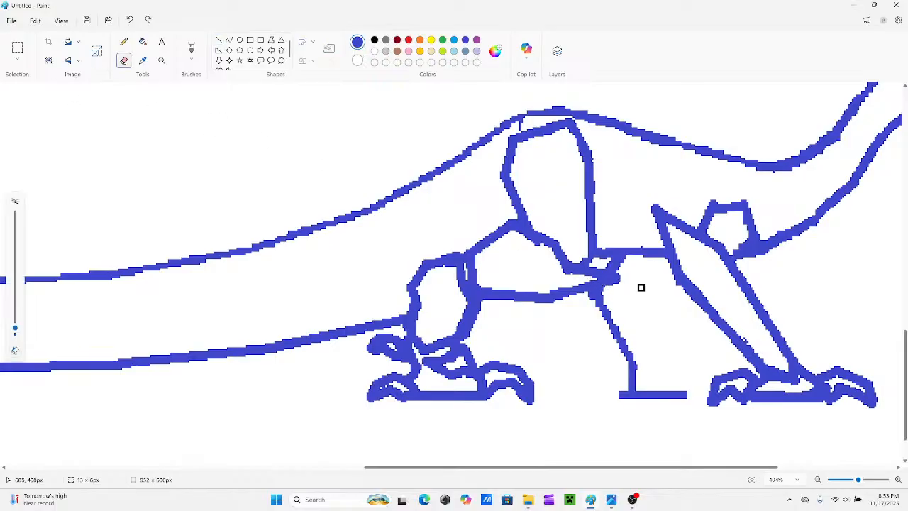
mouse_move(620, 276)
mouse_down()
mouse_move(572, 268)
mouse_move(617, 284)
mouse_move(553, 290)
mouse_move(572, 297)
mouse_move(559, 289)
mouse_move(620, 284)
mouse_move(590, 278)
mouse_move(622, 284)
mouse_up()
click(219, 41)
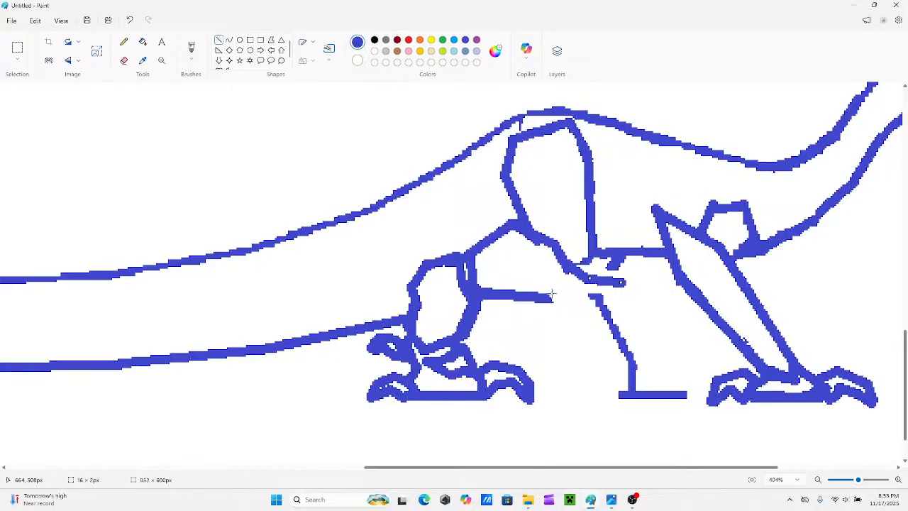
mouse_move(547, 298)
mouse_down()
mouse_move(577, 300)
mouse_move(606, 286)
mouse_up()
key(ctrl+z)
key(ctrl+z)
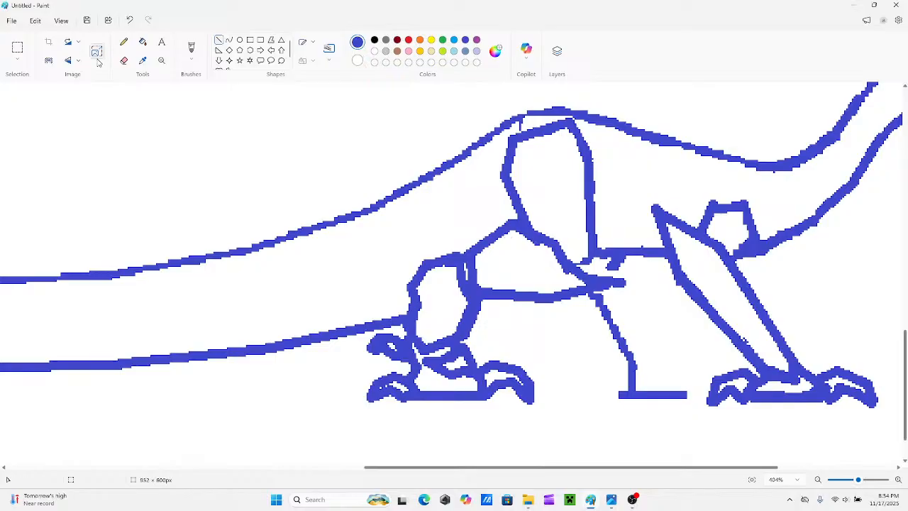
click(129, 63)
click(131, 63)
drag(623, 285, 594, 275)
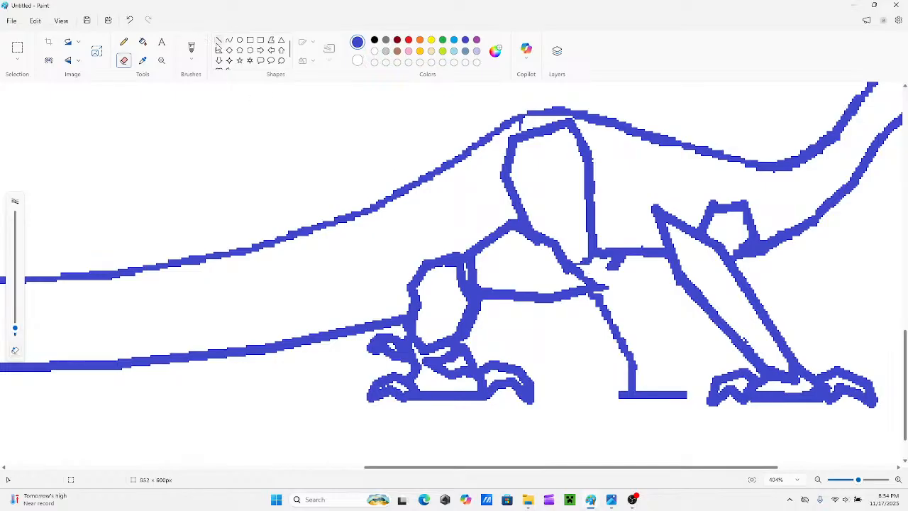
Retrace the upper front edge of the middle hind-leg section, join its tip to the belly line with slanted lines and cap the thigh's base.
click(219, 42)
mouse_move(566, 263)
mouse_down()
mouse_move(604, 287)
mouse_move(571, 269)
mouse_up()
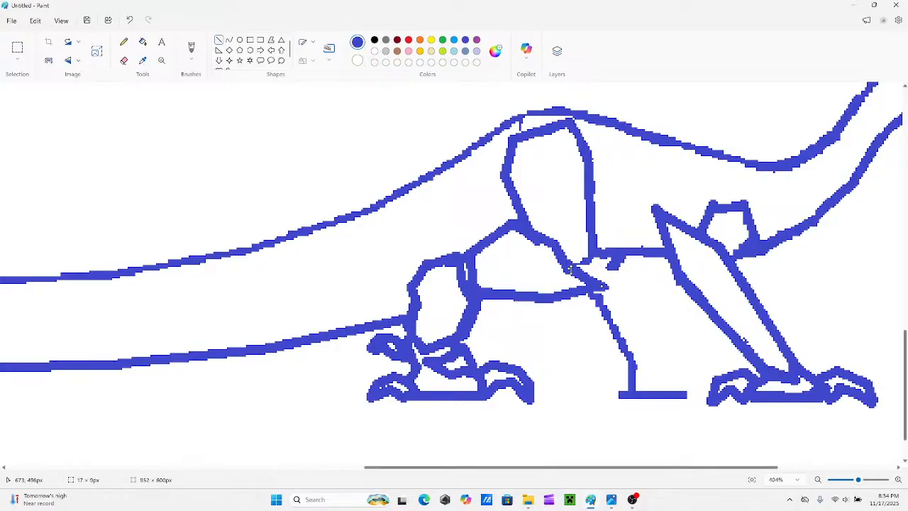
click(623, 278)
drag(624, 261, 596, 283)
scroll(596, 284, up, 3)
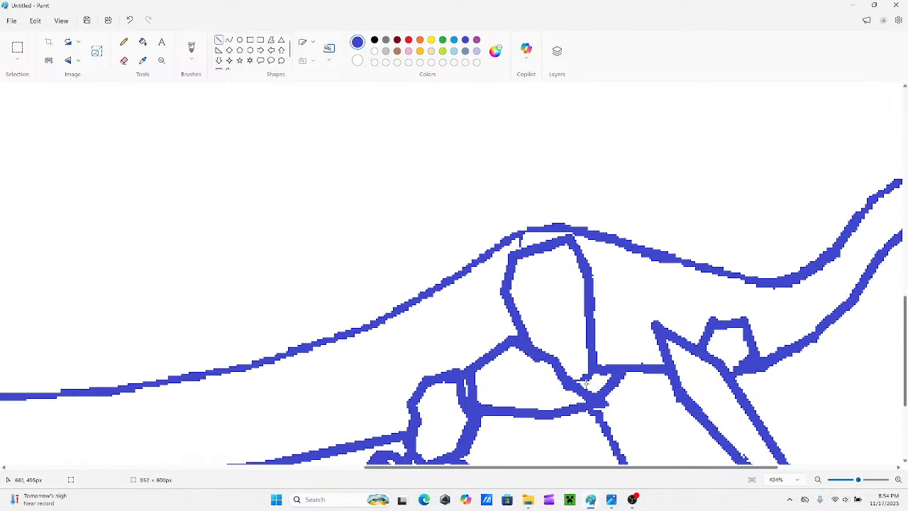
mouse_move(587, 389)
mouse_down()
mouse_move(607, 367)
mouse_move(592, 389)
mouse_move(597, 379)
mouse_up()
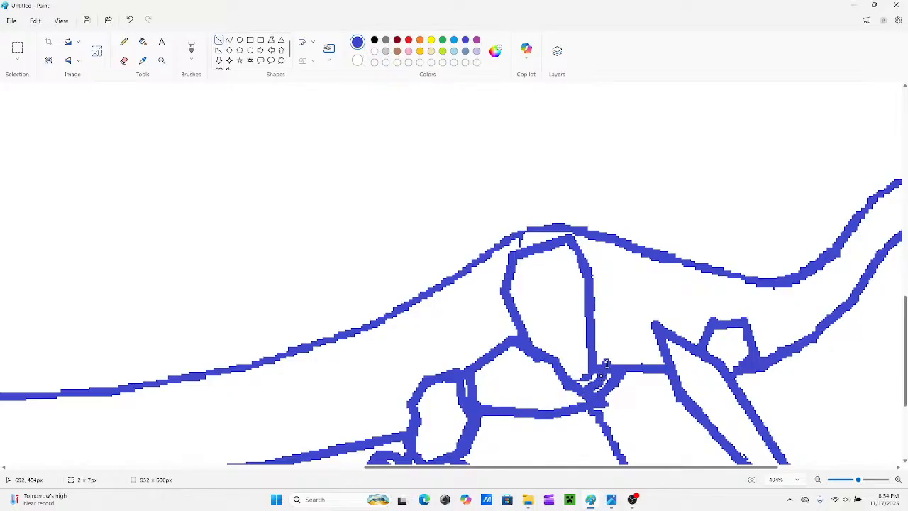
drag(580, 365, 605, 362)
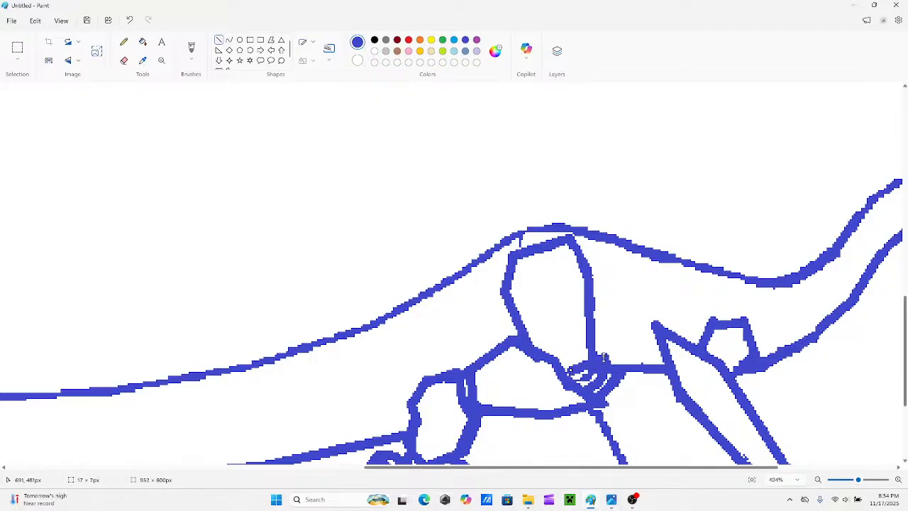
Undo the last short lines drawn around the thigh's base.
drag(603, 356, 601, 357)
scroll(603, 428, up, 3)
scroll(602, 428, down, 3)
key(ctrl+z)
key(ctrl+z)
key(ctrl+z)
key(ctrl+z)
key(ctrl+z)
key(ctrl+z)
key(ctrl+z)
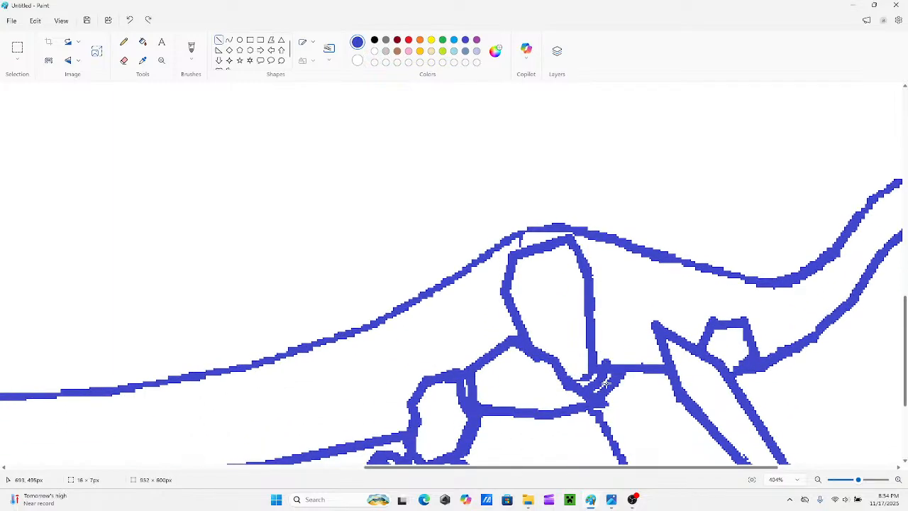
Erase the cluttered lines inside the thigh's base and redraw it with short slanted lines joining the lower tip to the front edge.
mouse_move(585, 390)
mouse_down()
mouse_move(597, 373)
mouse_move(586, 369)
mouse_move(598, 361)
mouse_up()
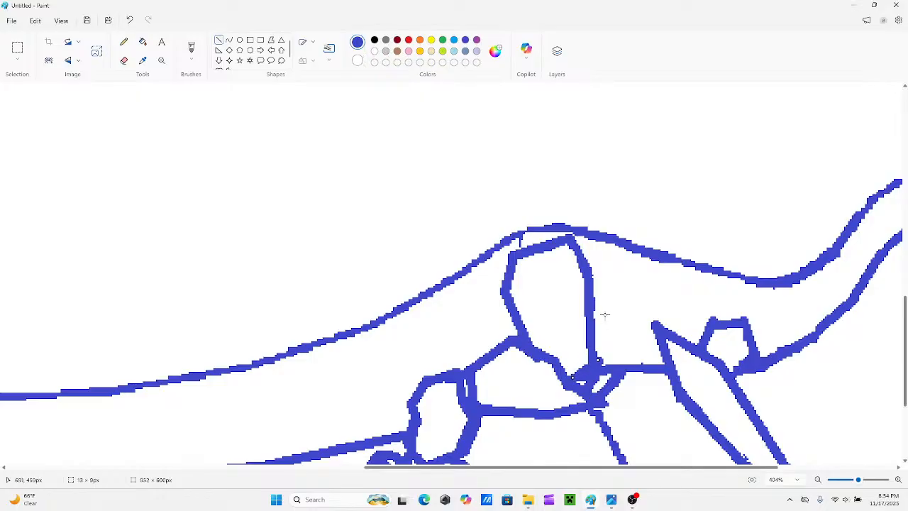
click(124, 61)
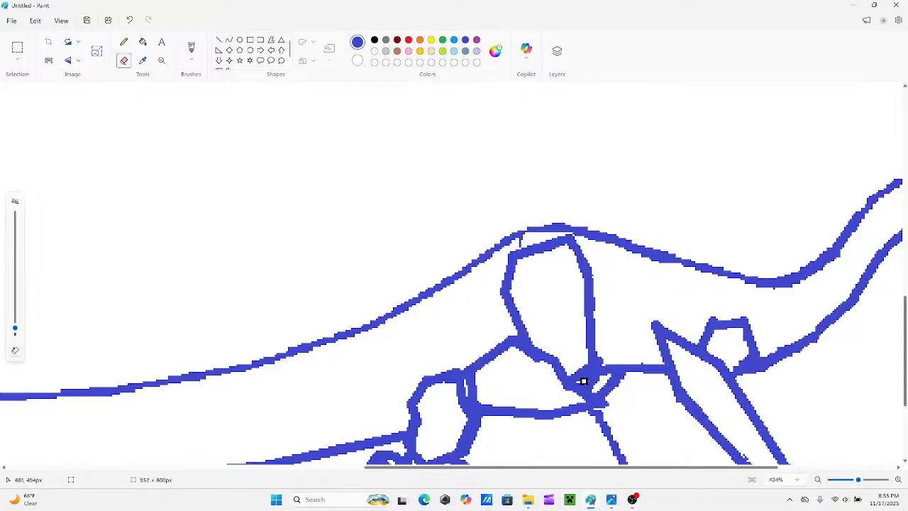
mouse_move(583, 381)
mouse_down()
mouse_move(588, 370)
mouse_move(570, 370)
mouse_up()
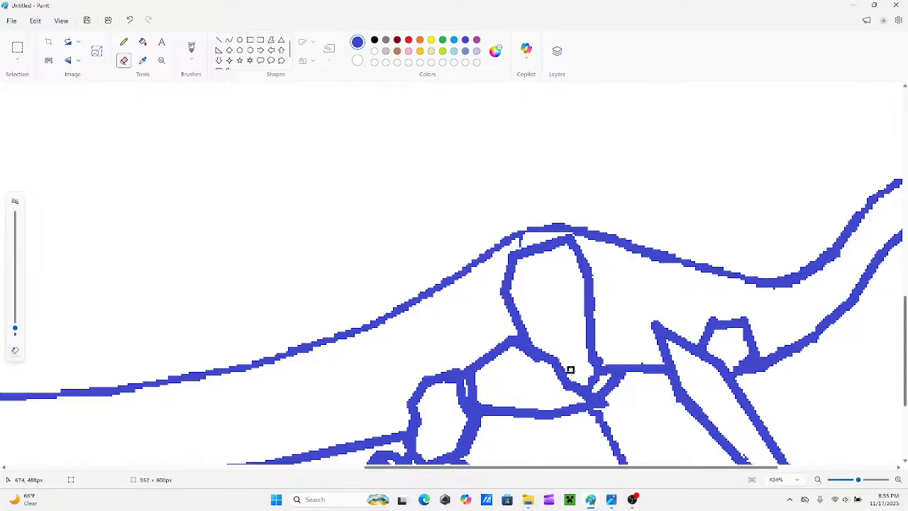
click(219, 40)
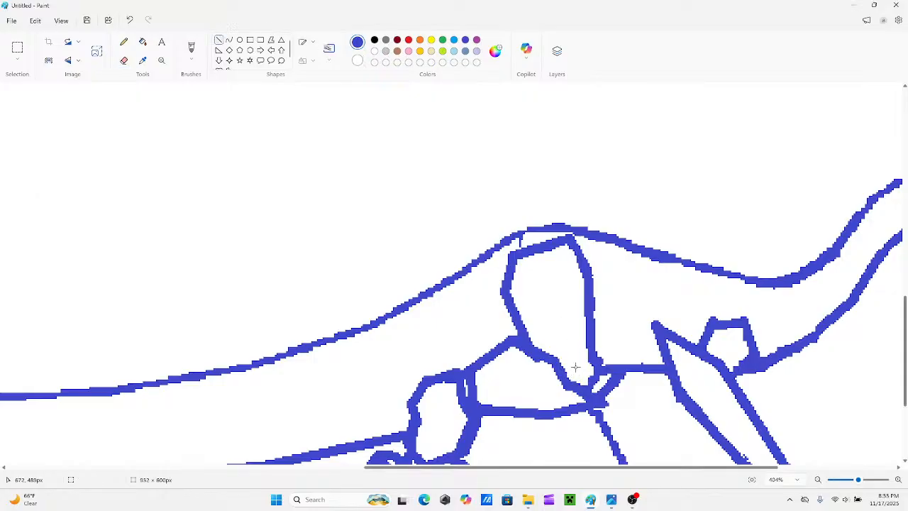
drag(596, 362, 577, 373)
drag(582, 389, 598, 364)
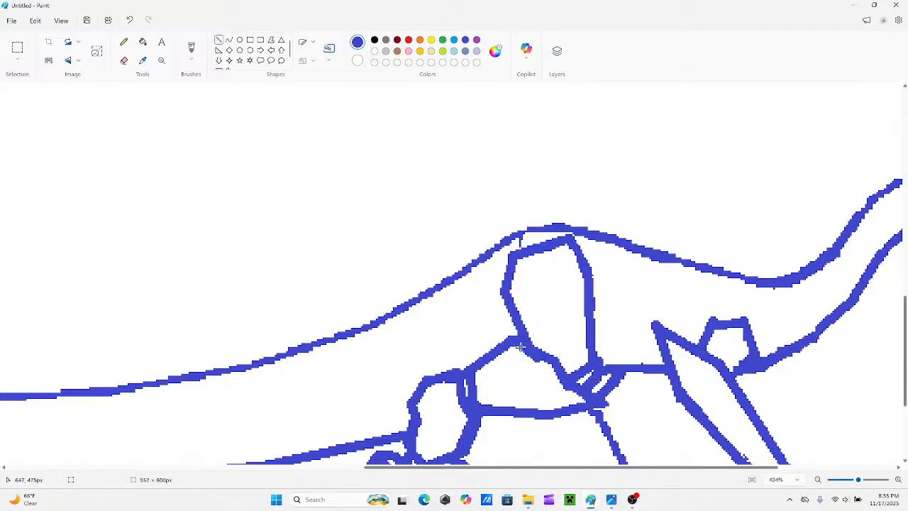
Thicken the thigh's lower rear edge and draw a new front edge just outside the old one, from the belly line up to the back.
drag(520, 346, 499, 293)
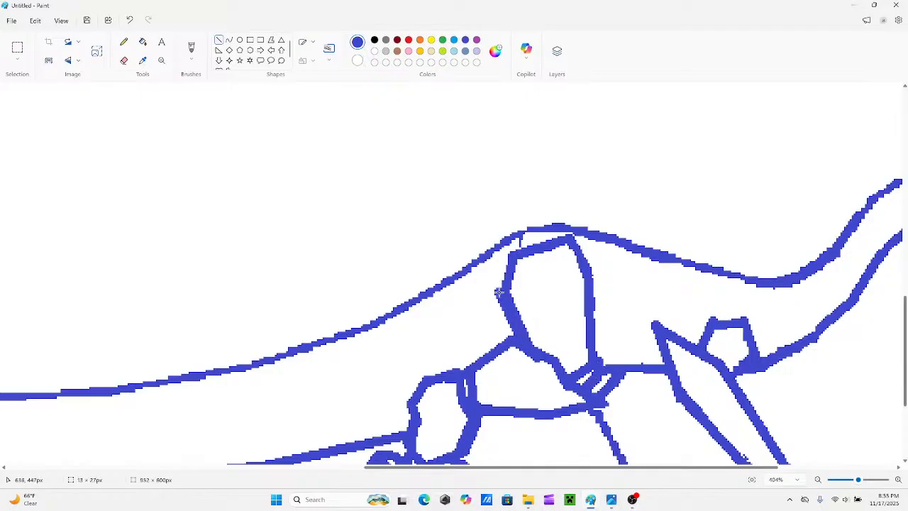
drag(600, 363, 600, 278)
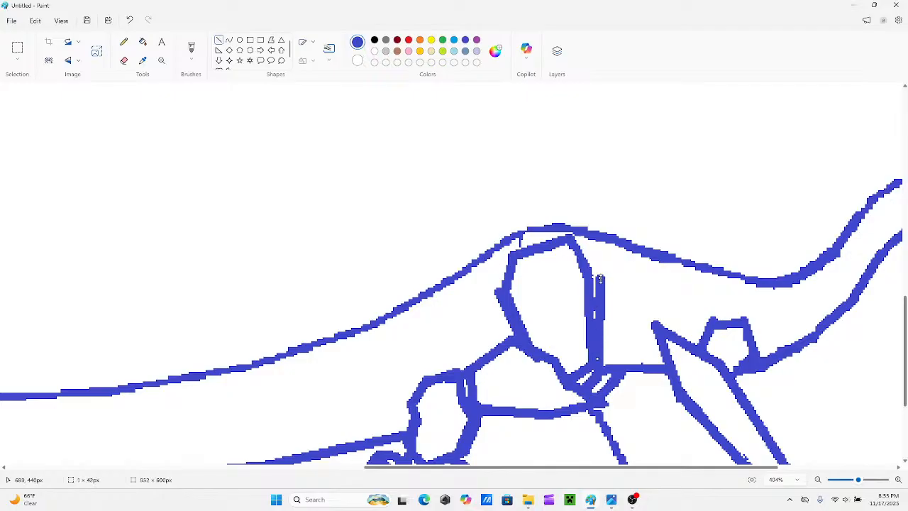
drag(600, 278, 600, 276)
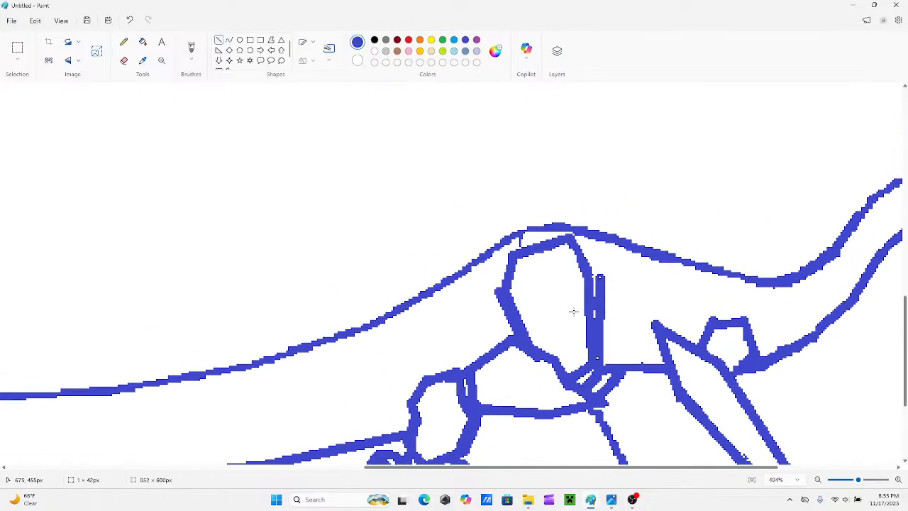
mouse_move(577, 240)
mouse_down()
mouse_move(603, 275)
mouse_move(582, 239)
mouse_up()
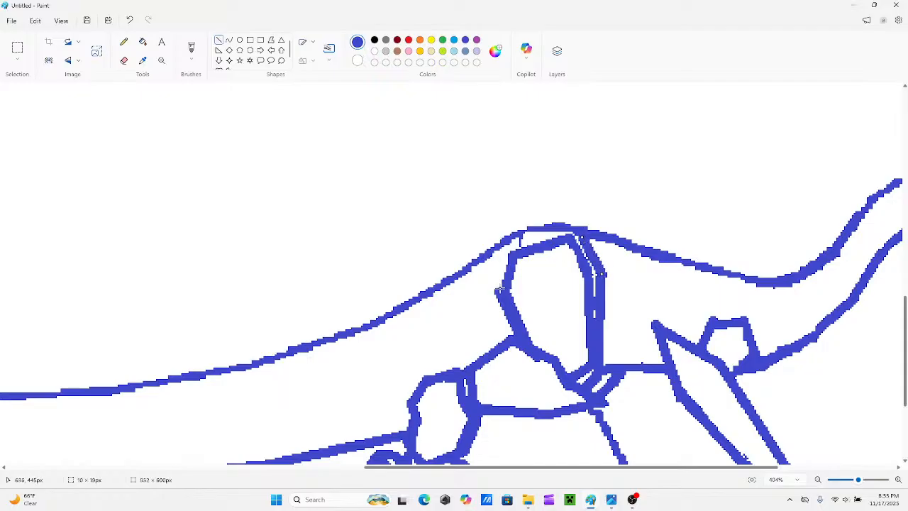
Add a small pointed peak above the back line and slant a new upper rear thigh edge from it down to the rear corner.
mouse_move(500, 290)
mouse_down()
mouse_move(511, 267)
mouse_move(529, 261)
mouse_move(535, 274)
mouse_up()
scroll(550, 273, up, 3)
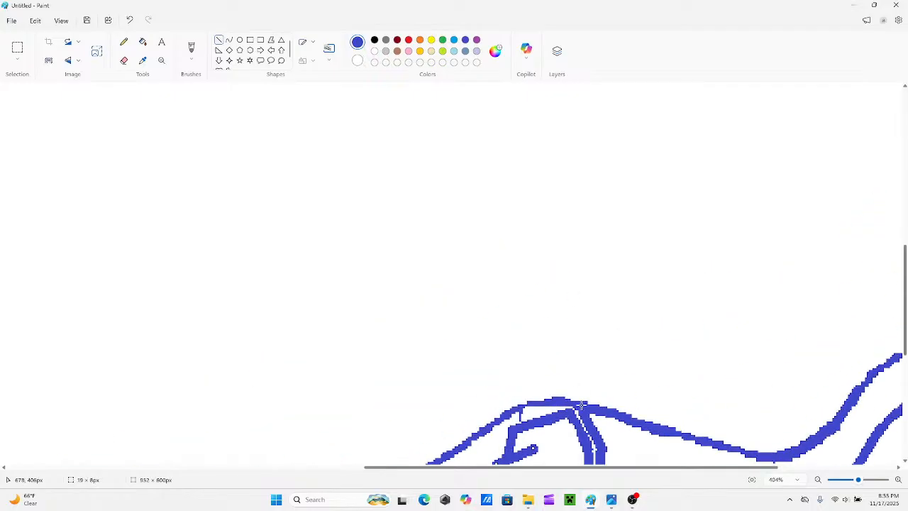
drag(589, 421, 544, 374)
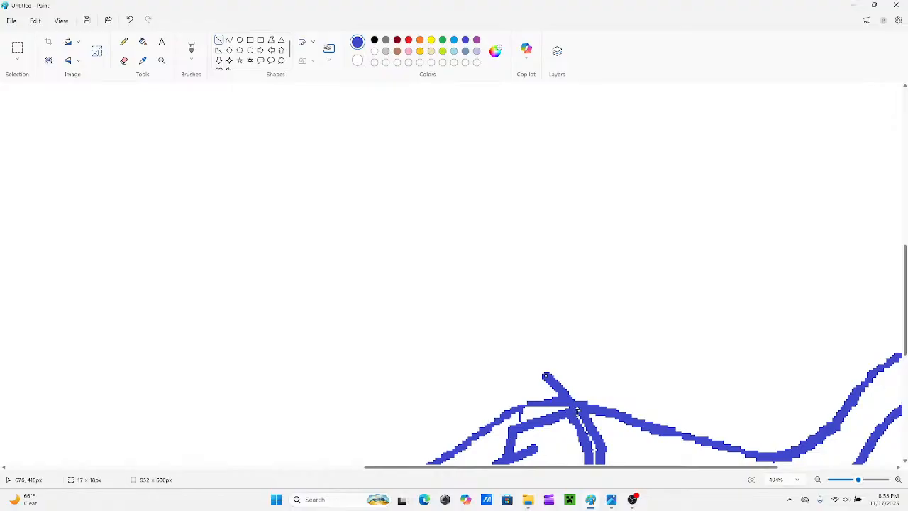
scroll(572, 399, down, 3)
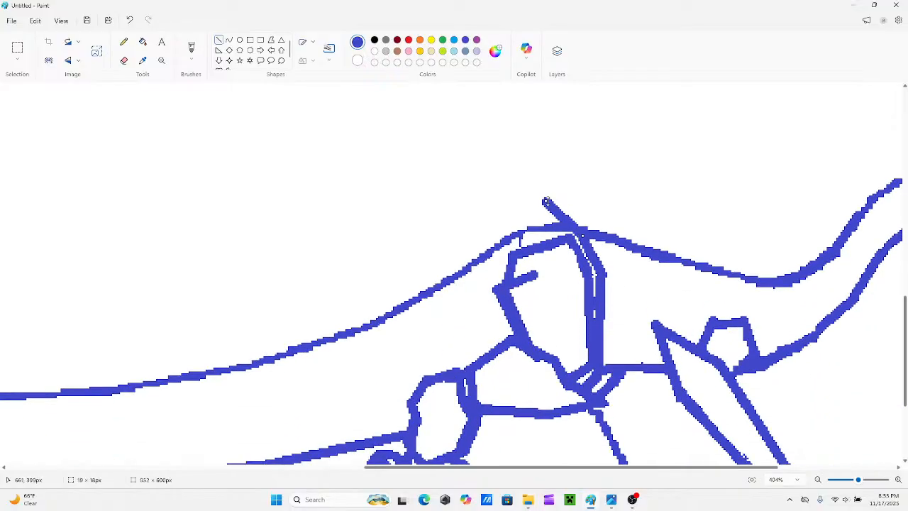
drag(546, 201, 554, 202)
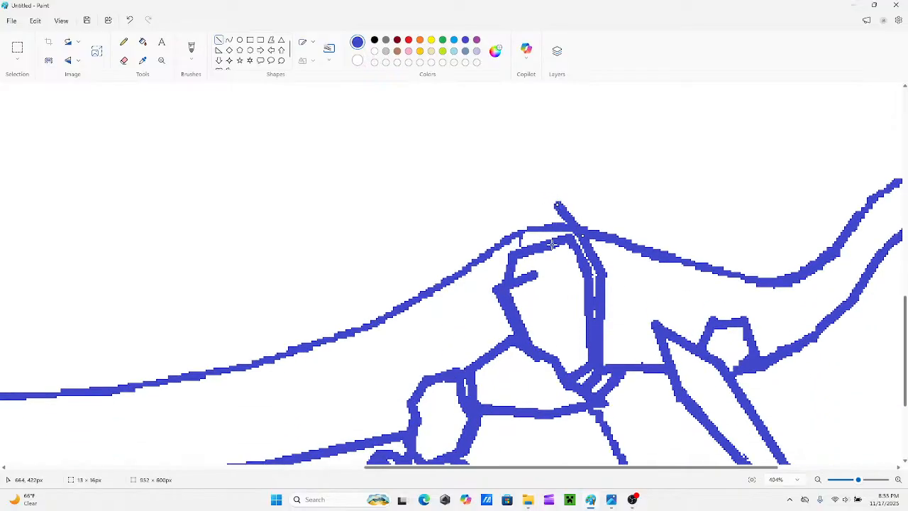
drag(552, 244, 561, 245)
click(507, 264)
drag(521, 282, 505, 309)
click(469, 313)
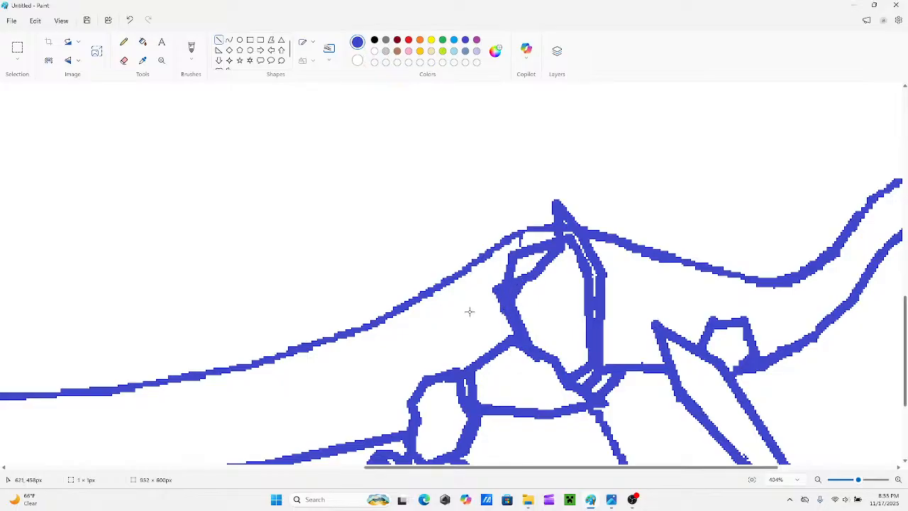
Erase the protruding rear corner of the thigh and smooth the rear edge into a curve with a straight line.
click(124, 60)
mouse_move(492, 304)
mouse_down()
mouse_move(521, 273)
mouse_move(493, 294)
mouse_move(479, 278)
mouse_move(505, 318)
mouse_up()
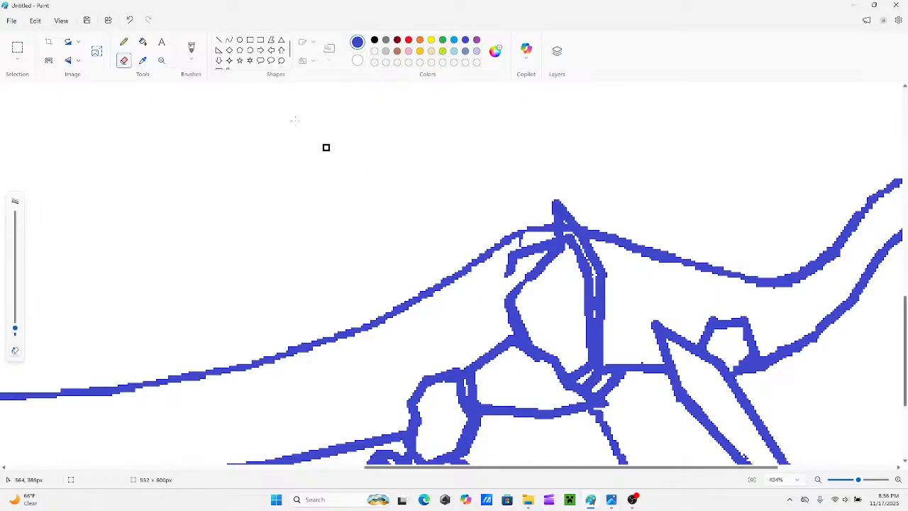
click(219, 41)
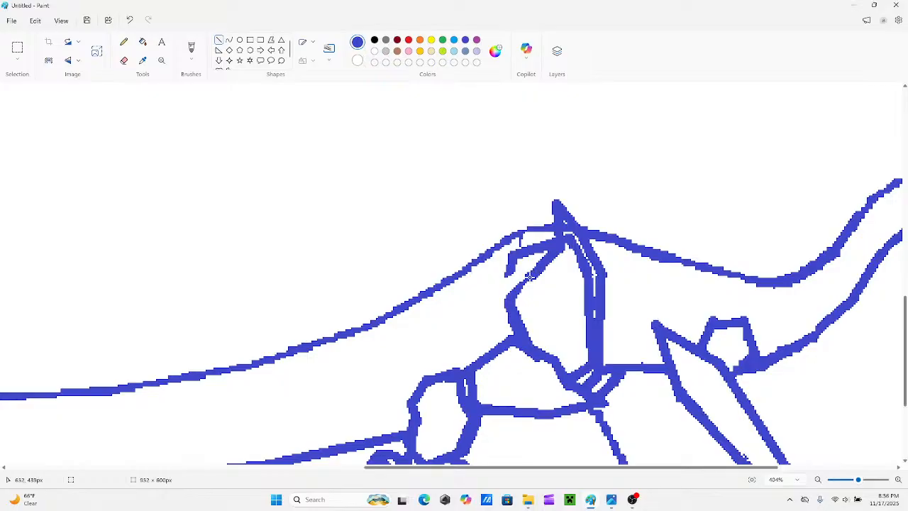
drag(533, 274, 516, 314)
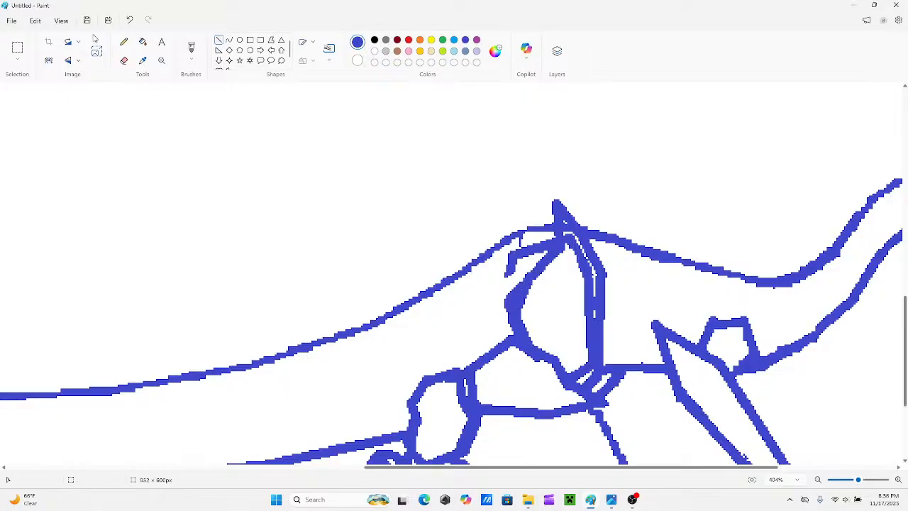
click(123, 60)
drag(504, 307, 523, 280)
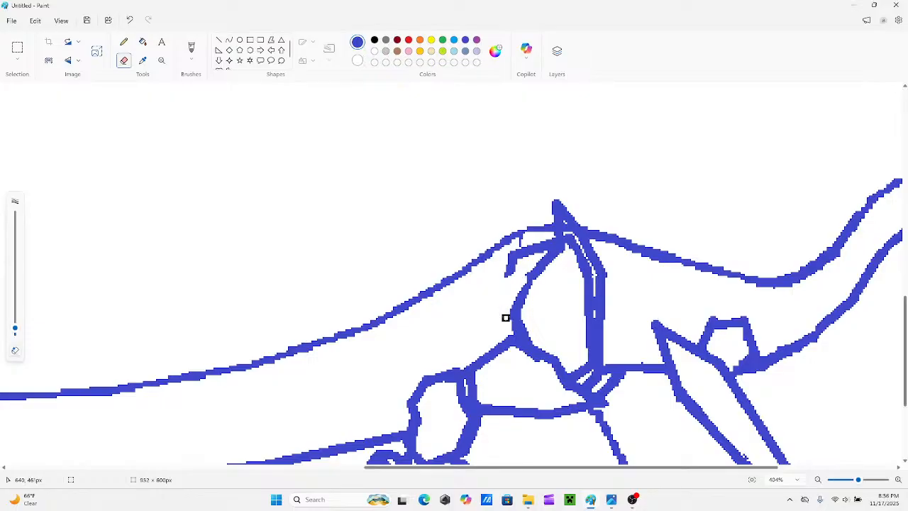
Extend the remaining old upper rear line down to meet the thigh's curved rear edge.
click(218, 39)
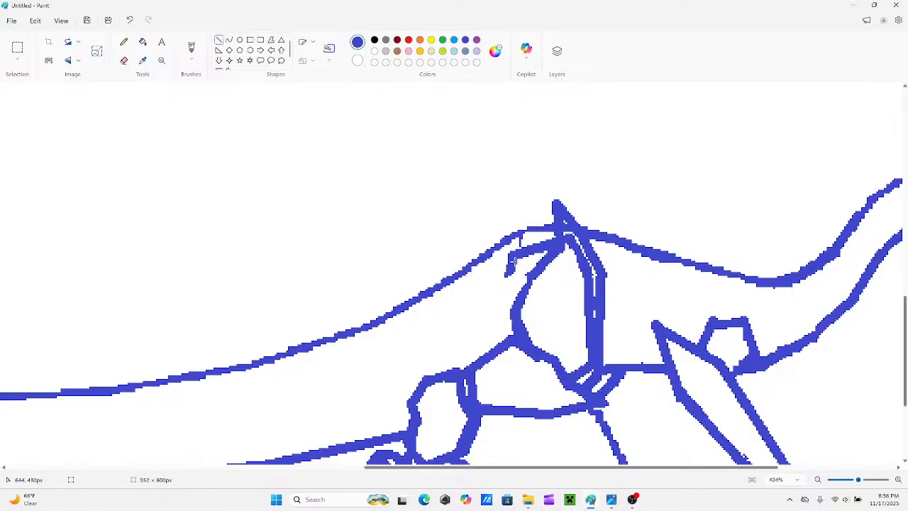
drag(508, 254, 512, 291)
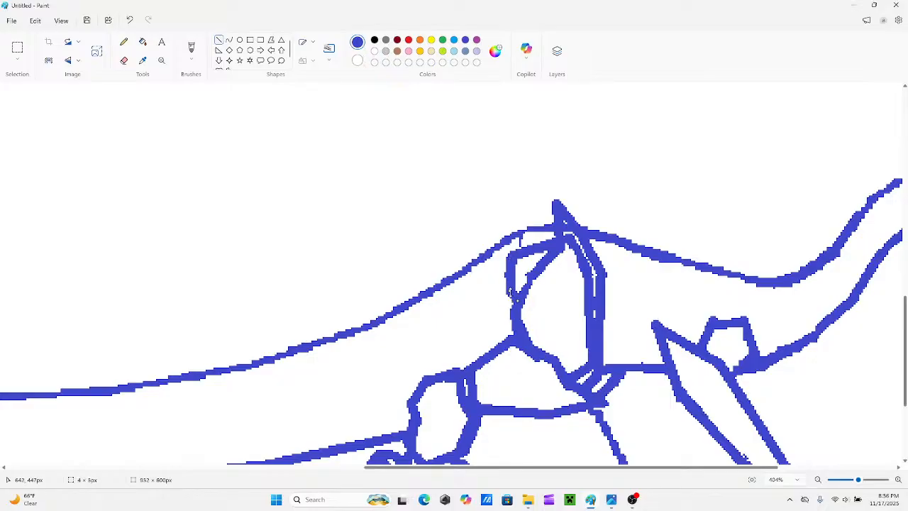
click(198, 124)
Erase the thigh's old inner front edge and close its base with a nearly horizontal line at belly height.
click(126, 59)
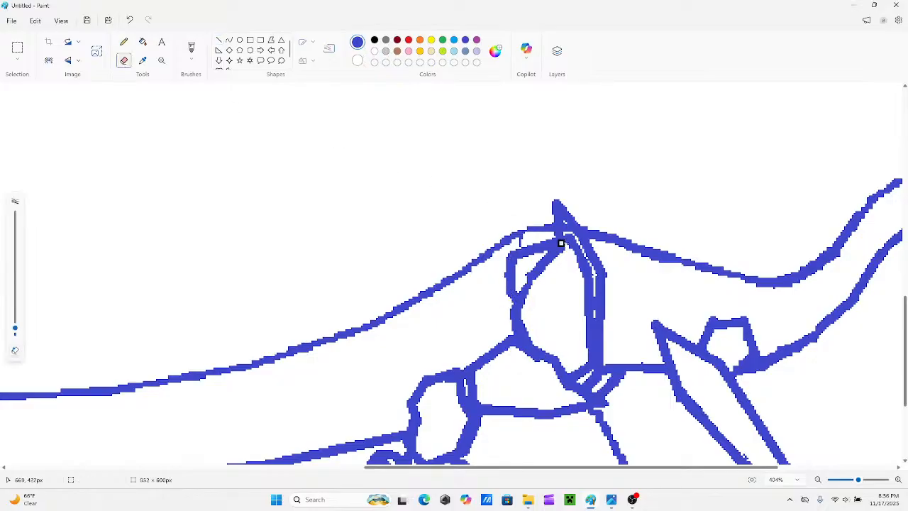
mouse_move(571, 244)
mouse_down()
mouse_move(570, 237)
mouse_move(592, 291)
mouse_move(587, 363)
mouse_move(573, 372)
mouse_move(588, 371)
mouse_move(573, 377)
mouse_move(586, 318)
mouse_move(576, 254)
mouse_up()
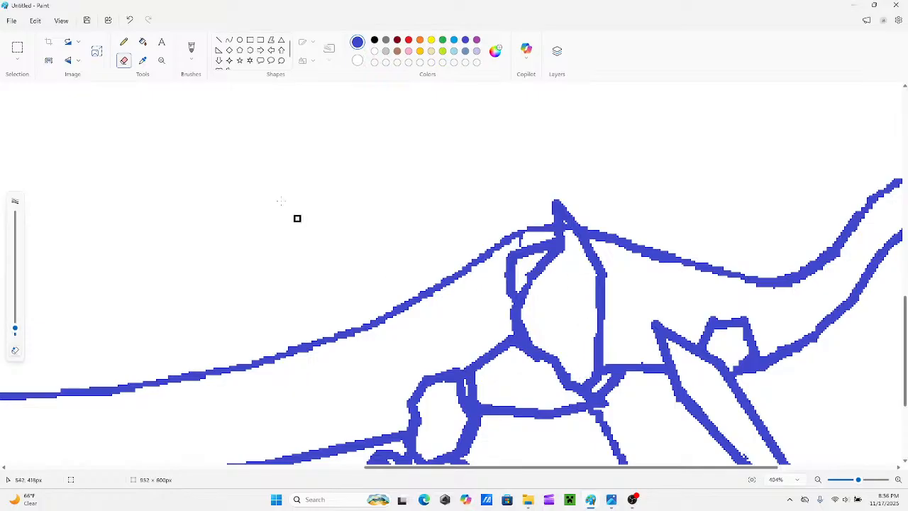
click(219, 40)
drag(601, 369, 565, 373)
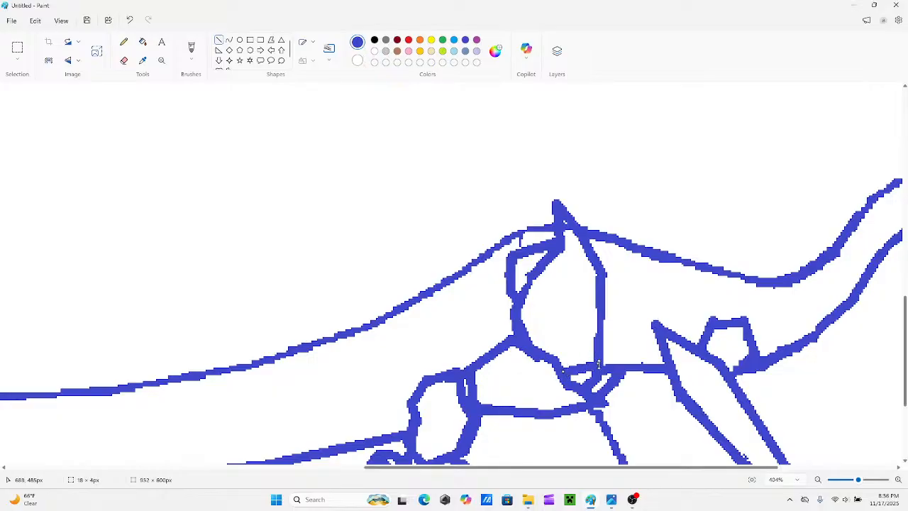
click(558, 320)
Erase the short vertical tick under the back line above the thigh and retrace that stretch of the back.
scroll(530, 301, up, 1)
scroll(418, 259, down, 1)
click(124, 60)
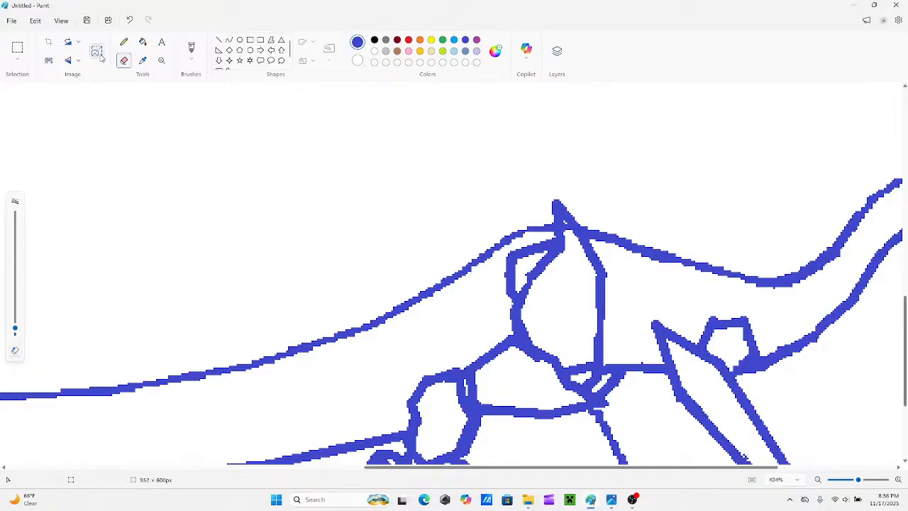
click(219, 40)
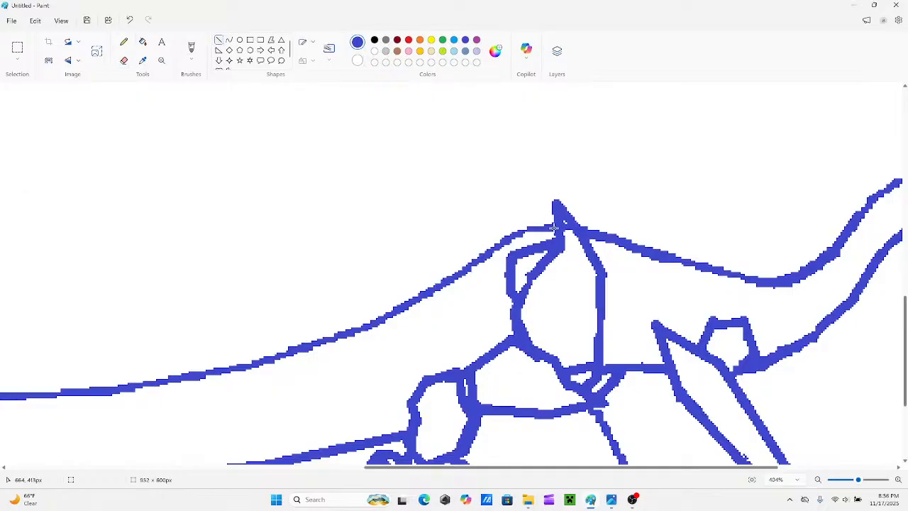
drag(558, 227, 520, 232)
Try to thicken the peak above the thigh and bulge the thigh's upper front edge outward with straight lines.
scroll(675, 318, down, 3)
drag(858, 481, 845, 481)
scroll(619, 278, up, 3)
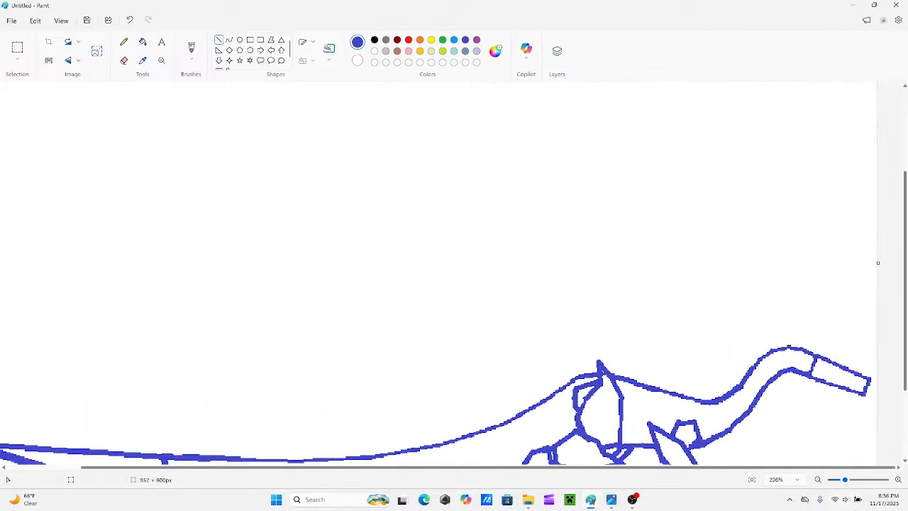
scroll(711, 374, down, 3)
drag(847, 480, 852, 481)
scroll(665, 294, down, 2)
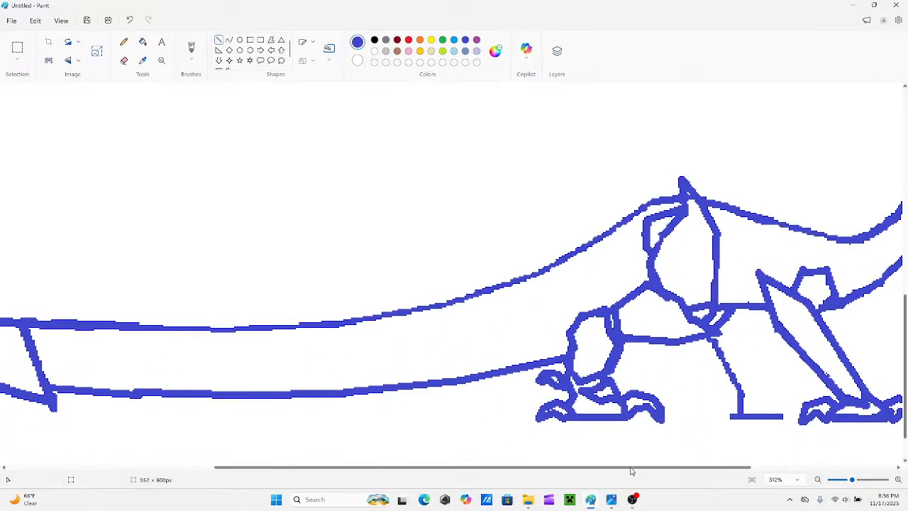
drag(632, 469, 734, 473)
mouse_move(517, 212)
mouse_down()
mouse_move(524, 183)
mouse_move(518, 193)
mouse_up()
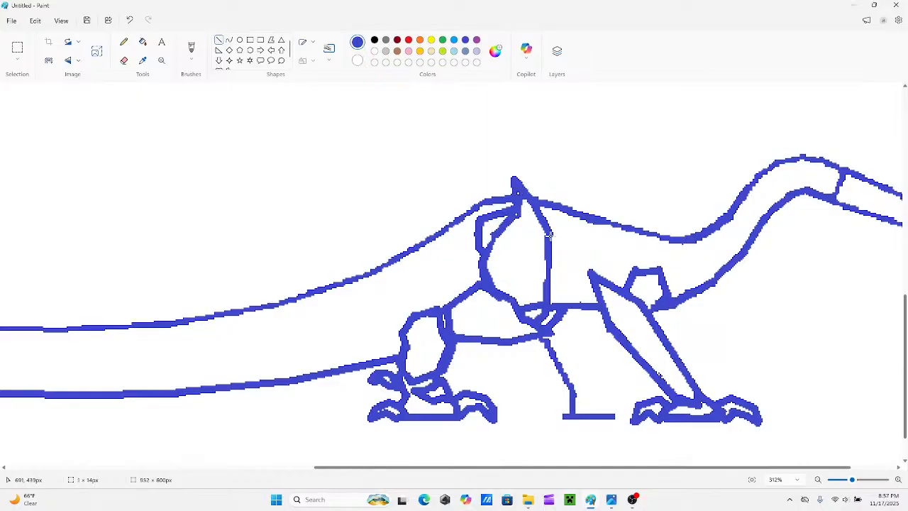
mouse_move(550, 235)
mouse_down()
mouse_move(548, 309)
mouse_move(550, 222)
mouse_up()
drag(519, 193, 550, 221)
Erase the peak and the thigh's upper front edge, redraw them with a slightly lower peak and bridge the gap in the back line.
click(123, 60)
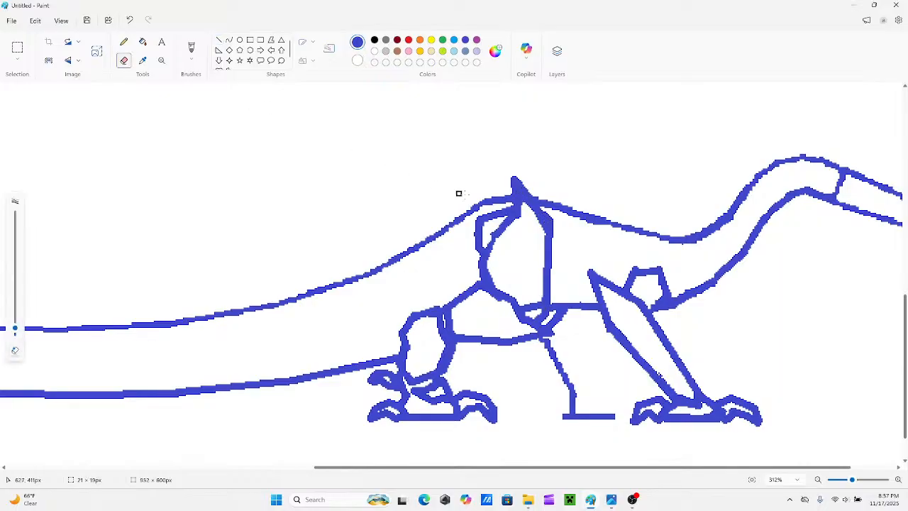
mouse_move(511, 179)
mouse_down()
mouse_move(516, 203)
mouse_move(525, 204)
mouse_move(526, 188)
mouse_move(538, 219)
mouse_move(543, 204)
mouse_move(529, 199)
mouse_move(547, 227)
mouse_move(550, 220)
mouse_move(543, 233)
mouse_up()
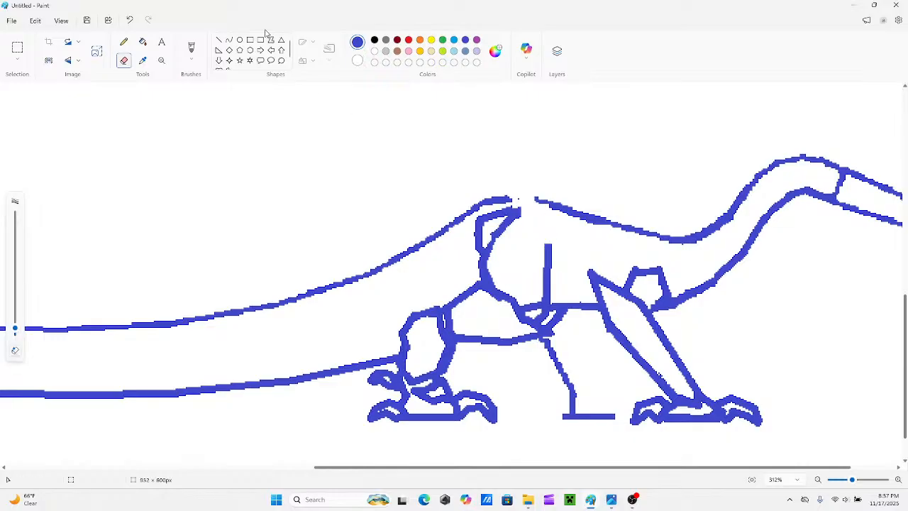
click(220, 41)
mouse_move(546, 244)
mouse_down()
mouse_move(531, 203)
mouse_move(539, 210)
mouse_move(517, 199)
mouse_move(515, 184)
mouse_up()
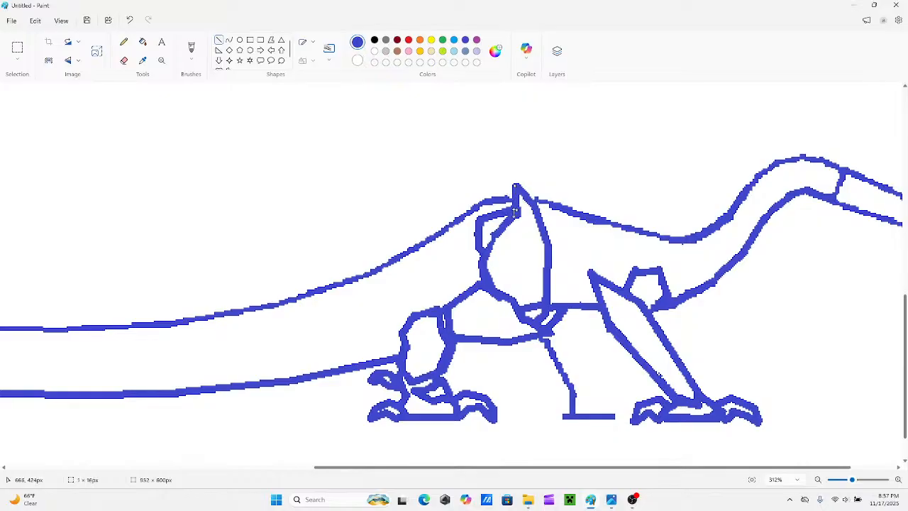
click(534, 165)
drag(508, 200, 531, 201)
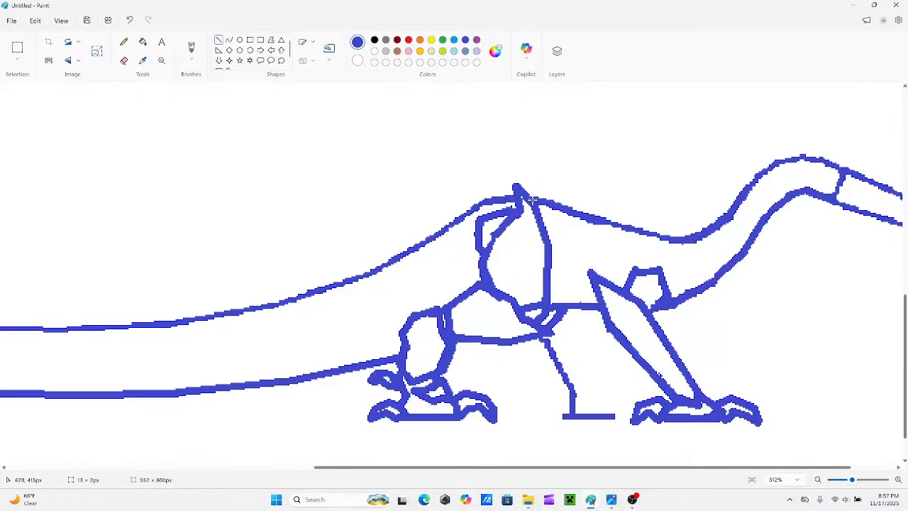
scroll(557, 186, down, 2)
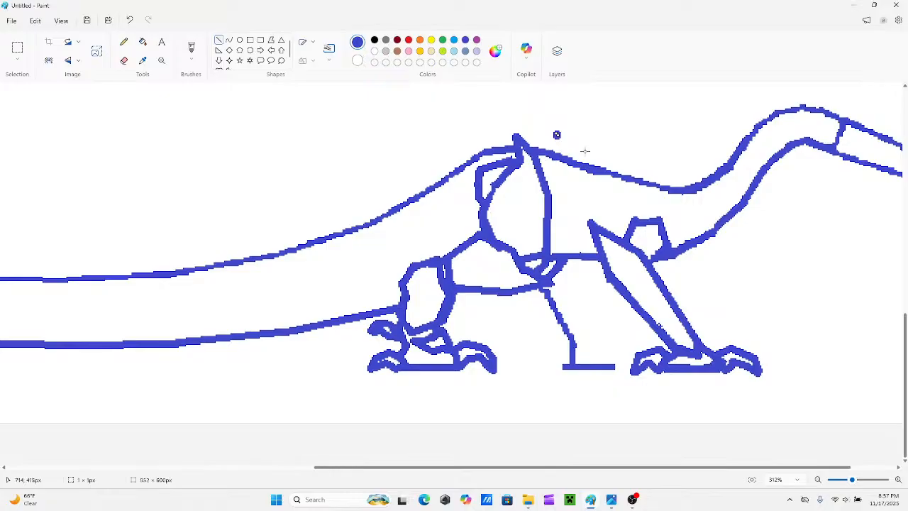
scroll(610, 257, up, 3)
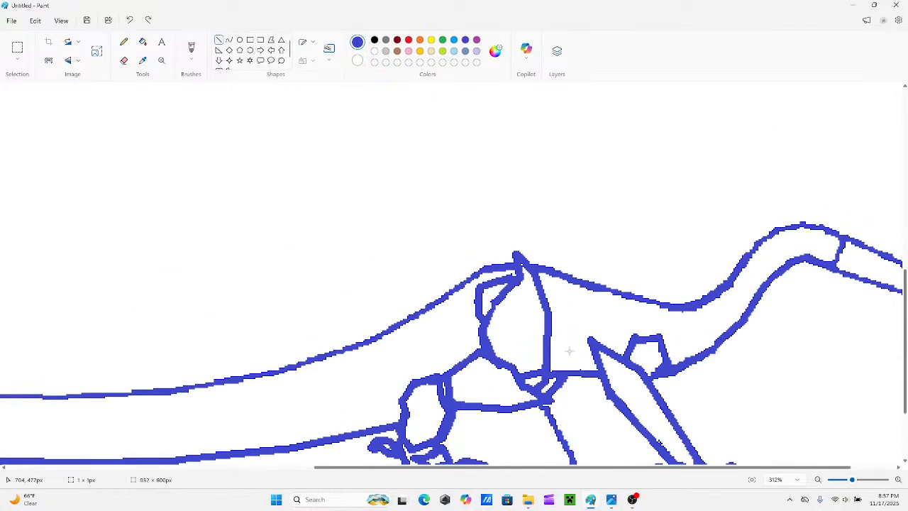
Refine the front foot's ankle with short blue lines, erase the excess inside it and close the heel with a short line.
scroll(569, 351, down, 3)
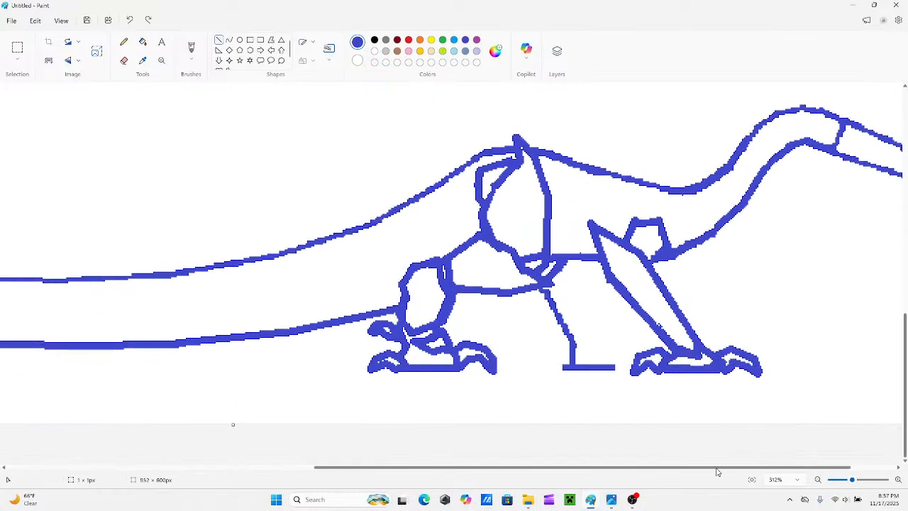
drag(717, 470, 736, 470)
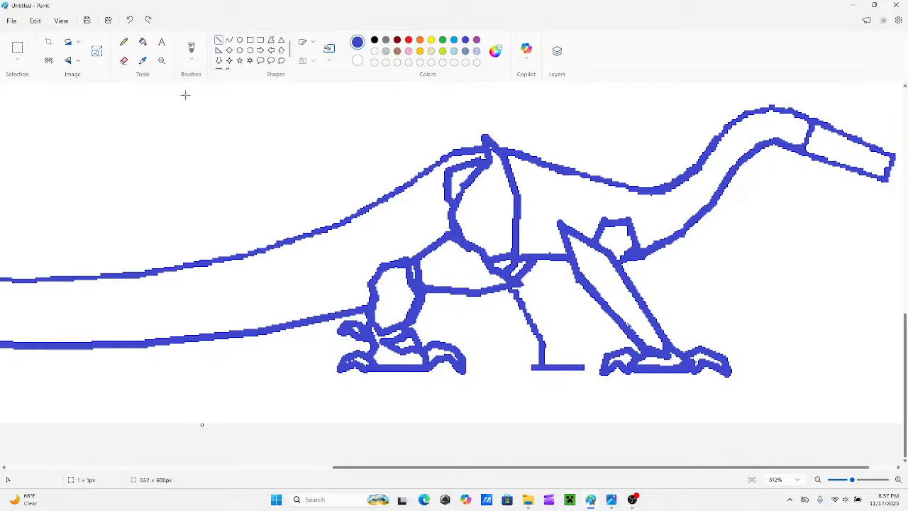
drag(634, 472, 681, 472)
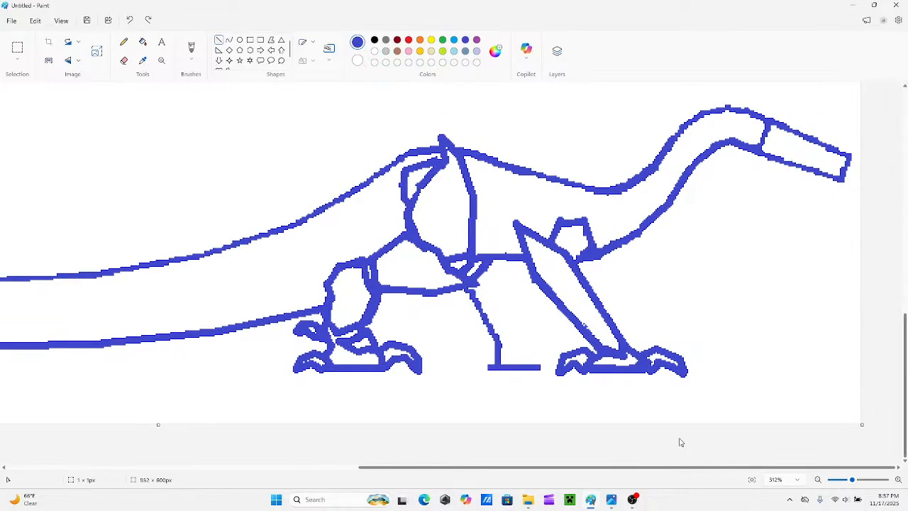
mouse_move(625, 345)
mouse_down()
mouse_move(641, 347)
mouse_move(634, 344)
mouse_up()
drag(633, 359, 640, 354)
click(123, 61)
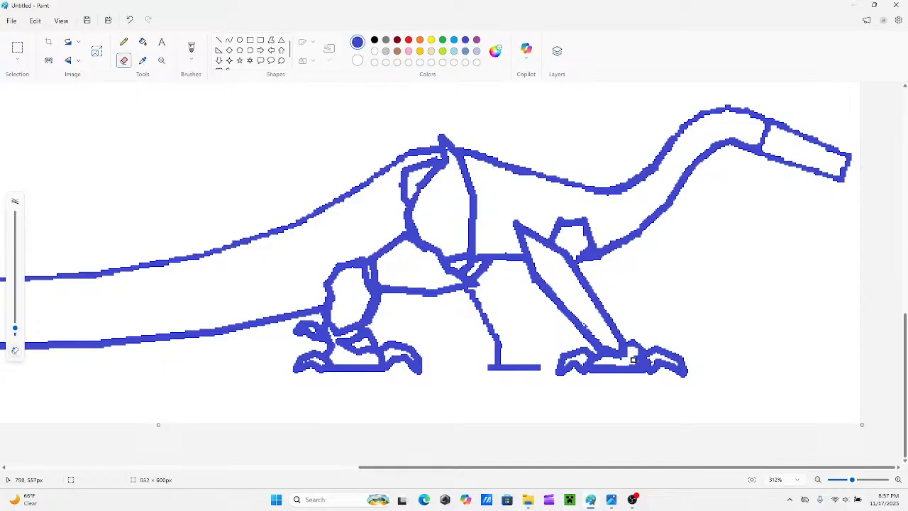
click(220, 40)
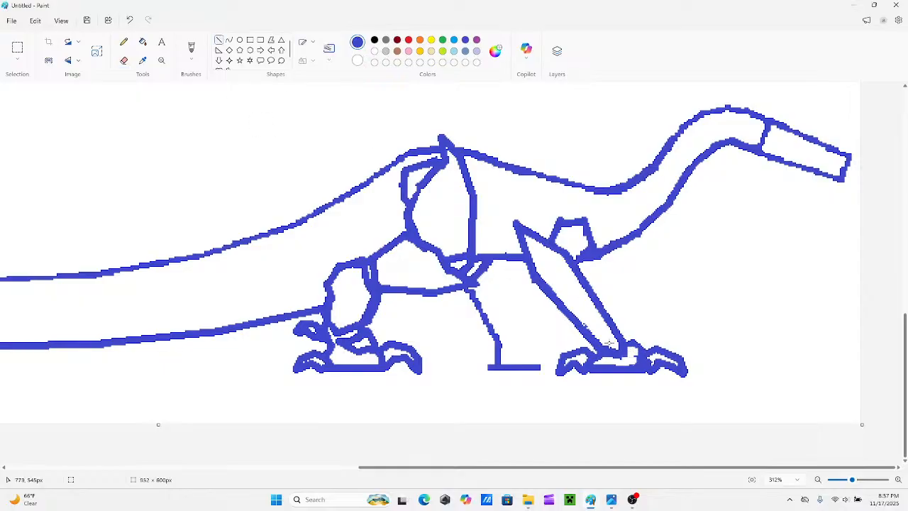
drag(637, 359, 611, 356)
click(716, 443)
Reshape the neck's underside into a smoother curve down to the front leg and erase the old inner edge.
scroll(516, 319, up, 3)
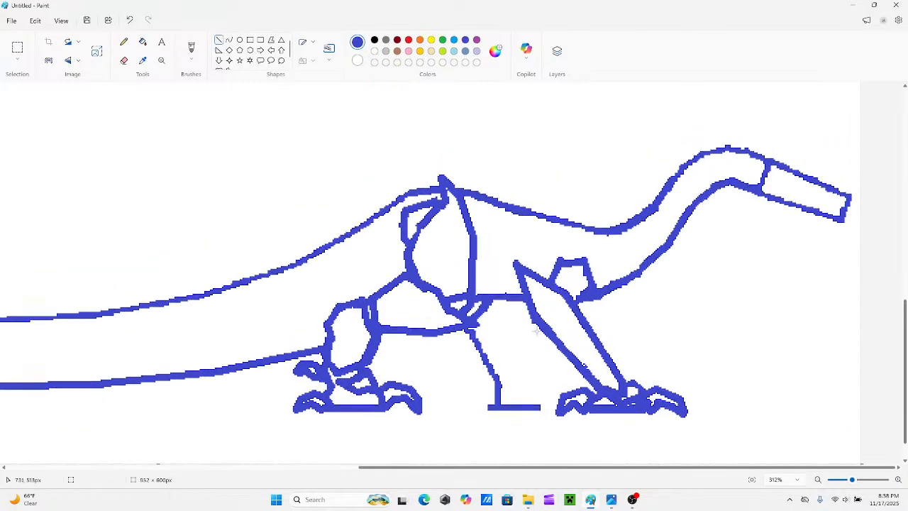
scroll(573, 333, up, 1)
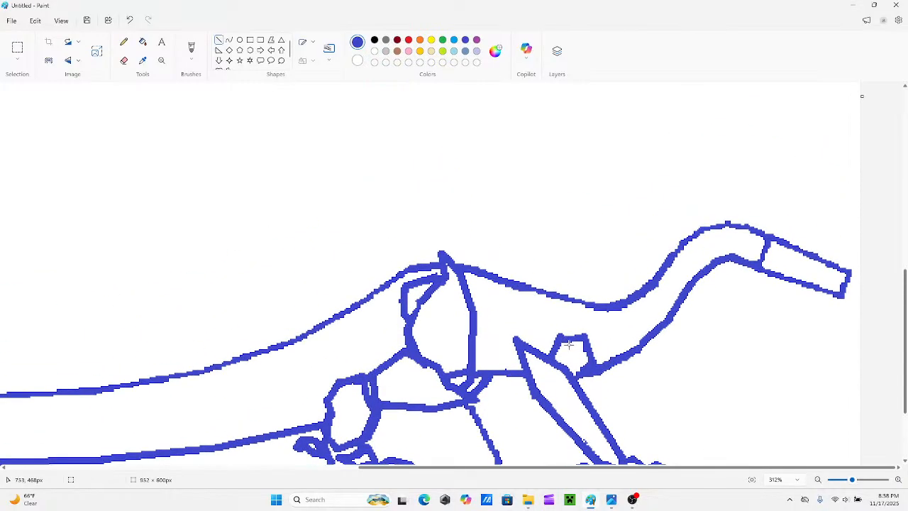
scroll(621, 366, down, 3)
scroll(609, 304, up, 2)
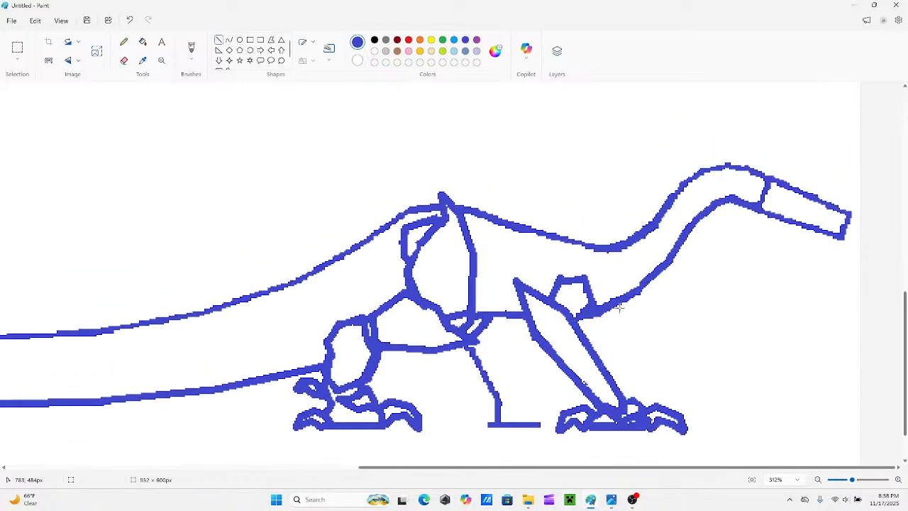
drag(641, 285, 617, 310)
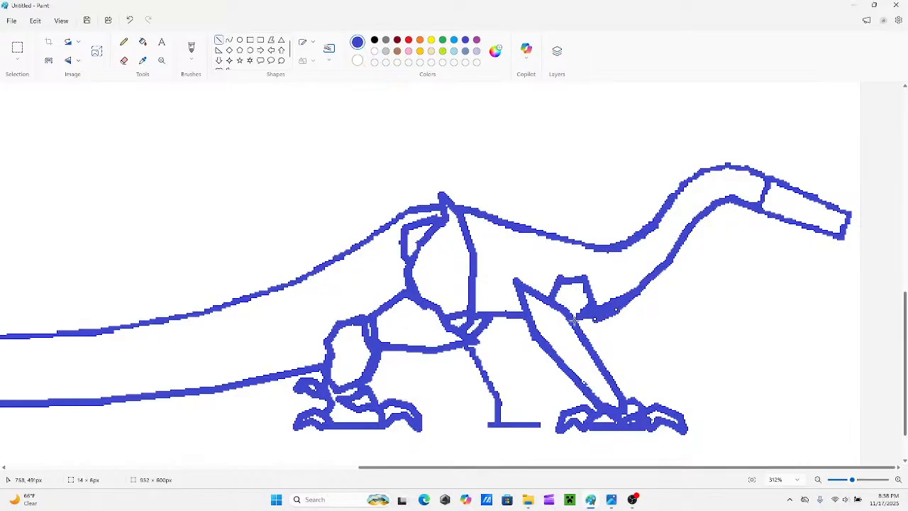
drag(573, 321, 575, 319)
click(123, 60)
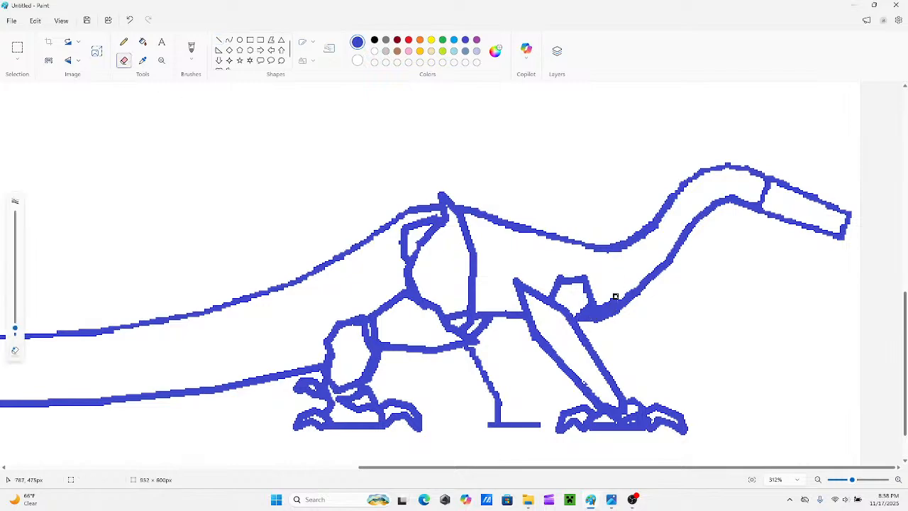
mouse_move(603, 307)
mouse_down()
mouse_move(649, 273)
mouse_move(640, 297)
mouse_move(597, 317)
mouse_move(618, 309)
mouse_up()
click(219, 39)
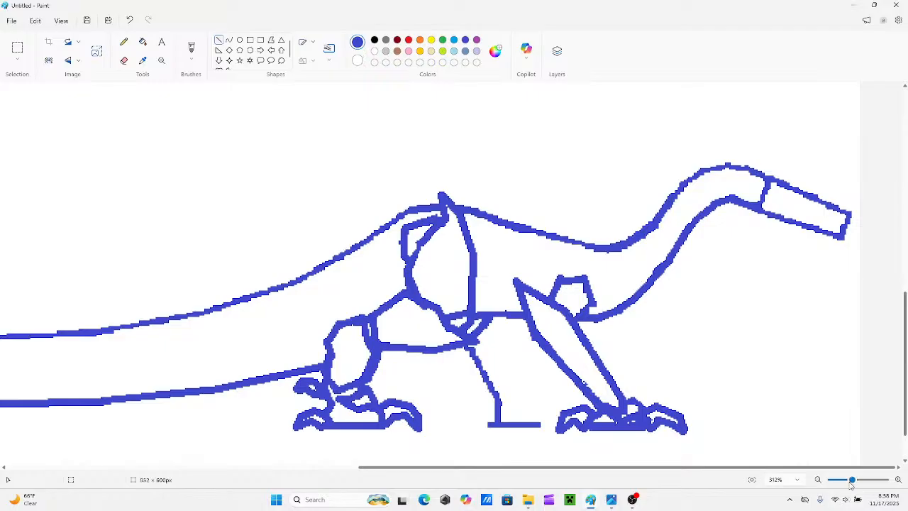
Try stepped blue plate edges sloping down the back from behind the peak above the thigh.
drag(852, 480, 844, 482)
drag(648, 468, 606, 458)
mouse_move(633, 267)
mouse_down()
mouse_move(596, 279)
mouse_move(569, 304)
mouse_move(514, 319)
mouse_up()
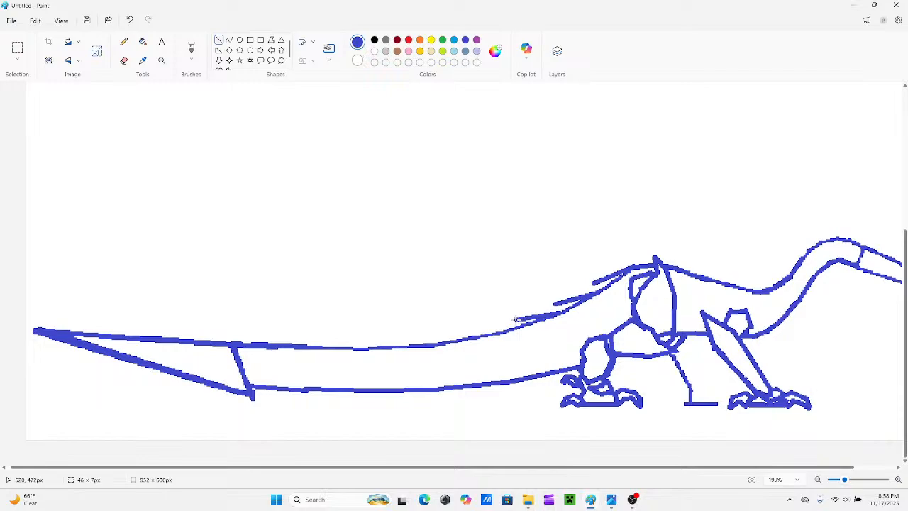
key(ctrl+z)
key(ctrl+z)
key(ctrl+z)
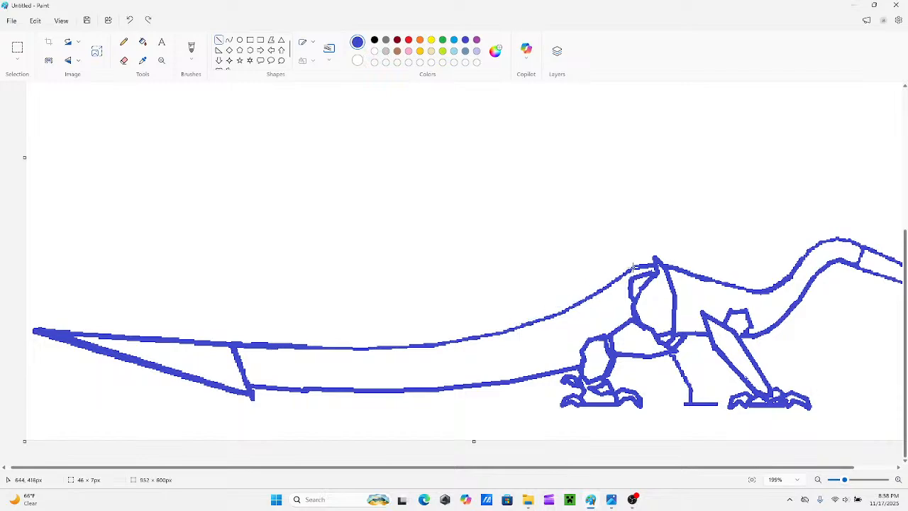
mouse_move(633, 267)
mouse_down()
mouse_move(576, 280)
mouse_move(639, 262)
mouse_move(616, 263)
mouse_move(617, 274)
mouse_move(671, 338)
mouse_move(630, 364)
mouse_up()
ctrl+scroll(660, 348, up, 3)
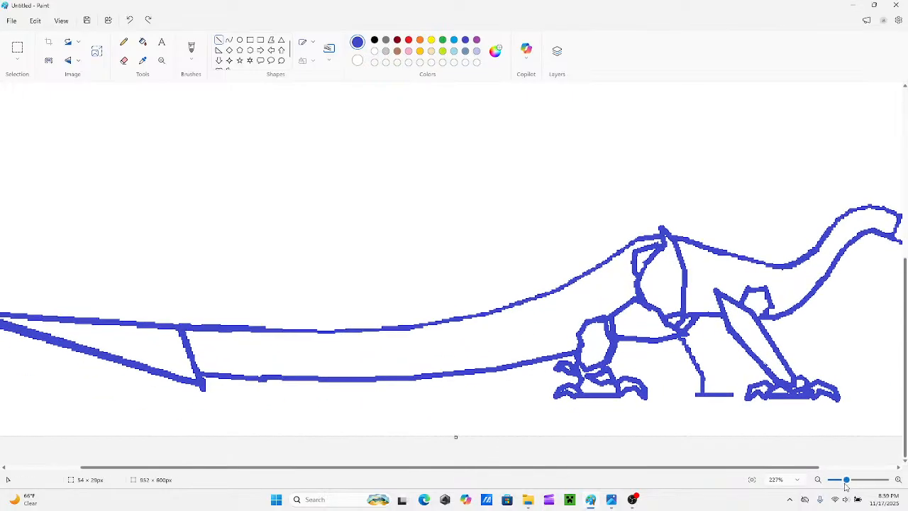
In yellow, draw the slanted lower edge and bent front edge of a plate over the thigh, up to the back line.
drag(847, 480, 851, 481)
scroll(584, 197, down, 2)
click(431, 40)
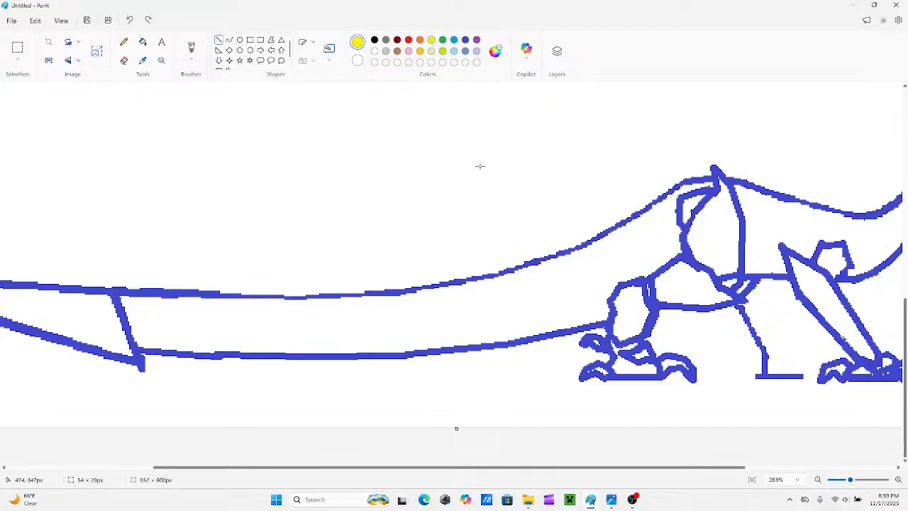
mouse_move(567, 469)
mouse_down()
mouse_move(609, 481)
mouse_move(659, 473)
mouse_up()
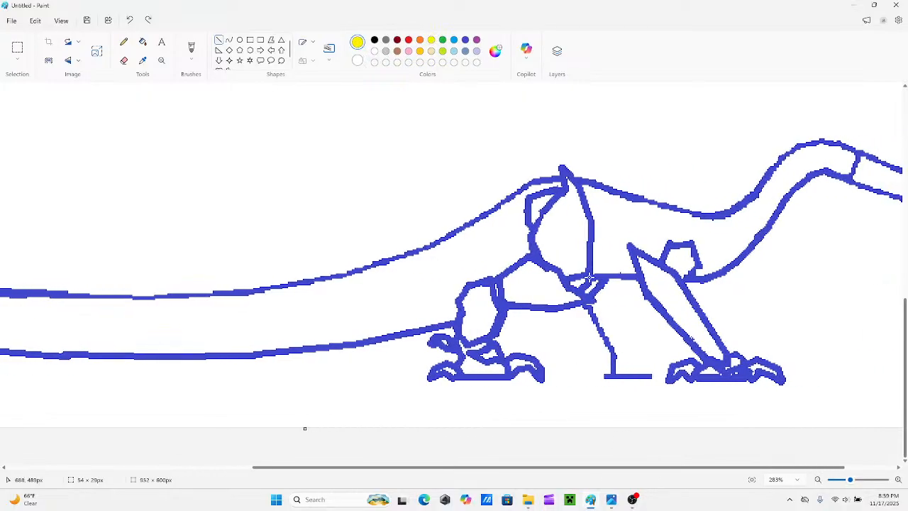
drag(605, 275, 527, 316)
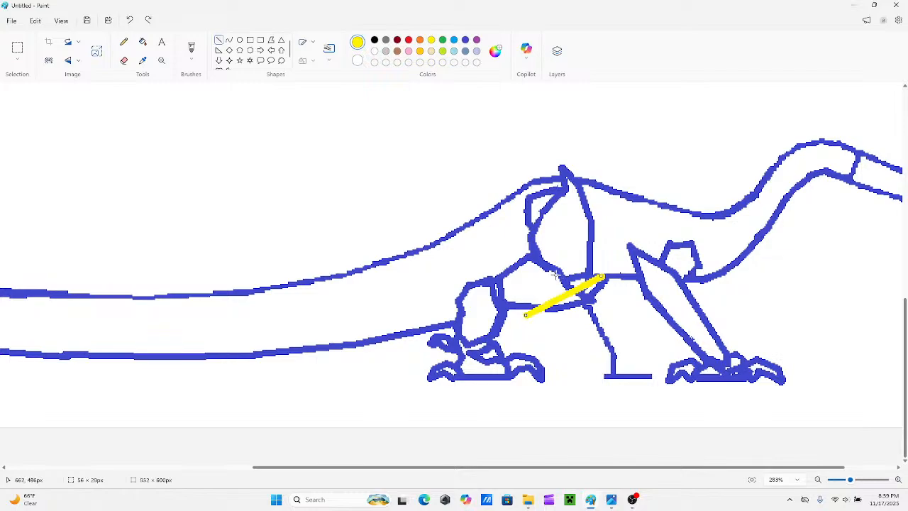
mouse_move(590, 244)
mouse_down()
mouse_move(601, 276)
mouse_move(592, 303)
mouse_move(582, 277)
mouse_up()
scroll(624, 320, up, 5)
scroll(562, 314, down, 3)
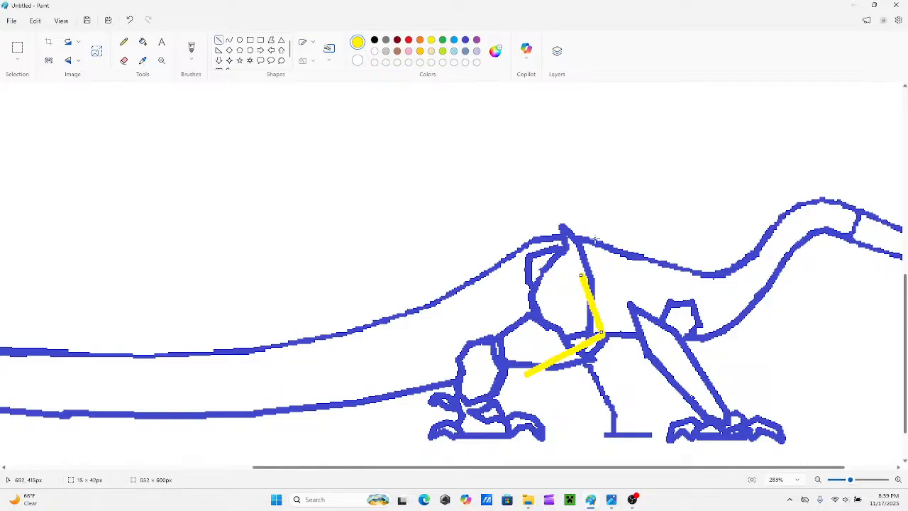
drag(595, 240, 580, 275)
Add the yellow plate's top edge above the back and close its rear side with angled segments down to the lower corner.
scroll(573, 278, up, 2)
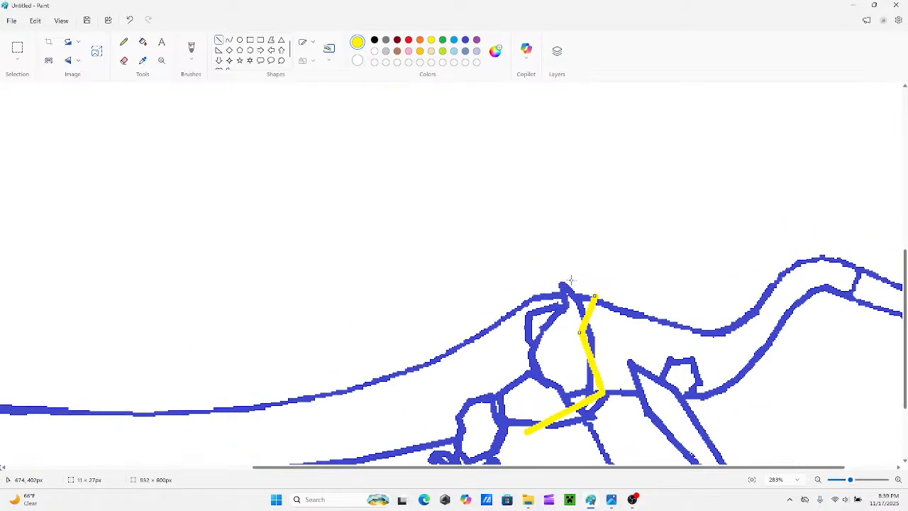
drag(594, 295, 596, 293)
drag(528, 285, 597, 289)
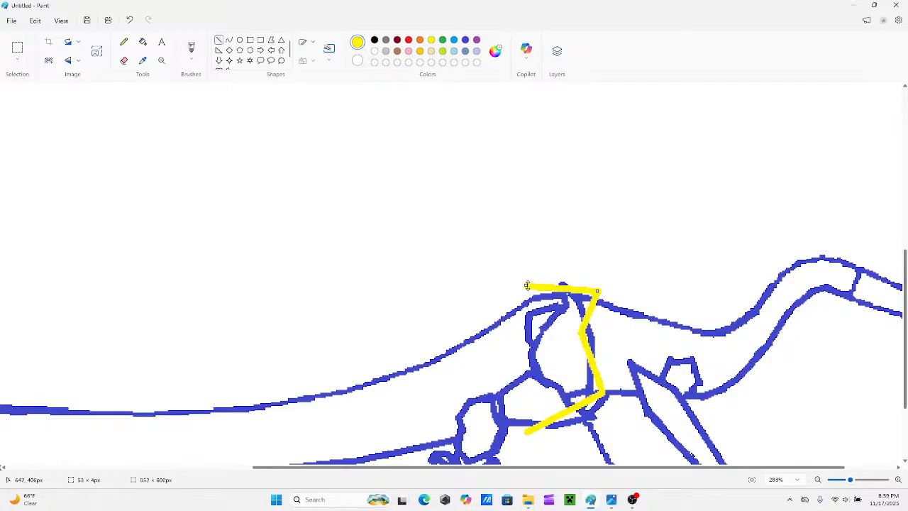
drag(528, 285, 516, 283)
scroll(512, 291, down, 2)
drag(528, 372, 548, 332)
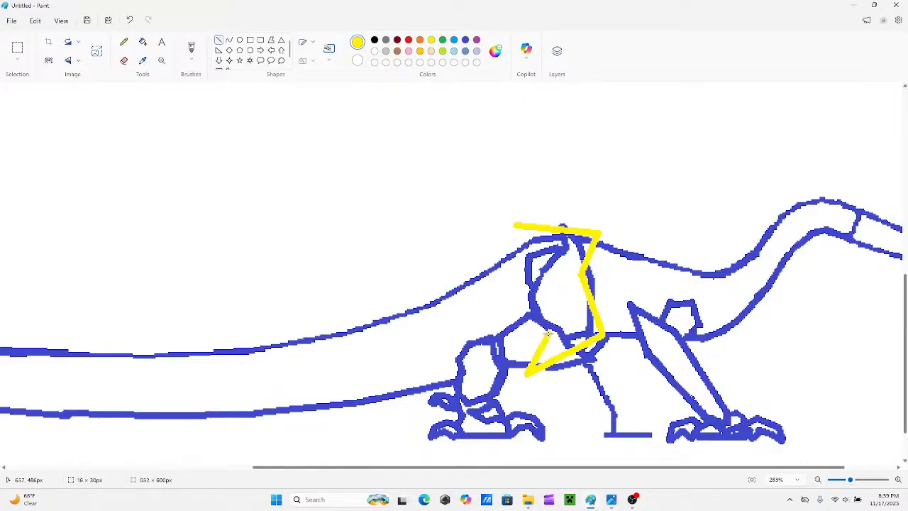
drag(512, 226, 528, 244)
drag(548, 335, 527, 292)
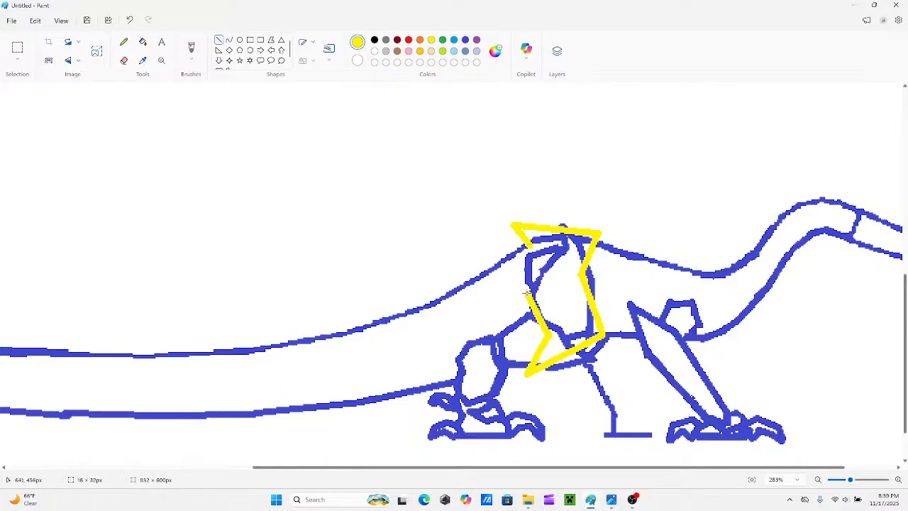
drag(529, 244, 529, 298)
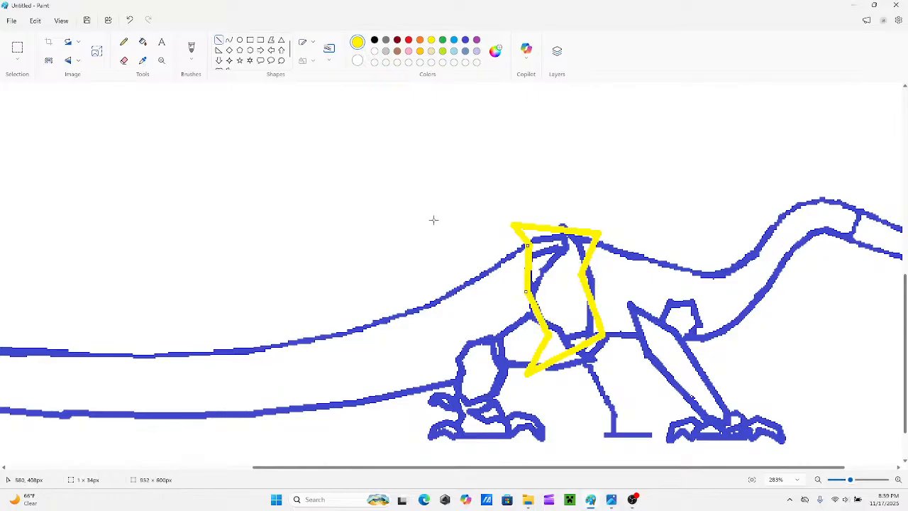
Retrace in blue the peak, the thigh's front and rear edges, its base and the lower leg line where yellow covers them.
click(465, 40)
drag(561, 225, 591, 277)
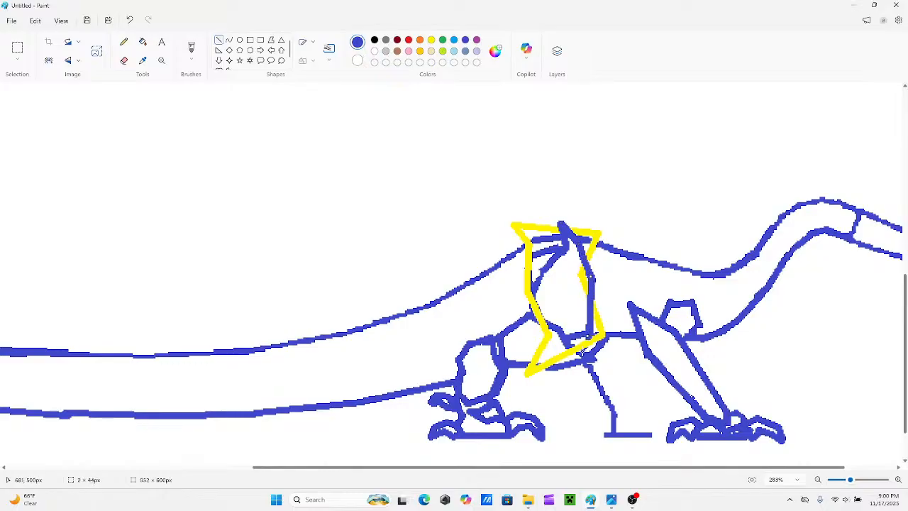
drag(579, 355, 591, 337)
drag(593, 357, 603, 335)
mouse_move(543, 237)
mouse_down()
mouse_move(515, 254)
mouse_move(538, 264)
mouse_move(545, 254)
mouse_move(531, 263)
mouse_move(541, 321)
mouse_move(530, 297)
mouse_move(558, 330)
mouse_move(533, 321)
mouse_up()
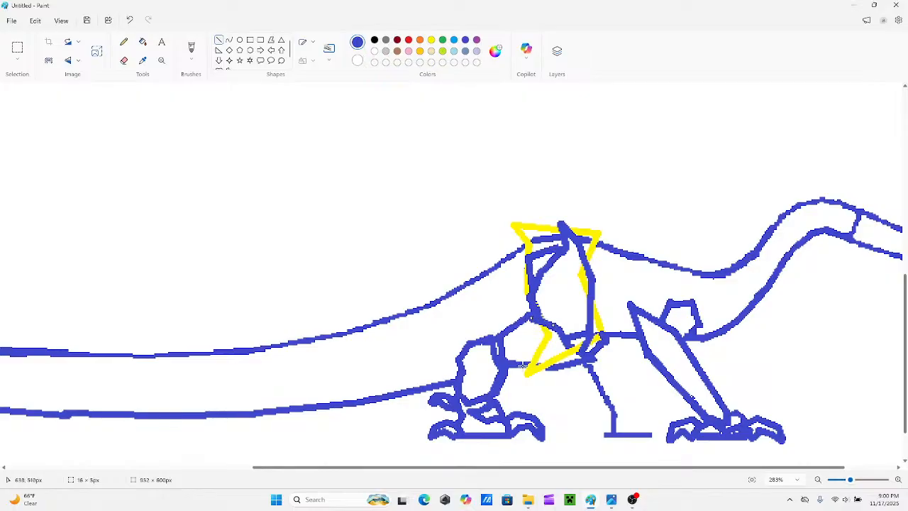
mouse_move(524, 365)
mouse_down()
mouse_move(565, 363)
mouse_move(576, 348)
mouse_move(584, 356)
mouse_up()
scroll(568, 345, down, 2)
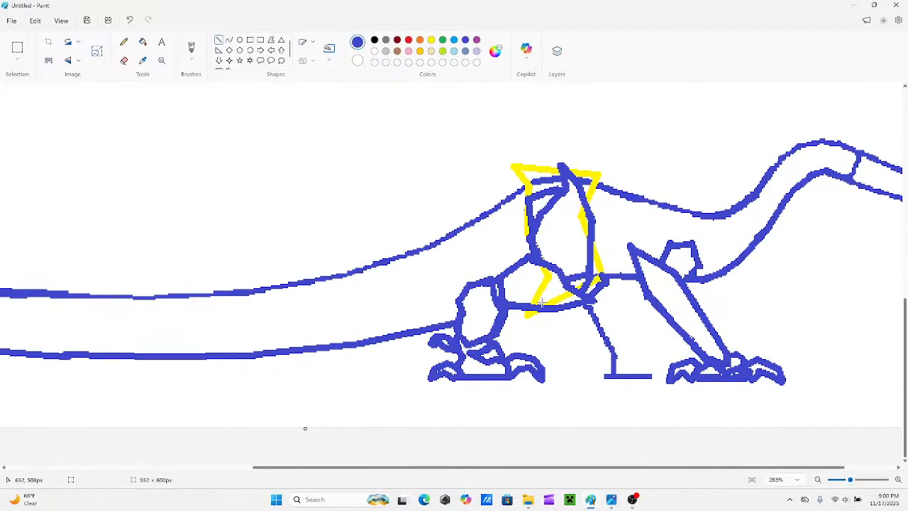
scroll(542, 302, up, 1)
scroll(542, 303, down, 1)
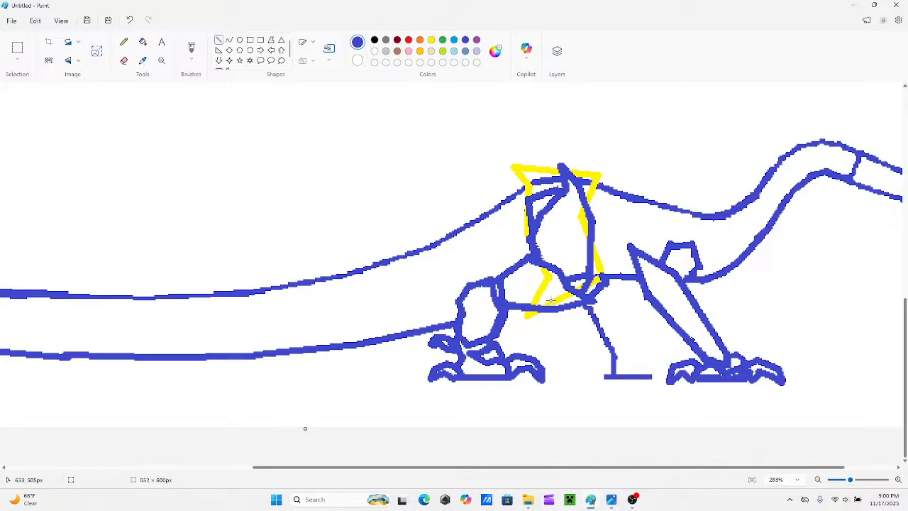
scroll(511, 178, up, 1)
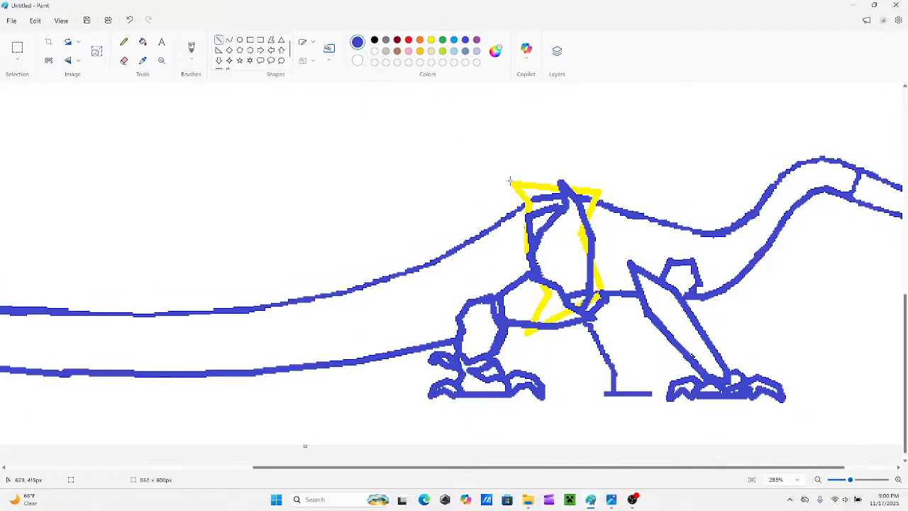
scroll(560, 284, down, 1)
Draw a second yellow plate behind the first, sloping from its upper rear corner and running over the hind leg back to the first plate.
drag(548, 471, 498, 476)
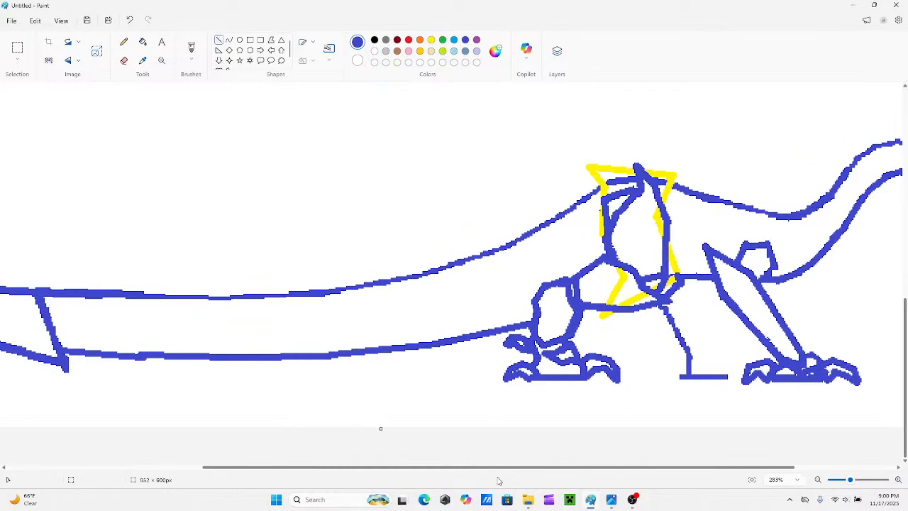
click(432, 39)
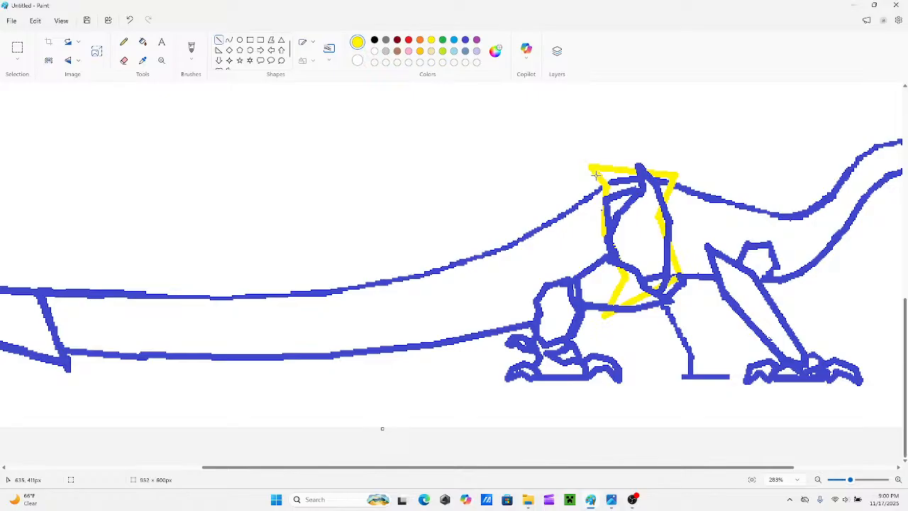
drag(596, 173, 535, 196)
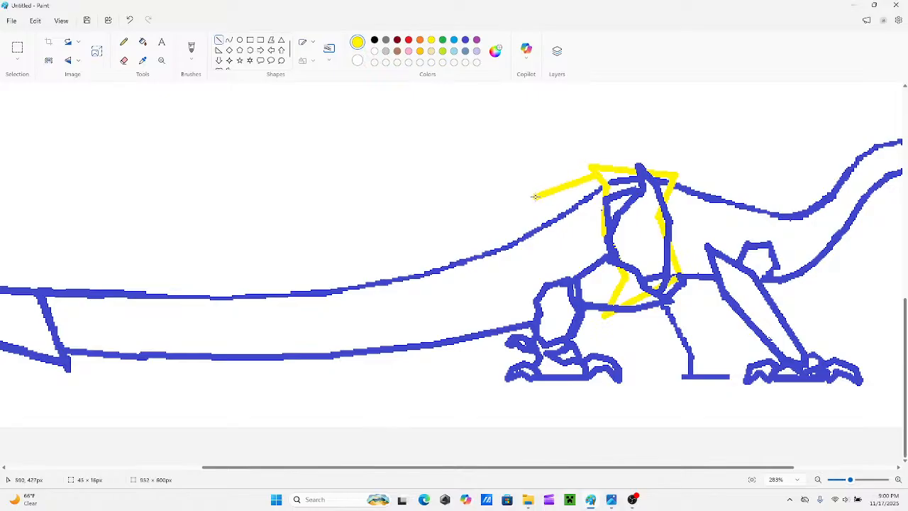
mouse_move(535, 196)
mouse_down()
mouse_move(562, 197)
mouse_move(535, 202)
mouse_move(548, 214)
mouse_move(535, 201)
mouse_move(566, 230)
mouse_move(579, 279)
mouse_move(556, 267)
mouse_move(558, 222)
mouse_up()
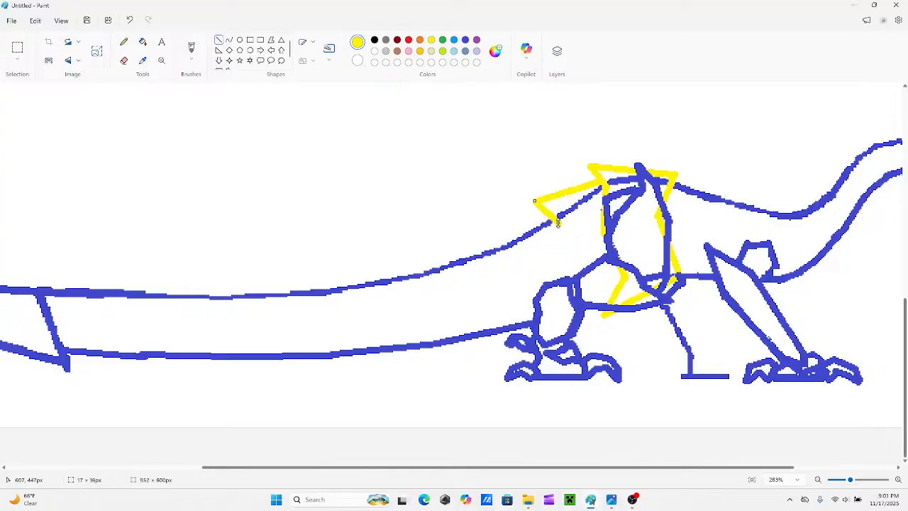
drag(560, 270, 558, 223)
drag(595, 319, 558, 268)
drag(596, 321, 555, 332)
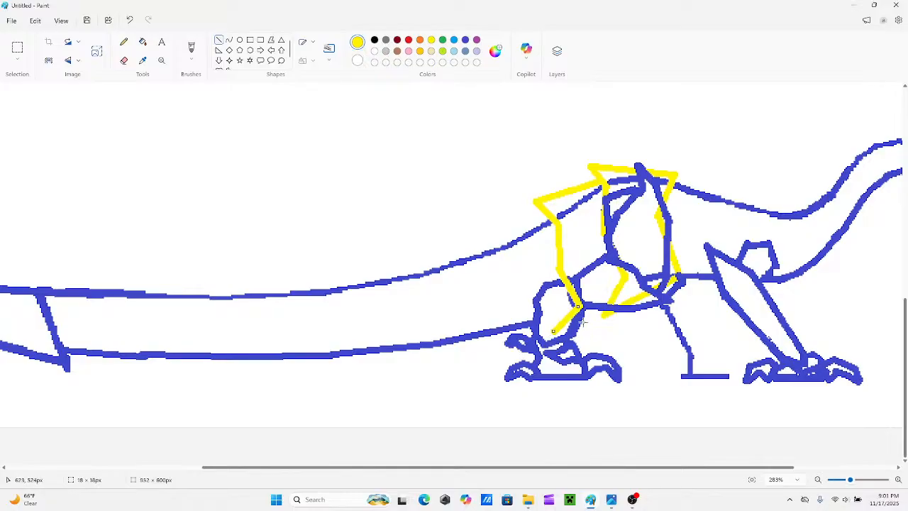
drag(608, 308, 553, 333)
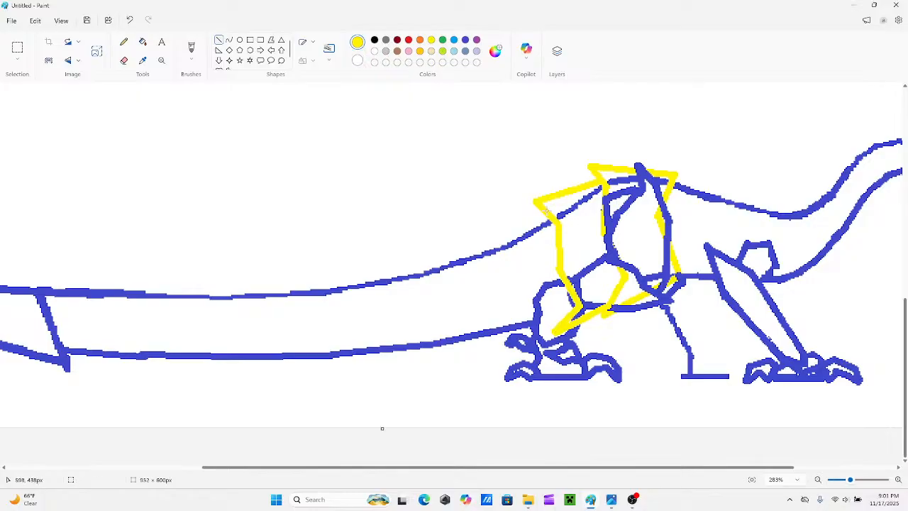
Draw the top and short rear edges of a third and fourth yellow plate behind the second, and extend the third's rear side downward.
drag(541, 209, 489, 230)
drag(662, 469, 582, 473)
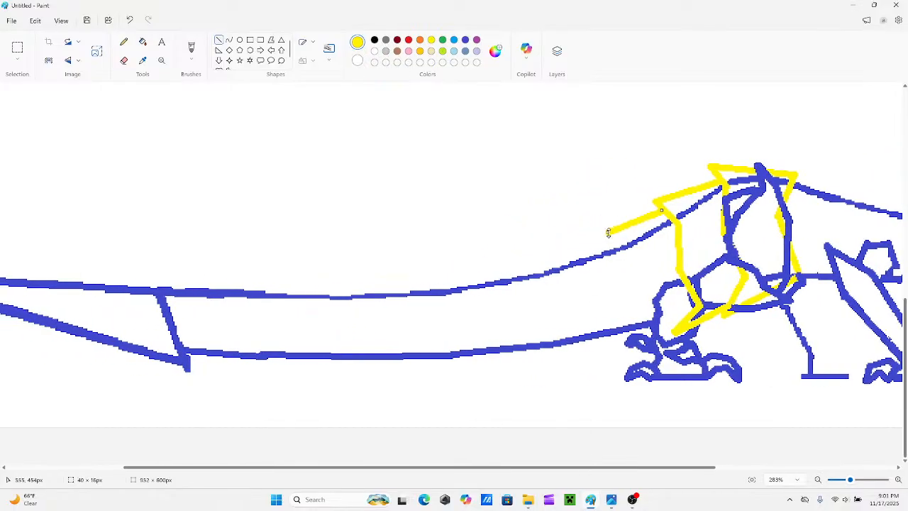
mouse_move(629, 250)
mouse_down()
mouse_move(607, 233)
mouse_move(632, 250)
mouse_up()
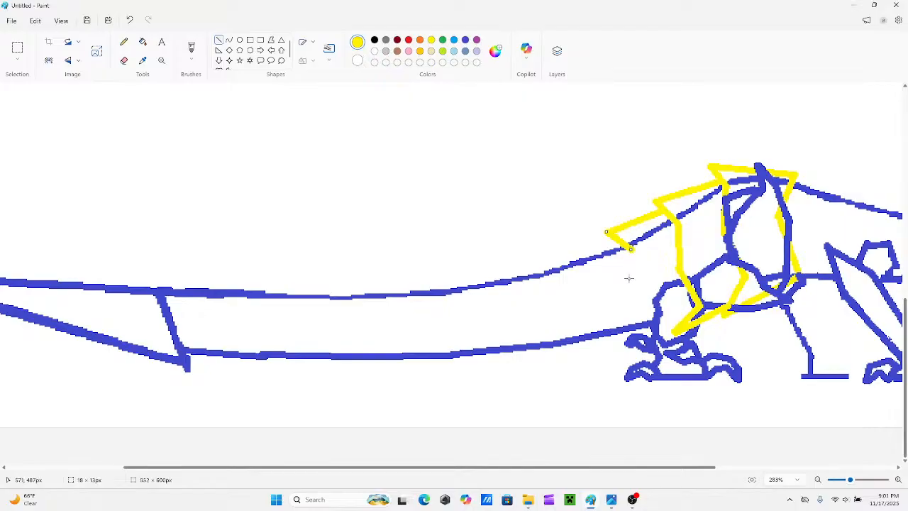
mouse_move(633, 303)
mouse_down()
mouse_move(634, 243)
mouse_move(560, 248)
mouse_move(553, 251)
mouse_move(573, 278)
mouse_move(568, 261)
mouse_up()
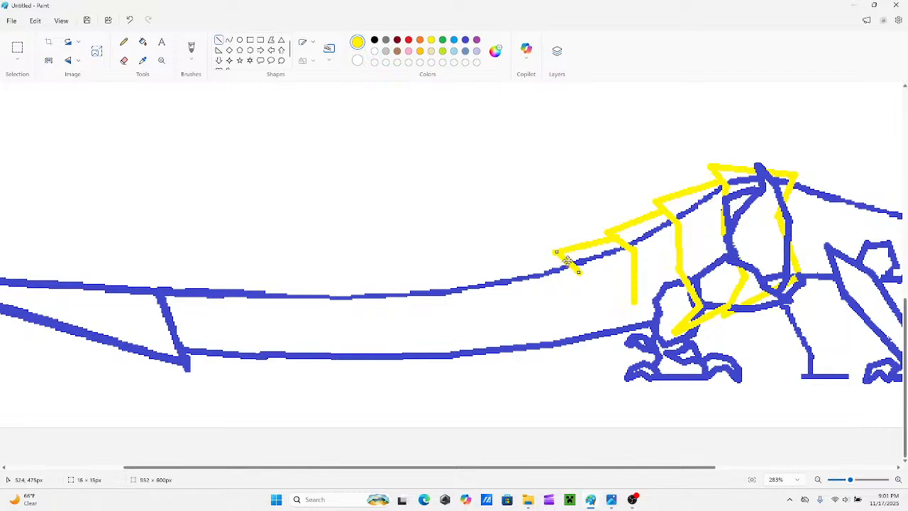
Add the gently sloping top edge and short slanted rear edge of a fifth yellow plate on the tail.
click(526, 225)
drag(494, 263, 562, 259)
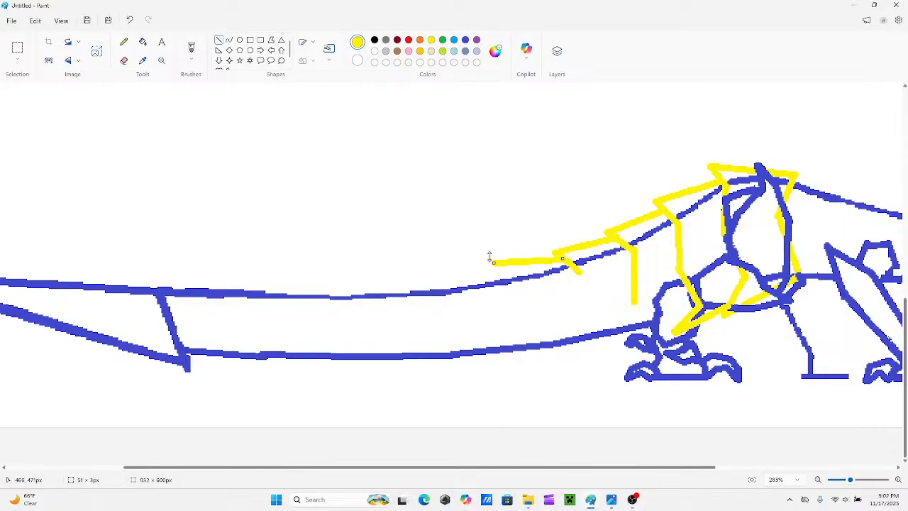
drag(494, 262, 499, 262)
drag(562, 259, 565, 260)
drag(495, 263, 516, 288)
drag(445, 275, 518, 282)
drag(450, 275, 451, 296)
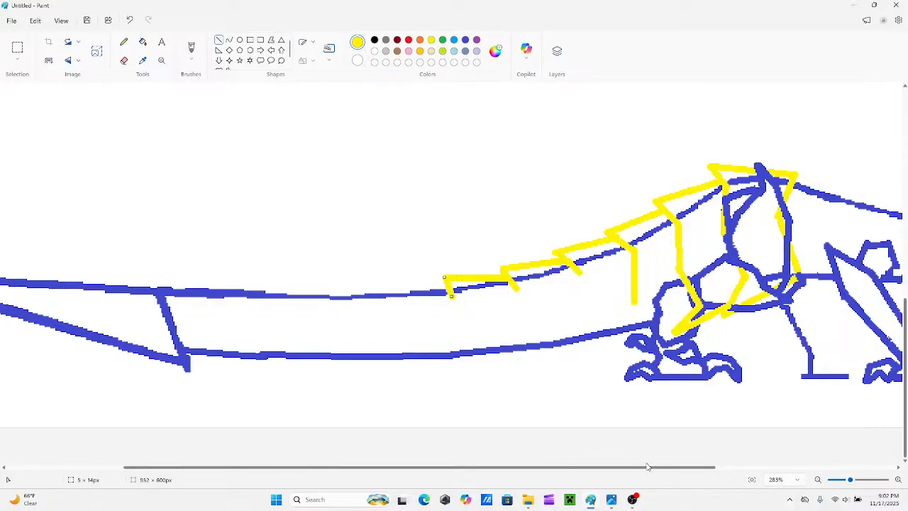
drag(649, 467, 576, 466)
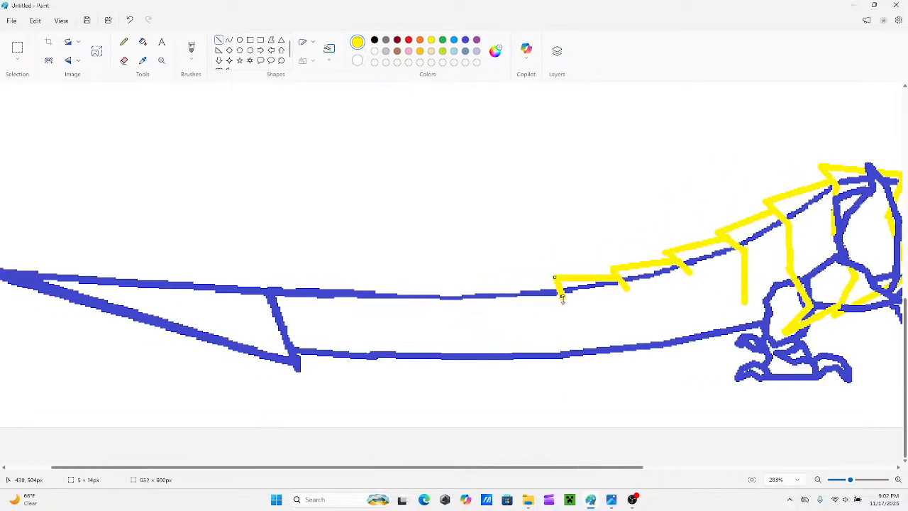
key(ctrl+z)
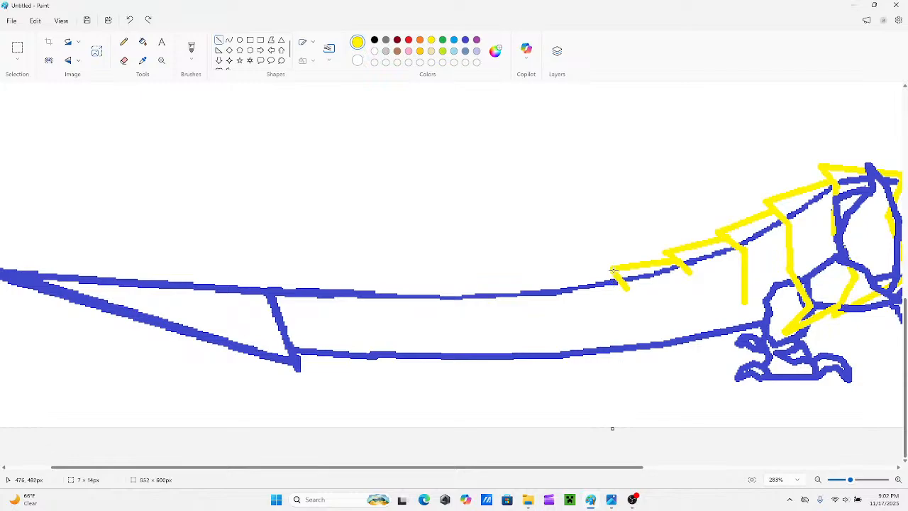
Draw the top and short rear edges of the sixth and seventh yellow tail plates, replacing the seventh's first attempt with a neater one.
drag(611, 271, 556, 280)
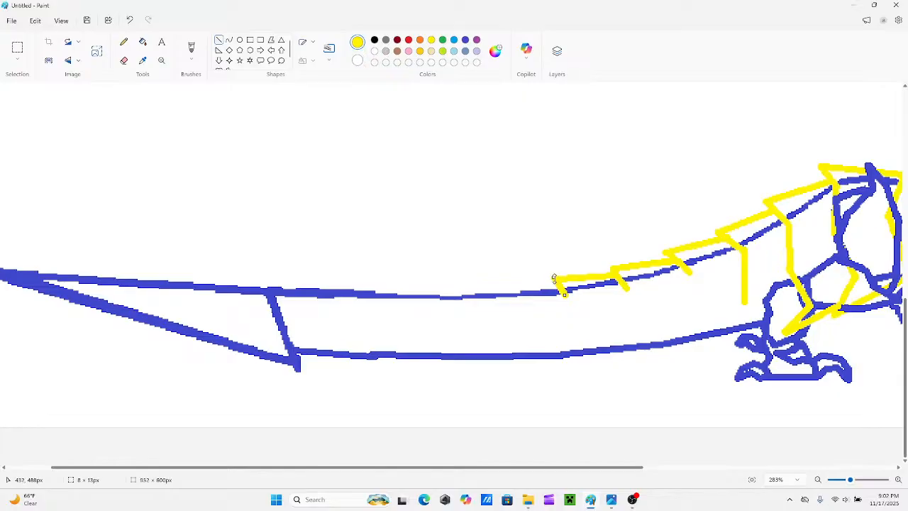
click(501, 279)
mouse_move(502, 283)
mouse_down()
mouse_move(557, 286)
mouse_move(505, 282)
mouse_move(516, 302)
mouse_up()
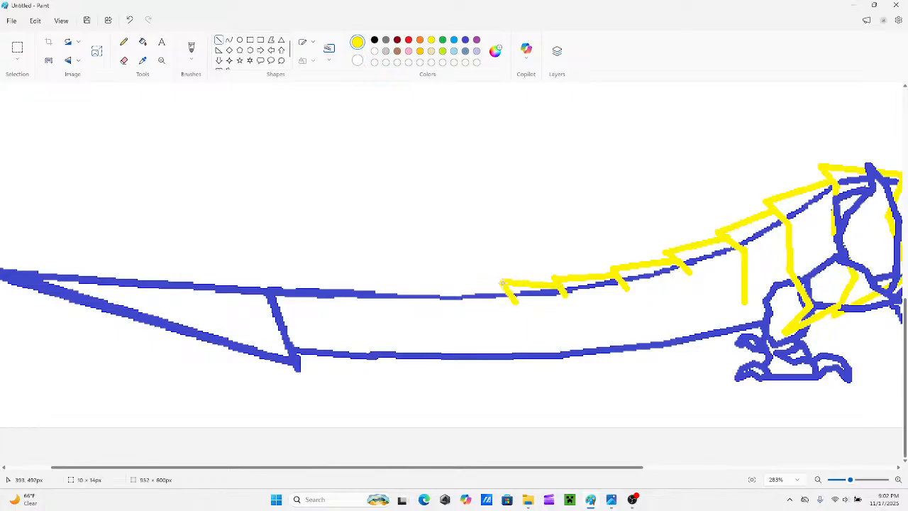
key(ctrl+z)
key(ctrl+z)
drag(556, 286, 503, 284)
drag(518, 301, 512, 300)
click(516, 294)
Continue the yellow row along the tail with the top and short rear edges of an eighth and ninth plate.
drag(448, 286, 506, 290)
drag(446, 285, 445, 286)
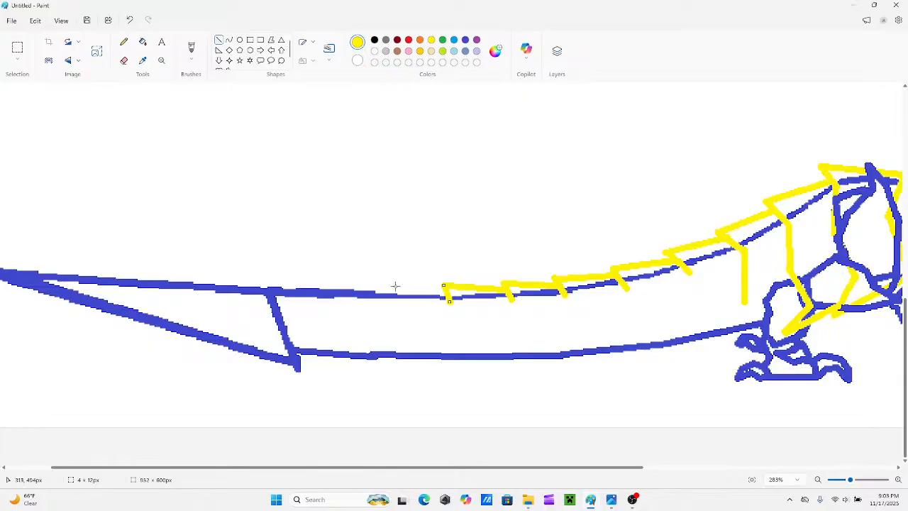
mouse_move(396, 286)
mouse_down()
mouse_move(438, 290)
mouse_move(387, 286)
mouse_up()
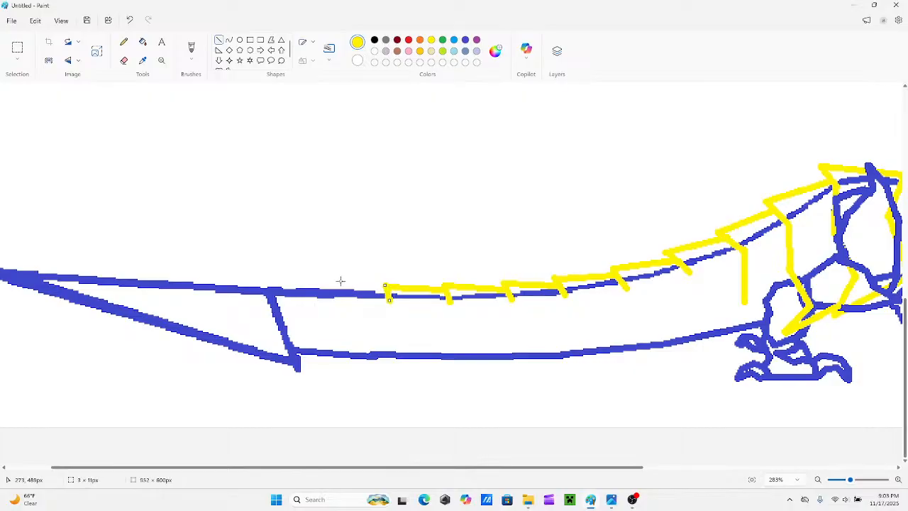
Draw the tenth yellow plate's top and rear edges and an eleventh plate's top edge reaching the base of the tail blade.
drag(333, 283, 384, 290)
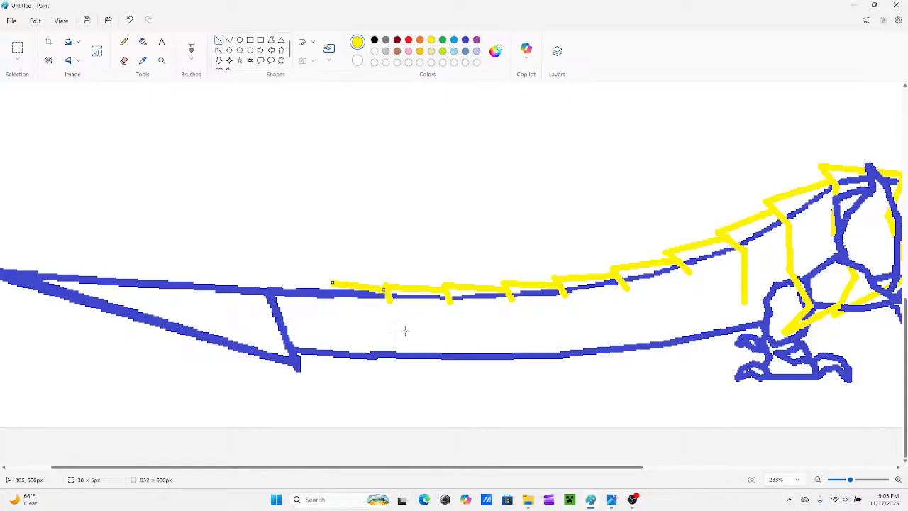
drag(458, 469, 427, 469)
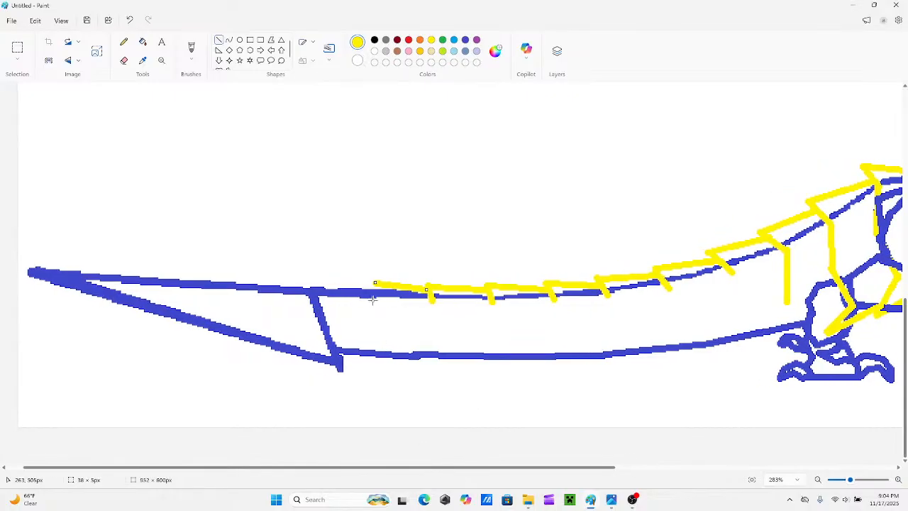
mouse_move(376, 301)
mouse_down()
mouse_move(374, 283)
mouse_move(380, 299)
mouse_up()
drag(319, 286, 376, 287)
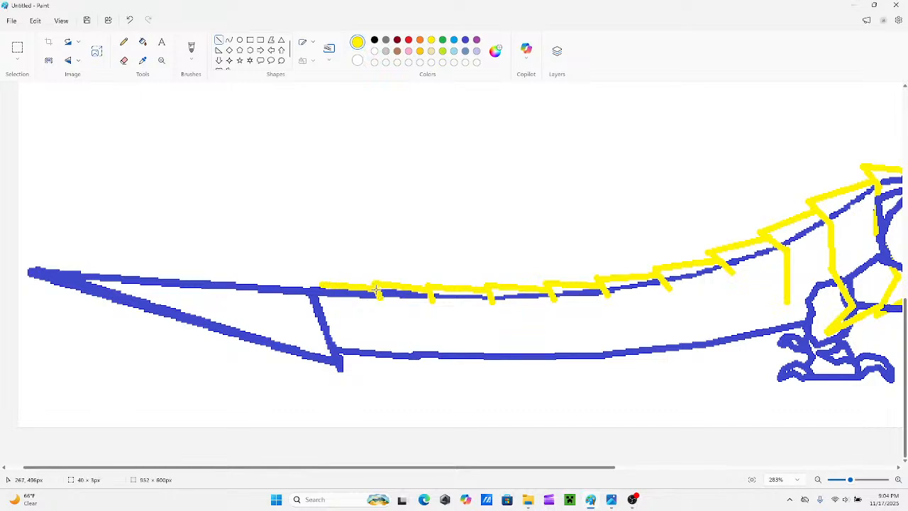
mouse_move(319, 286)
mouse_down()
mouse_move(329, 283)
mouse_move(311, 282)
mouse_up()
Bring the third and fourth yellow plates' bent rear sides down past the tail's underside and close their lower edges.
mouse_move(486, 469)
mouse_down()
mouse_move(572, 480)
mouse_move(582, 470)
mouse_up()
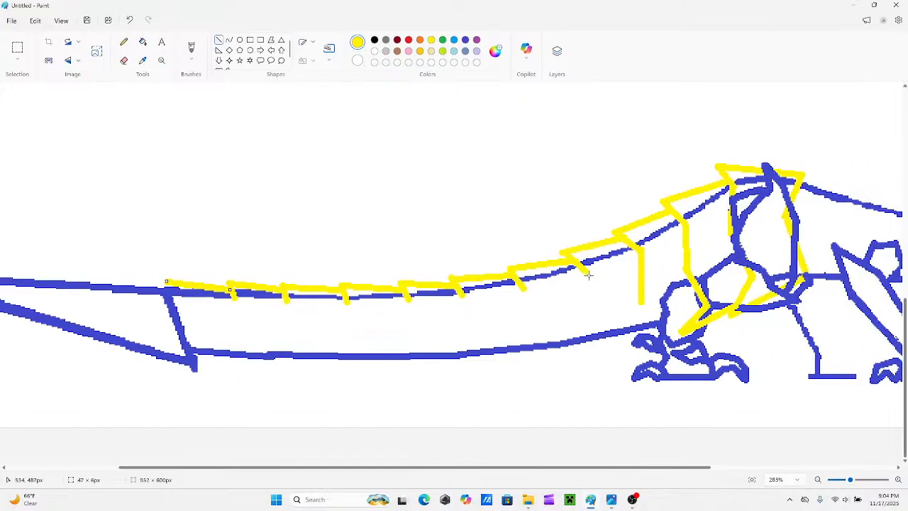
drag(587, 272, 588, 315)
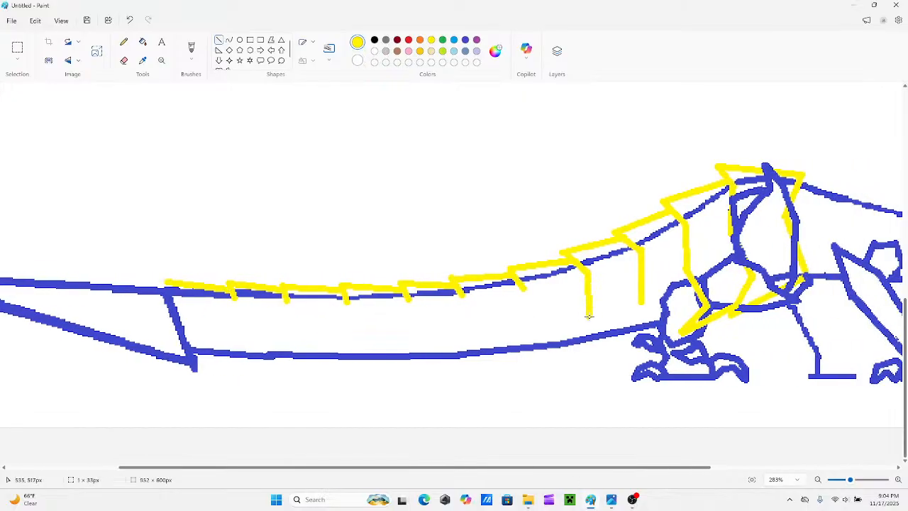
mouse_move(642, 301)
mouse_down()
mouse_move(664, 321)
mouse_move(628, 343)
mouse_up()
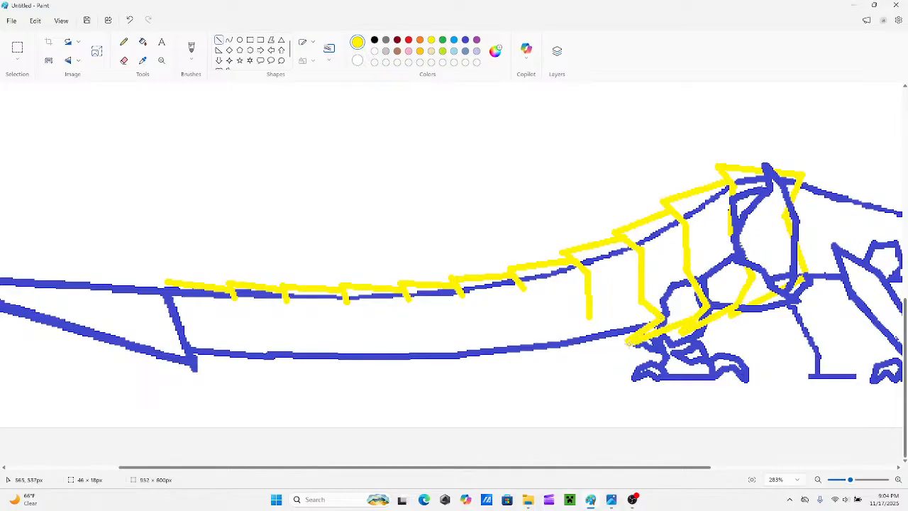
drag(586, 320, 602, 334)
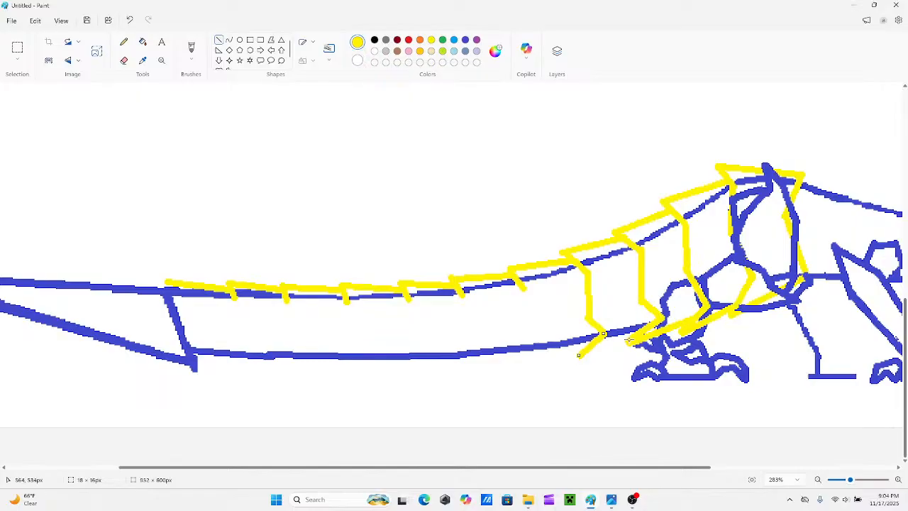
drag(630, 340, 583, 358)
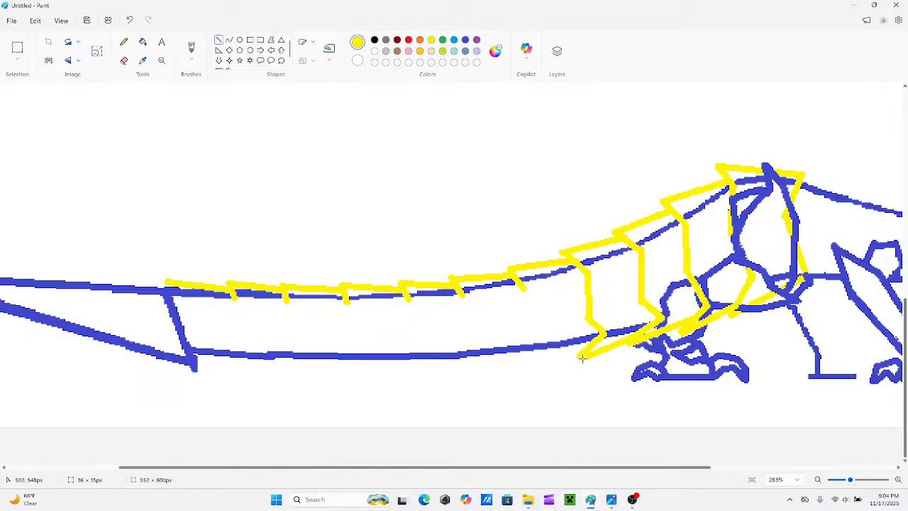
Draw the bent rear sides and lower edges of the fifth and sixth yellow plates across the tail.
mouse_move(520, 279)
mouse_down()
mouse_move(517, 321)
mouse_move(537, 341)
mouse_move(503, 362)
mouse_up()
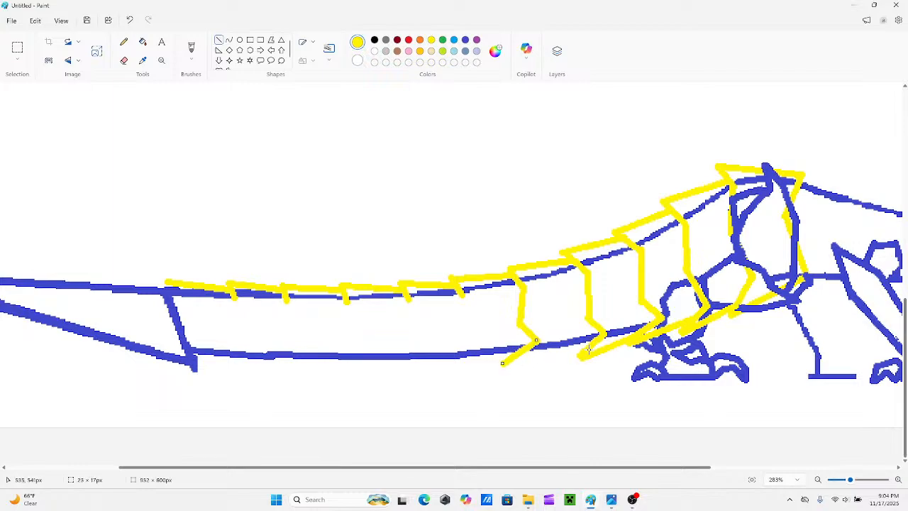
drag(589, 349, 506, 366)
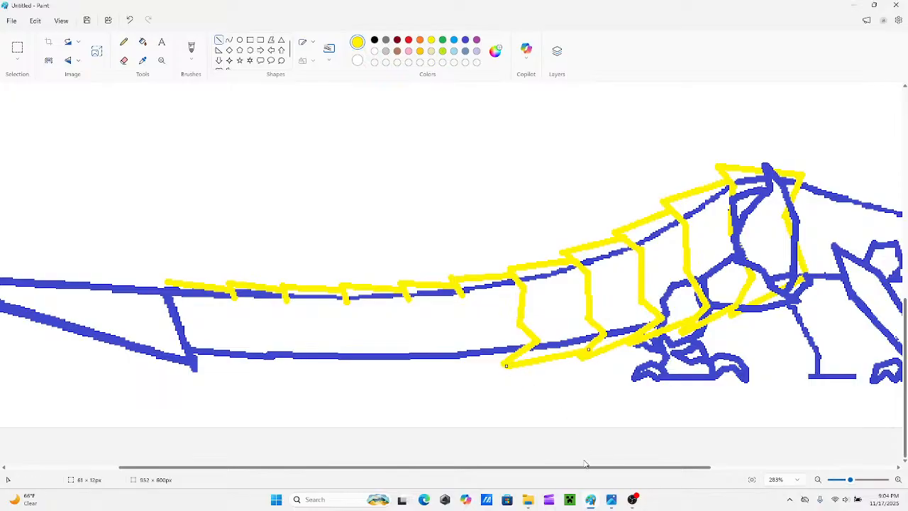
drag(586, 467, 541, 468)
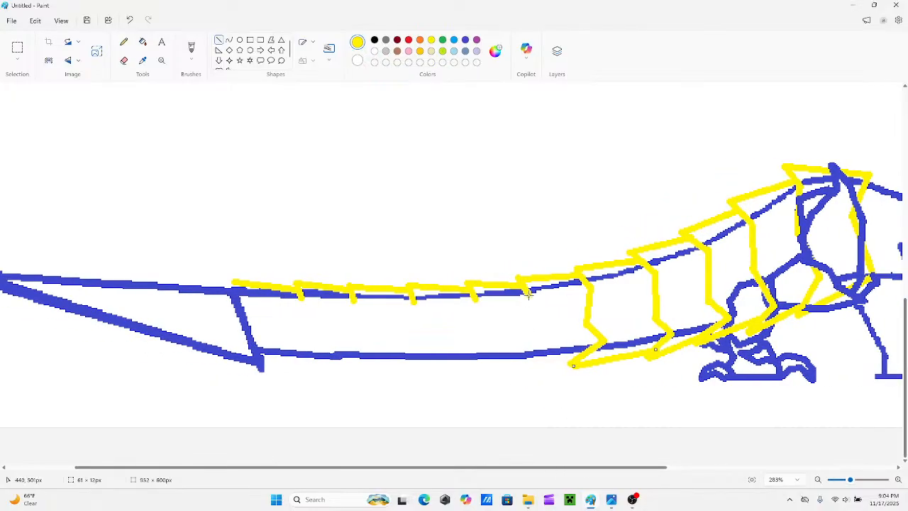
drag(528, 293, 507, 366)
drag(579, 359, 508, 368)
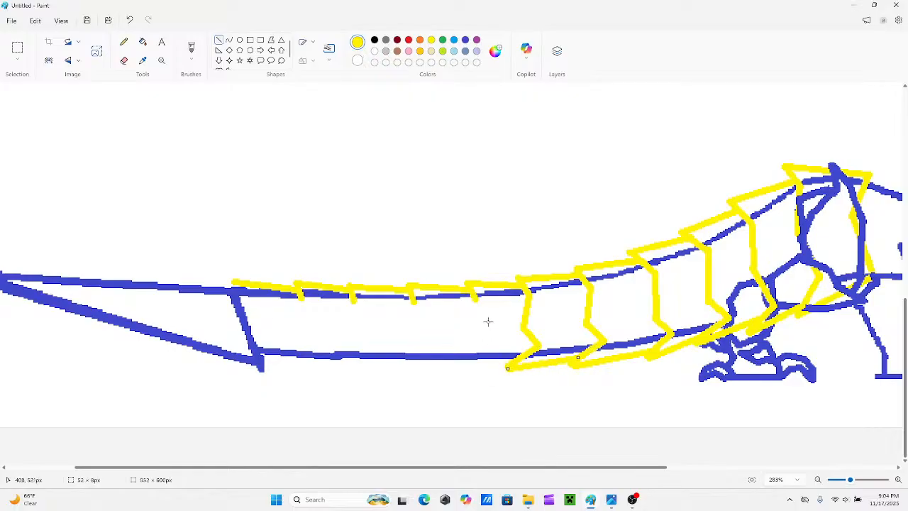
Draw the angled rear sides and lower edges of the seventh and eighth yellow plates, ending just below the tail.
mouse_move(476, 299)
mouse_down()
mouse_move(463, 331)
mouse_move(476, 355)
mouse_move(481, 350)
mouse_move(471, 369)
mouse_move(444, 366)
mouse_up()
click(478, 348)
click(433, 320)
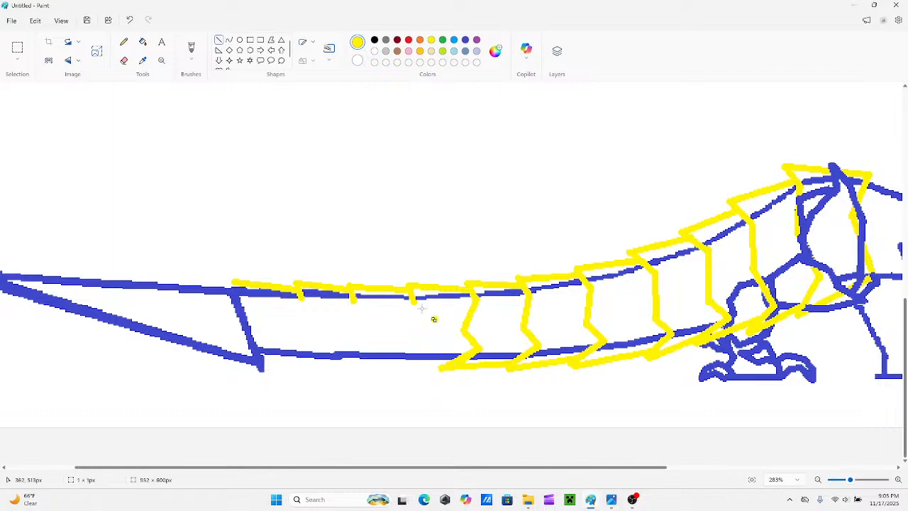
mouse_move(422, 312)
mouse_down()
mouse_move(415, 304)
mouse_move(417, 327)
mouse_move(406, 325)
mouse_move(407, 354)
mouse_move(382, 366)
mouse_up()
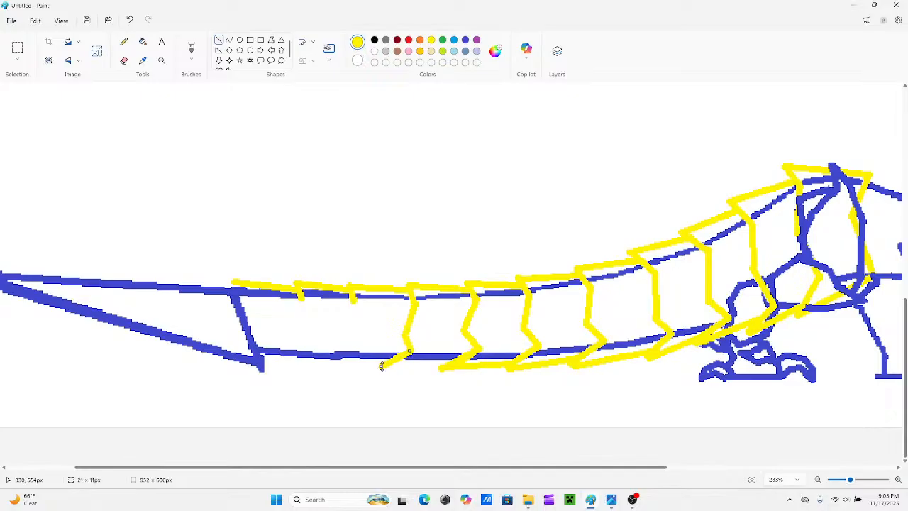
drag(448, 366, 384, 366)
drag(445, 365, 449, 364)
Draw the angled rear sides and lower edges of the ninth and tenth yellow plates near the tail blade.
drag(446, 471, 370, 465)
mouse_move(457, 303)
mouse_down()
mouse_move(455, 344)
mouse_move(431, 359)
mouse_up()
drag(490, 361, 431, 360)
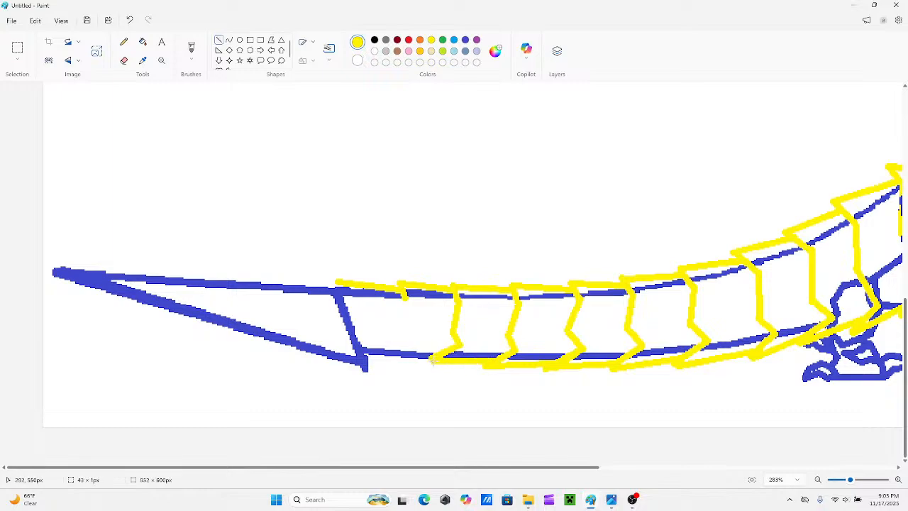
click(429, 340)
mouse_move(406, 298)
mouse_down()
mouse_move(387, 359)
mouse_move(412, 357)
mouse_move(387, 359)
mouse_up()
click(442, 253)
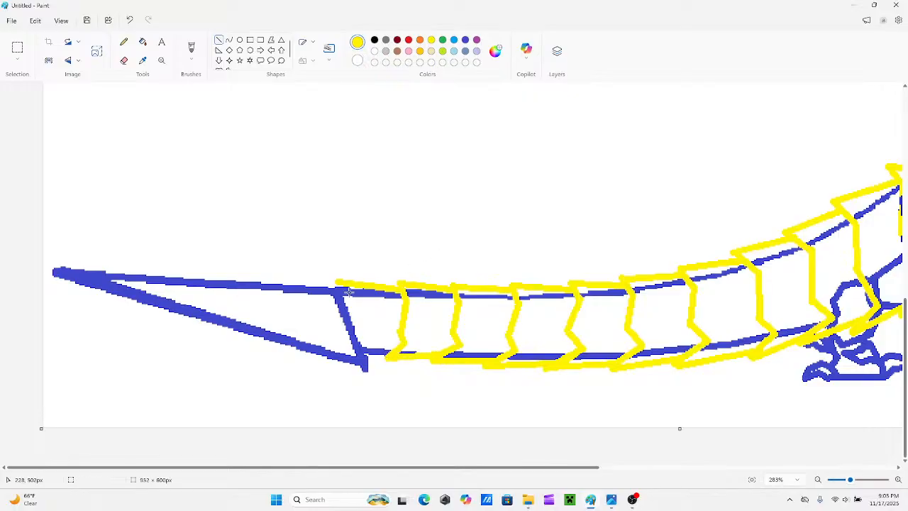
Close the eleventh yellow plate with a hooked rear edge and add a long, thin yellow spike tapering along the blade's upper edge.
drag(337, 282, 353, 302)
drag(226, 278, 339, 291)
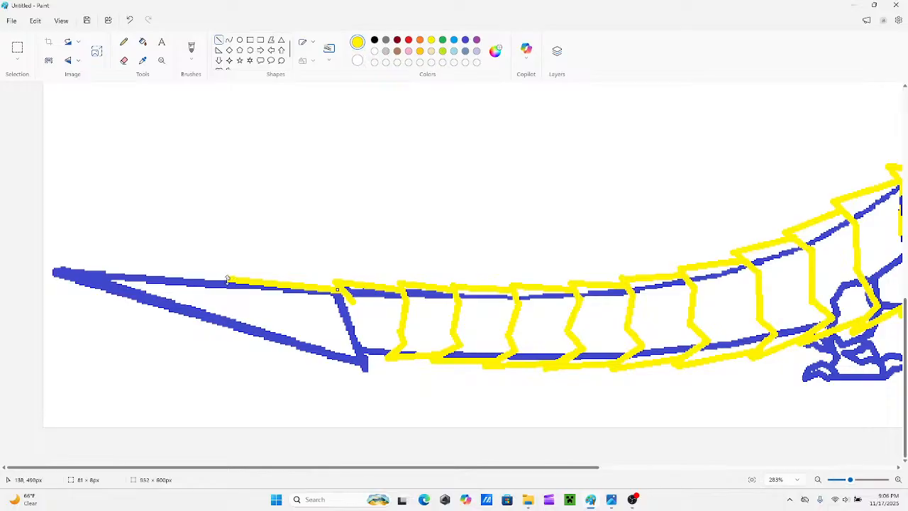
drag(229, 279, 193, 279)
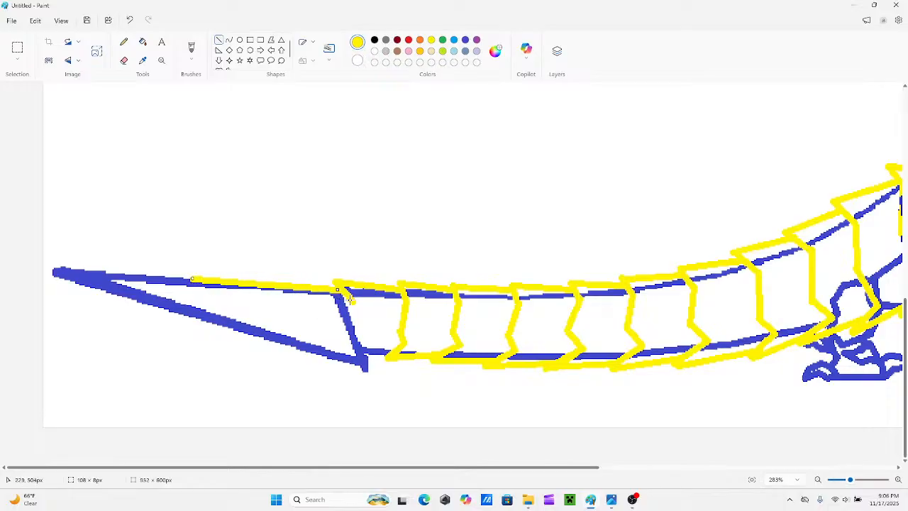
drag(350, 299, 333, 314)
drag(189, 279, 341, 306)
click(258, 260)
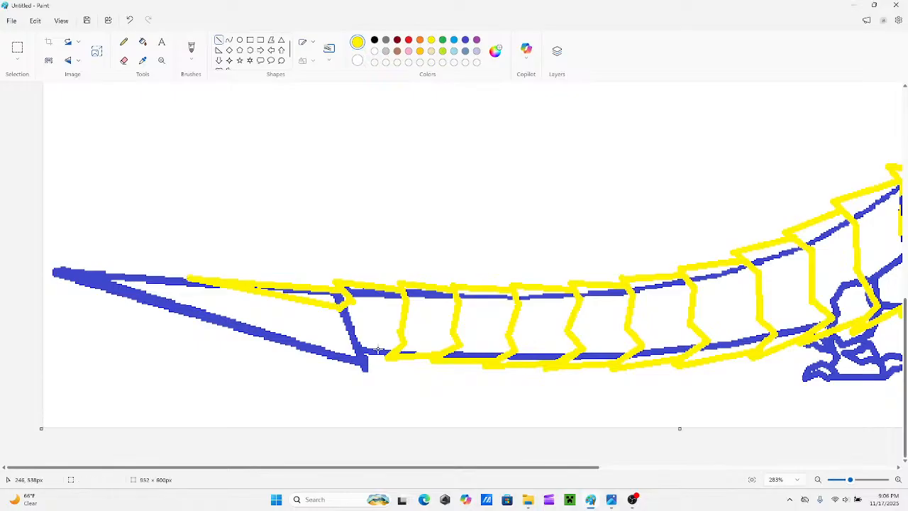
drag(354, 347, 397, 371)
key(ctrl+z)
key(ctrl+z)
In blue, redraw the tail blade's lower rear corner as a small spur extending under the tail, with a new lower blade edge.
click(465, 40)
drag(360, 352, 373, 365)
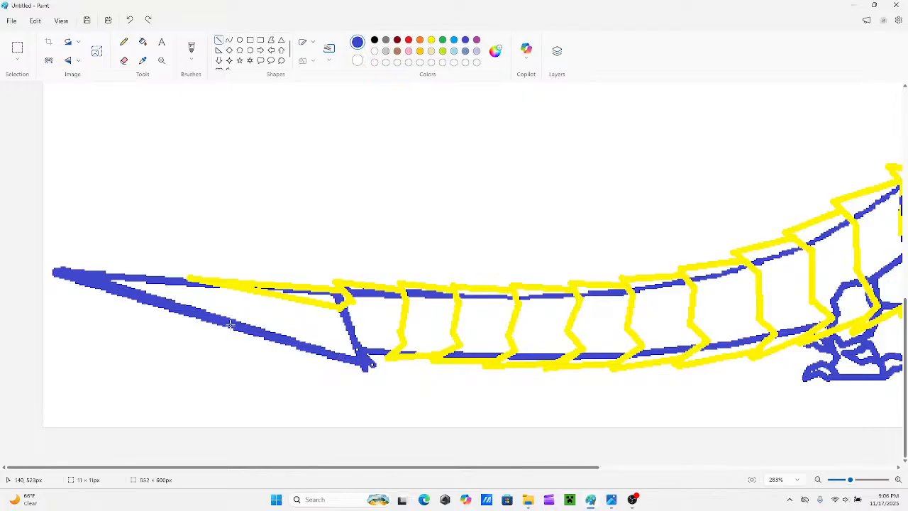
mouse_move(235, 323)
mouse_down()
mouse_move(365, 374)
mouse_move(390, 369)
mouse_move(373, 364)
mouse_up()
drag(366, 373, 391, 372)
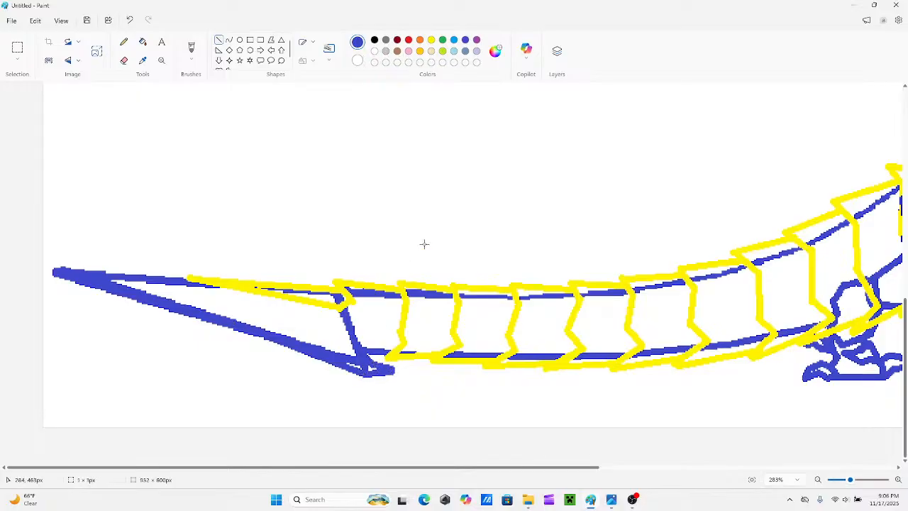
Erase the old inner line along the tail blade's lower edge up to its rear corner.
click(124, 61)
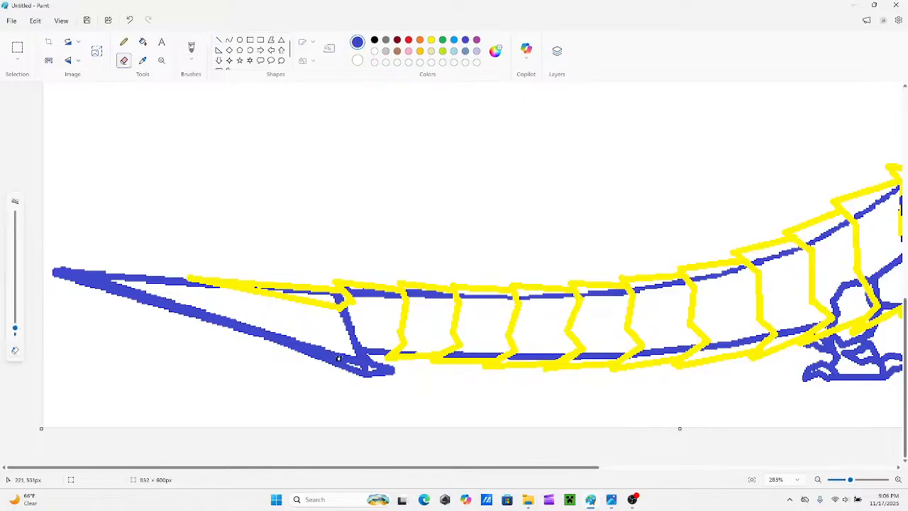
mouse_move(338, 358)
mouse_down()
mouse_move(368, 369)
mouse_move(210, 309)
mouse_up()
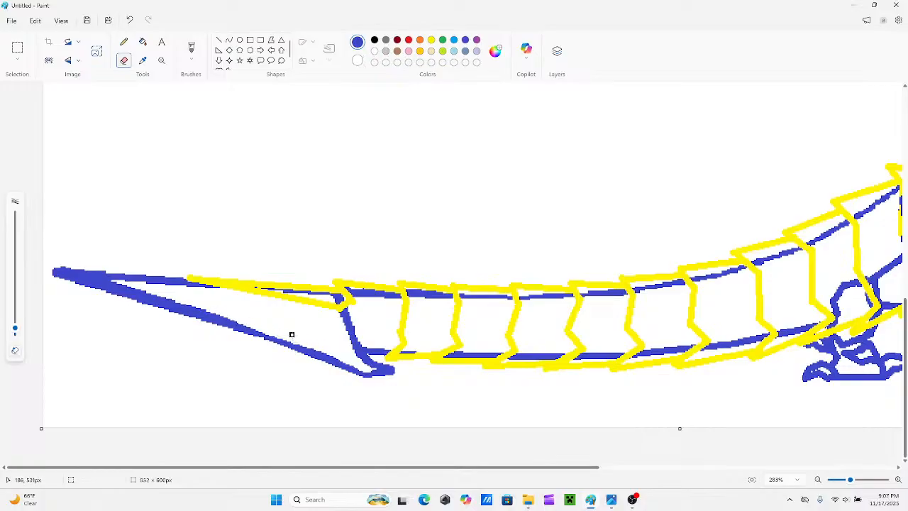
drag(310, 344, 350, 362)
scroll(292, 317, up, 3)
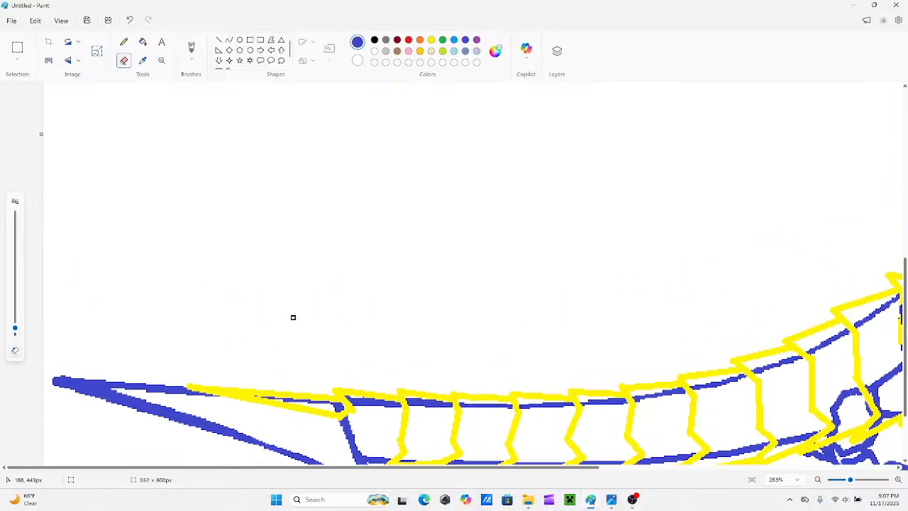
Thicken the tail blade's lower edge with a blue line from its rear corner toward the tip.
scroll(292, 317, down, 3)
click(219, 39)
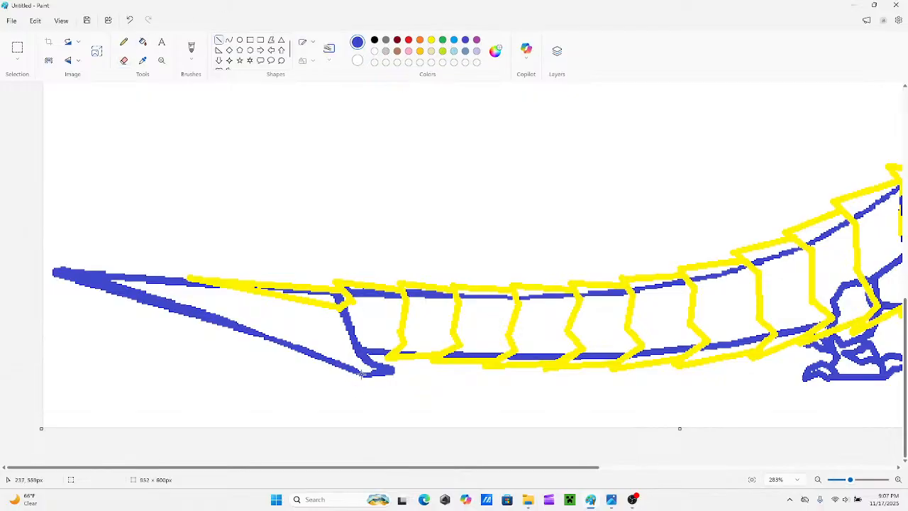
drag(362, 374, 245, 330)
click(312, 169)
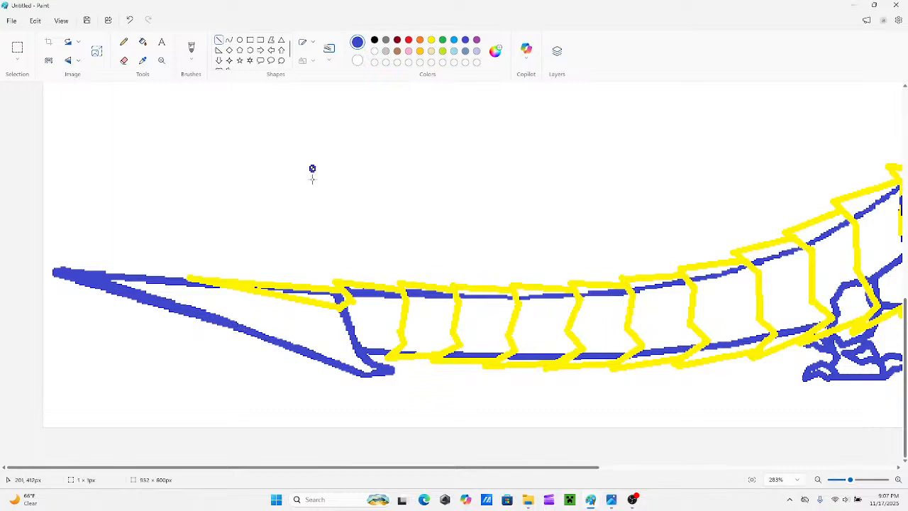
key(ctrl+z)
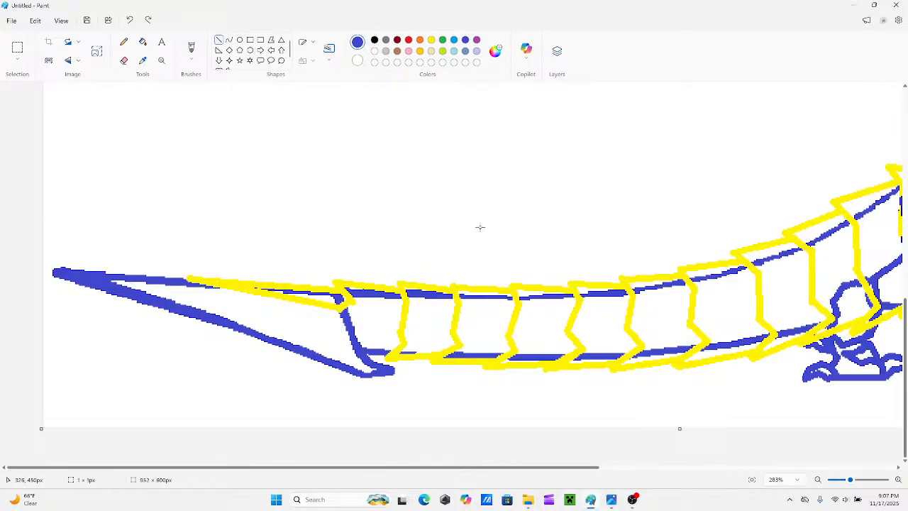
drag(609, 142, 492, 139)
click(476, 129)
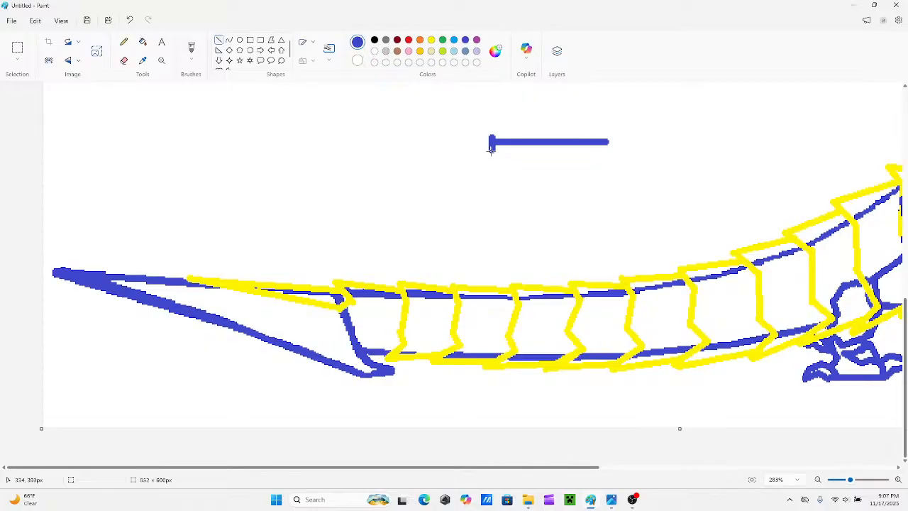
drag(491, 140, 272, 137)
click(373, 167)
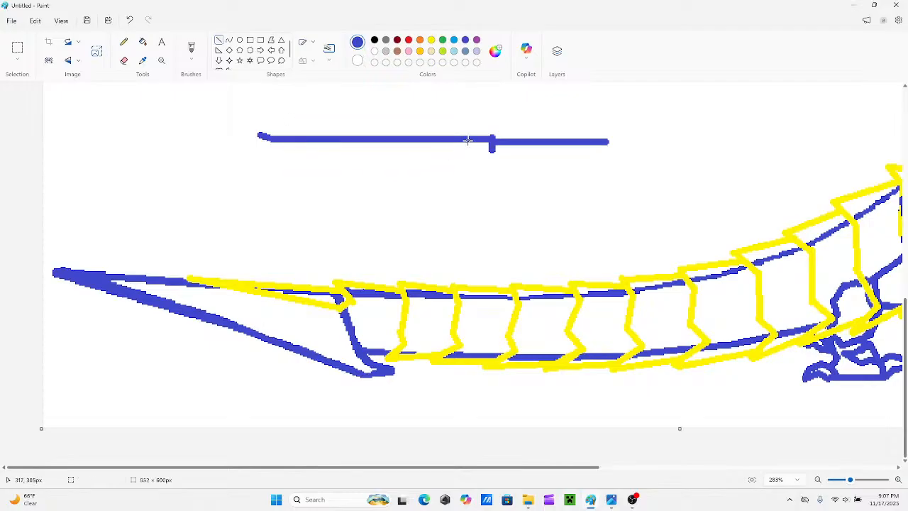
drag(469, 141, 488, 150)
click(482, 166)
mouse_move(477, 140)
mouse_down()
mouse_move(478, 151)
mouse_move(493, 152)
mouse_move(261, 142)
mouse_move(270, 142)
mouse_up()
key(ctrl+z)
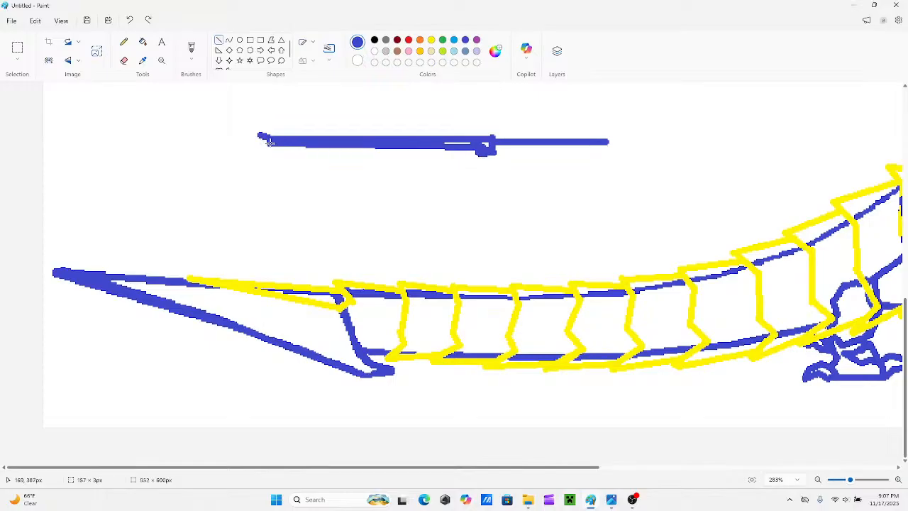
click(342, 198)
key(ctrl+z)
key(ctrl+z)
key(ctrl+z)
key(ctrl+z)
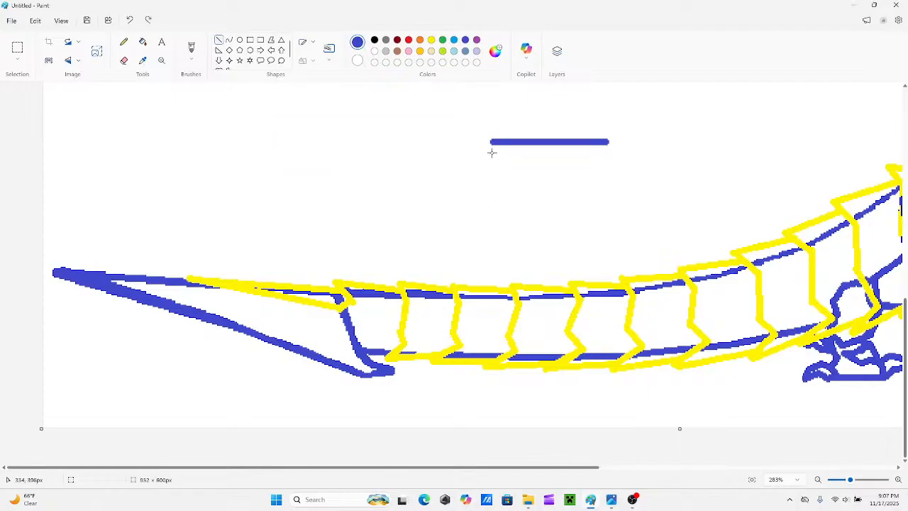
drag(489, 141, 492, 221)
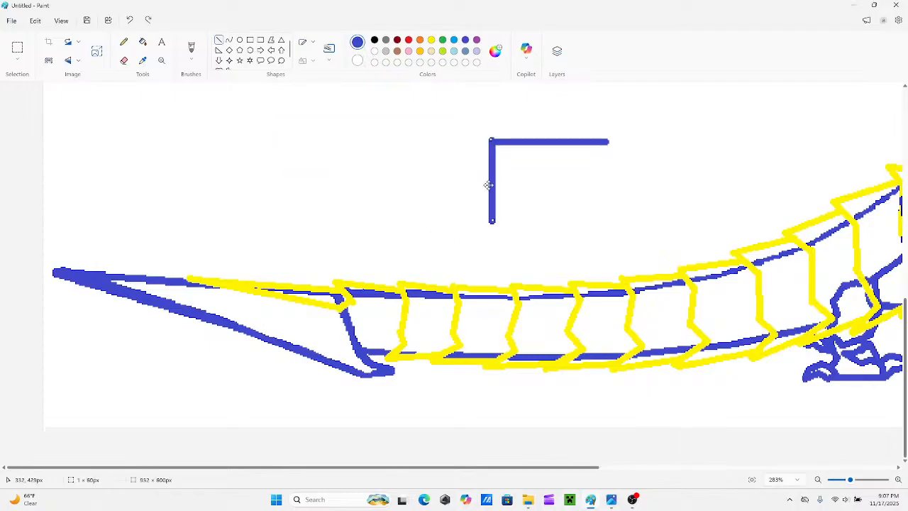
drag(285, 141, 491, 140)
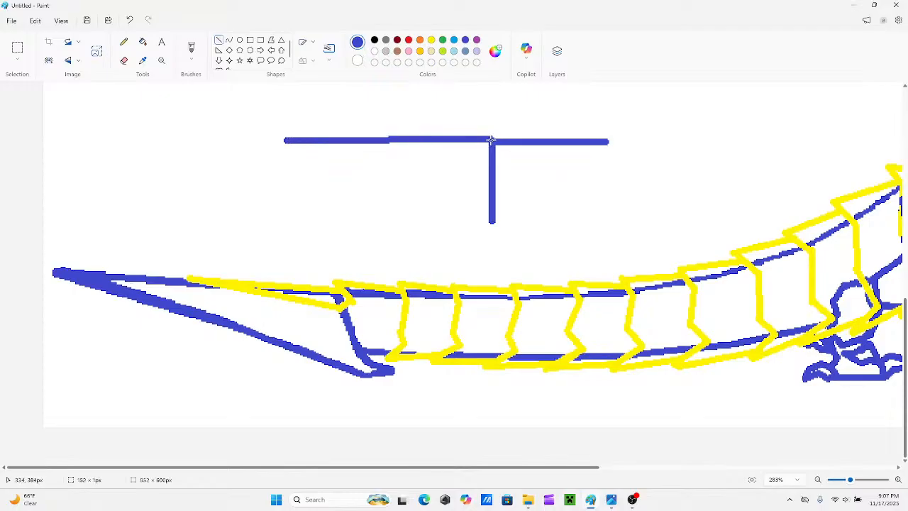
drag(491, 220, 284, 220)
drag(285, 141, 284, 219)
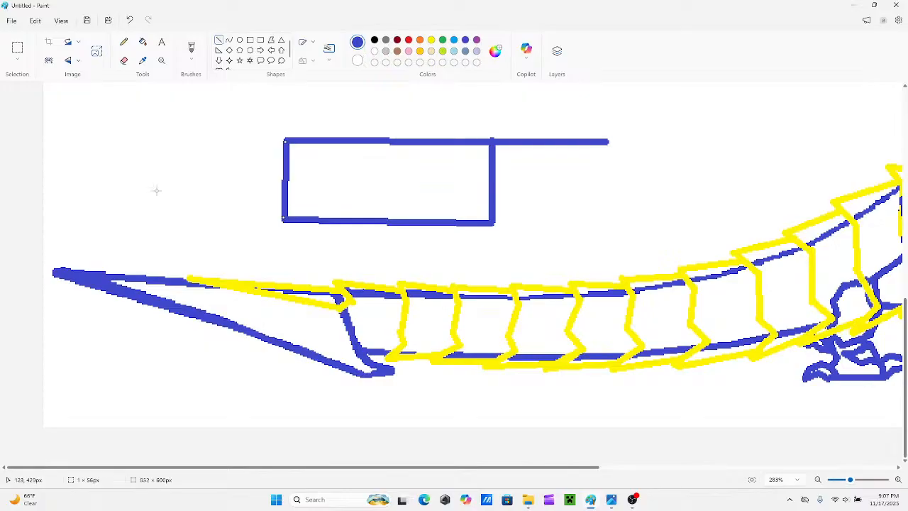
key(ctrl+z)
key(ctrl+z)
key(ctrl+z)
key(ctrl+z)
key(ctrl+z)
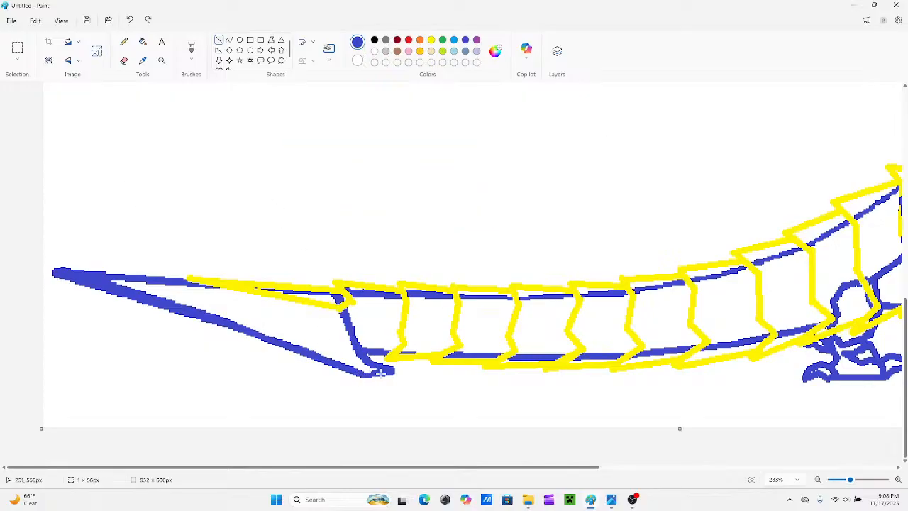
Thicken the spur's underside in blue and draw a new lower blade edge bulging downward in two segments from the tip to the rear corner.
drag(387, 374, 367, 375)
click(347, 350)
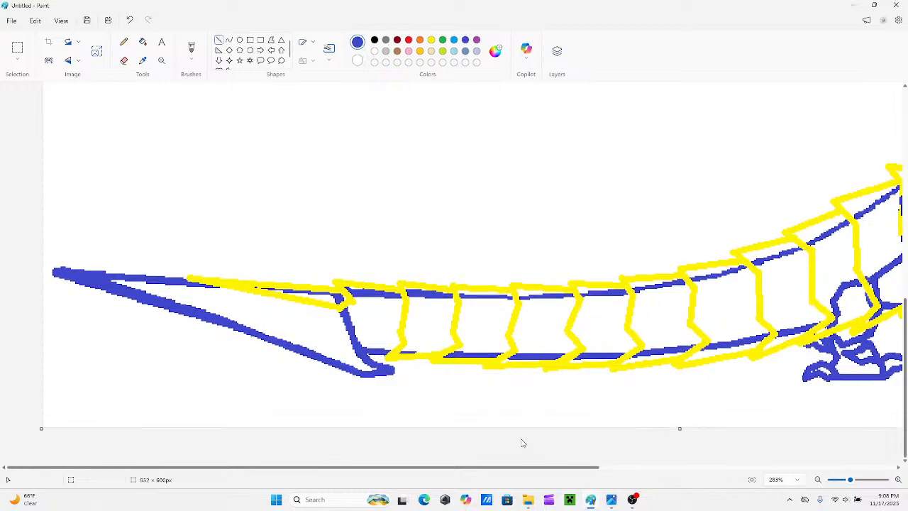
scroll(199, 352, up, 1)
scroll(201, 336, down, 1)
drag(58, 272, 229, 339)
drag(359, 374, 224, 340)
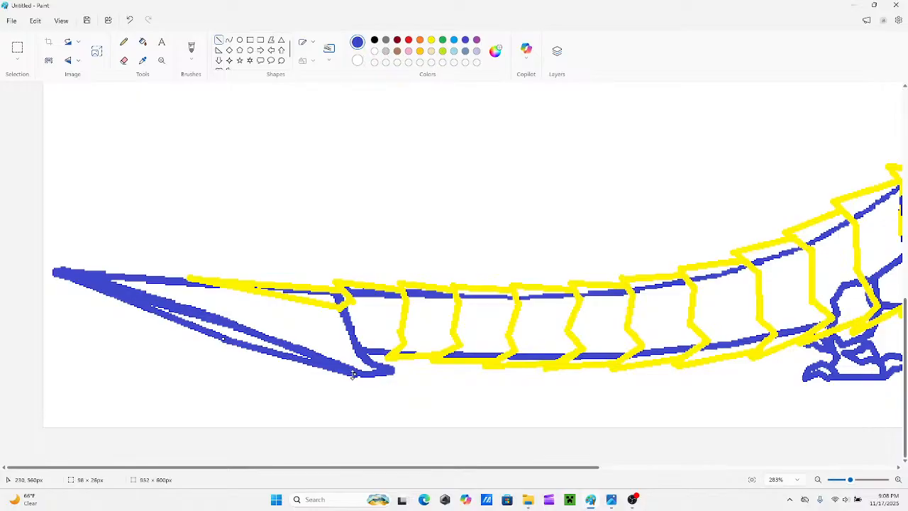
drag(353, 375, 350, 366)
click(332, 337)
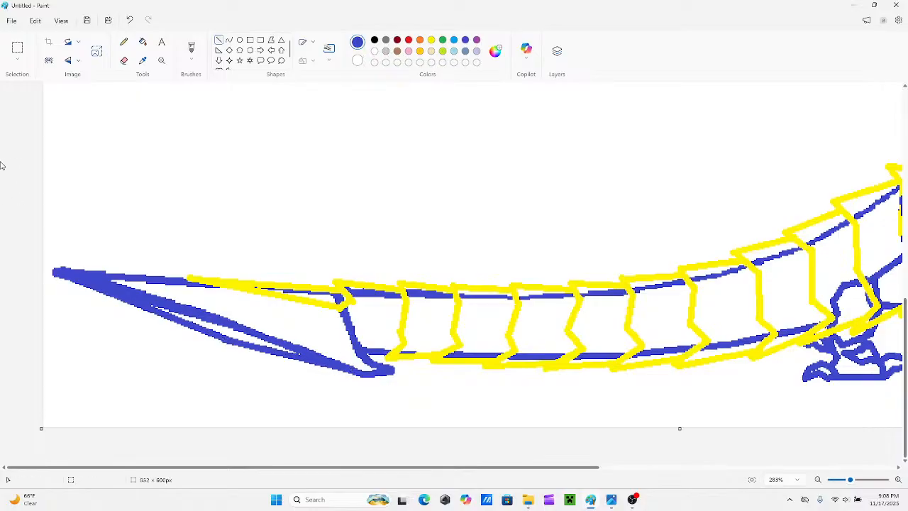
Erase the blade's old inner lower edge and thicken the front half of the new lower edge with a blue line.
click(126, 59)
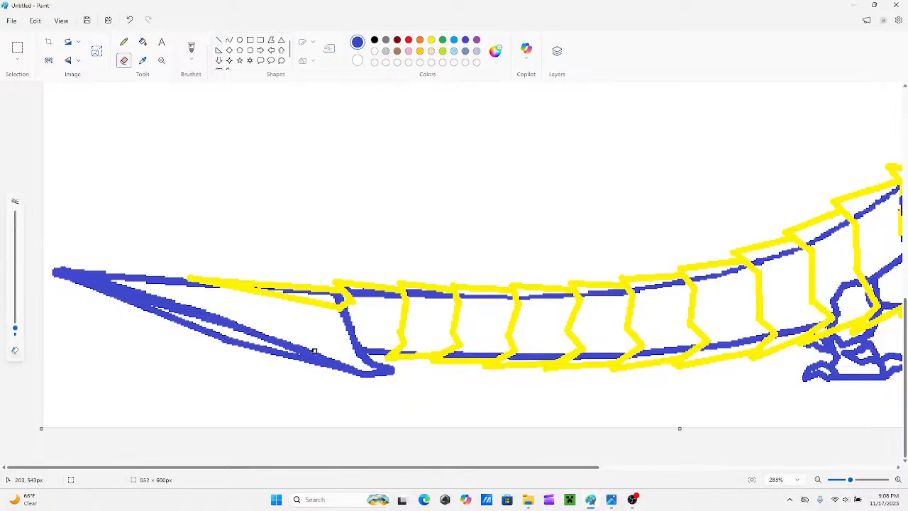
mouse_move(326, 357)
mouse_down()
mouse_move(88, 281)
mouse_move(233, 320)
mouse_move(245, 324)
mouse_move(203, 323)
mouse_move(262, 329)
mouse_move(247, 332)
mouse_move(286, 344)
mouse_up()
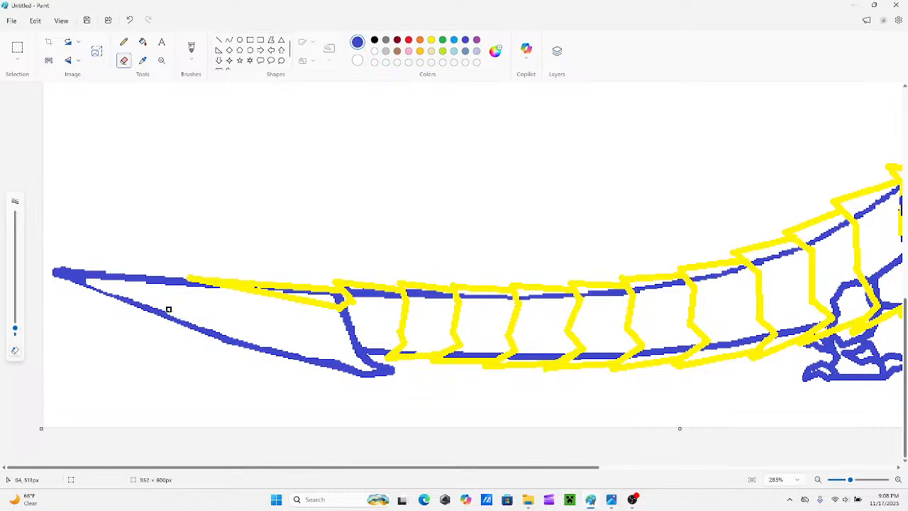
click(218, 40)
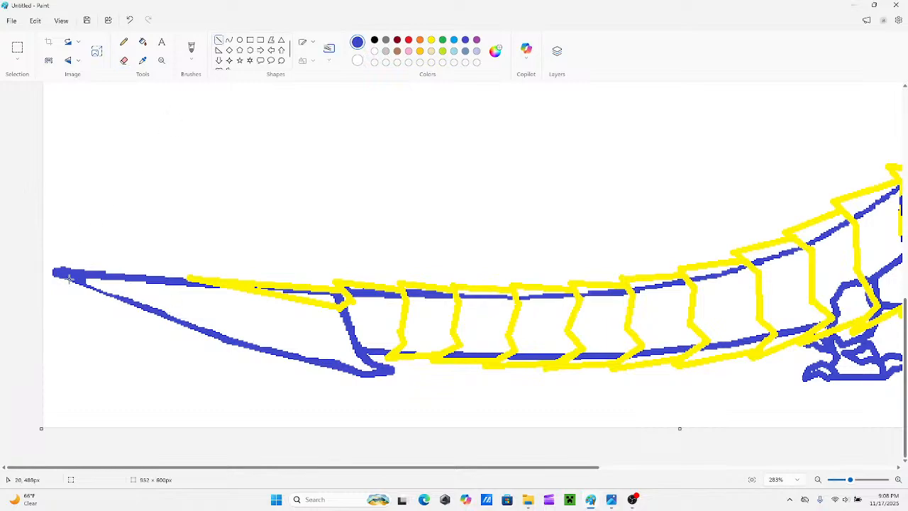
drag(69, 281, 229, 342)
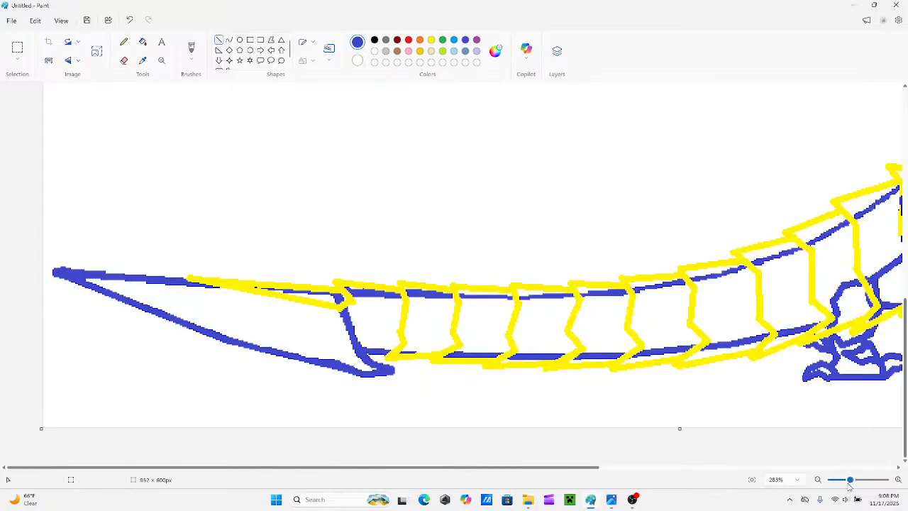
In yellow, draw the last tail plate's edge down along the blade's rear side to the tail's underside.
mouse_move(851, 479)
mouse_down()
mouse_move(831, 483)
mouse_move(855, 480)
mouse_up()
scroll(499, 366, down, 1)
scroll(539, 366, down, 1)
scroll(555, 371, down, 2)
drag(566, 472, 340, 468)
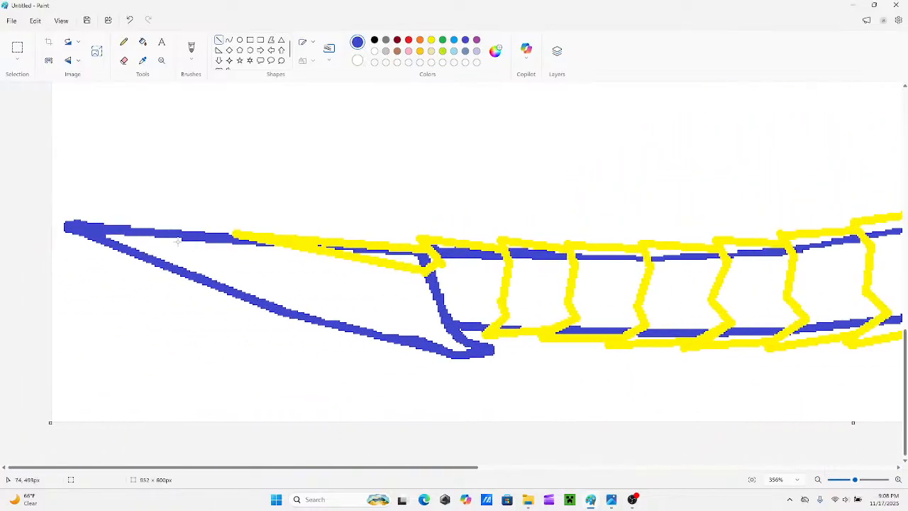
click(431, 41)
mouse_move(436, 262)
mouse_down()
mouse_move(441, 298)
mouse_move(494, 324)
mouse_move(445, 312)
mouse_move(450, 306)
mouse_move(497, 326)
mouse_move(474, 322)
mouse_move(467, 333)
mouse_move(469, 333)
mouse_up()
click(498, 281)
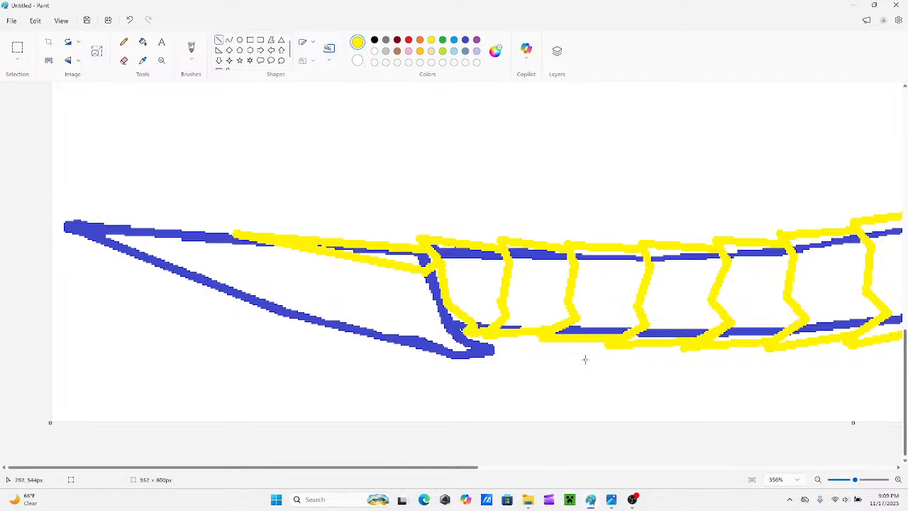
Undo the last yellow segments and redraw the lower part of the plate edge beside the blade down to the tail's underside.
drag(855, 480, 845, 479)
key(ctrl+z)
key(ctrl+z)
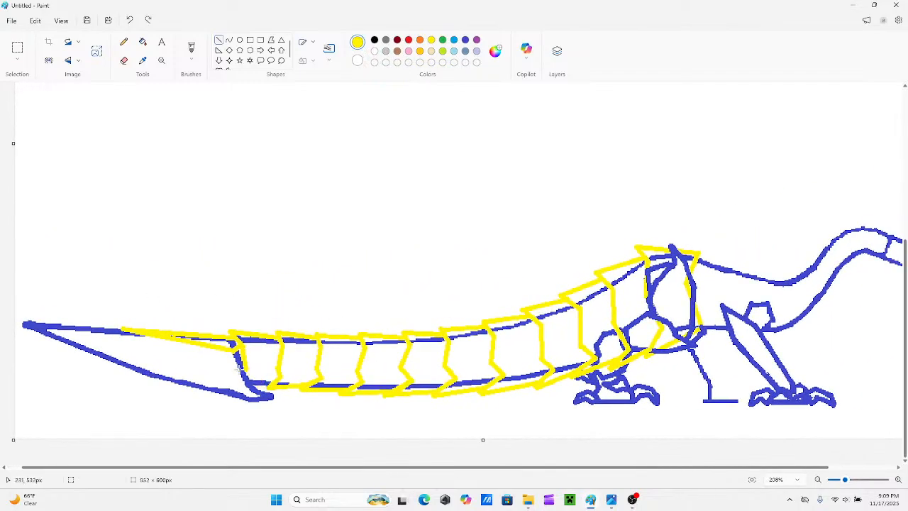
drag(246, 369, 254, 385)
click(333, 308)
click(836, 481)
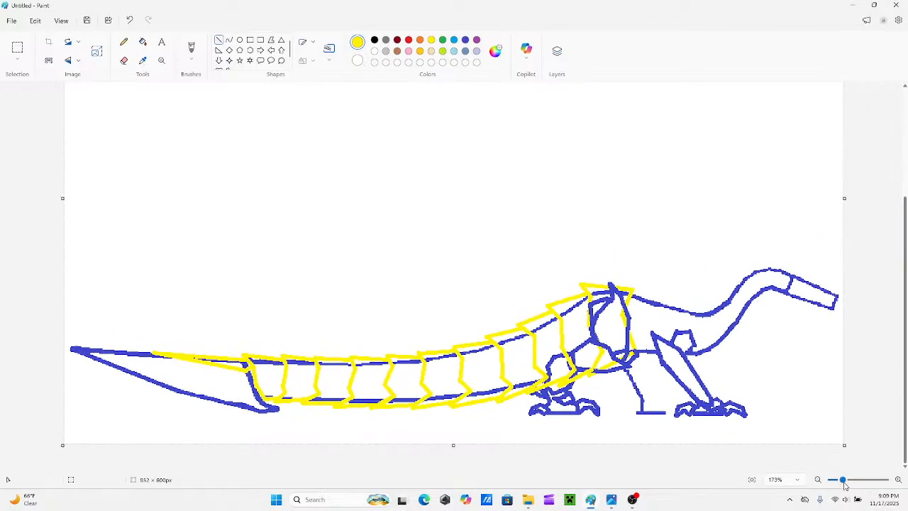
In blue, redraw the hind thigh's lower edge and the front side of the lower leg over the yellow plates.
drag(843, 480, 846, 480)
scroll(604, 477, right, 3)
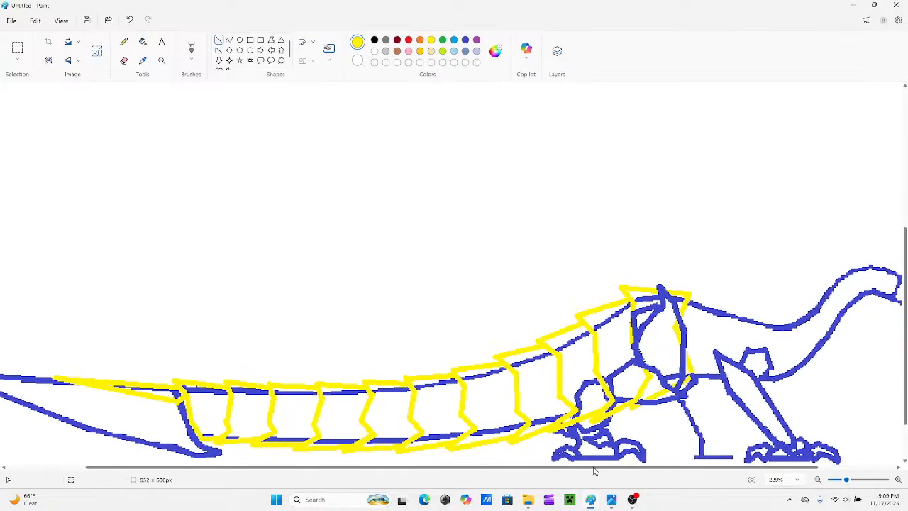
drag(629, 469, 621, 466)
click(465, 41)
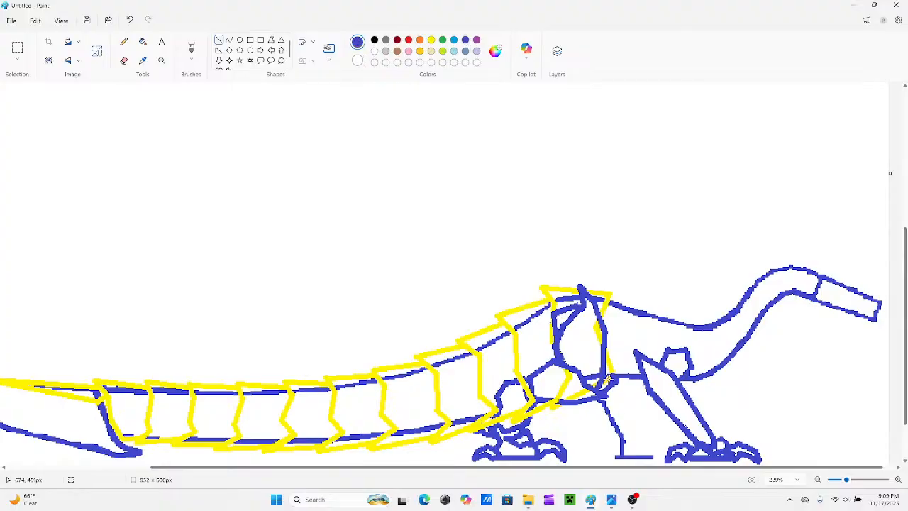
drag(848, 481, 851, 483)
scroll(590, 323, down, 4)
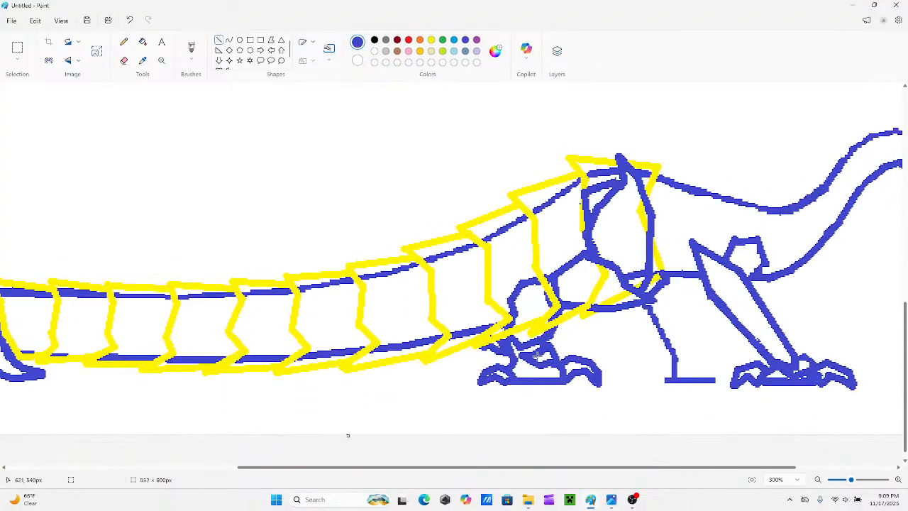
drag(603, 298, 561, 295)
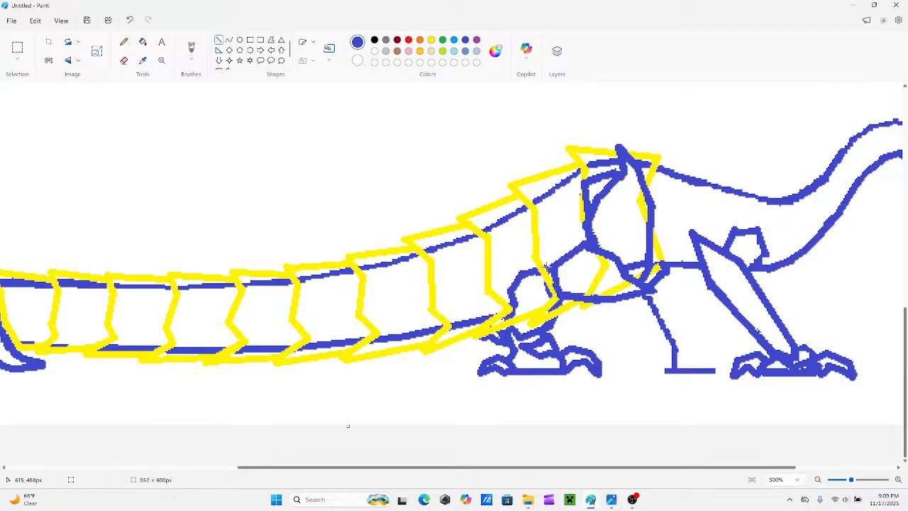
drag(546, 266, 544, 292)
drag(549, 329, 557, 305)
click(517, 283)
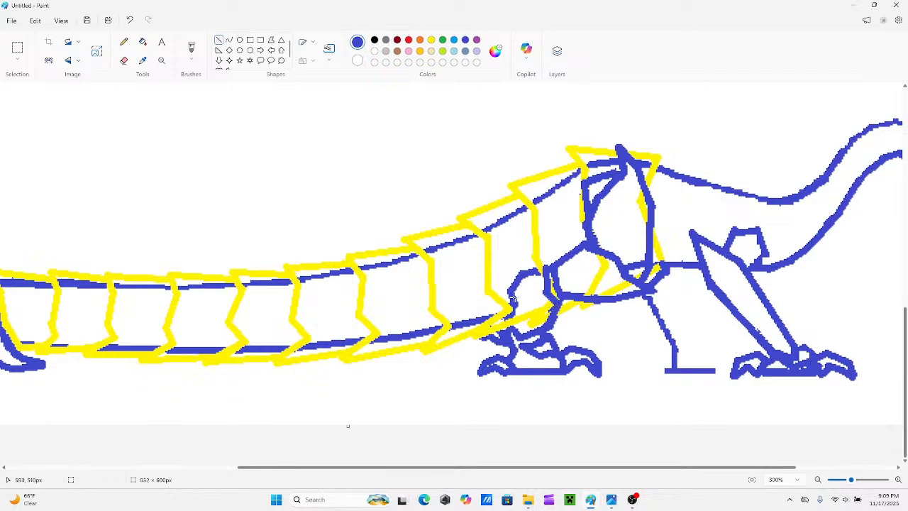
Retrace the hind lower leg's top, rear side and heel claw in blue over the yellow plate edges.
drag(545, 272, 529, 273)
click(511, 304)
drag(514, 304, 507, 323)
click(514, 246)
drag(500, 333, 496, 327)
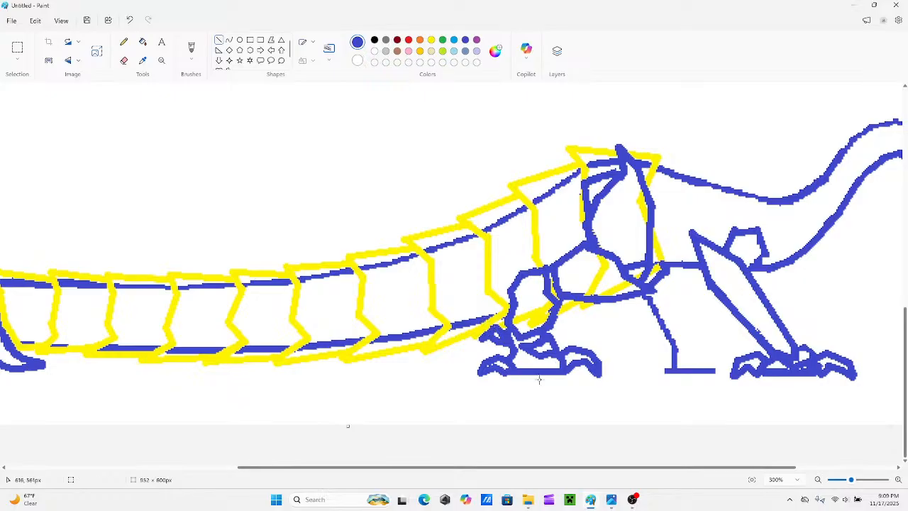
Examine the whole creature from the tail blade to the head.
scroll(604, 421, up, 1)
scroll(507, 401, down, 1)
drag(754, 472, 826, 476)
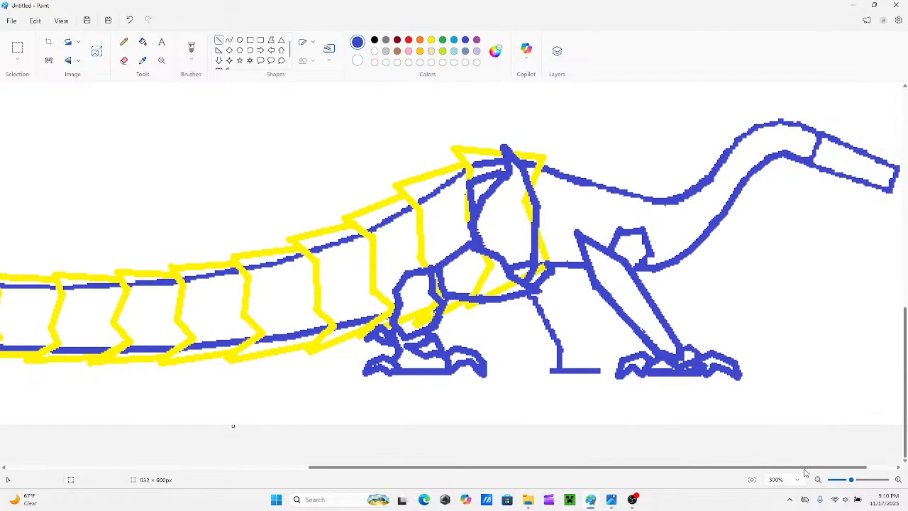
scroll(503, 344, up, 1)
scroll(522, 372, down, 1)
drag(521, 469, 282, 434)
drag(851, 480, 842, 480)
scroll(448, 332, down, 1)
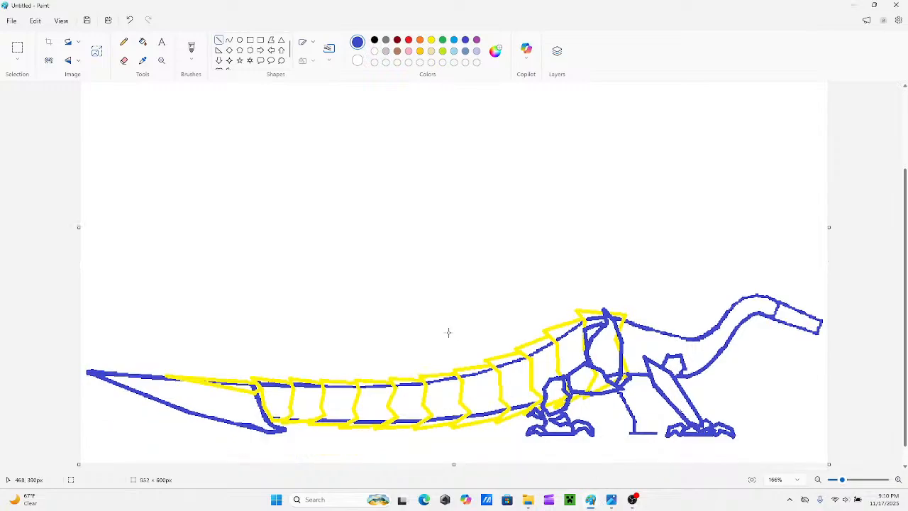
scroll(448, 332, down, 1)
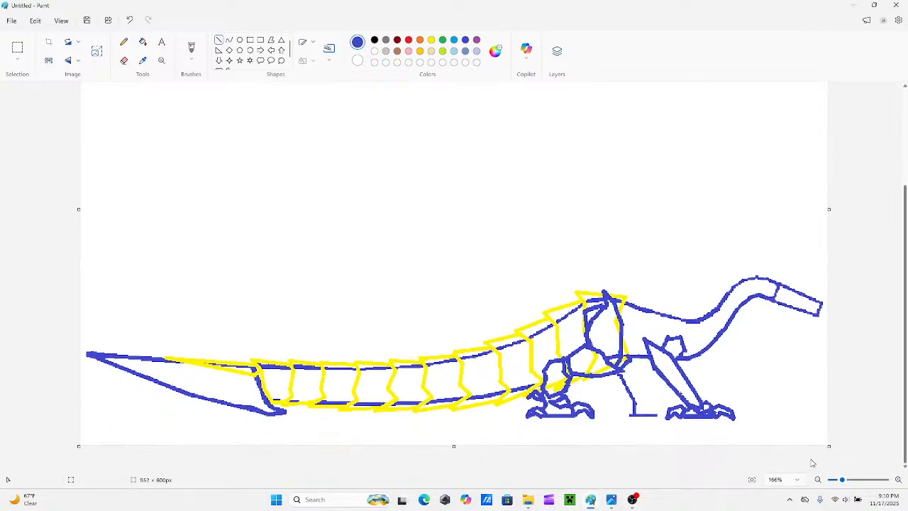
drag(843, 479, 846, 480)
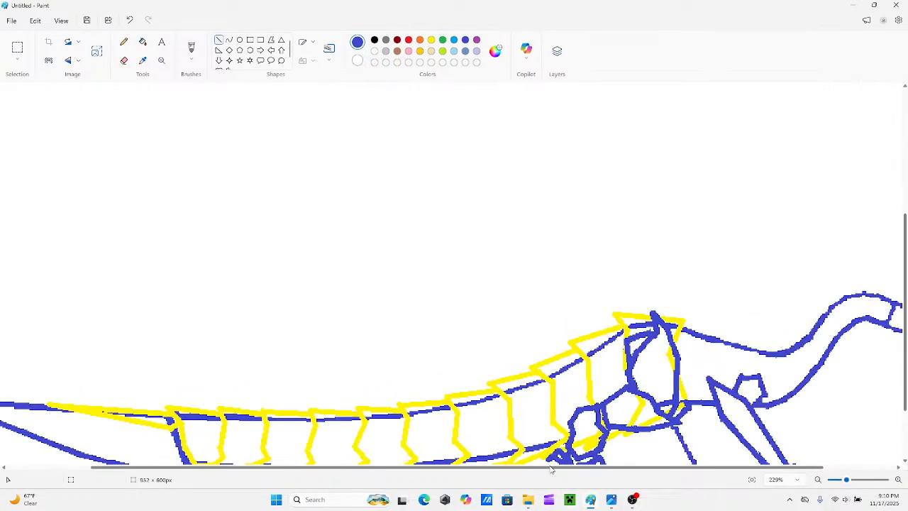
drag(551, 469, 628, 474)
scroll(652, 374, down, 3)
click(431, 40)
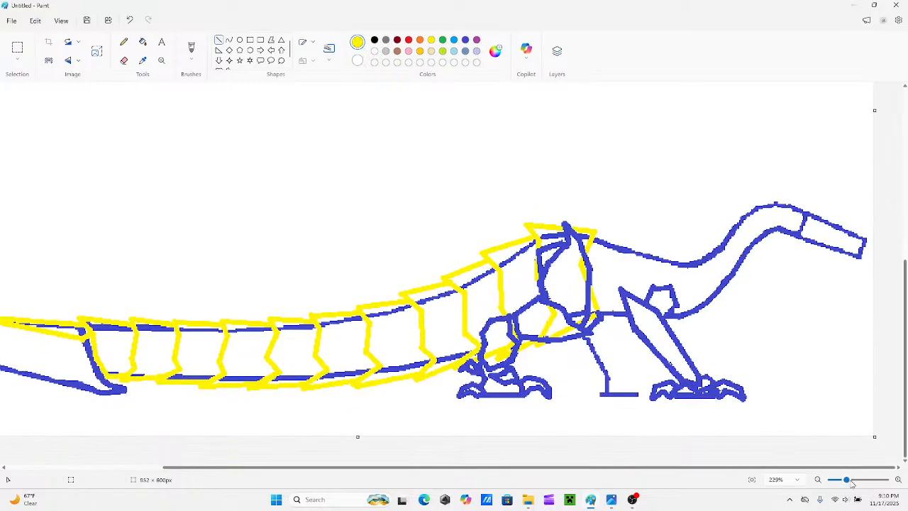
drag(851, 480, 856, 482)
drag(768, 469, 886, 465)
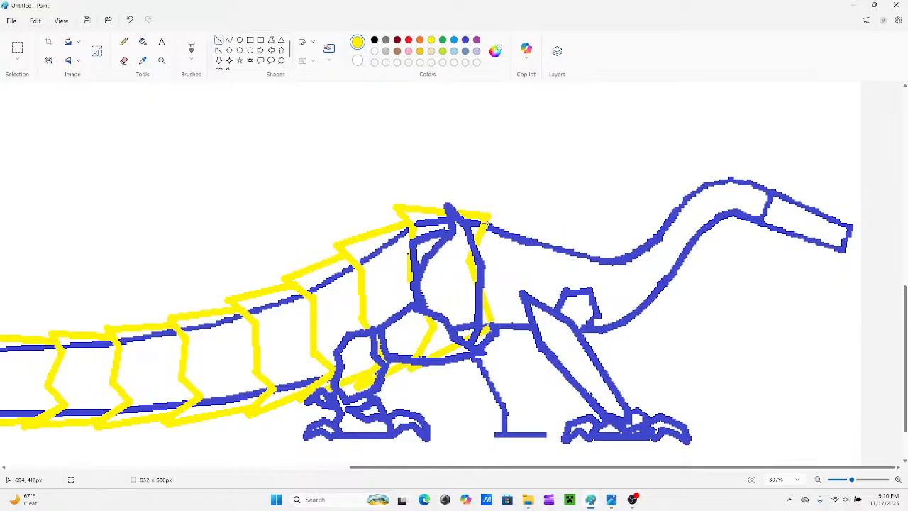
mouse_move(487, 225)
mouse_down()
mouse_move(483, 208)
mouse_move(521, 230)
mouse_up()
key(ctrl+z)
In blue, draw a bent horn sweeping up and backward from the top rear corner of the head.
drag(851, 481, 857, 481)
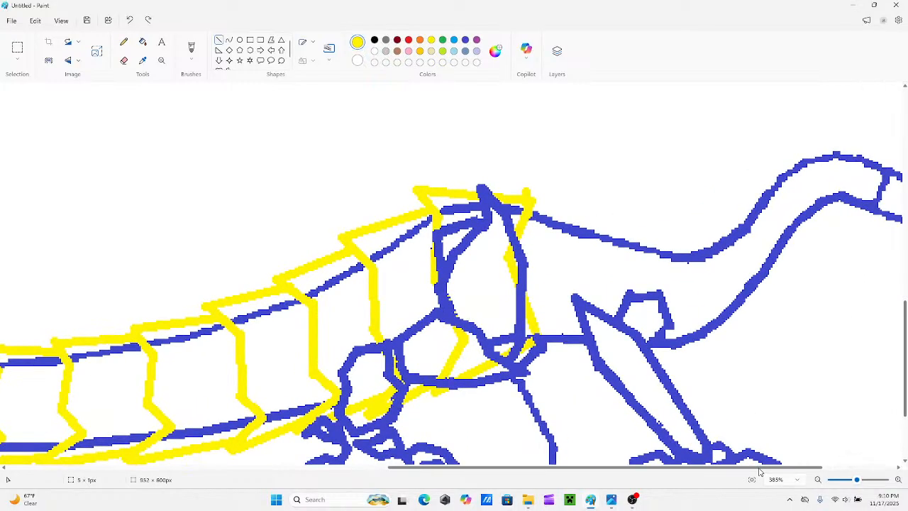
drag(761, 469, 840, 462)
scroll(840, 457, up, 3)
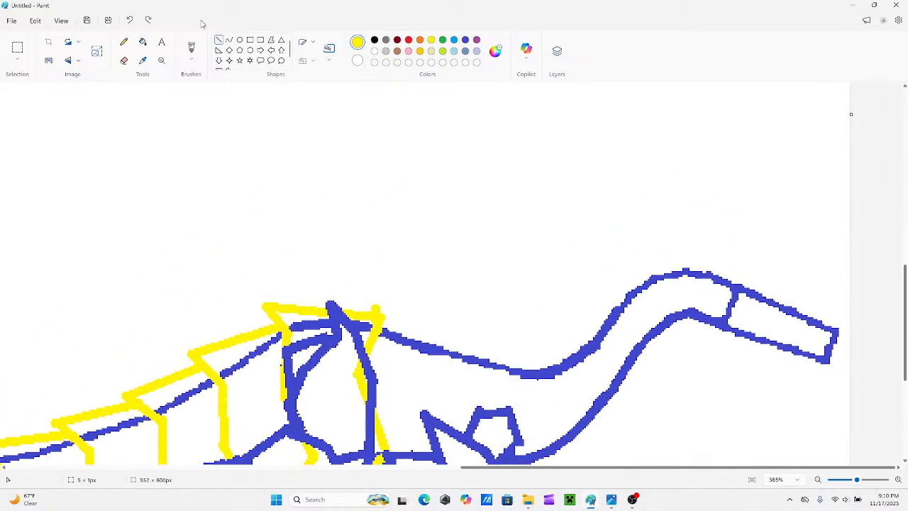
click(465, 39)
drag(738, 289, 703, 238)
key(ctrl+z)
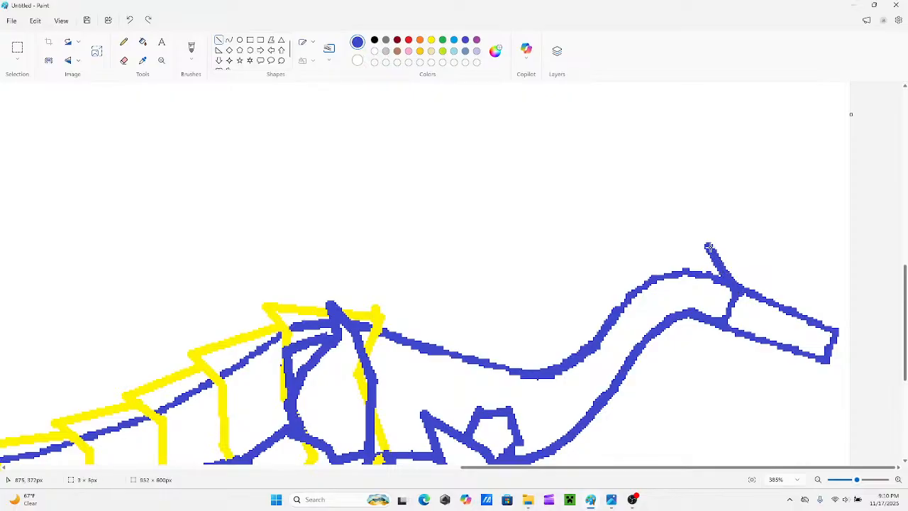
key(ctrl+z)
mouse_move(722, 272)
mouse_down()
mouse_move(714, 251)
mouse_move(687, 234)
mouse_up()
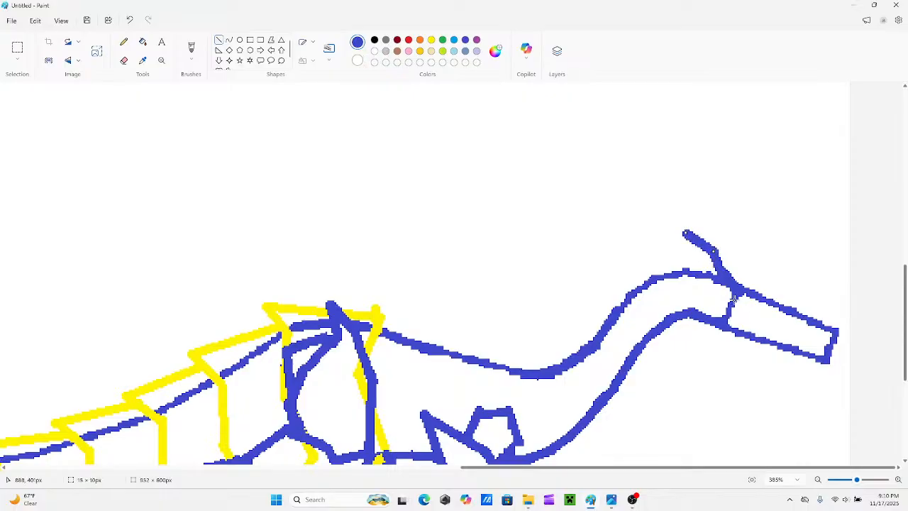
Draw two shorter blue spikes pointing back over the neck from the rear edge of the head, below the horn.
mouse_move(733, 302)
mouse_down()
mouse_move(699, 283)
mouse_move(713, 299)
mouse_up()
key(ctrl+z)
key(ctrl+z)
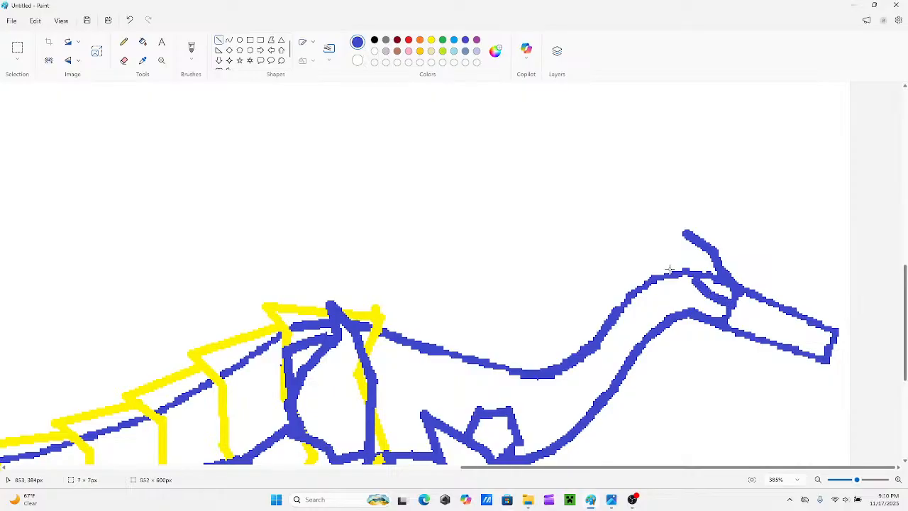
mouse_move(669, 270)
mouse_down()
mouse_move(693, 281)
mouse_move(675, 275)
mouse_up()
mouse_move(695, 305)
mouse_down()
mouse_move(725, 321)
mouse_move(687, 302)
mouse_up()
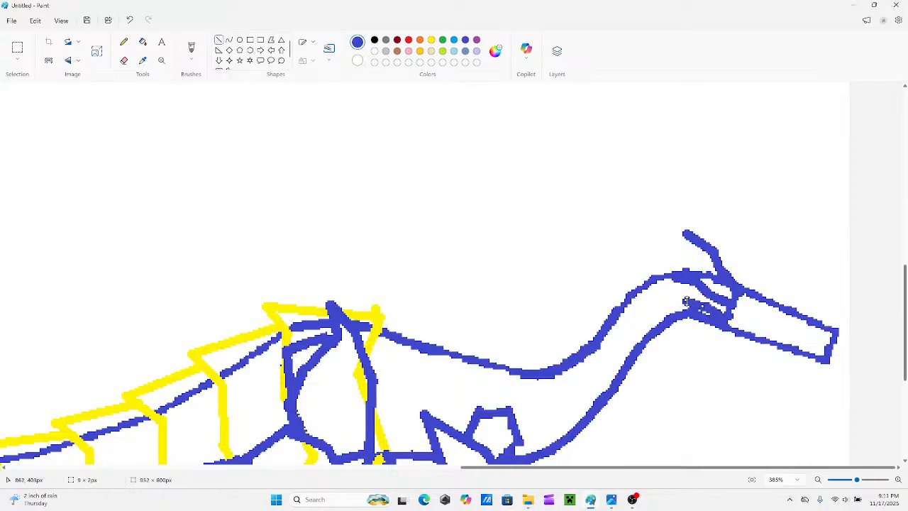
Lengthen the tip of the upper horn and extend the middle spike back along the top of the neck.
click(643, 245)
drag(686, 233, 668, 215)
drag(682, 280, 662, 274)
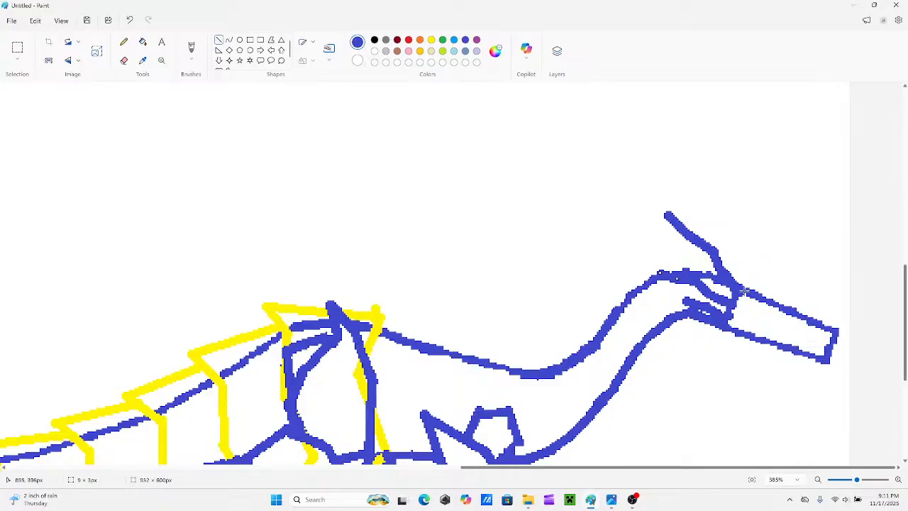
drag(748, 290, 736, 271)
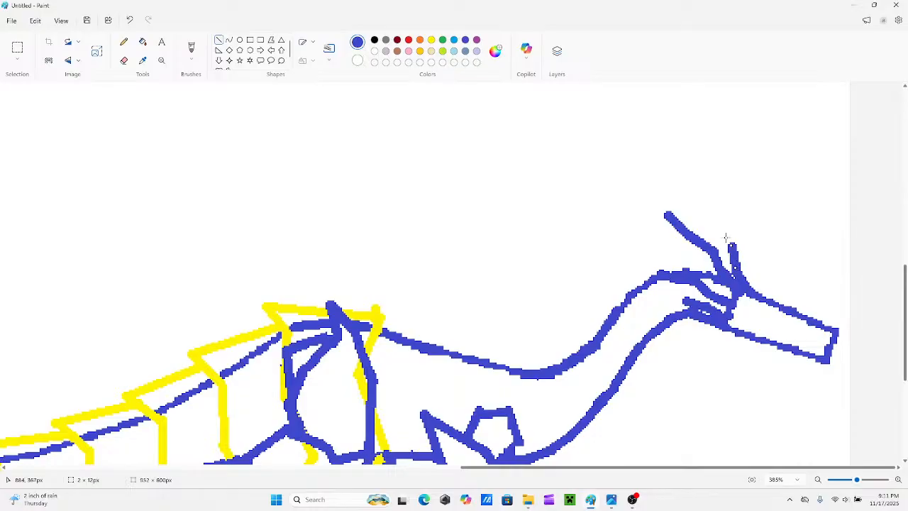
mouse_move(721, 231)
mouse_down()
mouse_move(730, 247)
mouse_move(722, 233)
mouse_up()
key(ctrl+z)
key(ctrl+z)
mouse_move(738, 274)
mouse_down()
mouse_move(722, 242)
mouse_move(703, 230)
mouse_up()
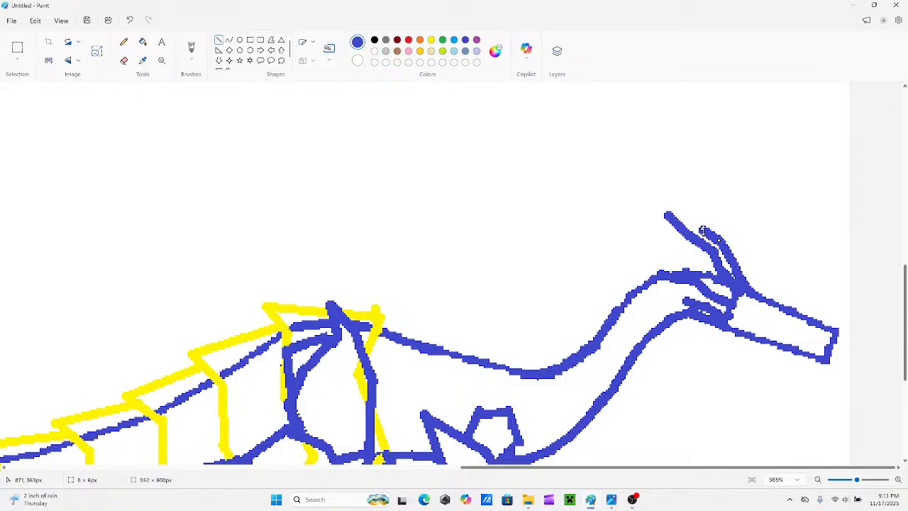
key(ctrl+z)
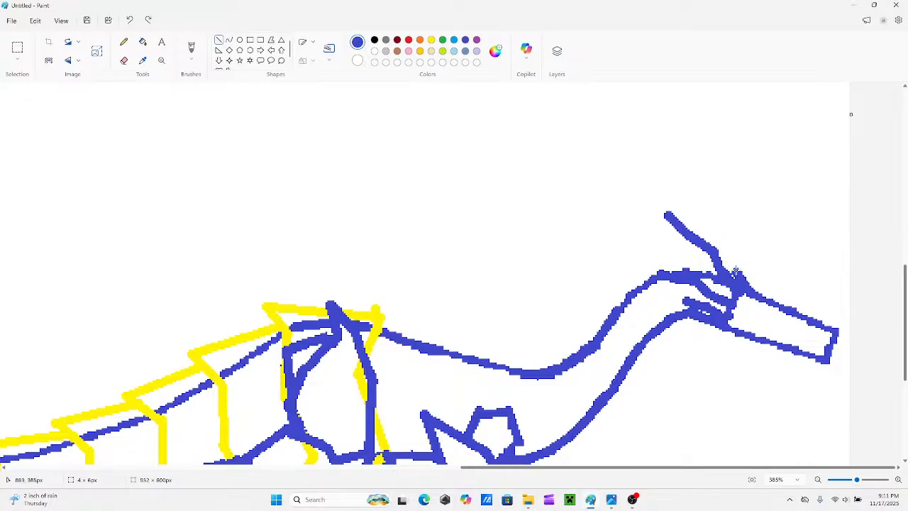
mouse_move(728, 261)
mouse_down()
mouse_move(722, 241)
mouse_move(725, 250)
mouse_up()
key(ctrl+z)
key(ctrl+z)
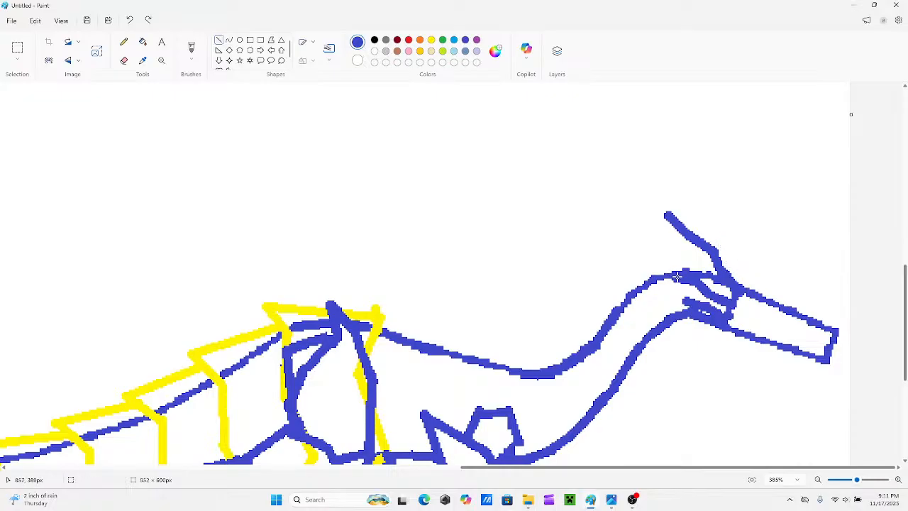
Restore the middle spike's extension and draw a second bent blue horn just in front of the first one.
key(ctrl+y)
mouse_move(746, 289)
mouse_down()
mouse_move(717, 245)
mouse_move(724, 252)
mouse_up()
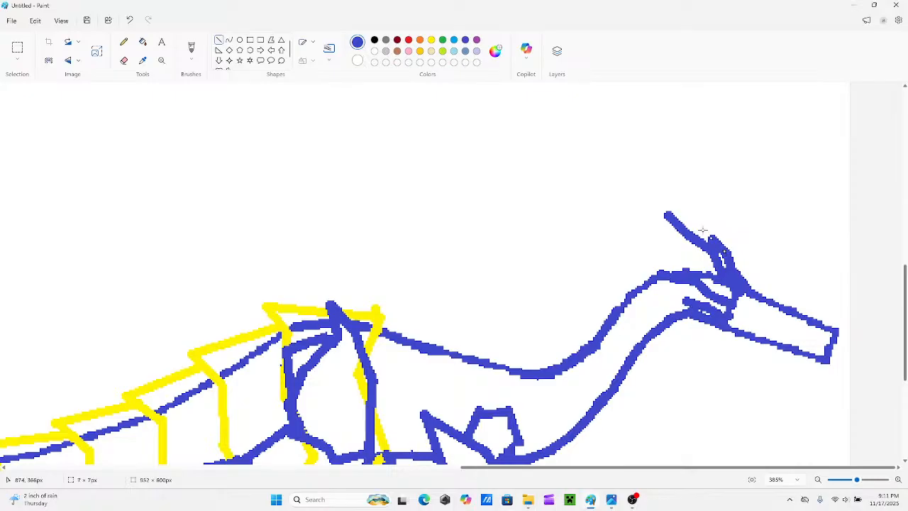
drag(703, 224, 703, 228)
click(750, 232)
Draw three small yellow oval eyes in a cluster at the rear of the head.
drag(858, 484, 870, 480)
scroll(717, 325, down, 1)
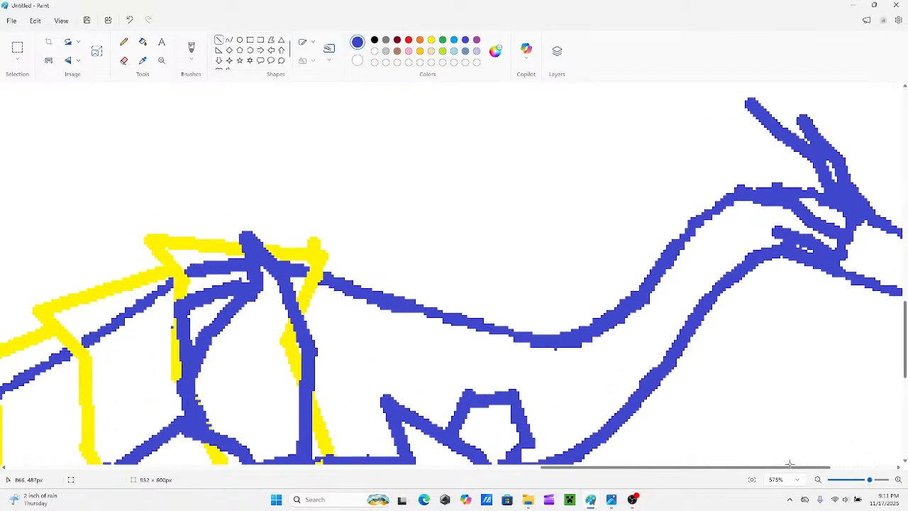
drag(790, 471, 861, 471)
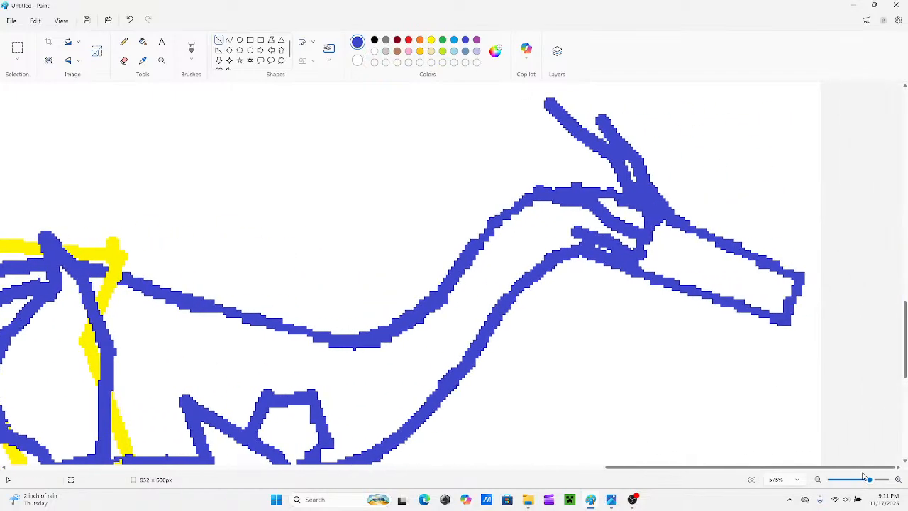
click(431, 41)
click(240, 40)
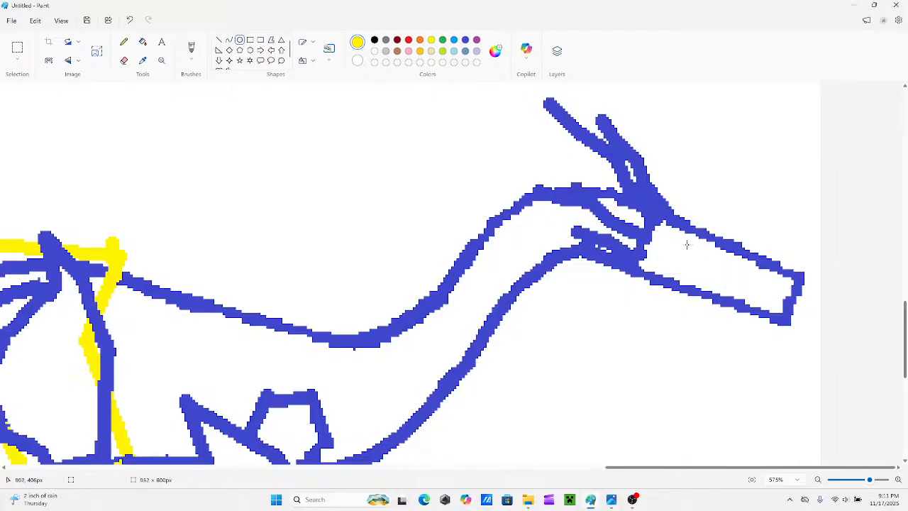
mouse_move(688, 240)
mouse_down()
mouse_move(699, 245)
mouse_move(662, 240)
mouse_move(671, 247)
mouse_move(654, 262)
mouse_up()
click(748, 197)
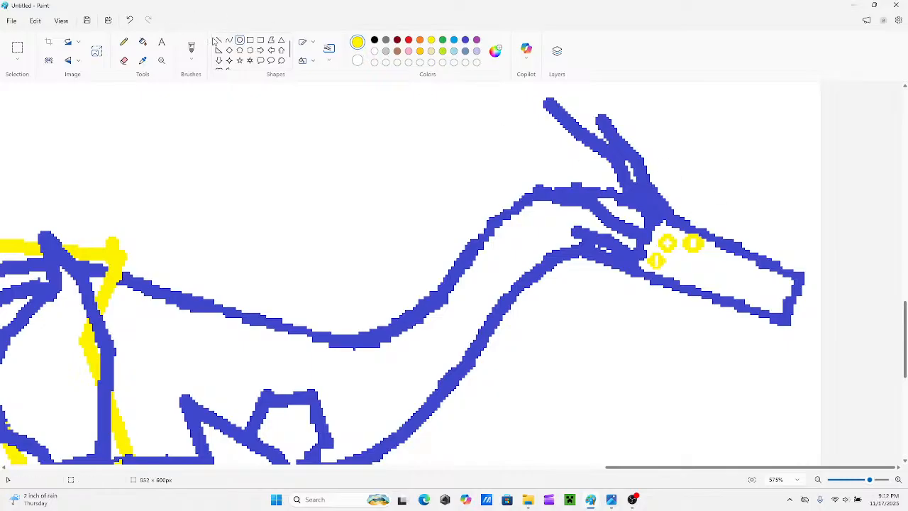
Draw a straight blue mouth line from the snout tip back to just below the front eye.
click(217, 41)
click(465, 41)
drag(791, 302, 696, 262)
click(744, 226)
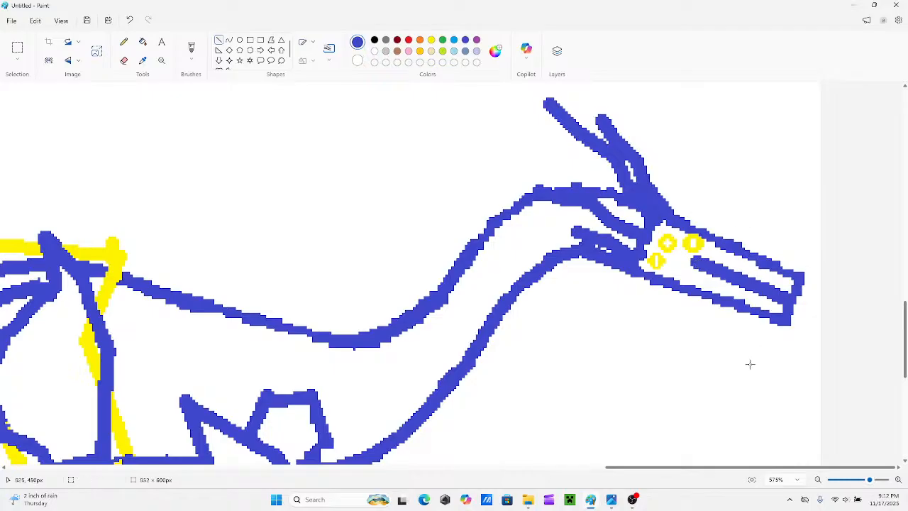
key(ctrl+z)
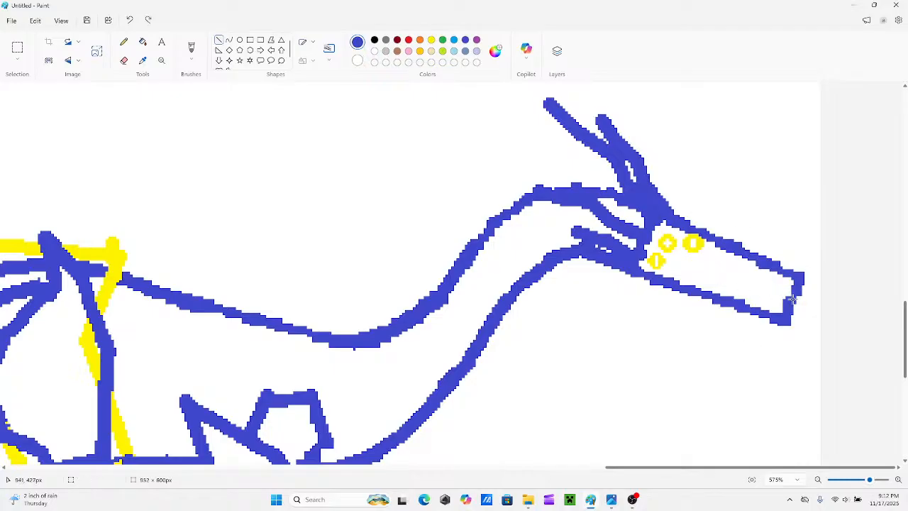
drag(793, 300, 692, 263)
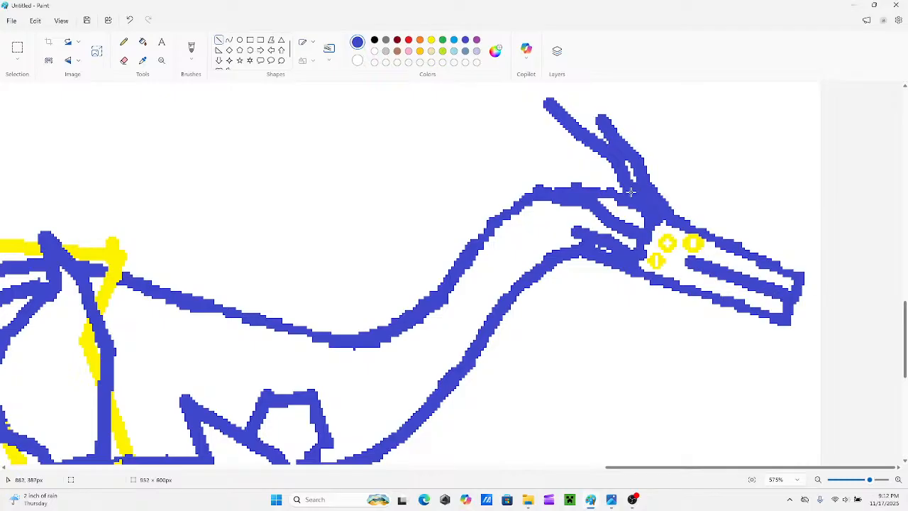
scroll(682, 256, up, 1)
scroll(724, 272, down, 1)
mouse_move(806, 277)
mouse_down()
mouse_move(768, 243)
mouse_move(791, 250)
mouse_move(803, 257)
mouse_move(800, 281)
mouse_move(783, 249)
mouse_move(674, 200)
mouse_move(792, 261)
mouse_up()
key(ctrl+z)
key(ctrl+z)
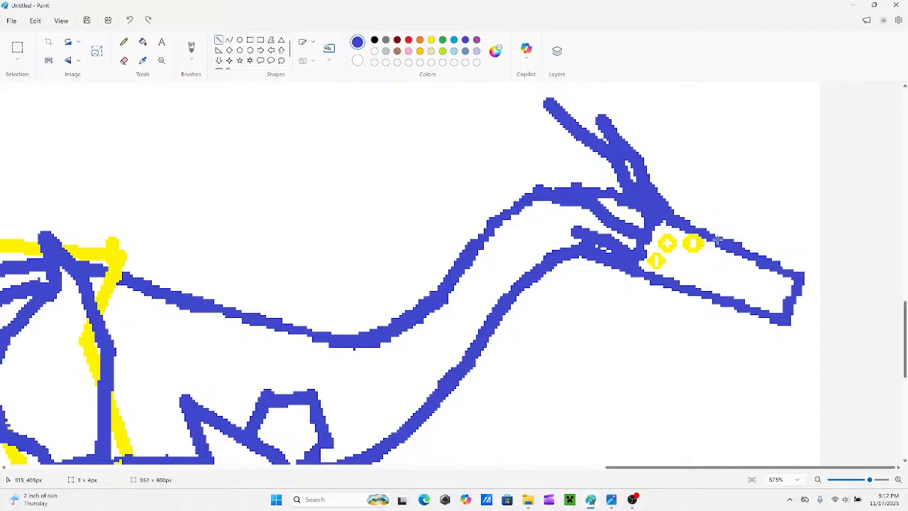
key(ctrl+y)
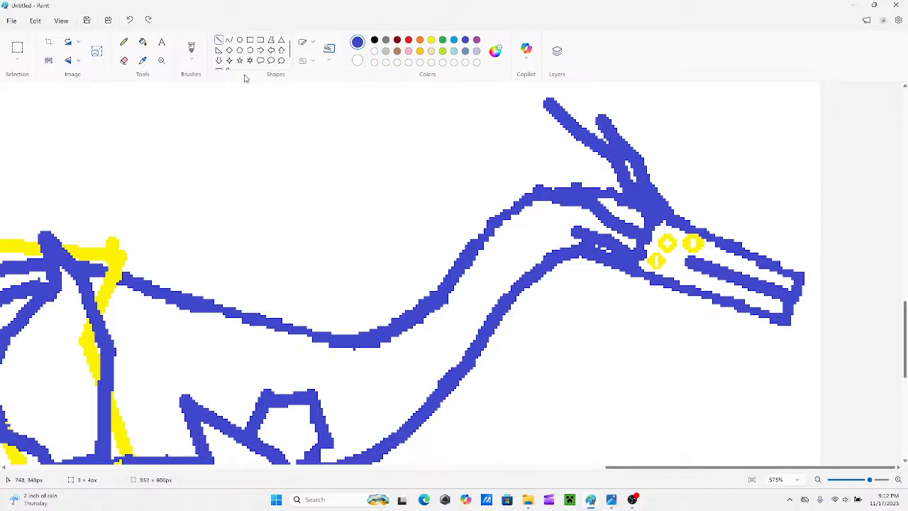
click(124, 60)
mouse_move(766, 268)
mouse_down()
mouse_move(792, 274)
mouse_move(691, 220)
mouse_move(747, 245)
mouse_up()
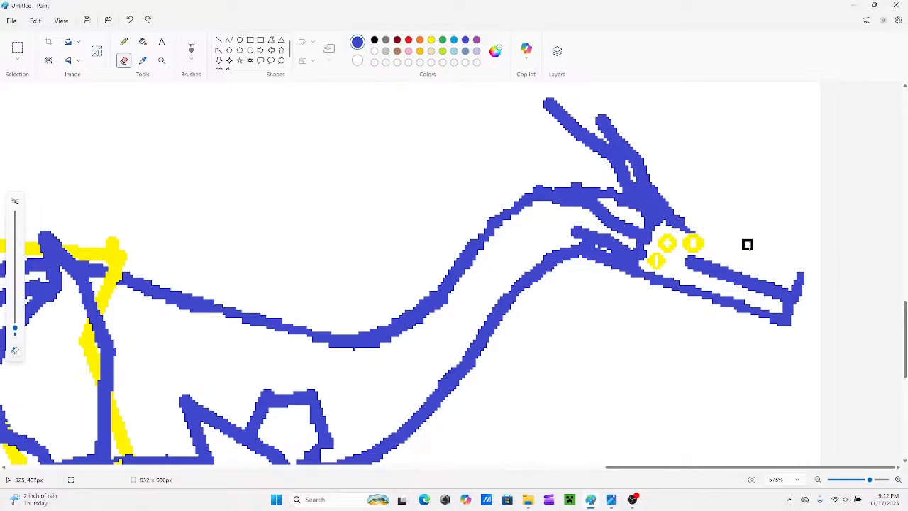
click(219, 40)
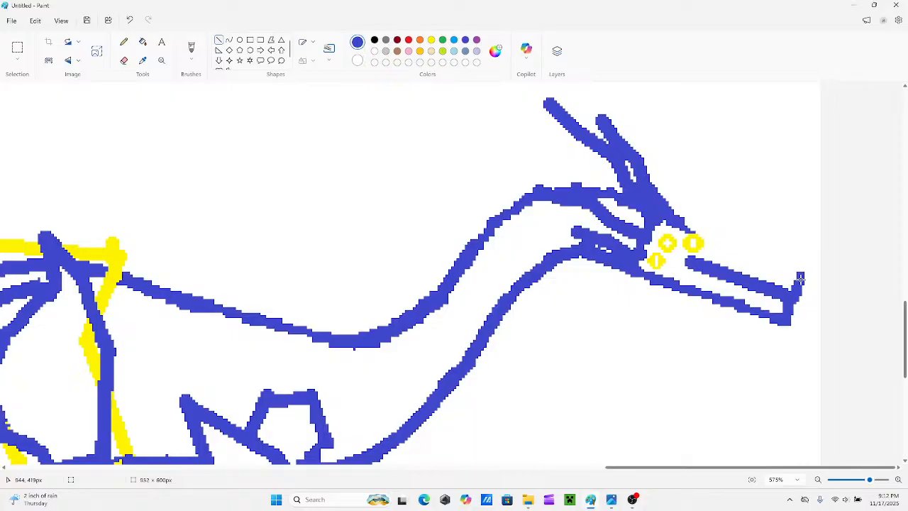
drag(800, 280, 683, 224)
drag(801, 276, 797, 261)
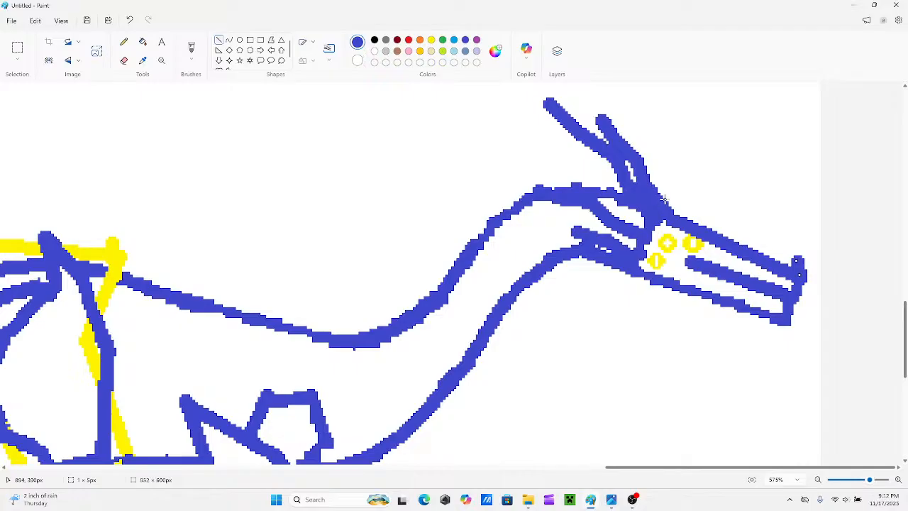
drag(664, 200, 800, 262)
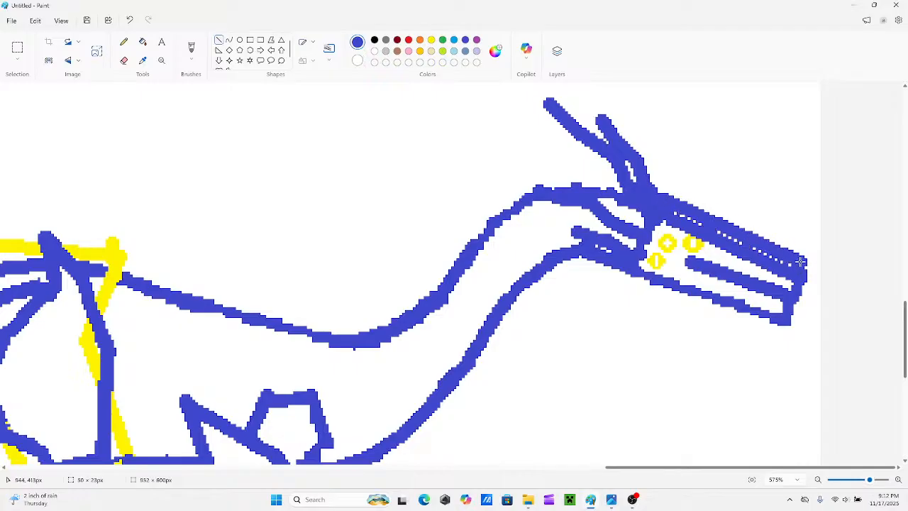
key(ctrl+z)
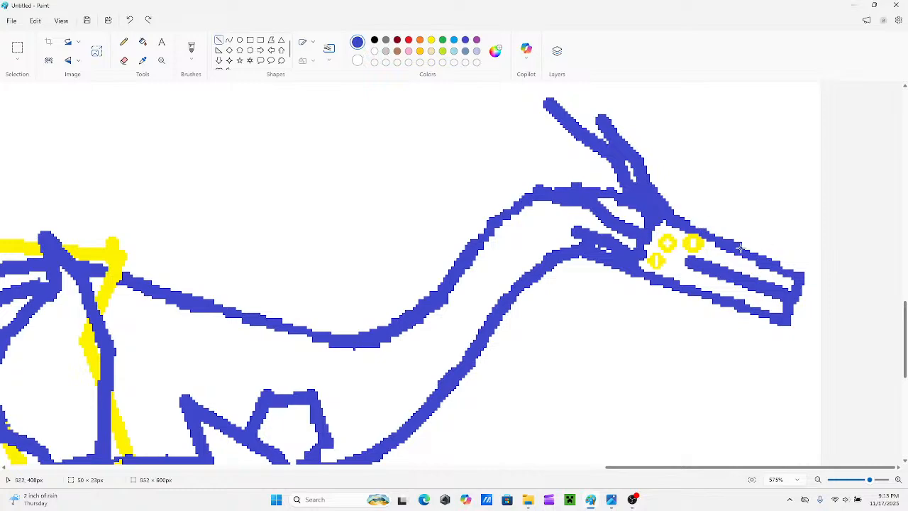
Draw a yellow face plate from the top of the snout over the brow, behind the eyes and under the jaw.
mouse_move(723, 241)
mouse_down()
mouse_move(686, 224)
mouse_move(692, 208)
mouse_up()
click(432, 39)
drag(742, 247, 691, 206)
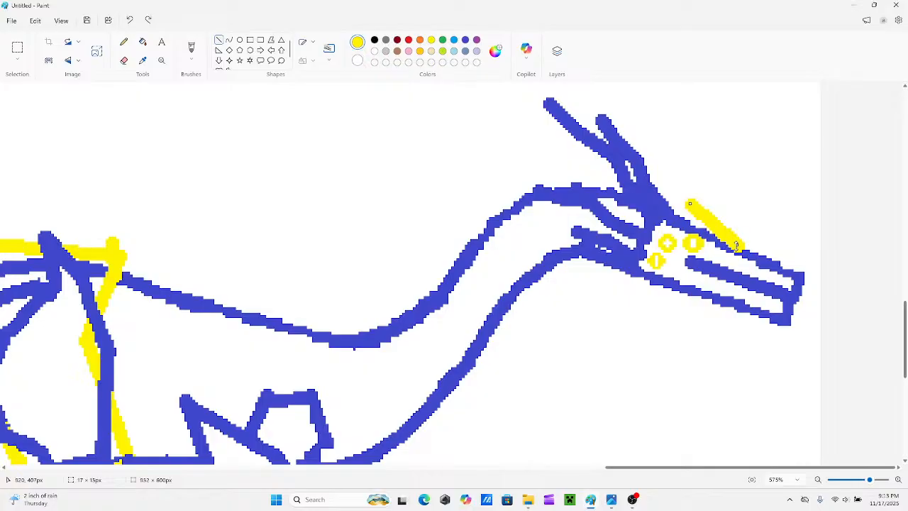
drag(737, 246, 725, 239)
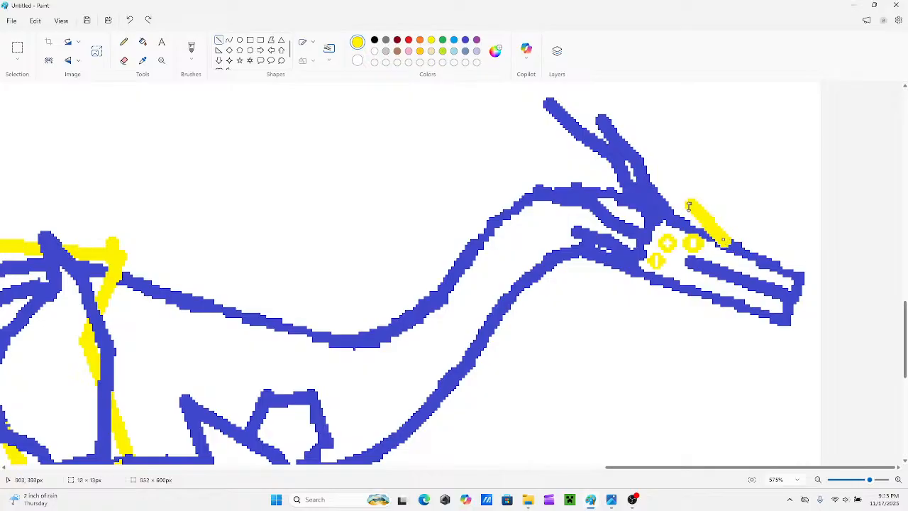
drag(688, 206, 651, 211)
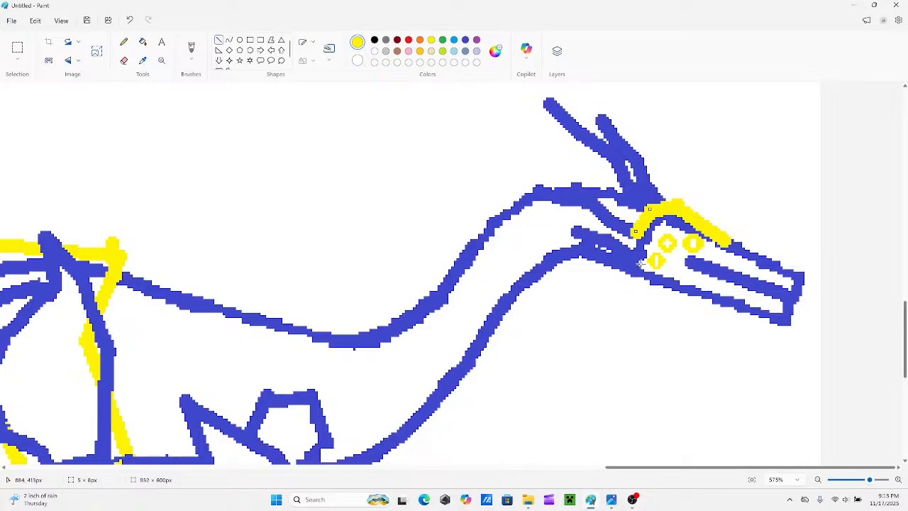
mouse_move(639, 259)
mouse_down()
mouse_move(630, 231)
mouse_move(634, 261)
mouse_move(607, 280)
mouse_up()
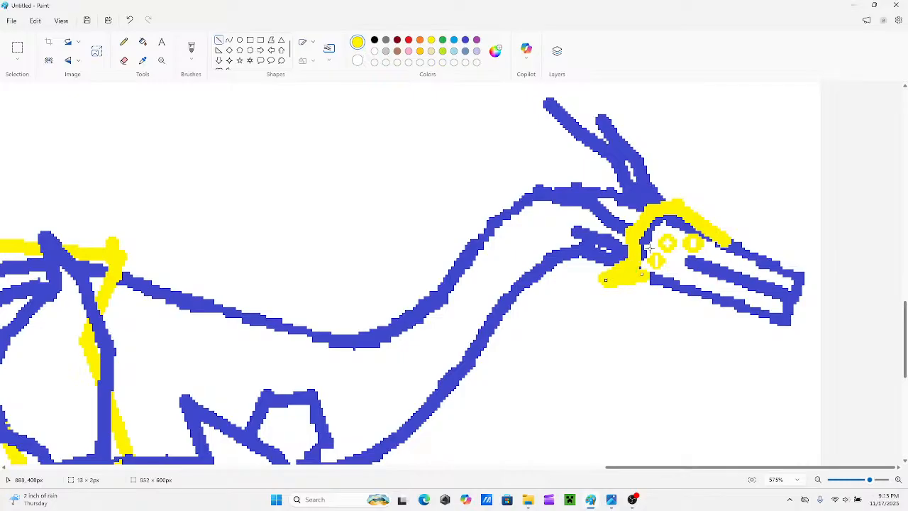
Thicken the yellow face plate along its inner edge behind the eyes and beneath the brow.
mouse_move(648, 247)
mouse_down()
mouse_move(638, 269)
mouse_move(647, 239)
mouse_up()
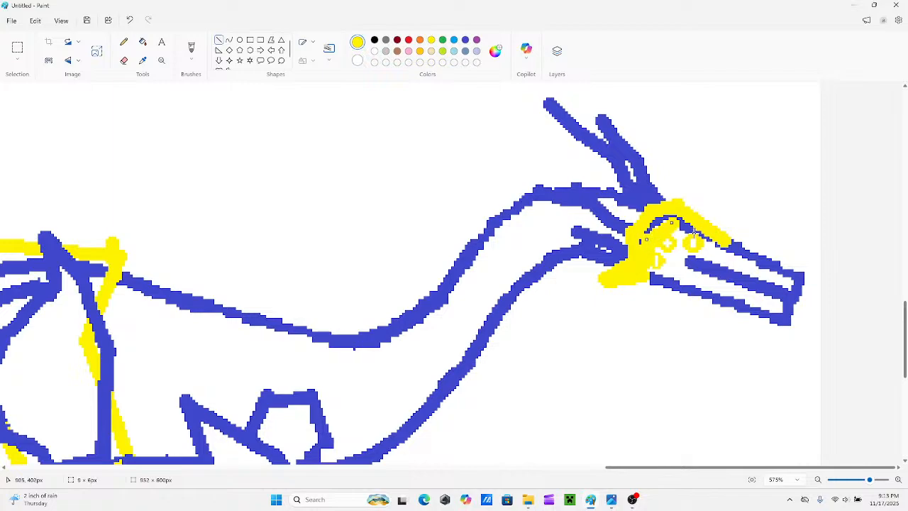
drag(725, 246, 716, 241)
drag(672, 218, 675, 221)
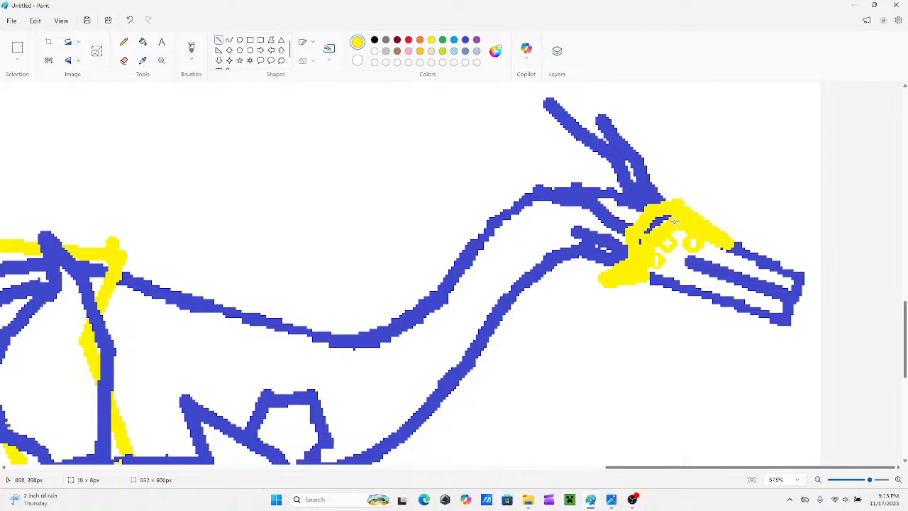
click(735, 210)
Trace the front edge of the second horn and the rear edge of the first horn in yellow.
drag(671, 203, 650, 176)
drag(605, 117, 641, 154)
drag(655, 211, 624, 189)
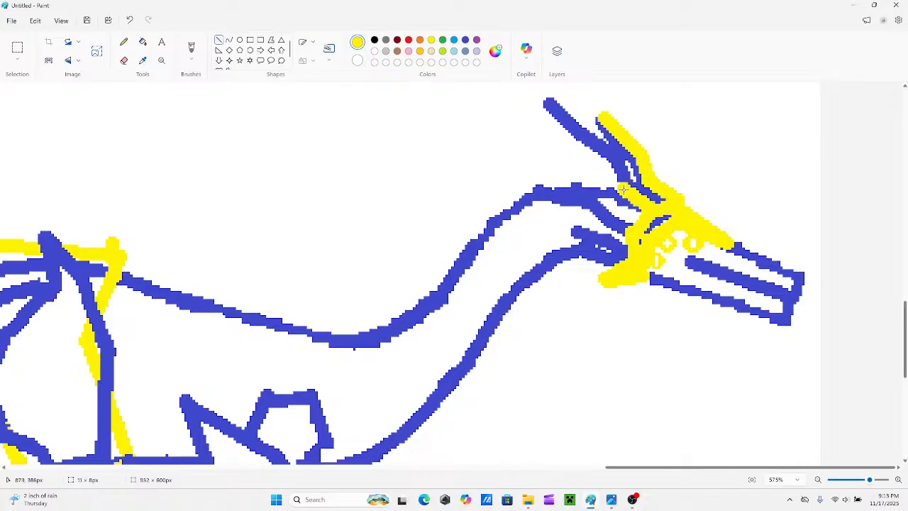
drag(615, 155, 625, 185)
drag(577, 135, 608, 156)
drag(548, 101, 574, 135)
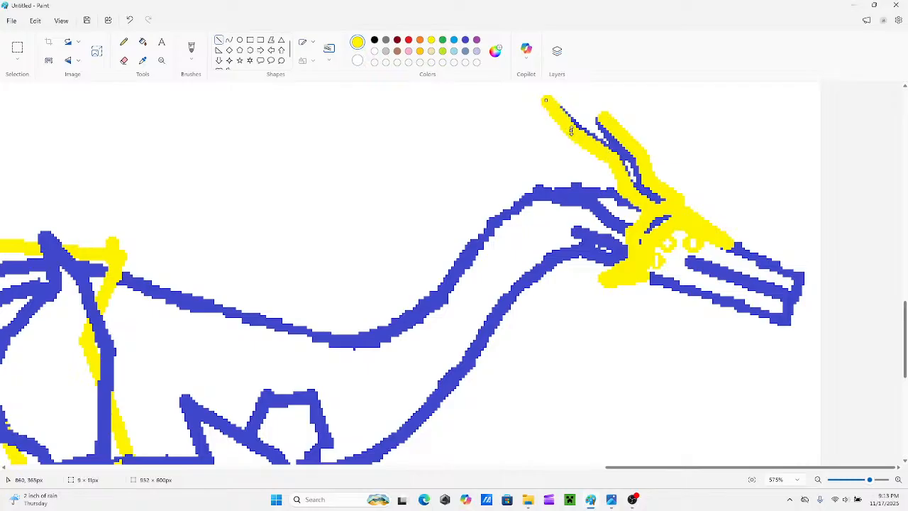
Draw two yellow spikes sweeping back from the rear of the face plate, tracing the blue horns beside the neck.
click(548, 144)
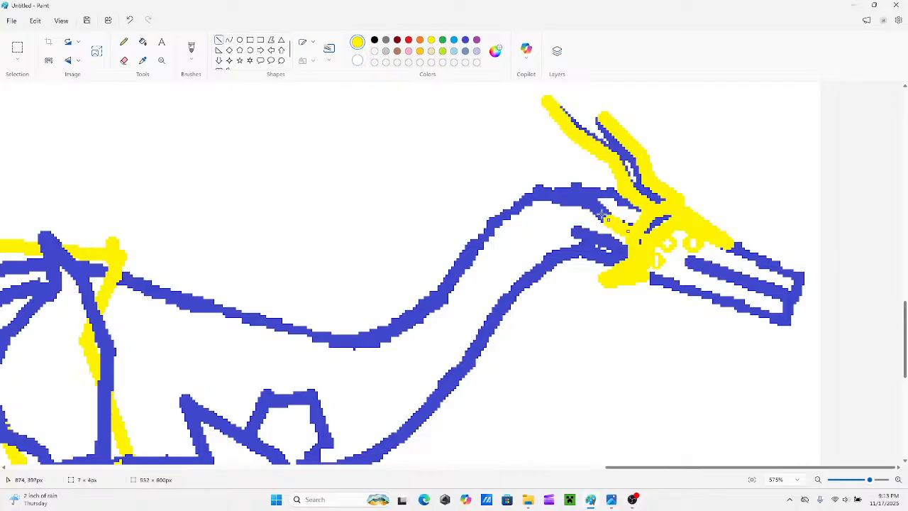
mouse_move(579, 192)
mouse_down()
mouse_move(606, 218)
mouse_move(550, 184)
mouse_up()
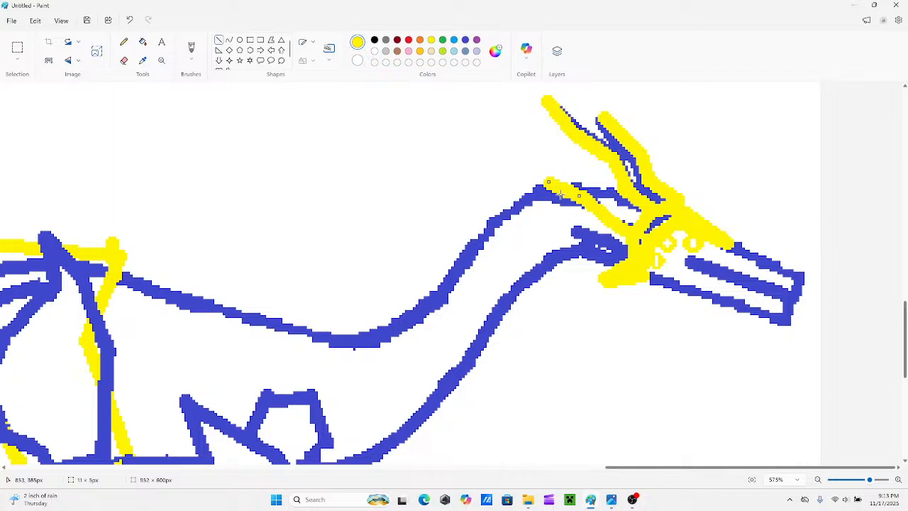
drag(634, 256, 610, 243)
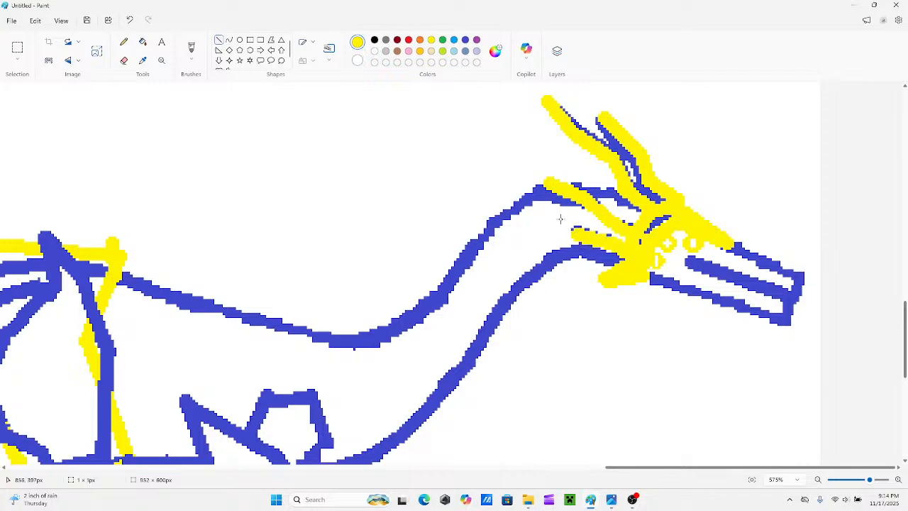
mouse_move(562, 220)
mouse_down()
mouse_move(575, 232)
mouse_move(556, 224)
mouse_move(548, 236)
mouse_up()
key(ctrl+z)
key(ctrl+z)
scroll(627, 309, down, 3)
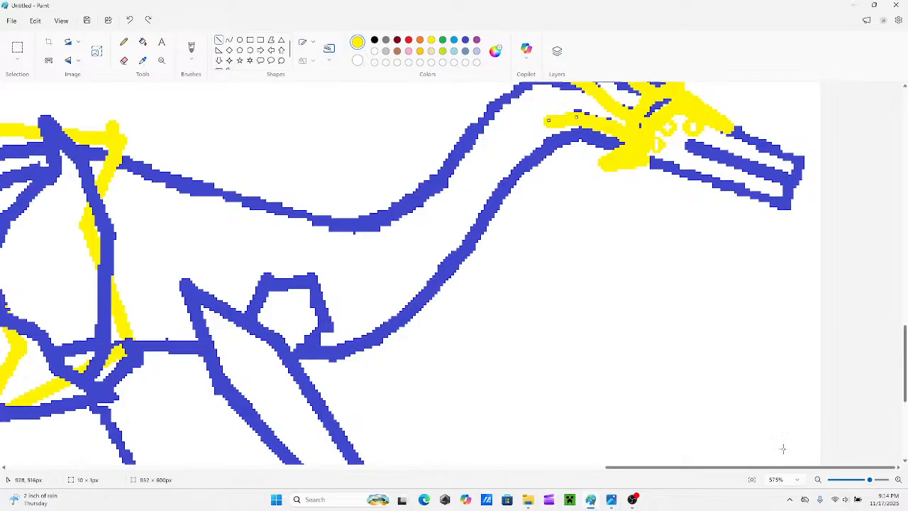
click(867, 488)
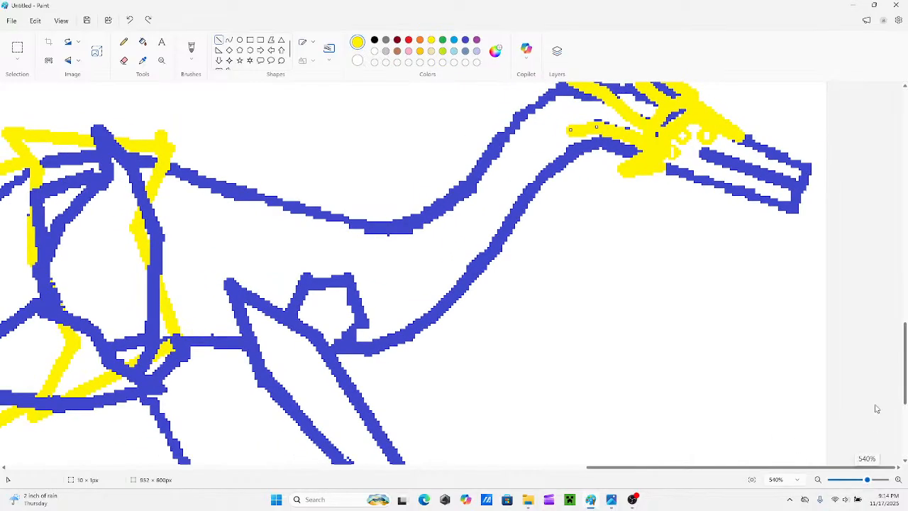
scroll(649, 324, up, 3)
drag(867, 481, 864, 481)
scroll(639, 304, down, 2)
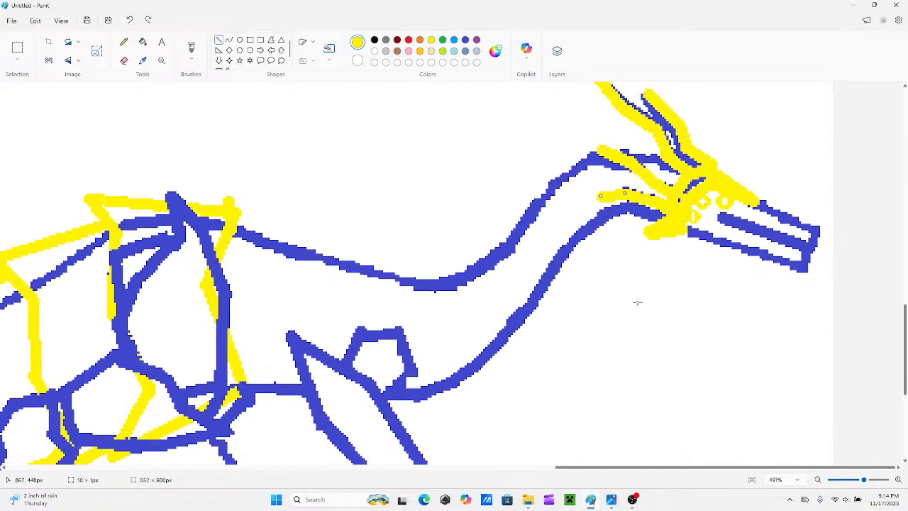
scroll(381, 156, up, 3)
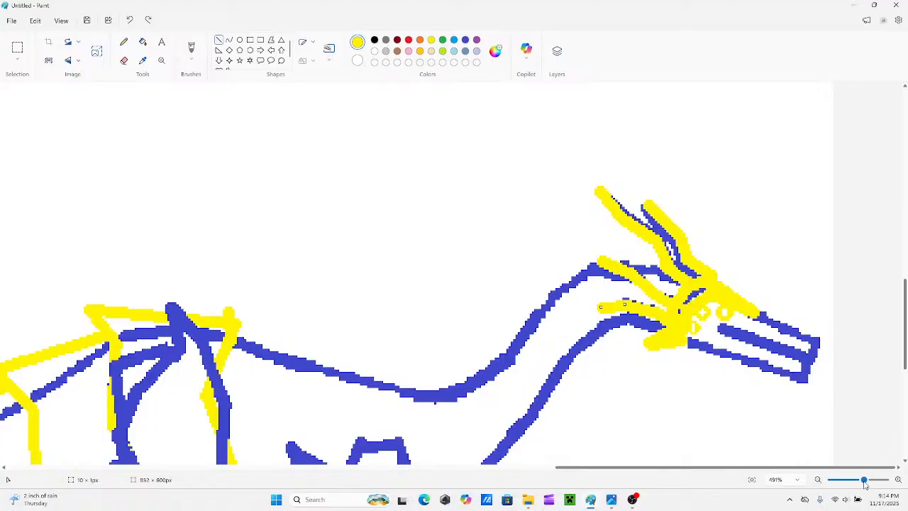
drag(864, 481, 867, 480)
scroll(514, 266, down, 5)
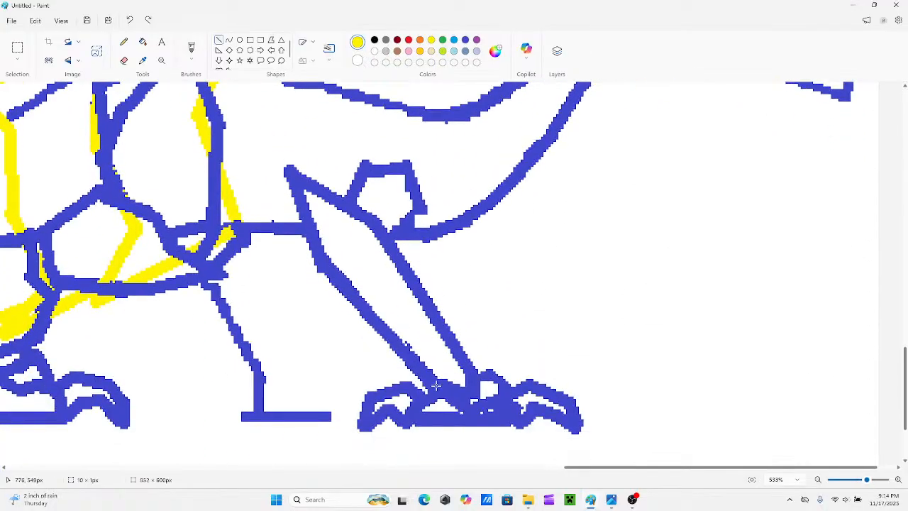
scroll(371, 324, up, 4)
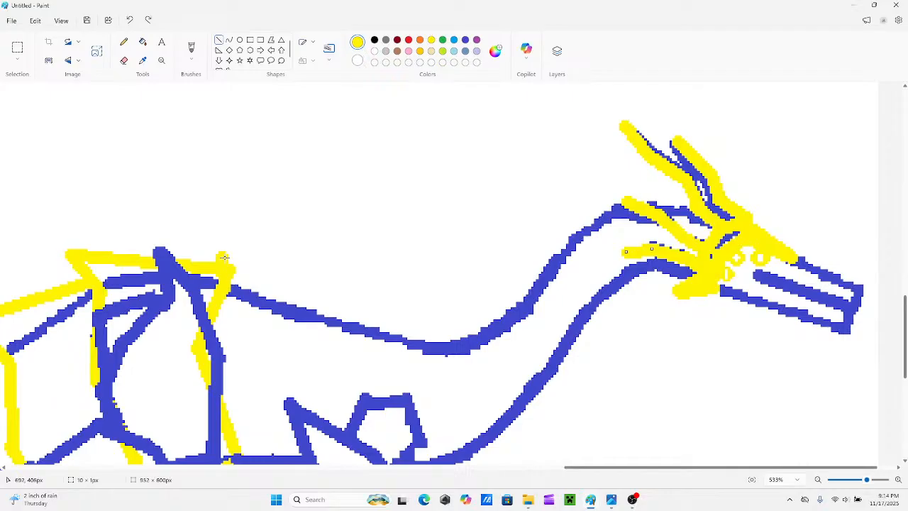
drag(225, 257, 261, 277)
key(ctrl+z)
Draw three overlapping yellow plates along the top of the neck, starting behind the horns and stepping down toward the body.
mouse_move(698, 207)
mouse_down()
mouse_move(655, 186)
mouse_move(623, 199)
mouse_move(648, 201)
mouse_move(576, 222)
mouse_move(601, 210)
mouse_up()
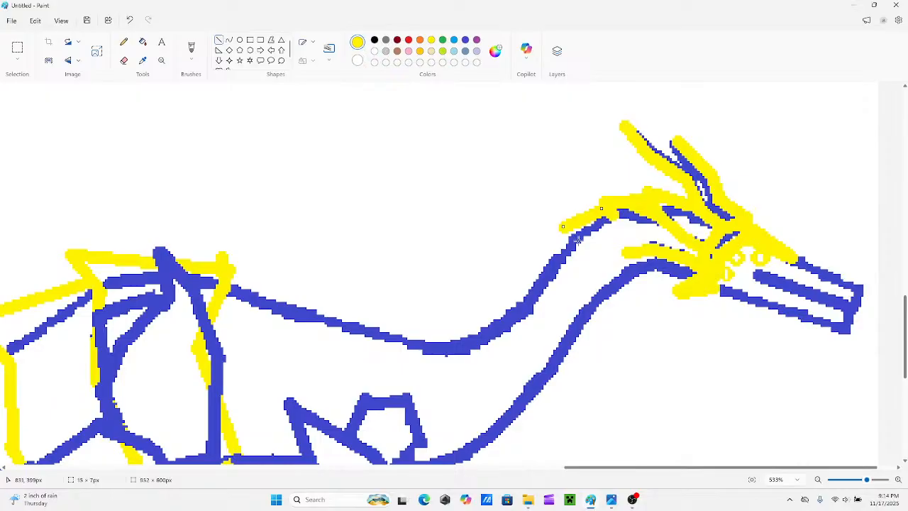
drag(578, 241, 566, 233)
scroll(529, 247, down, 2)
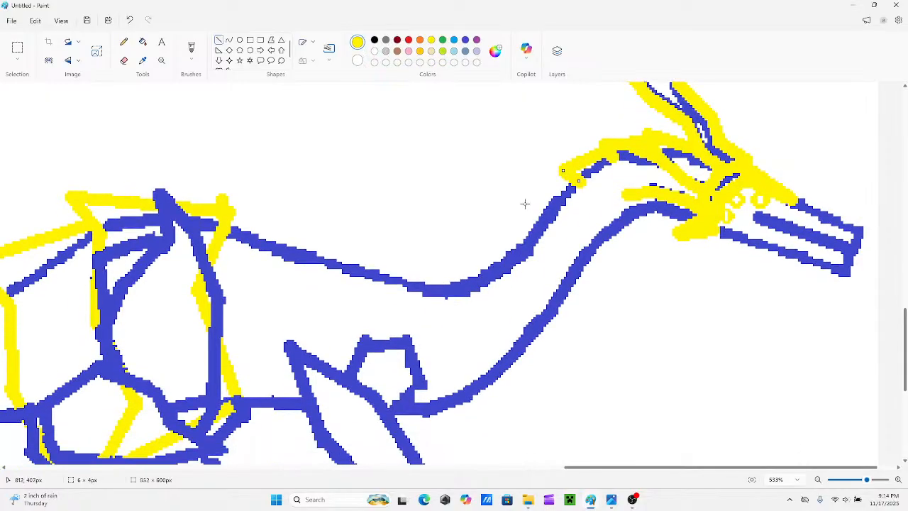
drag(525, 204, 566, 178)
mouse_move(522, 203)
mouse_down()
mouse_move(551, 214)
mouse_move(530, 207)
mouse_up()
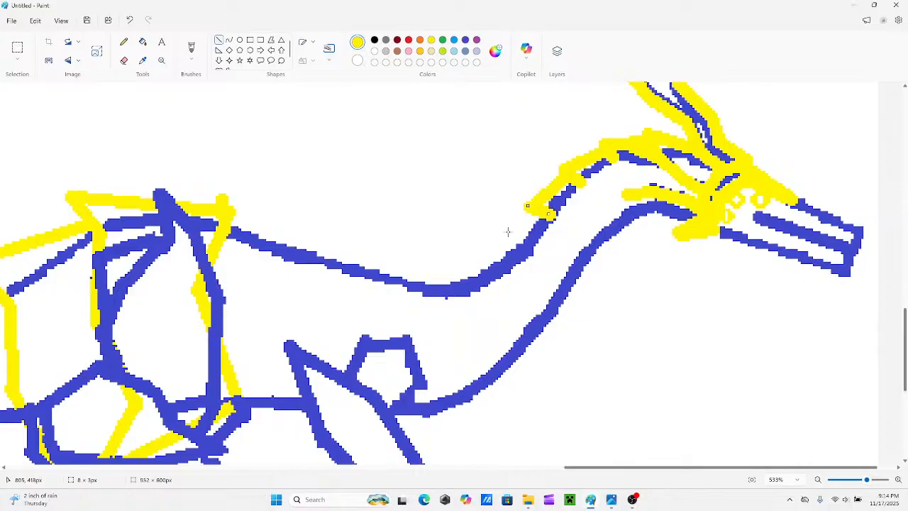
drag(494, 244, 533, 211)
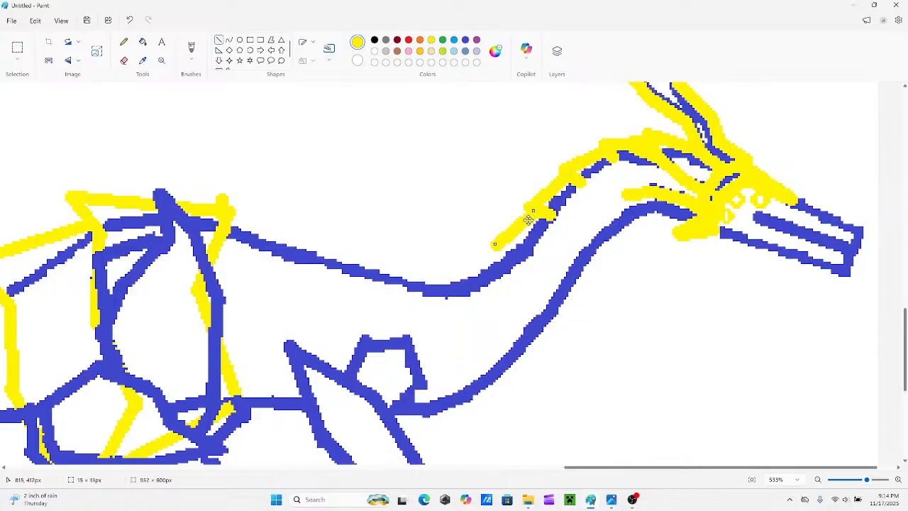
drag(496, 244, 504, 246)
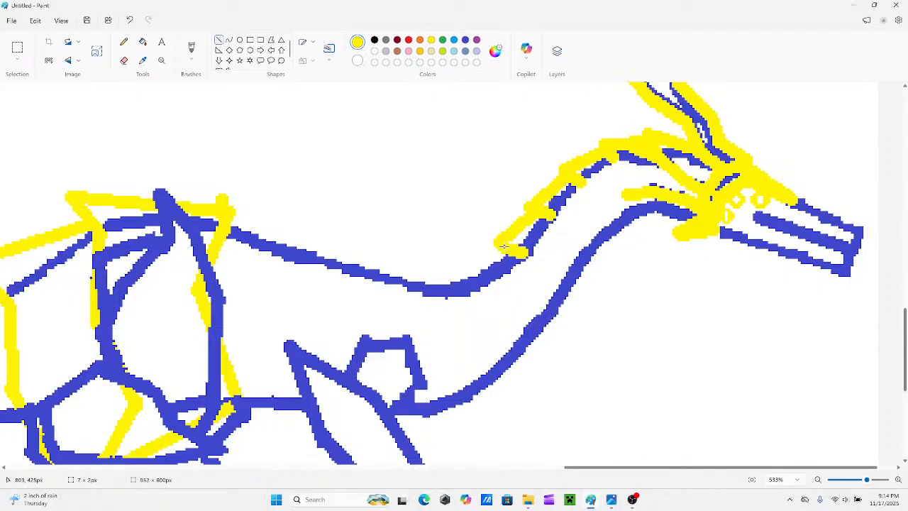
Add two more yellow plates along the lower part of the neck's top edge, ending where the neck meets the back.
scroll(473, 238, down, 1)
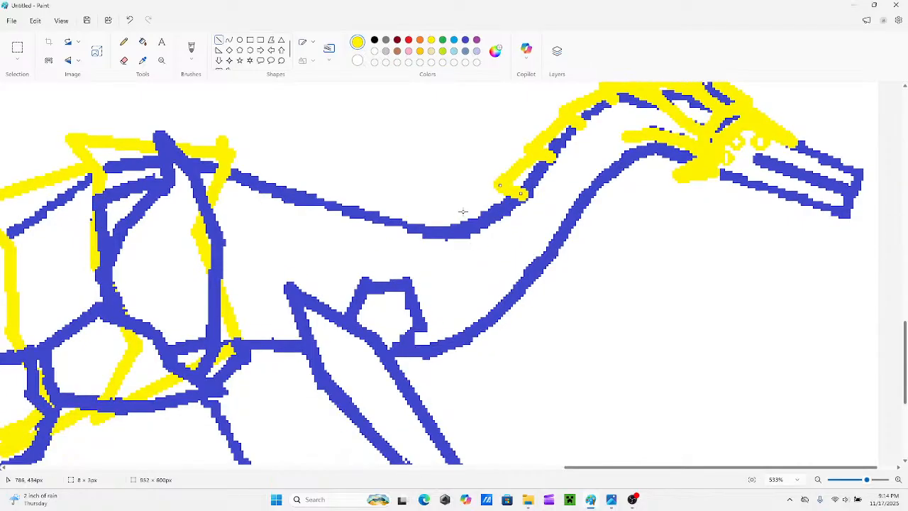
drag(462, 210, 499, 190)
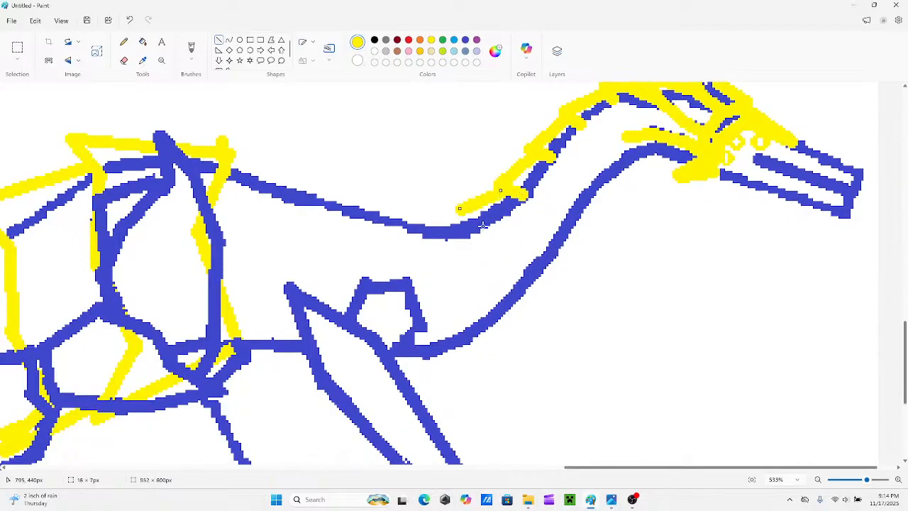
drag(487, 227, 462, 213)
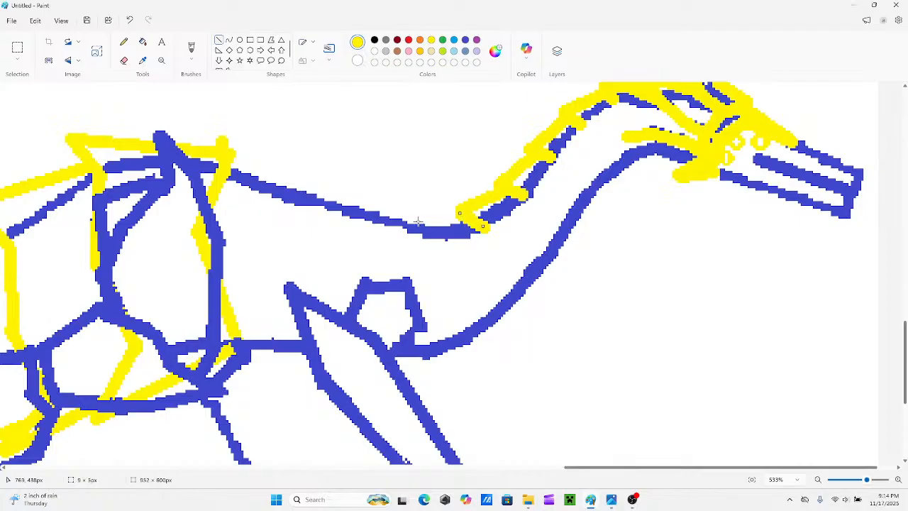
mouse_move(417, 211)
mouse_down()
mouse_move(469, 215)
mouse_move(416, 213)
mouse_up()
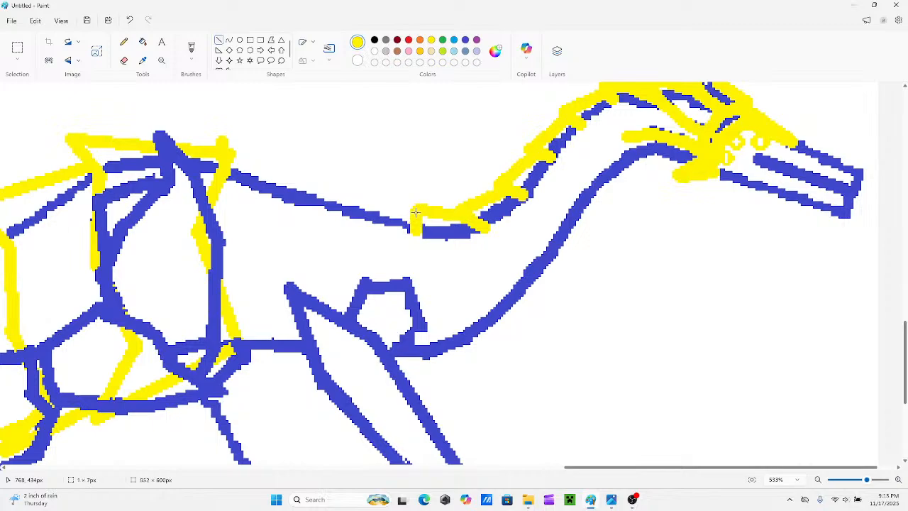
Draw bent yellow bands across the neck from the corner of each upper plate to the underside.
mouse_move(489, 233)
mouse_down()
mouse_move(499, 261)
mouse_move(527, 270)
mouse_move(526, 300)
mouse_up()
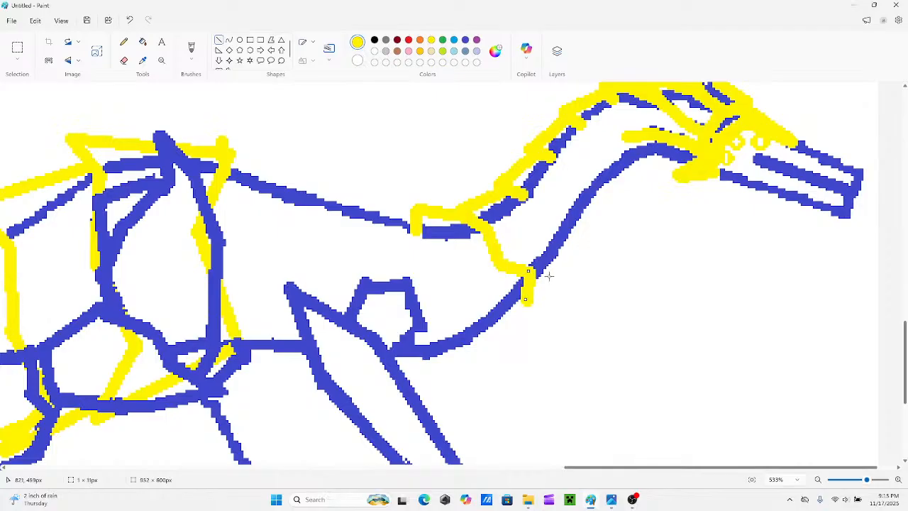
mouse_move(523, 193)
mouse_down()
mouse_move(533, 226)
mouse_move(568, 233)
mouse_move(564, 248)
mouse_move(598, 245)
mouse_up()
scroll(550, 239, up, 3)
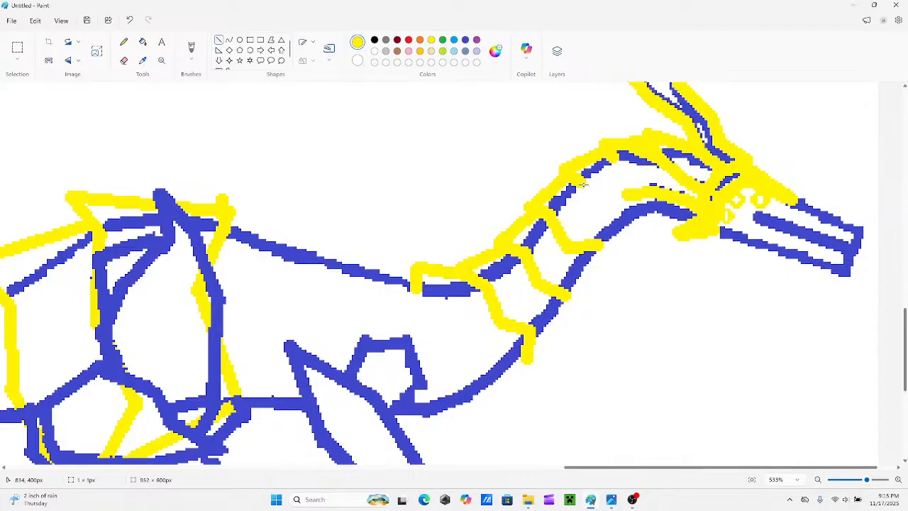
mouse_move(581, 184)
mouse_down()
mouse_move(598, 215)
mouse_move(623, 222)
mouse_up()
mouse_move(619, 164)
mouse_down()
mouse_move(616, 193)
mouse_move(627, 203)
mouse_move(617, 197)
mouse_up()
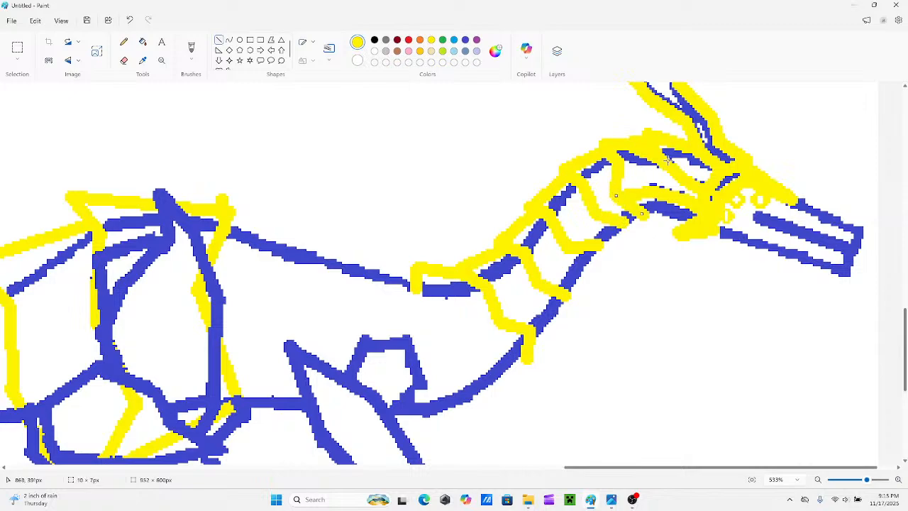
Draw the last yellow band behind the head and join the band ends with pointed plates along the underside of the neck.
mouse_move(659, 154)
mouse_down()
mouse_move(660, 222)
mouse_move(638, 223)
mouse_move(638, 232)
mouse_move(603, 245)
mouse_move(599, 274)
mouse_move(565, 301)
mouse_move(567, 327)
mouse_up()
drag(598, 258, 569, 328)
drag(597, 251, 594, 247)
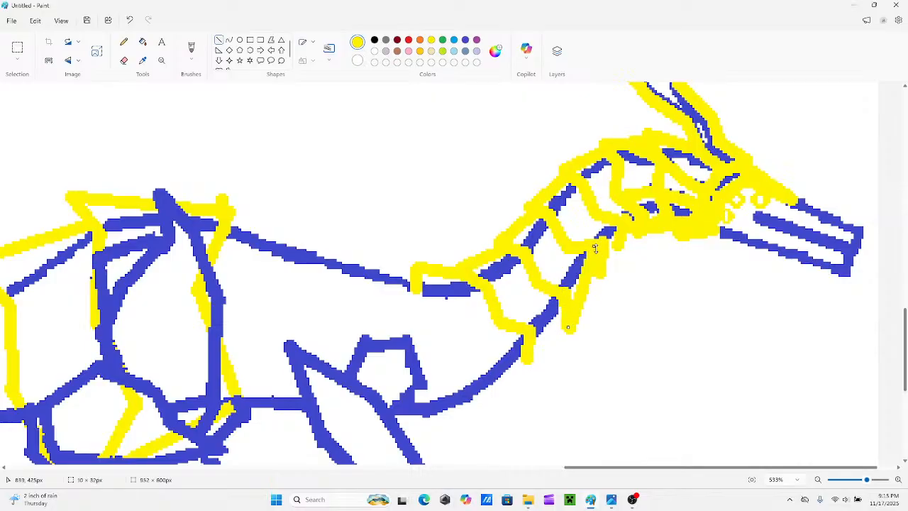
drag(529, 361, 525, 372)
key(ctrl+z)
drag(561, 314, 525, 361)
Extend the row of yellow plates from the base of the neck along the back toward the shoulder.
scroll(487, 294, down, 3)
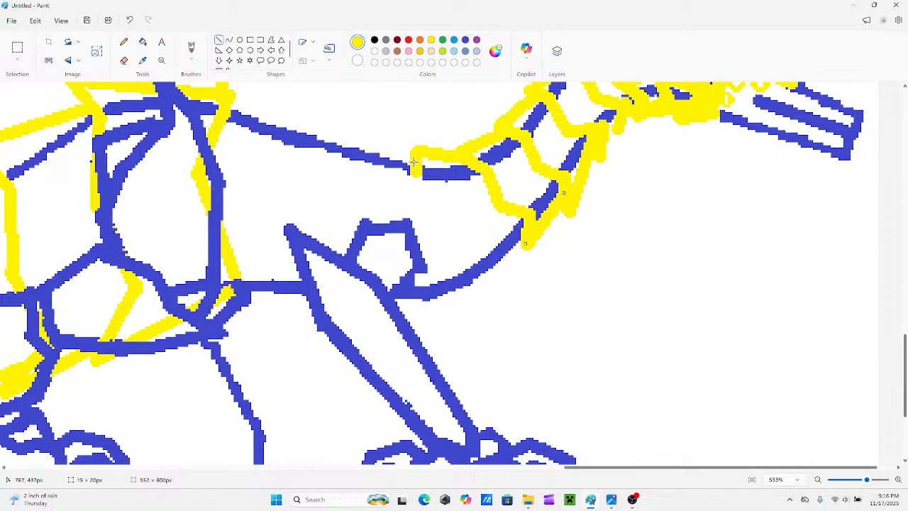
scroll(408, 183, up, 3)
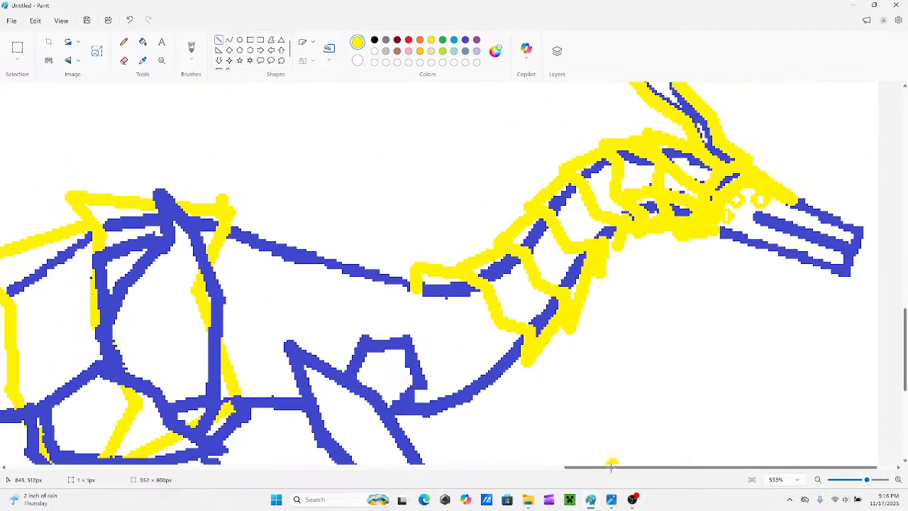
key(ctrl+z)
drag(609, 471, 556, 469)
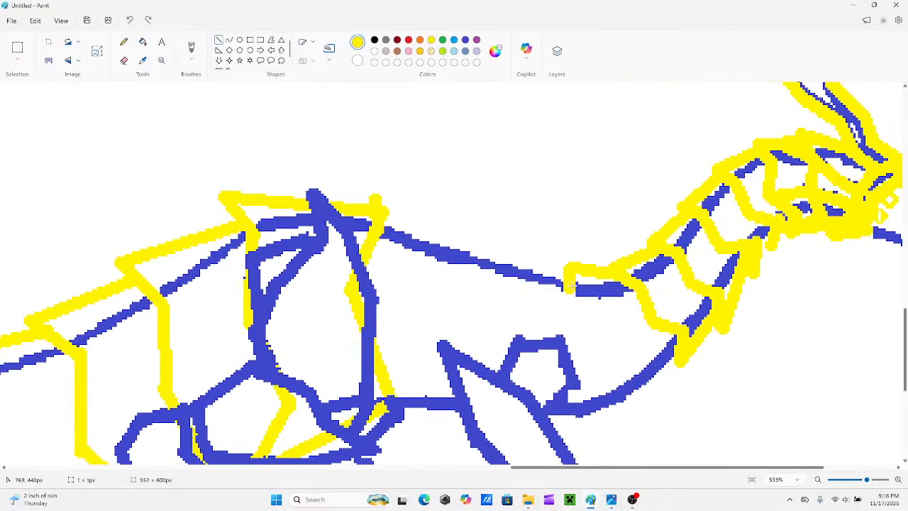
drag(589, 291, 504, 250)
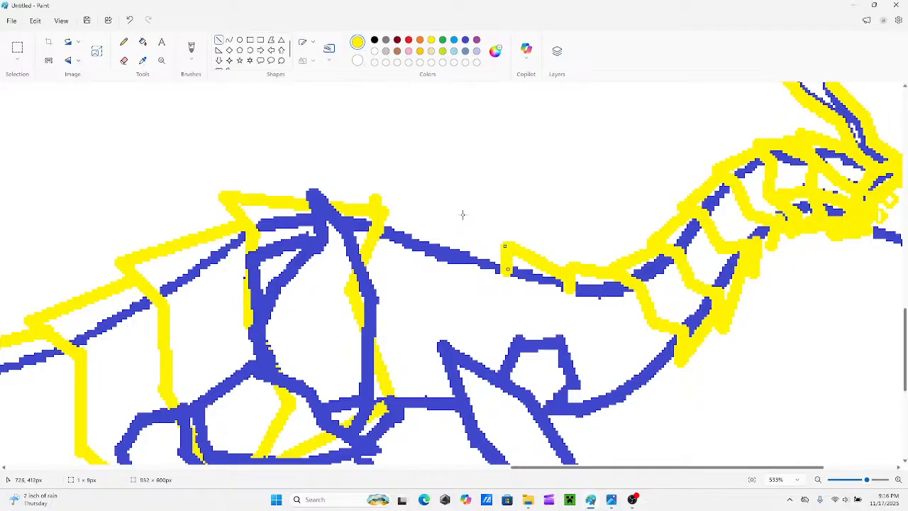
drag(433, 215, 502, 251)
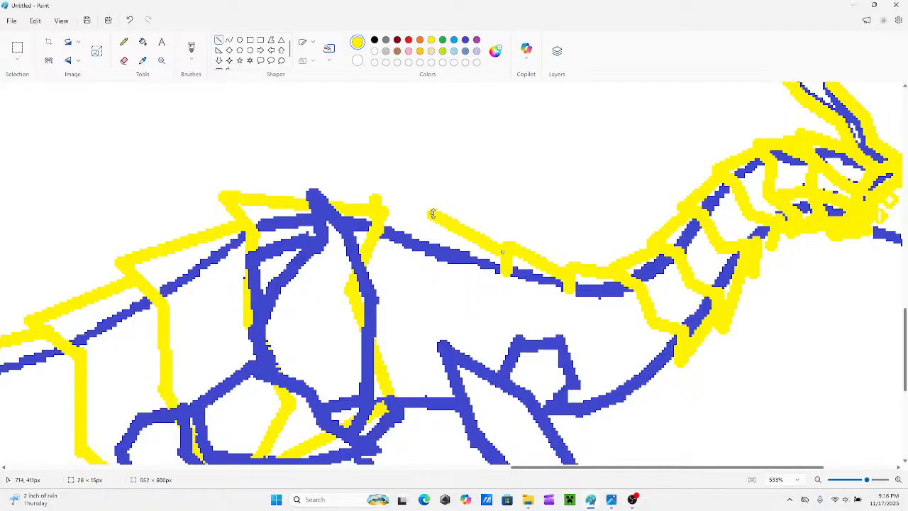
drag(433, 214, 450, 220)
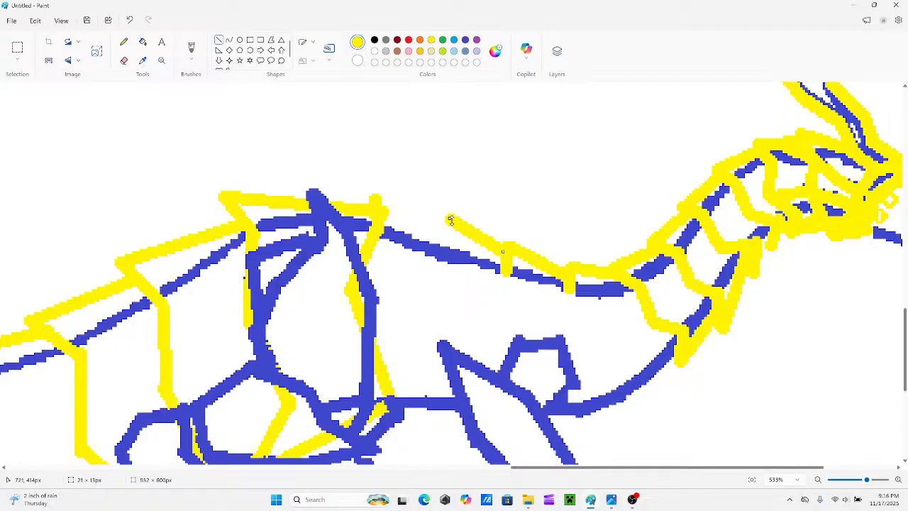
drag(442, 251, 442, 219)
drag(442, 252, 445, 252)
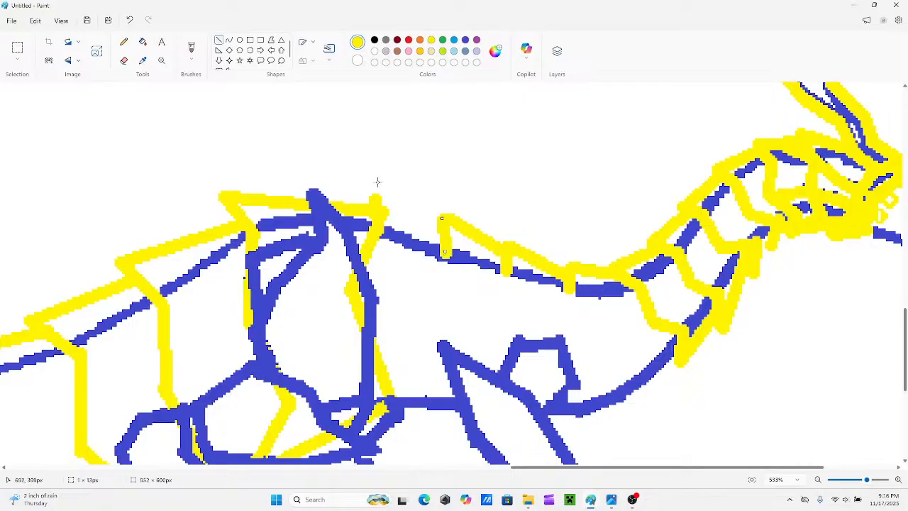
drag(368, 184, 442, 235)
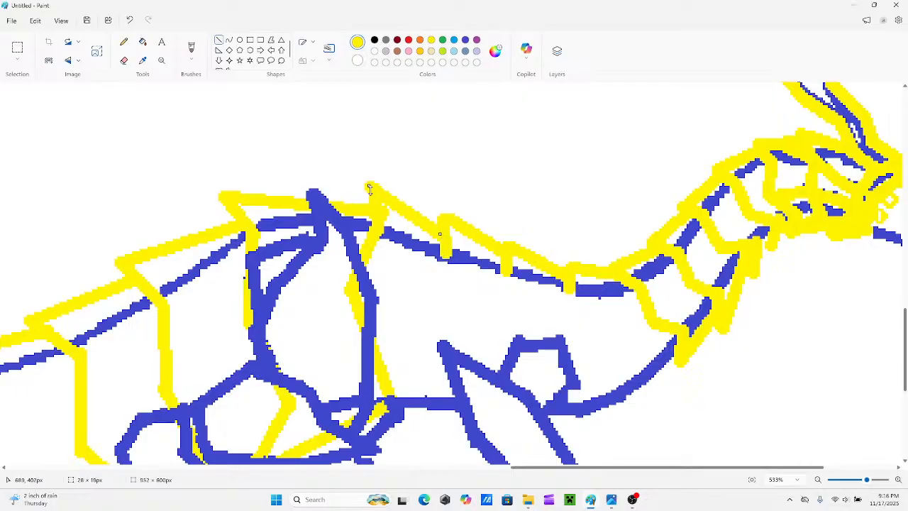
drag(369, 188, 375, 191)
scroll(490, 252, down, 2)
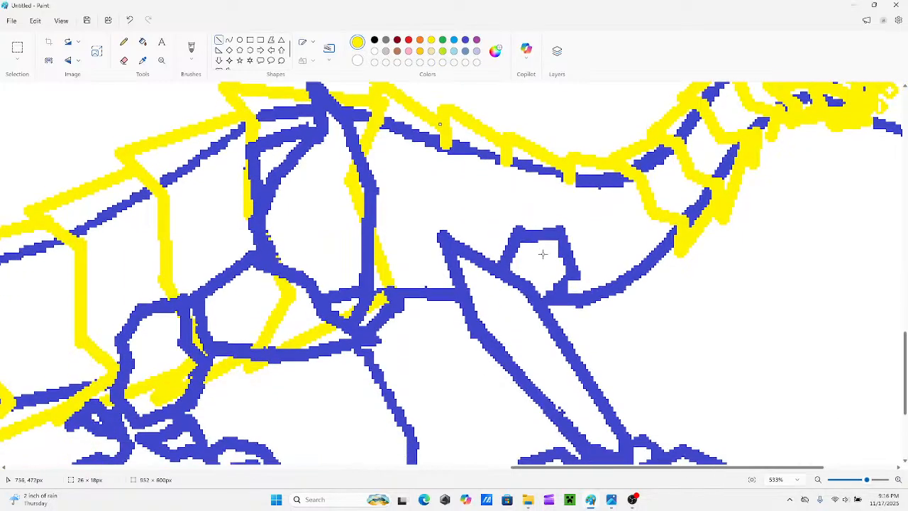
scroll(454, 181, up, 1)
key(ctrl+z)
key(ctrl+z)
key(ctrl+z)
key(ctrl+z)
key(ctrl+z)
key(ctrl+z)
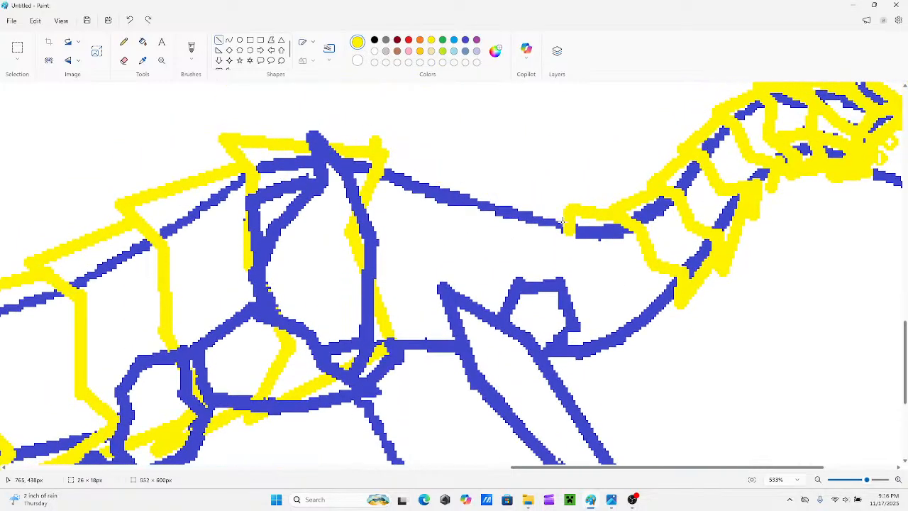
Draw three stepped yellow plates along the back from the base of the neck to the hip, closing them with short edges.
key(ctrl+y)
mouse_move(564, 212)
mouse_down()
mouse_move(501, 187)
mouse_move(514, 186)
mouse_move(452, 148)
mouse_up()
scroll(411, 191, up, 1)
scroll(411, 190, up, 4)
mouse_move(448, 286)
mouse_down()
mouse_move(378, 244)
mouse_move(372, 229)
mouse_move(370, 242)
mouse_move(353, 242)
mouse_move(369, 244)
mouse_up()
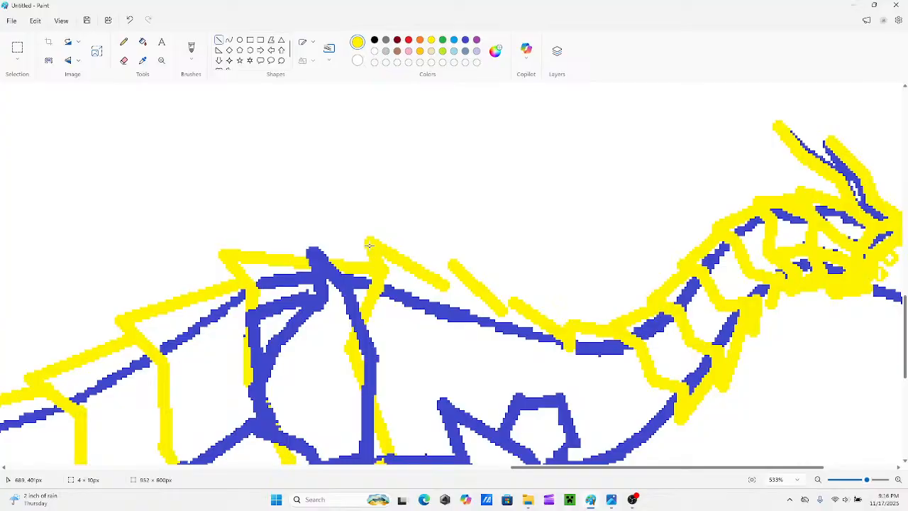
drag(449, 264, 454, 303)
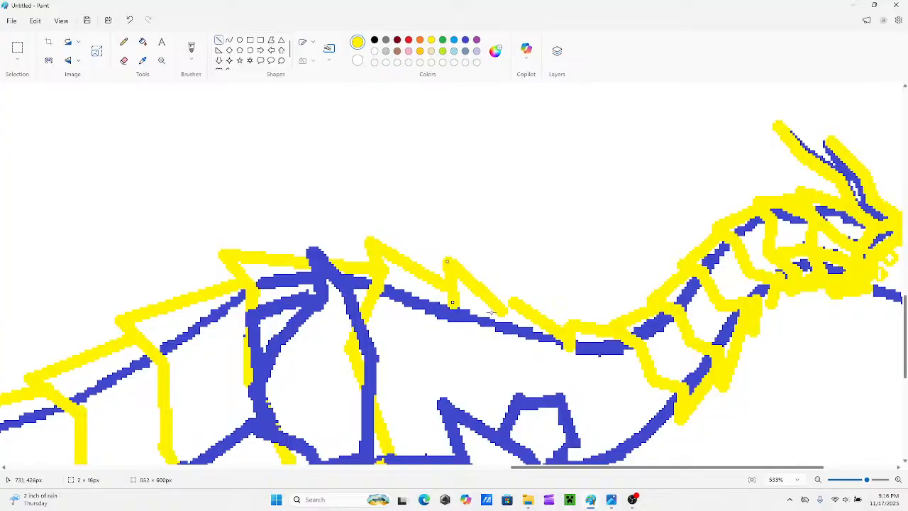
drag(511, 298, 518, 329)
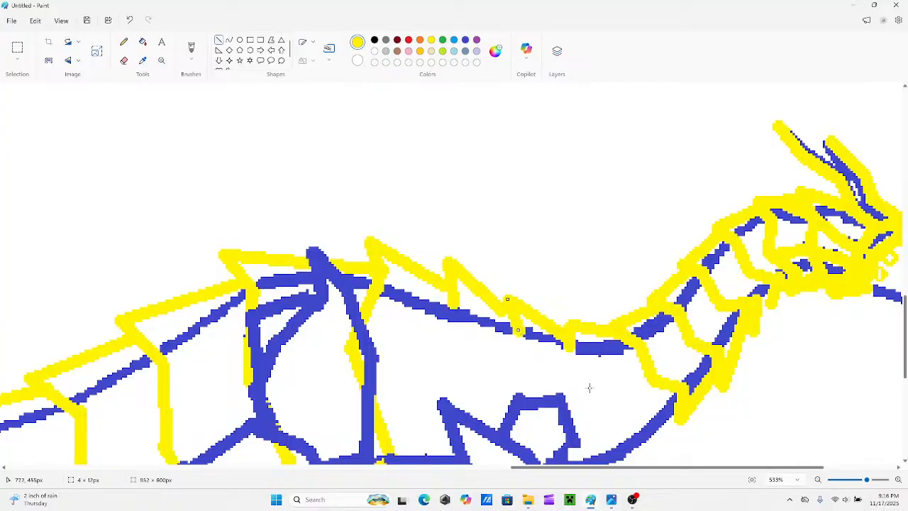
scroll(710, 426, down, 3)
drag(808, 468, 853, 469)
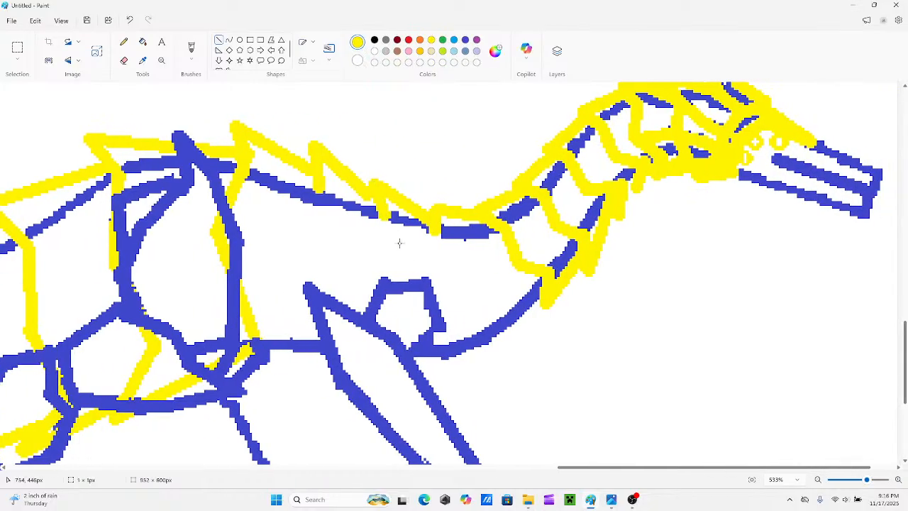
drag(435, 220, 428, 264)
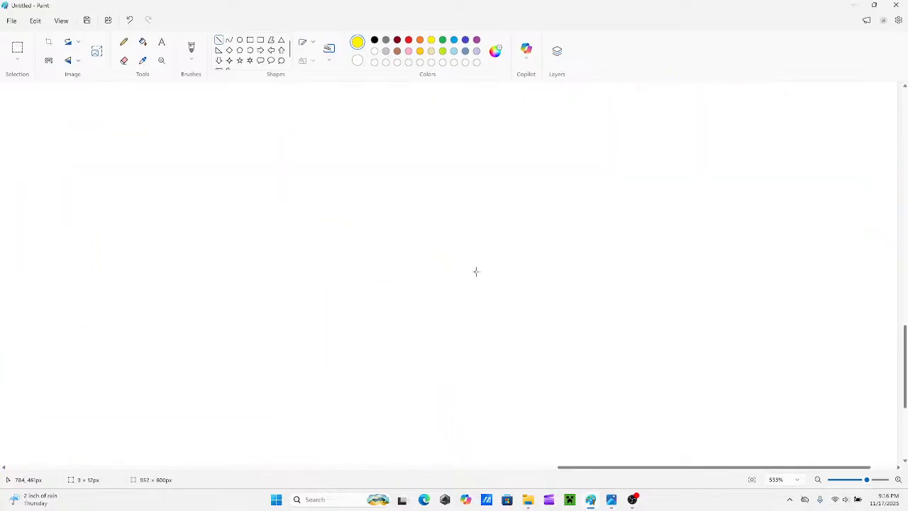
scroll(476, 271, down, 2)
scroll(634, 409, up, 5)
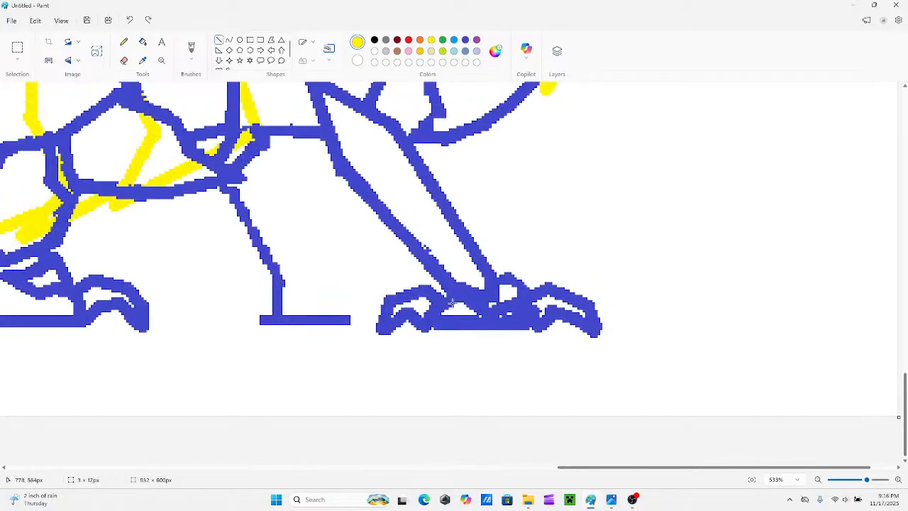
scroll(663, 470, left, 2)
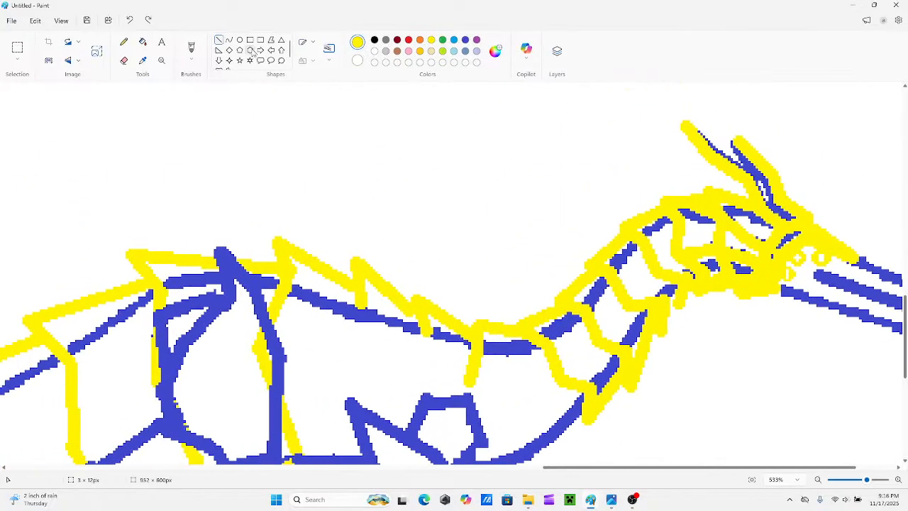
Erase the slanted yellow line at the base of the neck, patching the blue back outline and redrawing a short yellow plate edge there.
click(123, 61)
mouse_move(476, 345)
mouse_down()
mouse_move(465, 383)
mouse_move(480, 353)
mouse_up()
click(218, 40)
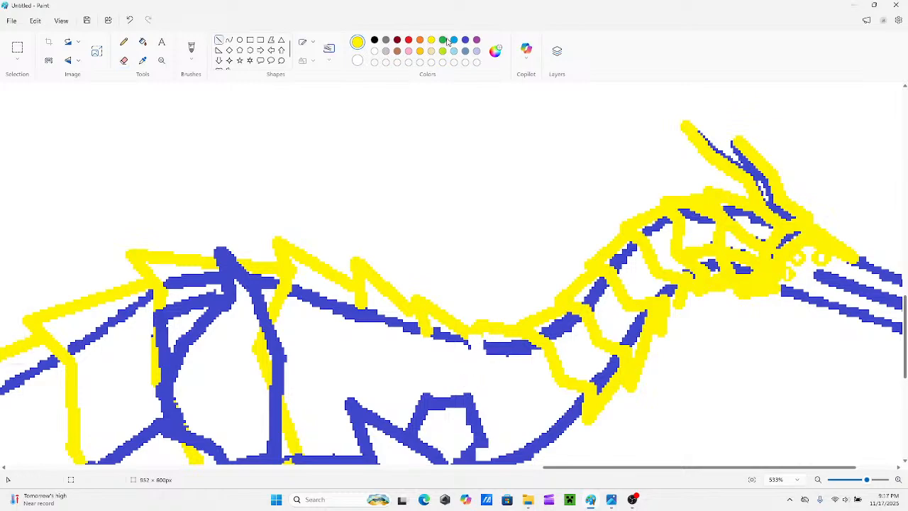
click(466, 39)
drag(458, 342, 491, 348)
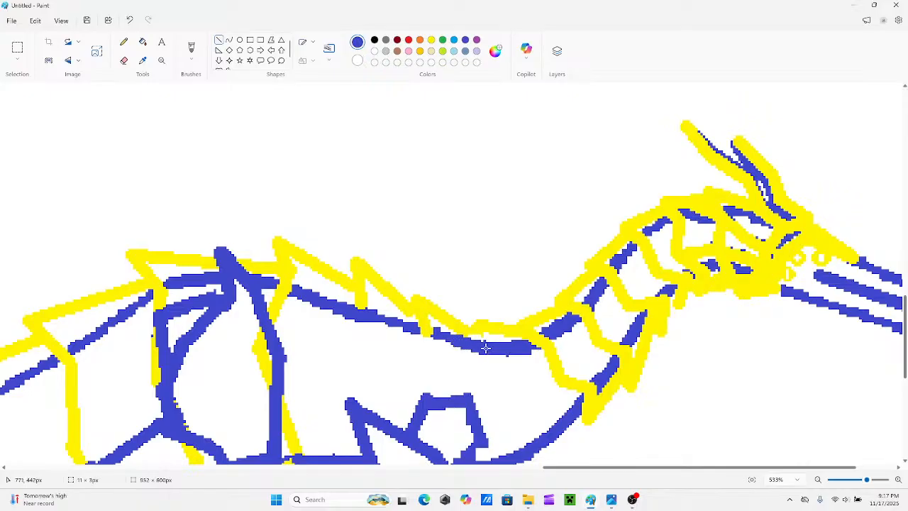
click(431, 41)
mouse_move(473, 326)
mouse_down()
mouse_move(495, 362)
mouse_move(487, 358)
mouse_up()
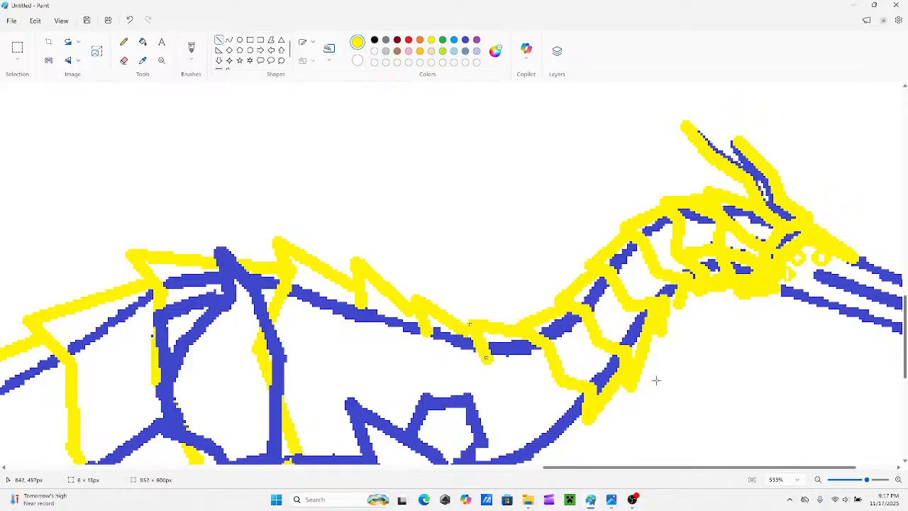
Draw a zigzag yellow band from the plate at the base of the neck across the chest to just below the underside.
scroll(656, 379, down, 2)
drag(484, 299, 464, 265)
scroll(479, 306, down, 1)
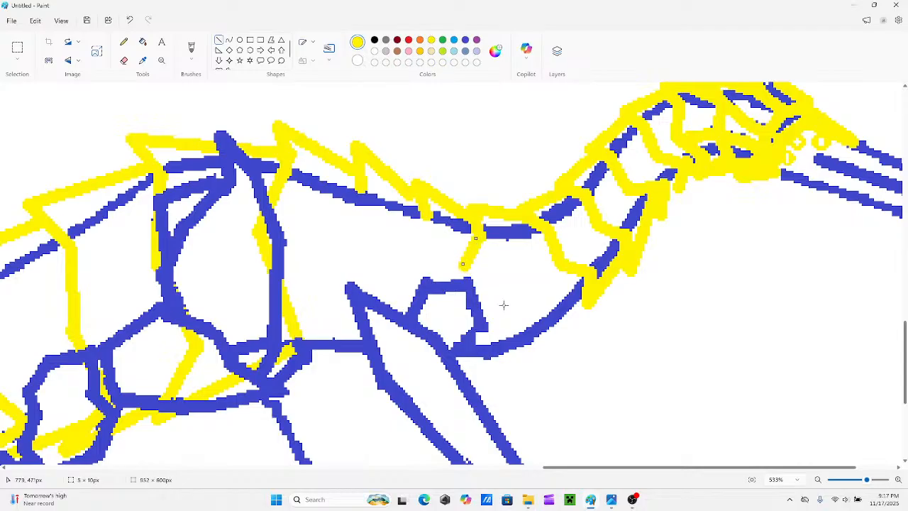
drag(504, 305, 468, 267)
drag(503, 305, 501, 298)
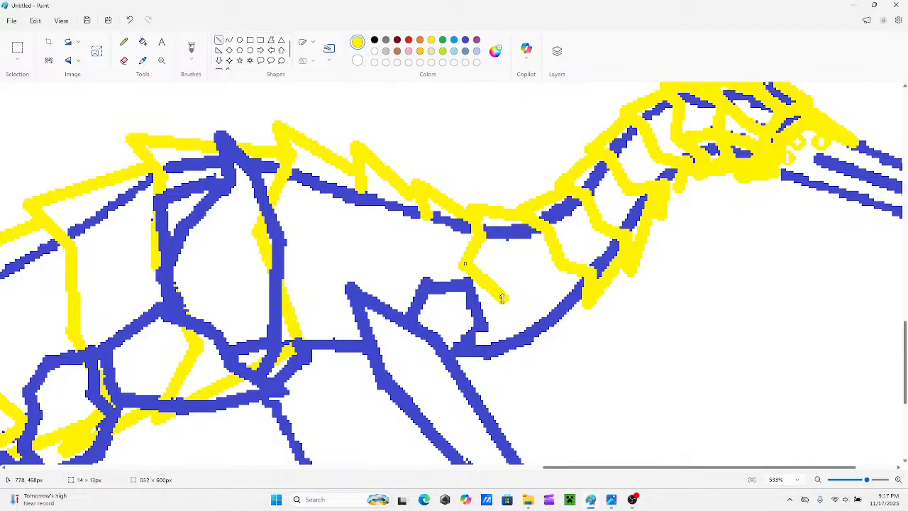
drag(477, 363, 505, 304)
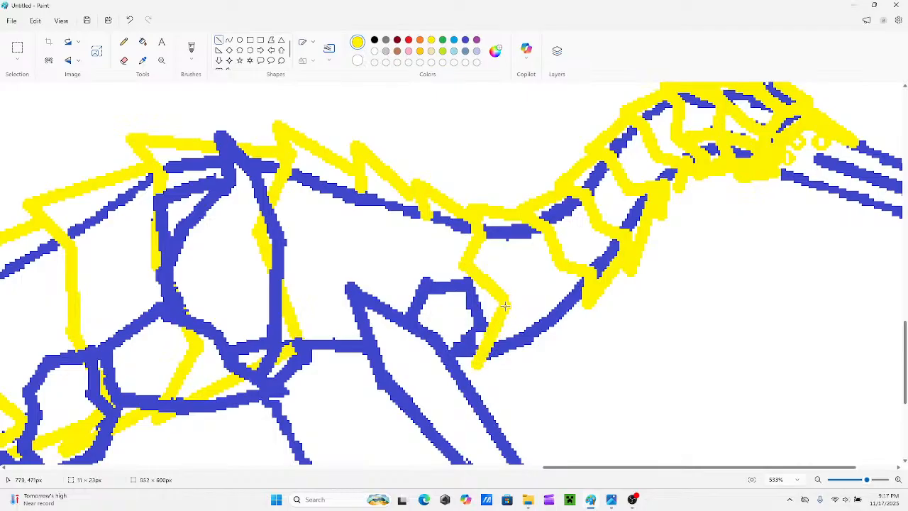
drag(476, 363, 481, 366)
Join the lower end of the chest band to the neck's underside plates with yellow lines below the blue chest outline.
scroll(551, 315, down, 2)
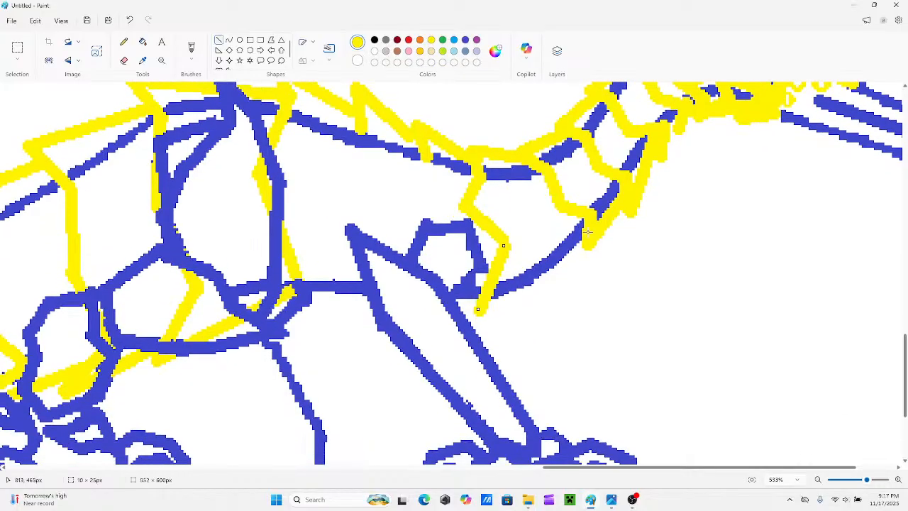
mouse_move(584, 233)
mouse_down()
mouse_move(547, 305)
mouse_move(534, 313)
mouse_move(524, 300)
mouse_move(567, 264)
mouse_up()
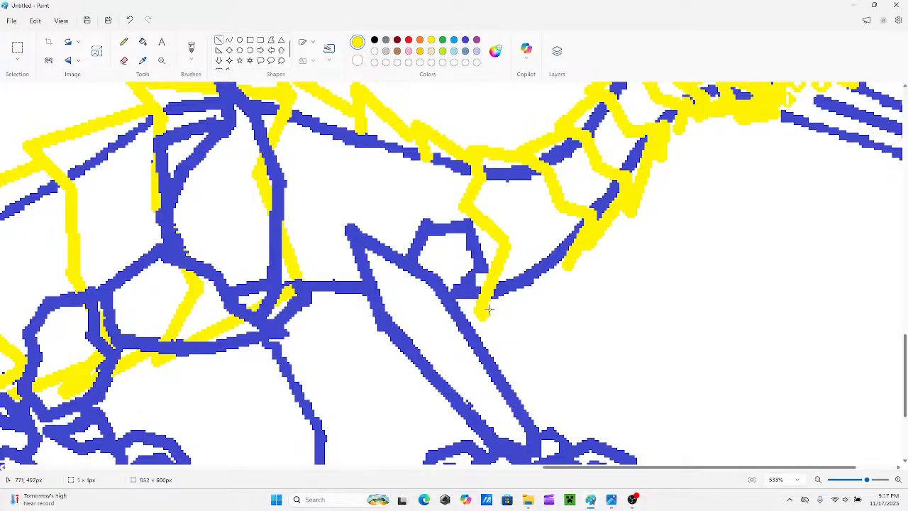
drag(485, 313, 570, 269)
click(529, 240)
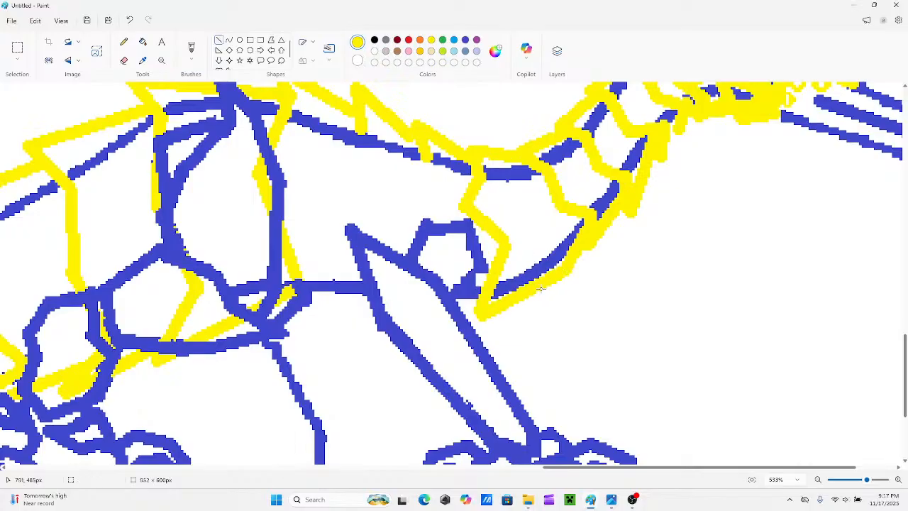
scroll(454, 271, up, 1)
scroll(446, 248, down, 1)
drag(427, 163, 391, 212)
scroll(391, 213, down, 1)
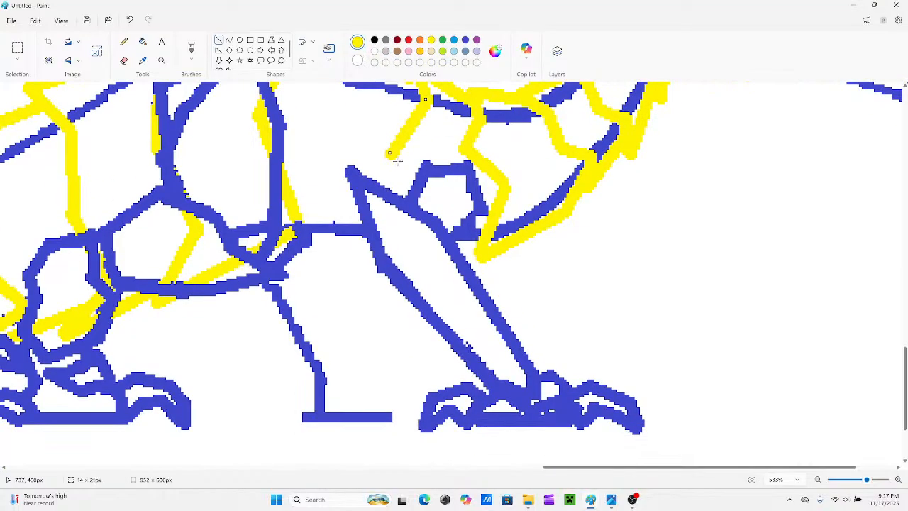
drag(400, 204, 392, 162)
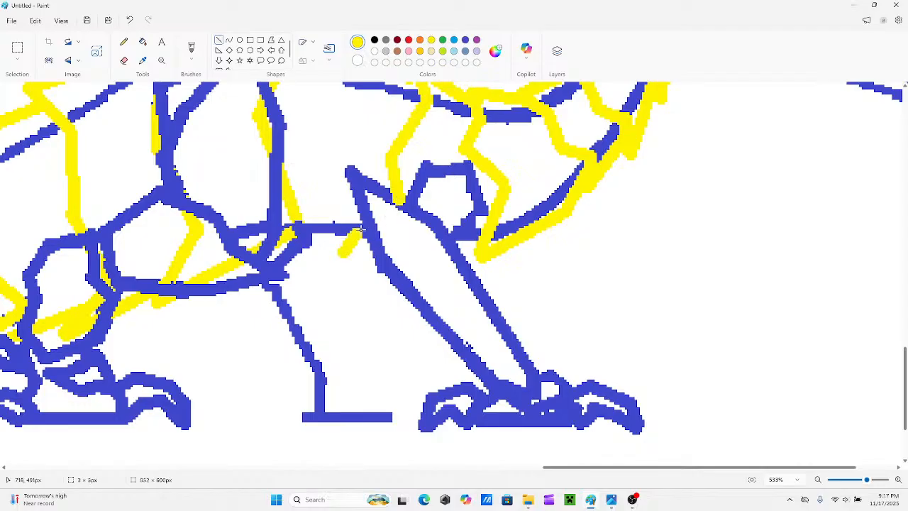
drag(344, 250, 396, 202)
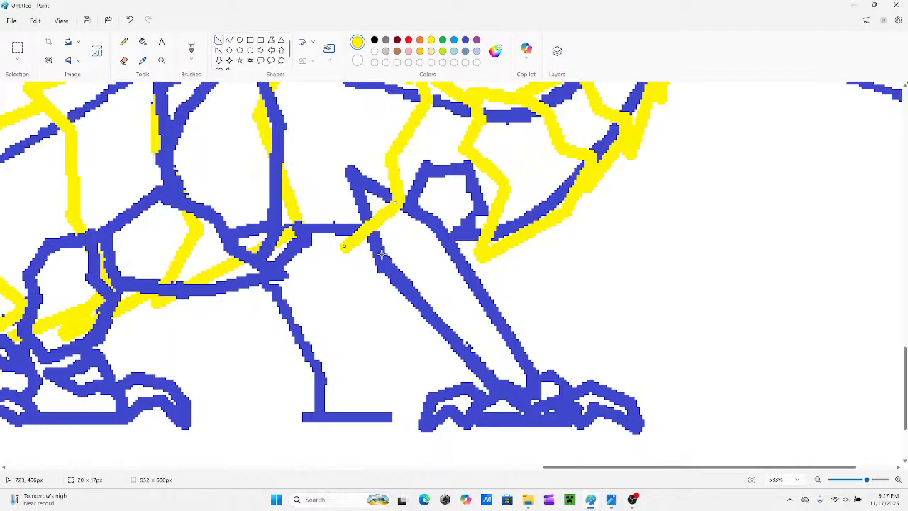
drag(480, 245, 357, 135)
click(307, 204)
scroll(305, 204, up, 2)
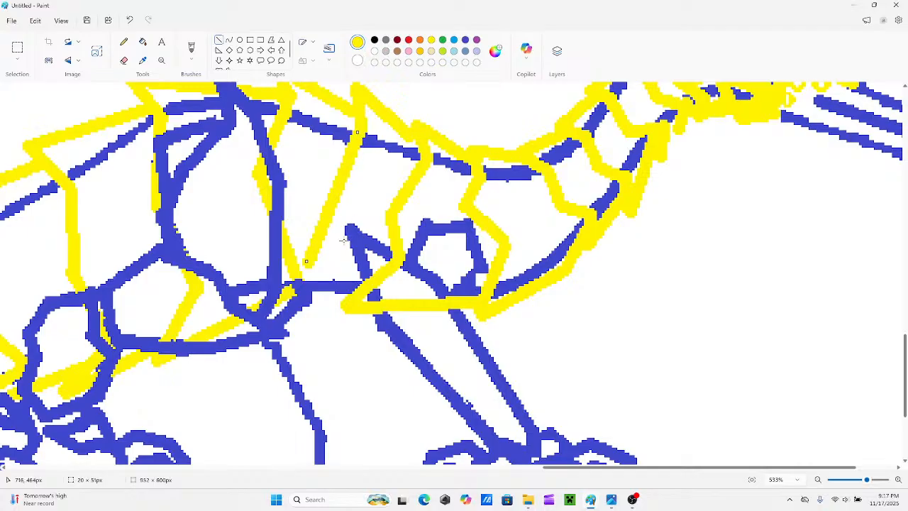
key(ctrl+z)
key(ctrl+z)
key(ctrl+z)
key(ctrl+z)
key(ctrl+z)
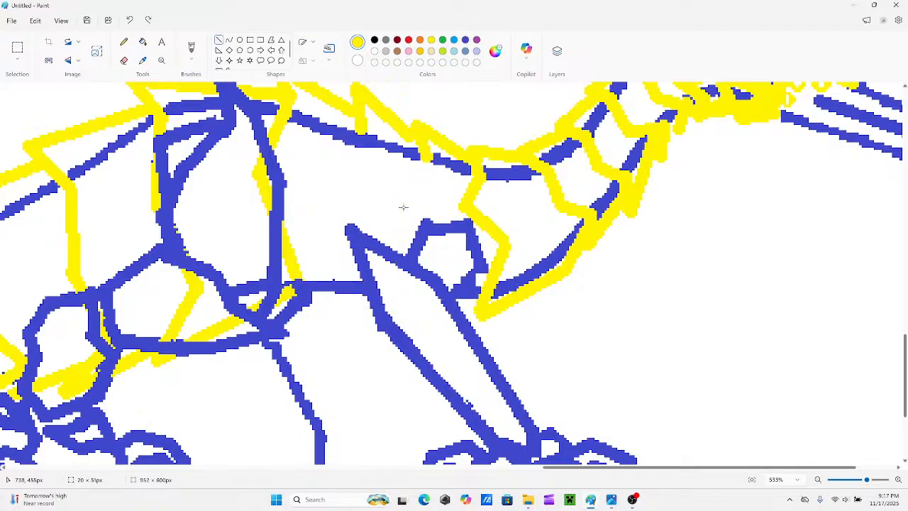
mouse_move(426, 157)
mouse_down()
mouse_move(394, 225)
mouse_move(406, 206)
mouse_move(403, 217)
mouse_up()
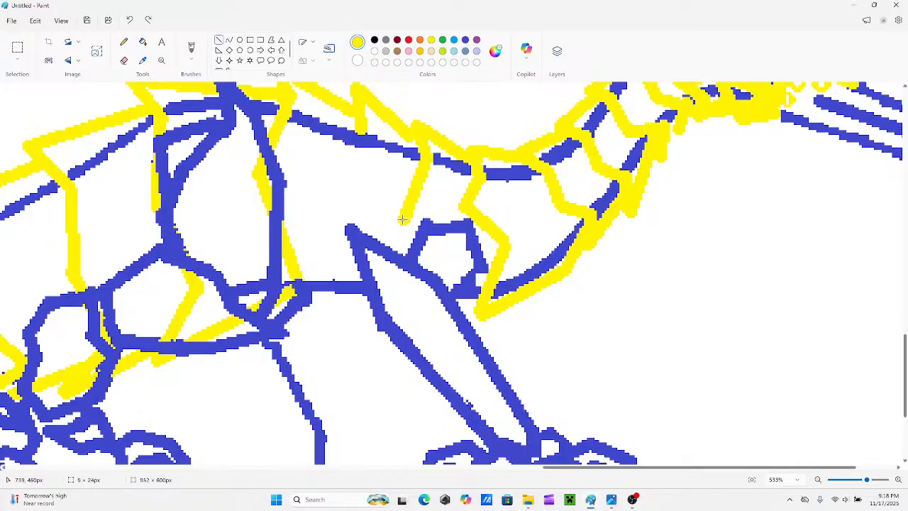
drag(402, 220, 404, 222)
key(ctrl+z)
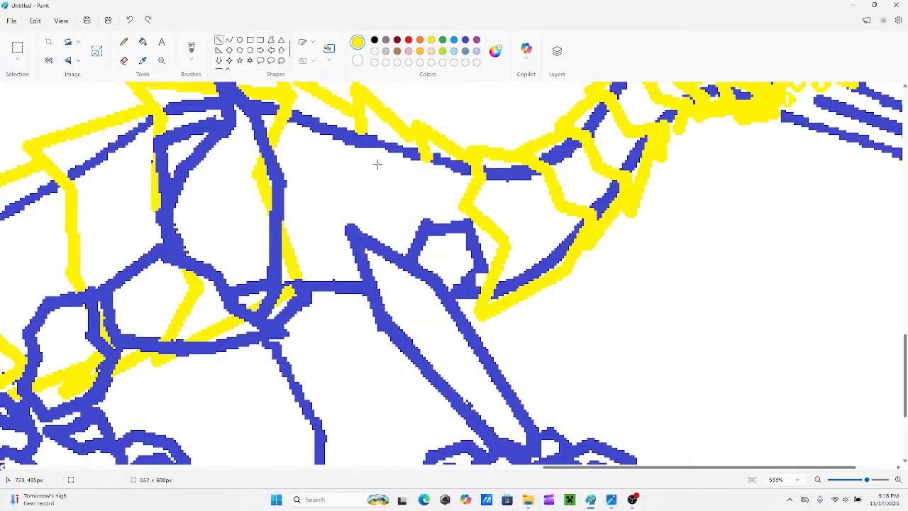
Draw a bent yellow band from the middle back plate down to the belly and link it to the hip band along the belly.
scroll(378, 164, up, 3)
scroll(362, 242, down, 1)
drag(368, 177, 336, 247)
scroll(351, 212, down, 4)
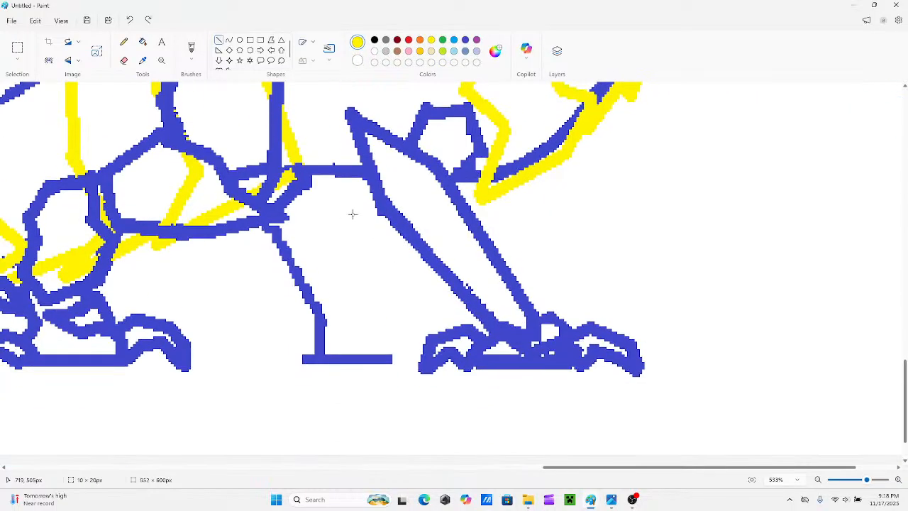
scroll(359, 220, up, 3)
drag(362, 299, 337, 186)
scroll(351, 230, down, 1)
drag(363, 245, 364, 236)
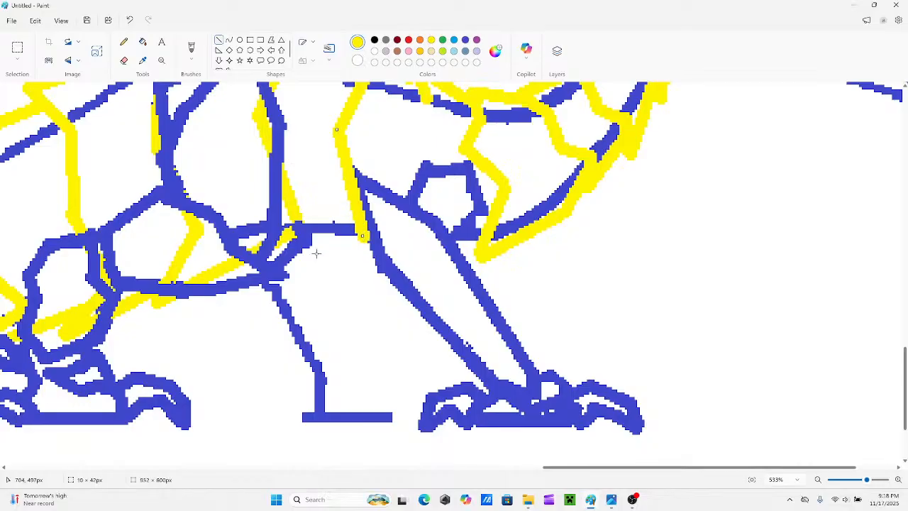
scroll(339, 246, up, 1)
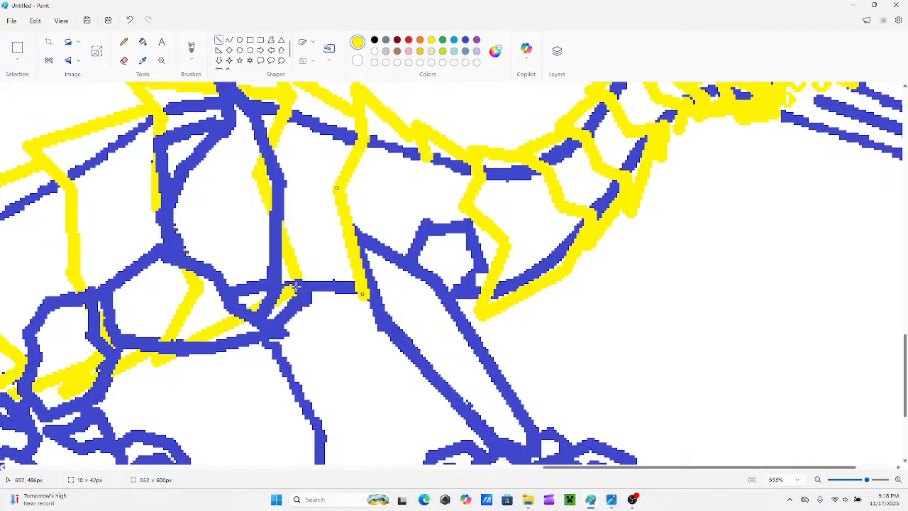
mouse_move(294, 284)
mouse_down()
mouse_move(325, 301)
mouse_move(357, 293)
mouse_move(430, 316)
mouse_move(381, 305)
mouse_move(392, 309)
mouse_up()
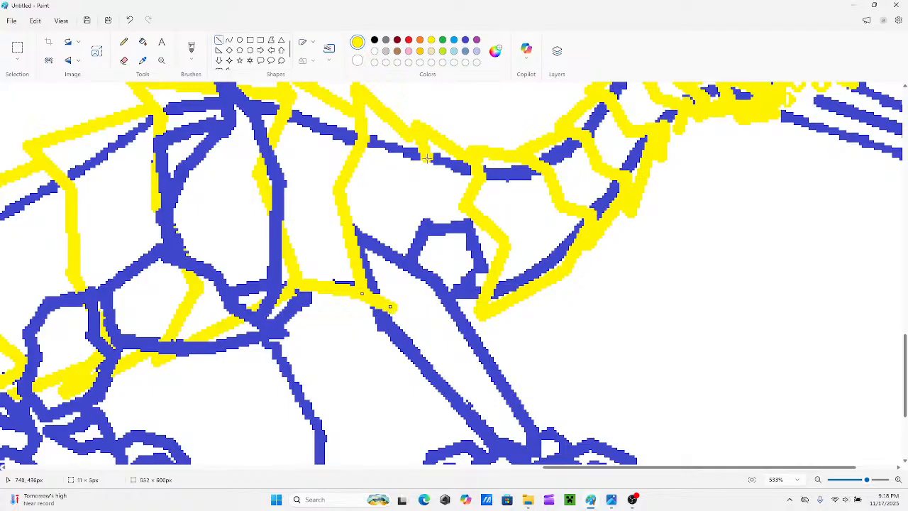
drag(428, 157, 413, 208)
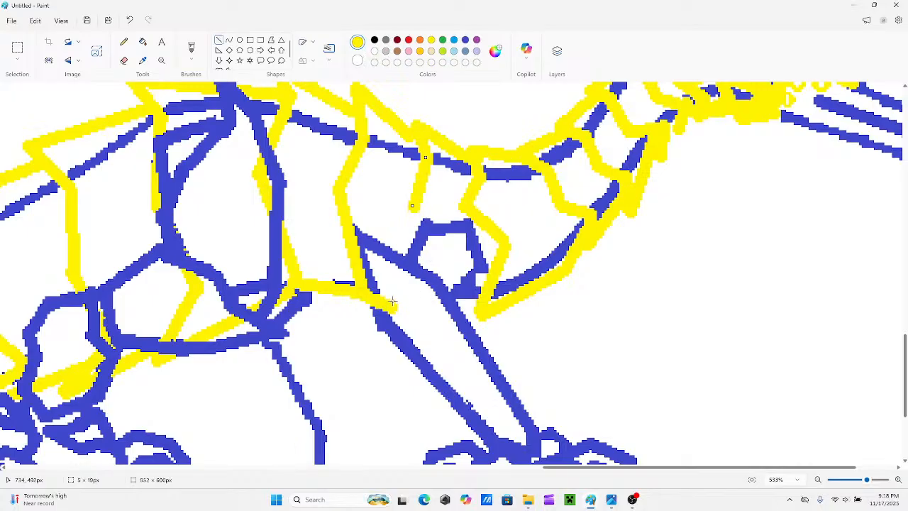
key(ctrl+z)
key(ctrl+z)
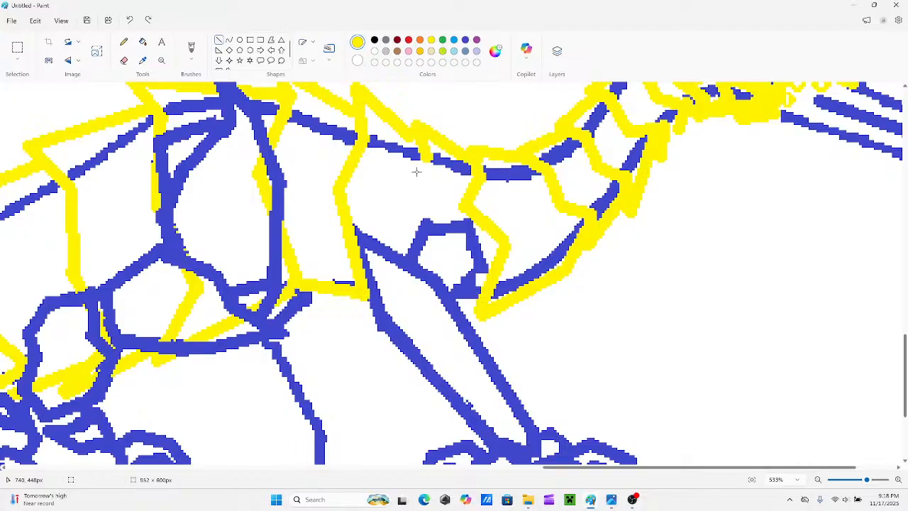
mouse_move(426, 157)
mouse_down()
mouse_move(400, 213)
mouse_move(408, 226)
mouse_up()
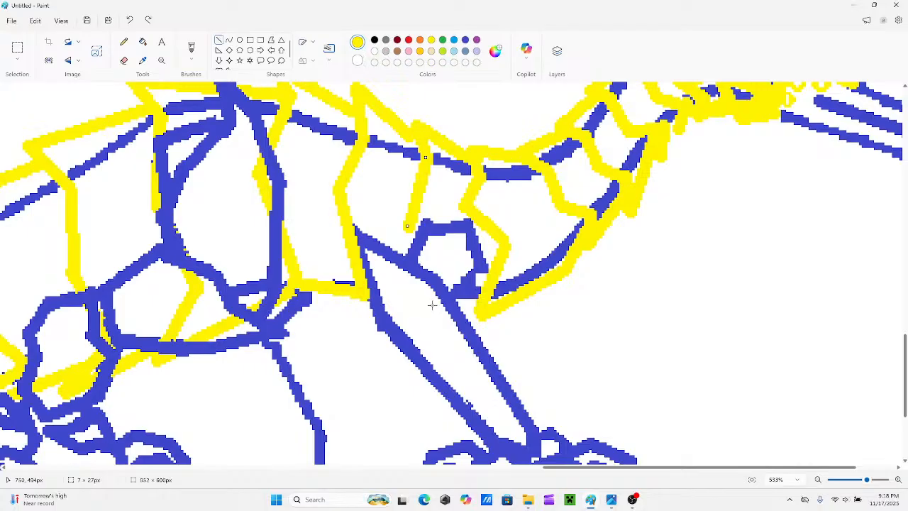
mouse_move(433, 306)
mouse_down()
mouse_move(406, 270)
mouse_move(401, 232)
mouse_up()
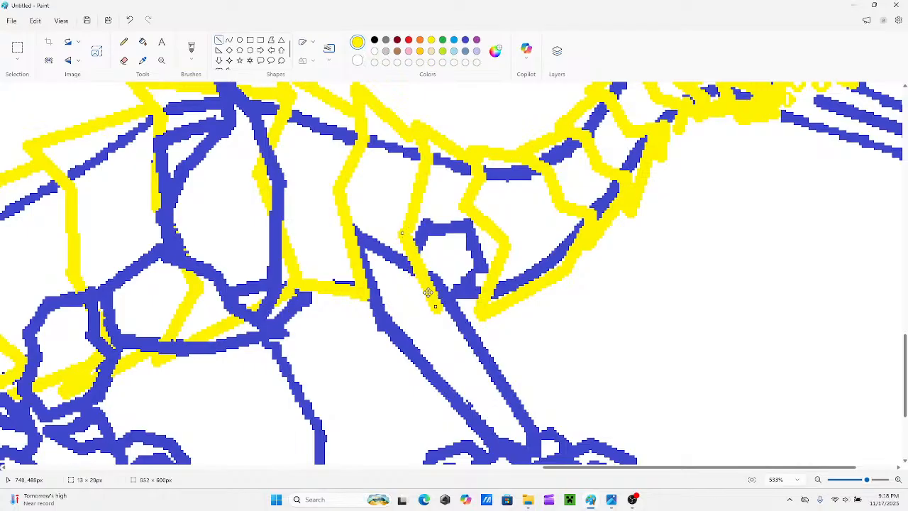
key(ctrl+z)
key(ctrl+z)
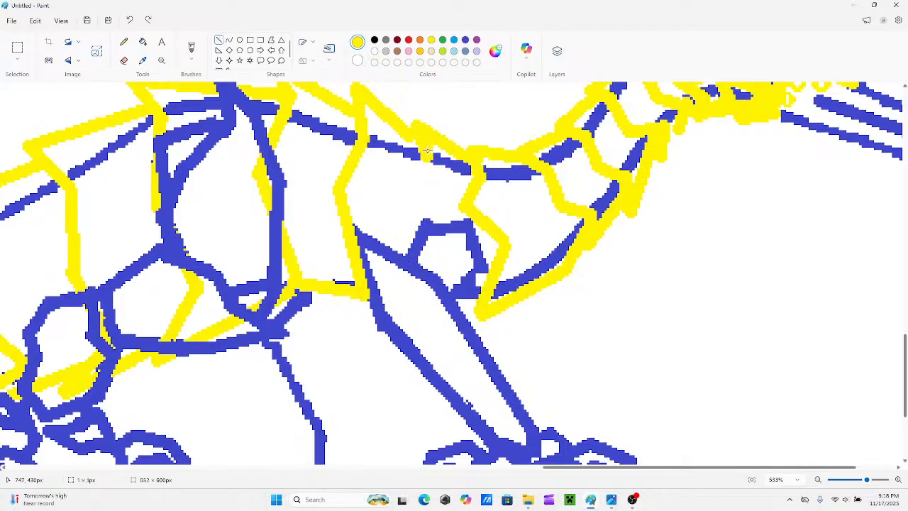
Extend the yellow edge of the back plate above the front leg with a short line below the blue back outline.
drag(427, 151, 429, 167)
drag(401, 205, 426, 169)
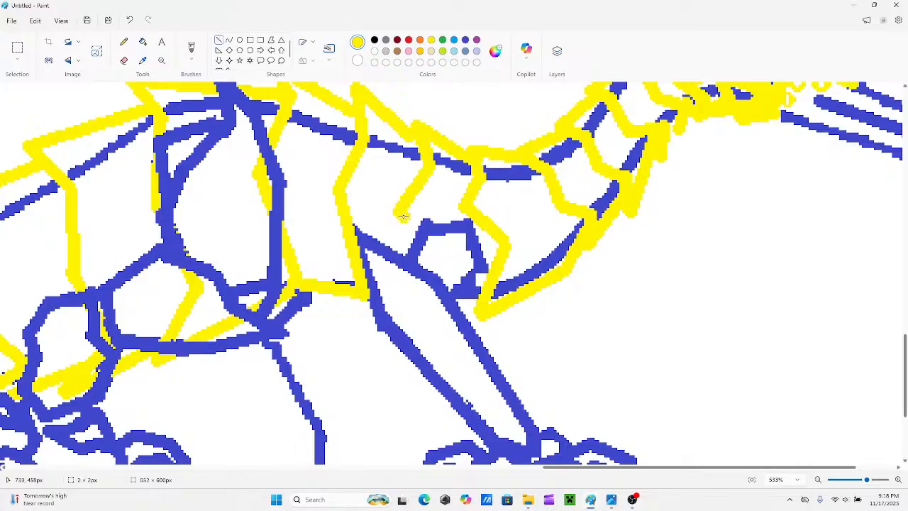
drag(400, 210, 424, 300)
key(ctrl+z)
key(ctrl+z)
Draw a bent yellow band from that short plate edge down the torso, across the top of the front leg to the underside.
drag(428, 170, 406, 232)
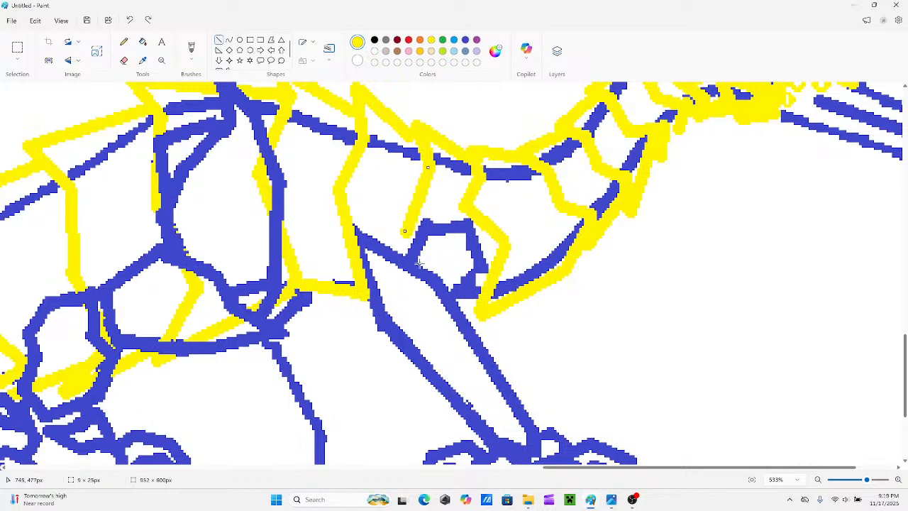
drag(436, 305, 405, 231)
drag(432, 306, 428, 307)
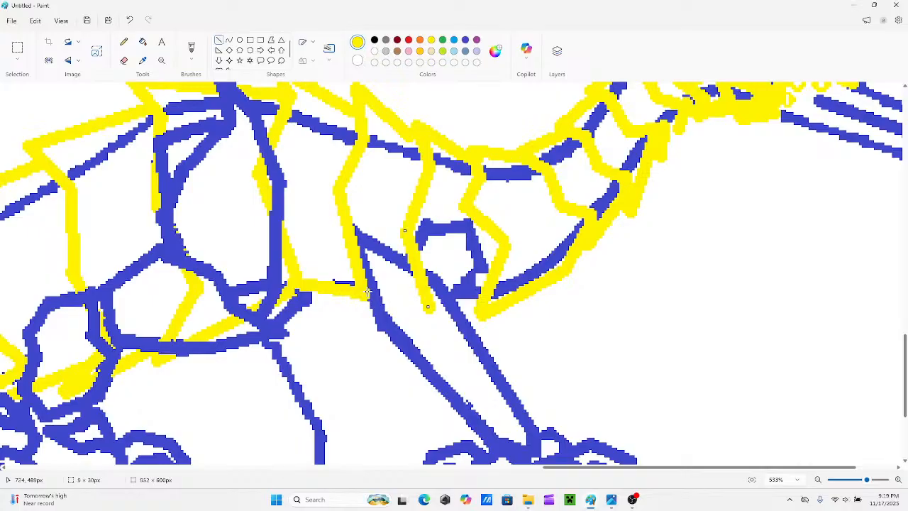
Link the new band's lower end to the neighbouring torso and chest bands with yellow belly lines across the front leg.
drag(368, 291, 424, 312)
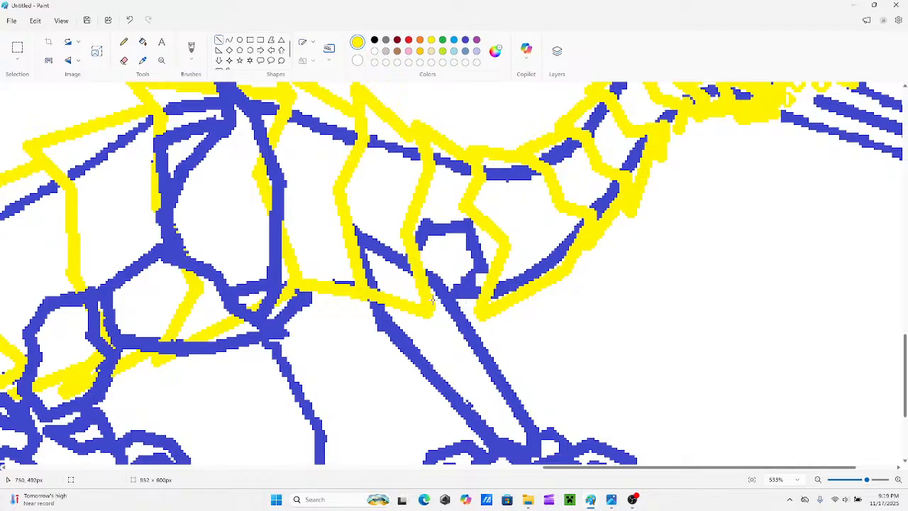
drag(434, 303, 403, 323)
mouse_move(484, 305)
mouse_down()
mouse_move(419, 329)
mouse_move(405, 324)
mouse_up()
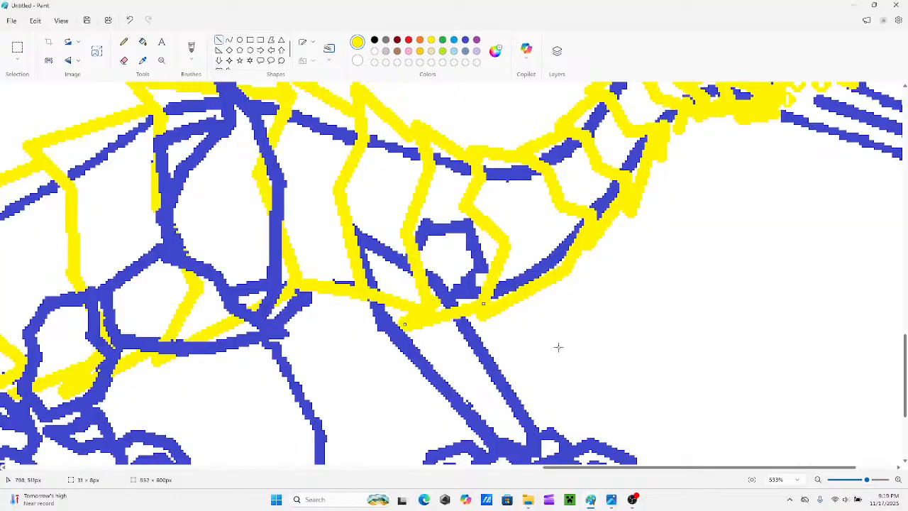
Redraw the front leg's upper outline in blue over the yellow bands and belly lines that cross it.
scroll(496, 340, down, 1)
scroll(402, 329, up, 1)
click(466, 40)
mouse_move(422, 239)
mouse_down()
mouse_move(408, 265)
mouse_move(351, 230)
mouse_up()
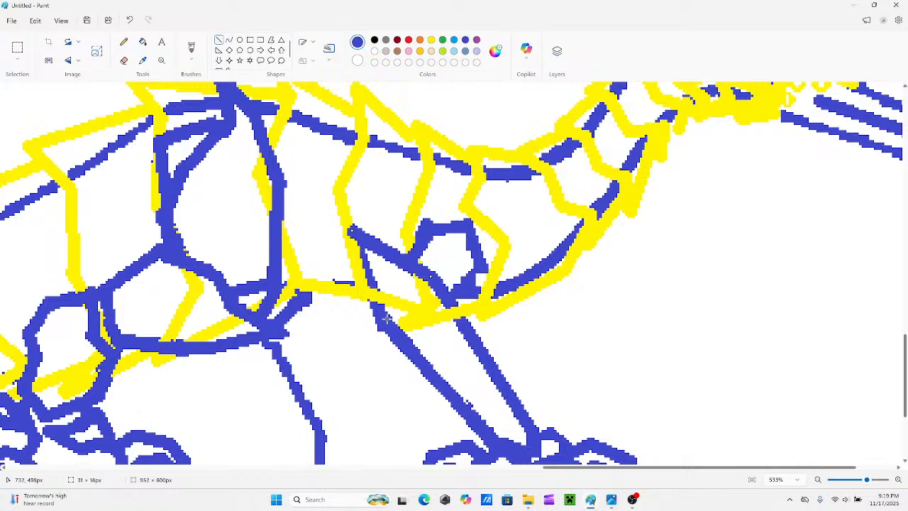
drag(386, 320, 351, 232)
scroll(413, 362, down, 1)
scroll(413, 362, down, 1)
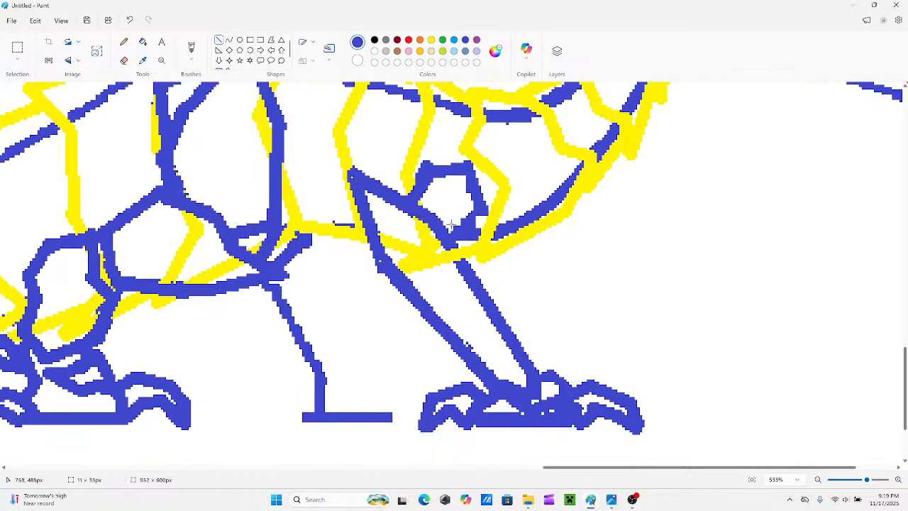
drag(443, 233, 517, 334)
Add a second pointed yellow plate at the tail blade's base, from the lower end of the last tail band to the upper edge.
scroll(417, 295, up, 2)
drag(864, 483, 842, 485)
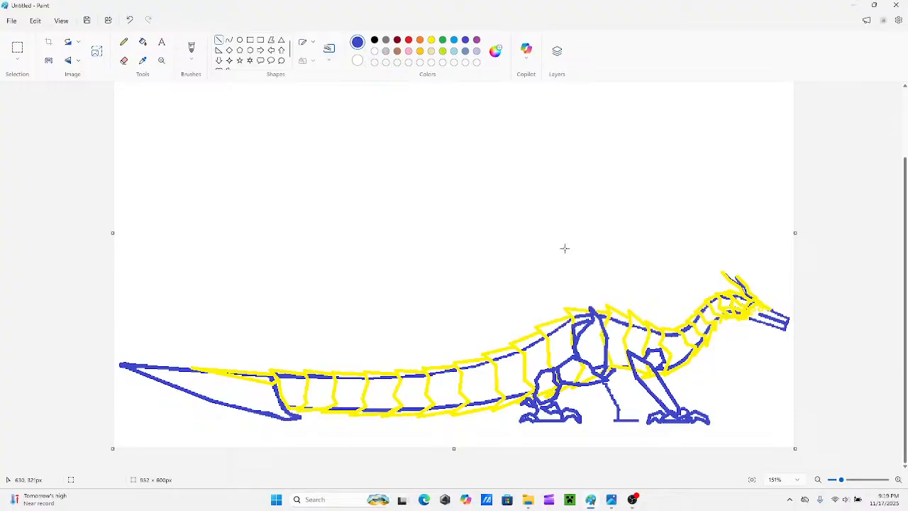
drag(842, 480, 845, 479)
scroll(617, 315, down, 2)
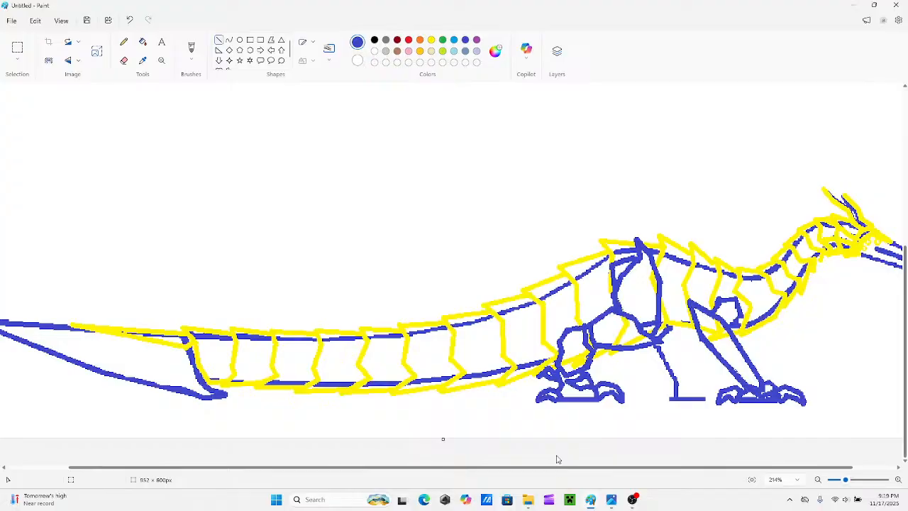
drag(556, 473, 478, 475)
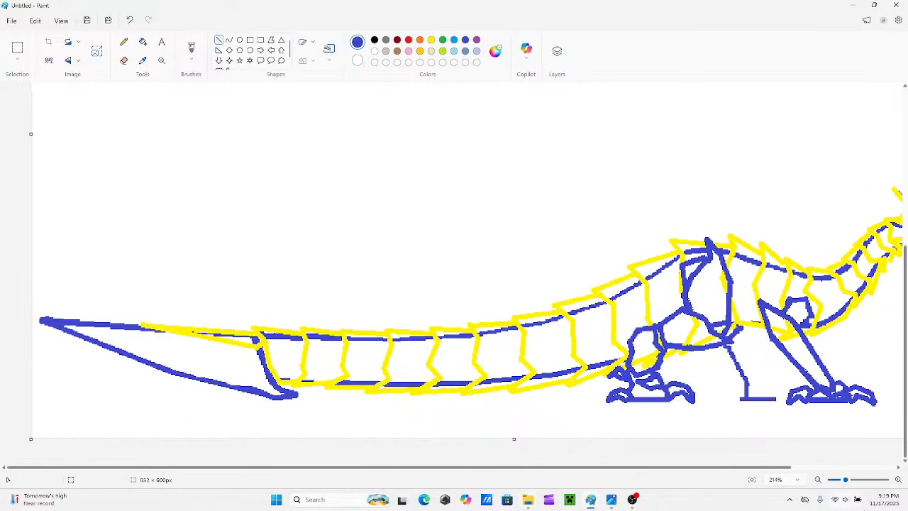
drag(845, 480, 855, 480)
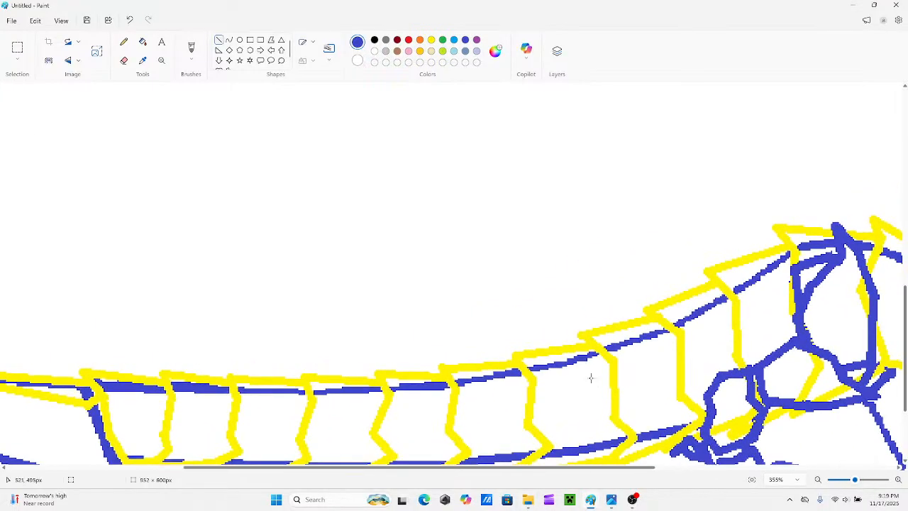
scroll(553, 398, down, 2)
scroll(487, 450, left, 5)
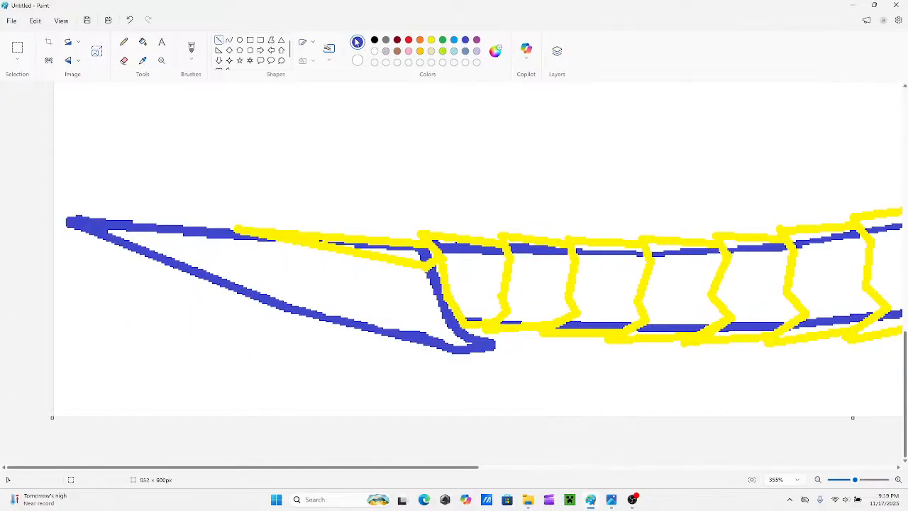
click(430, 41)
drag(454, 314, 421, 297)
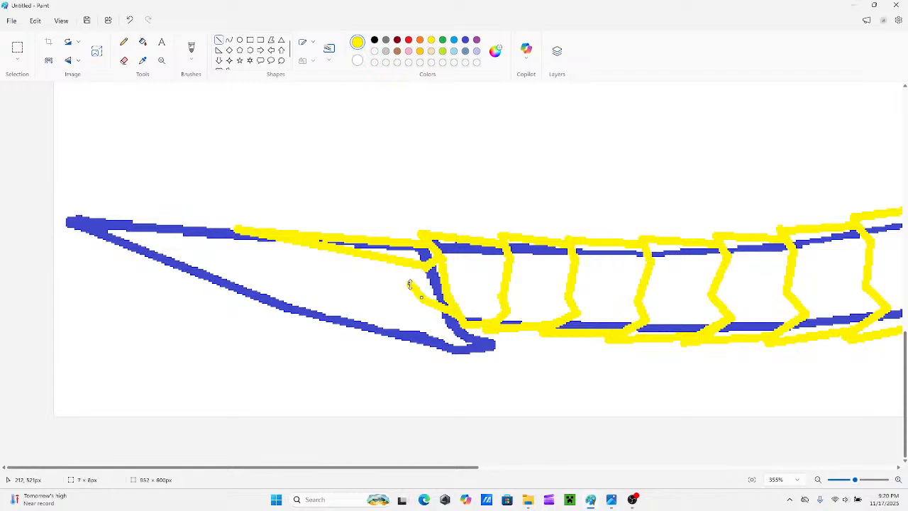
drag(328, 268, 304, 246)
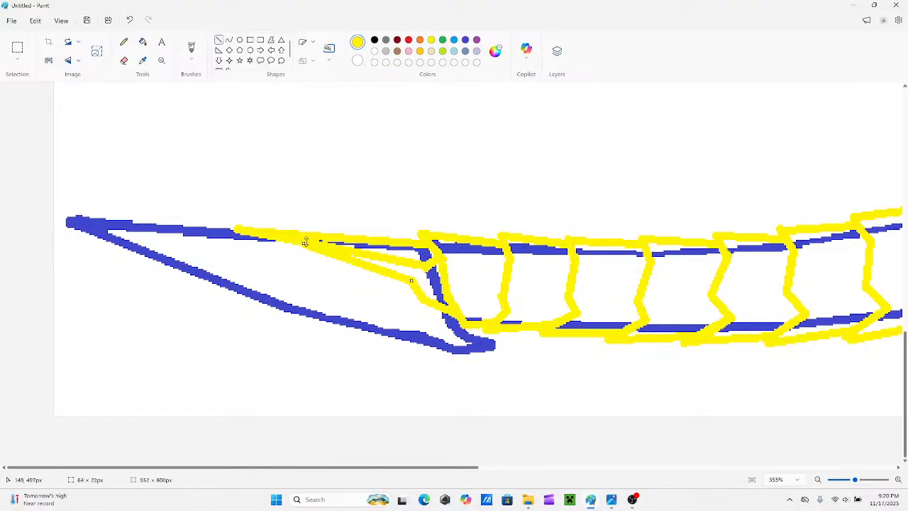
click(431, 284)
Review the whole creature from tail to head and inspect the head and snout up close.
drag(856, 484, 846, 483)
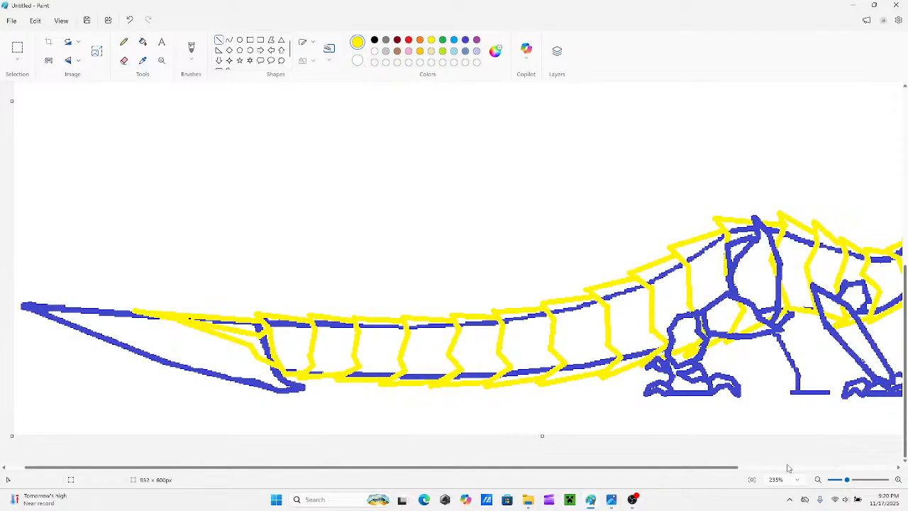
drag(846, 480, 840, 480)
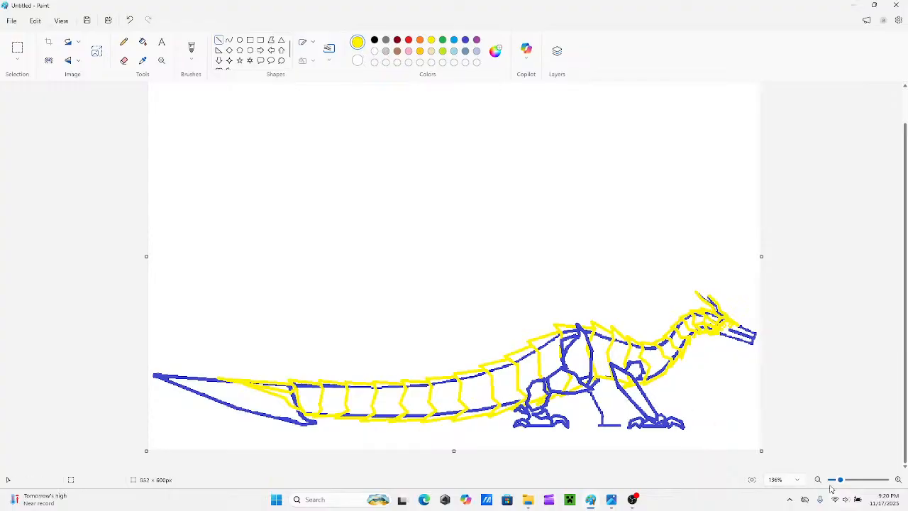
drag(840, 480, 843, 480)
scroll(611, 417, down, 1)
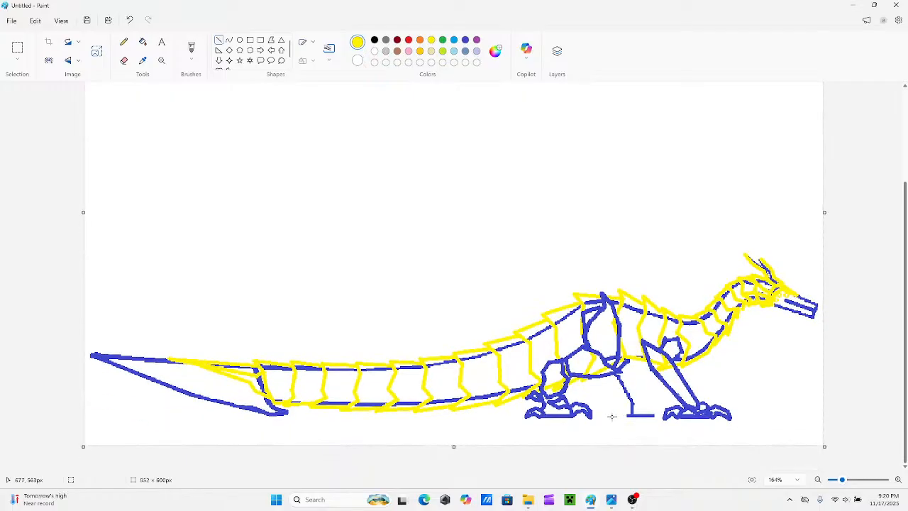
drag(842, 481, 848, 481)
drag(653, 468, 773, 468)
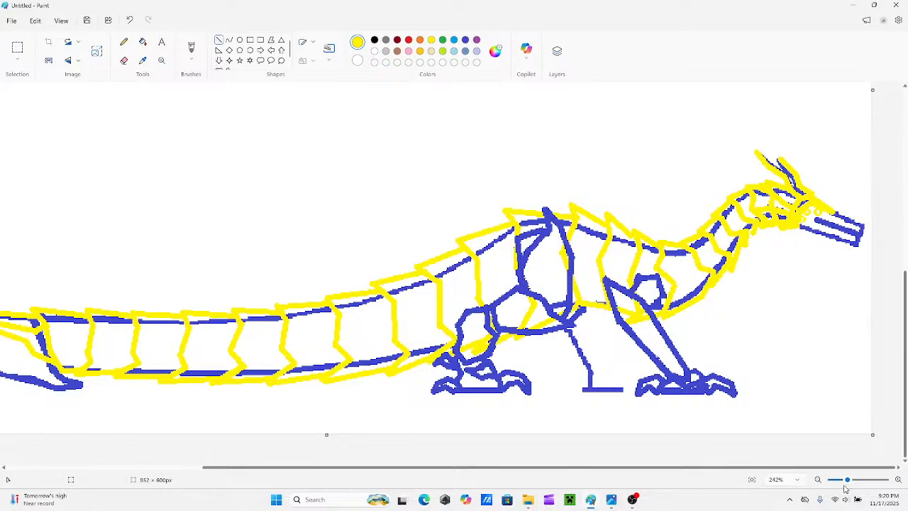
drag(846, 485, 868, 481)
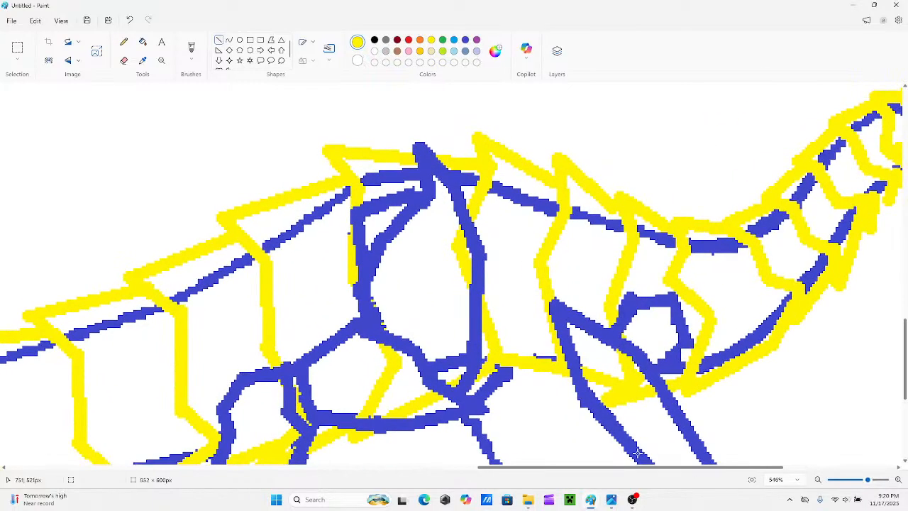
drag(630, 468, 765, 485)
scroll(591, 326, up, 3)
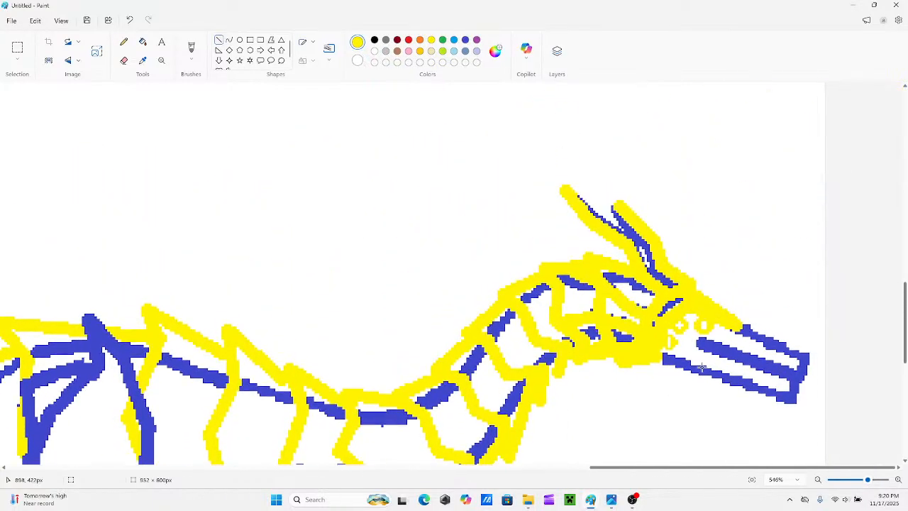
scroll(703, 367, down, 1)
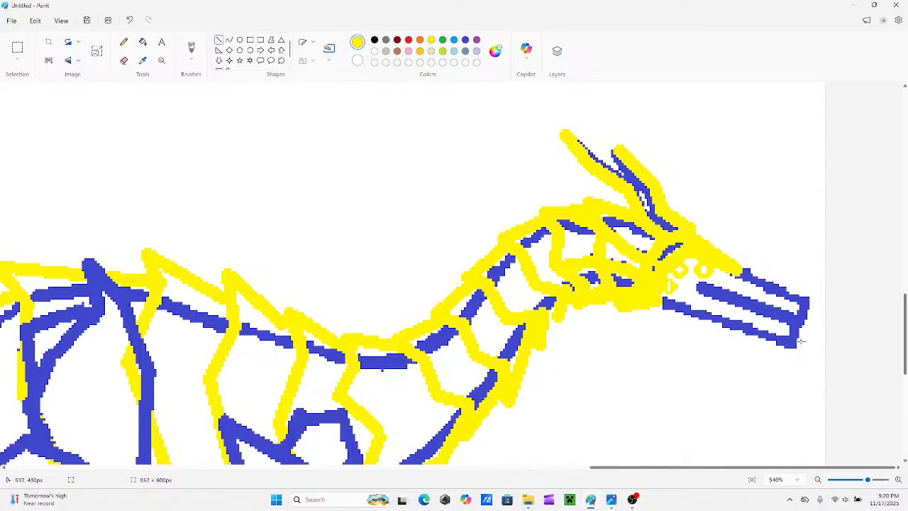
drag(807, 316, 803, 291)
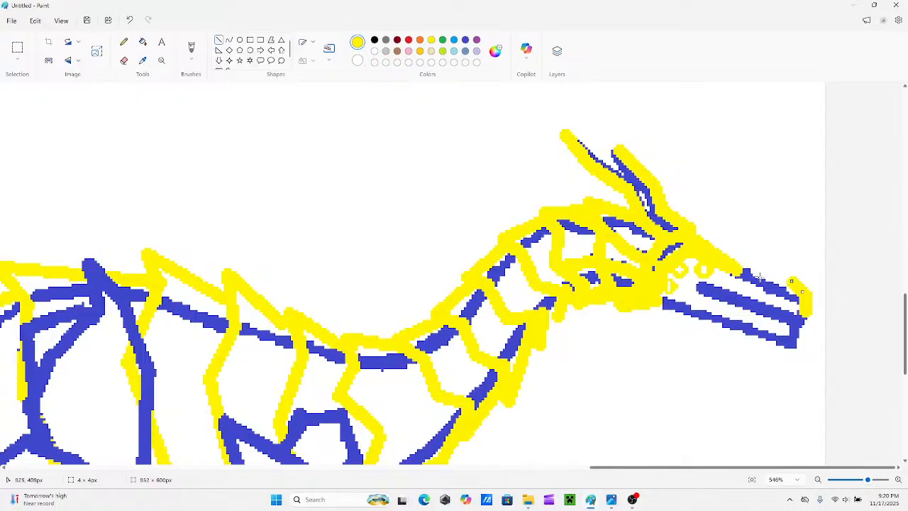
mouse_move(765, 288)
mouse_down()
mouse_move(803, 270)
mouse_move(808, 292)
mouse_up()
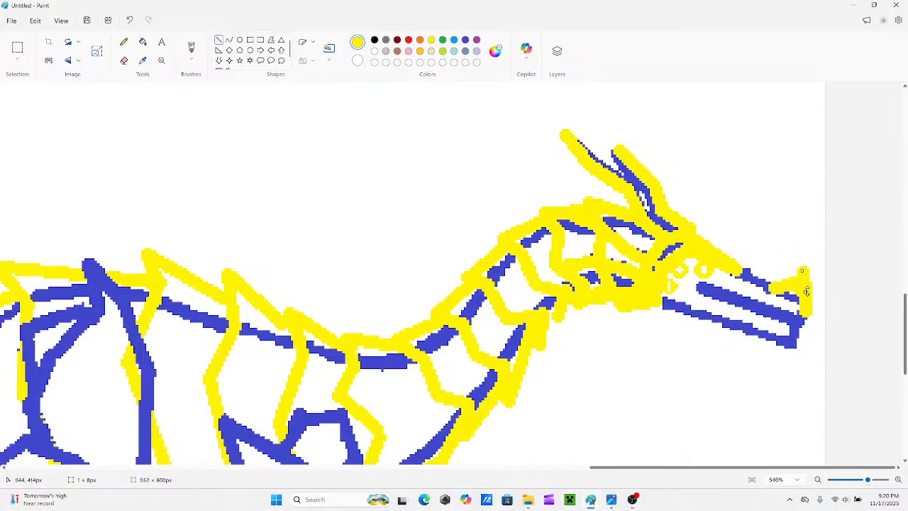
click(764, 251)
key(ctrl+z)
key(ctrl+z)
key(ctrl+z)
key(ctrl+z)
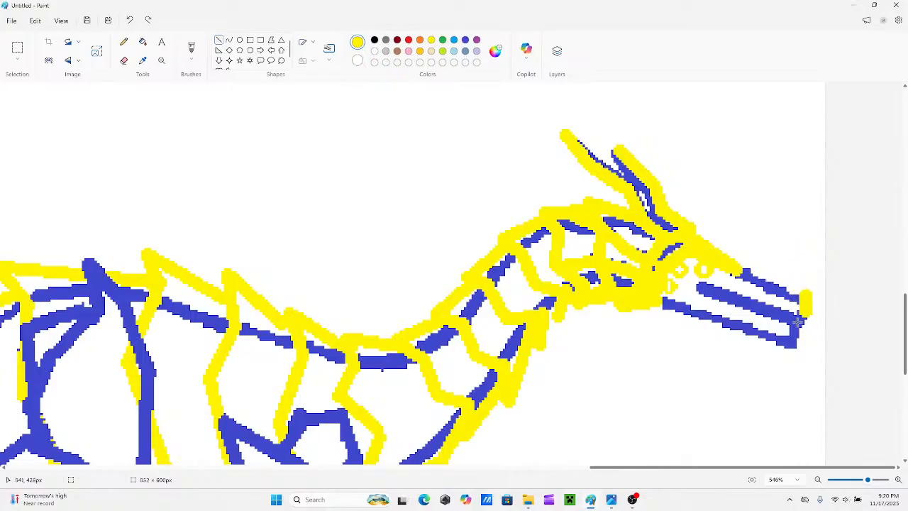
Examine the legs, torso and overall silhouette at several magnifications to check the yellow plating.
scroll(763, 320, down, 3)
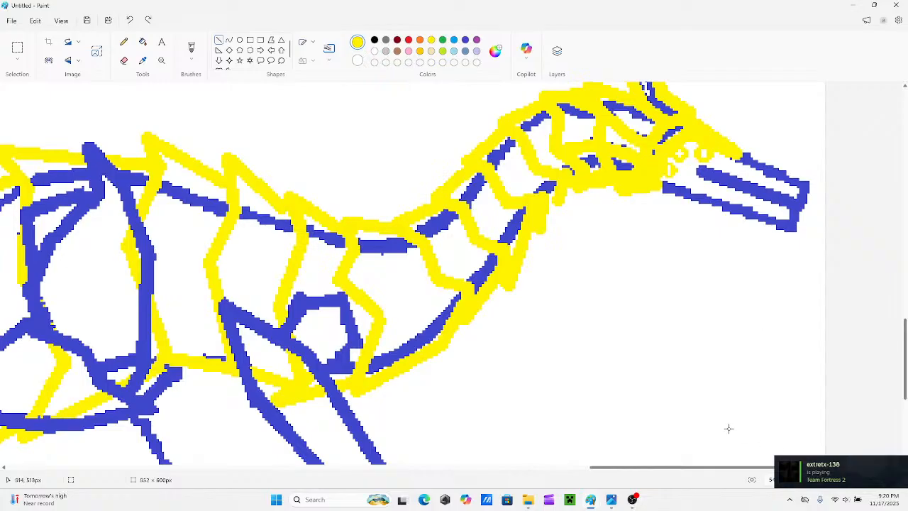
scroll(702, 440, left, 5)
scroll(628, 411, down, 5)
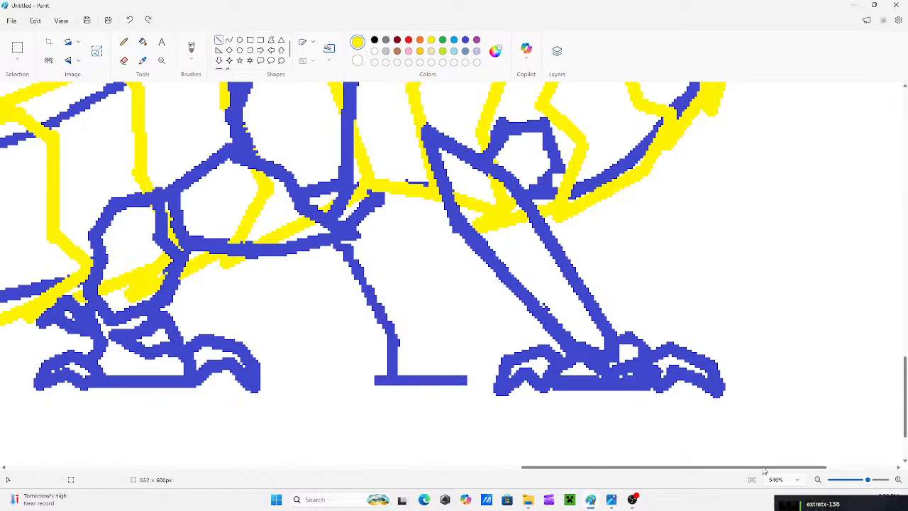
drag(867, 480, 859, 481)
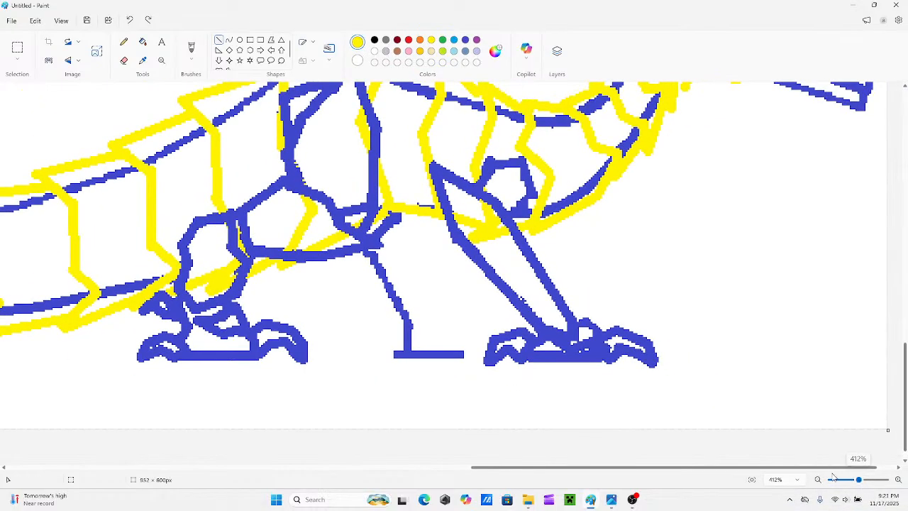
scroll(526, 441, up, 3)
click(851, 481)
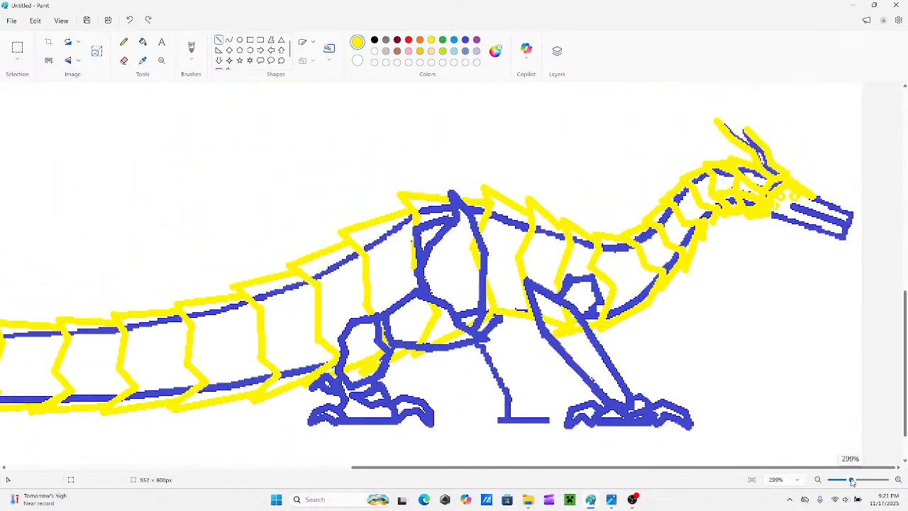
scroll(523, 400, down, 1)
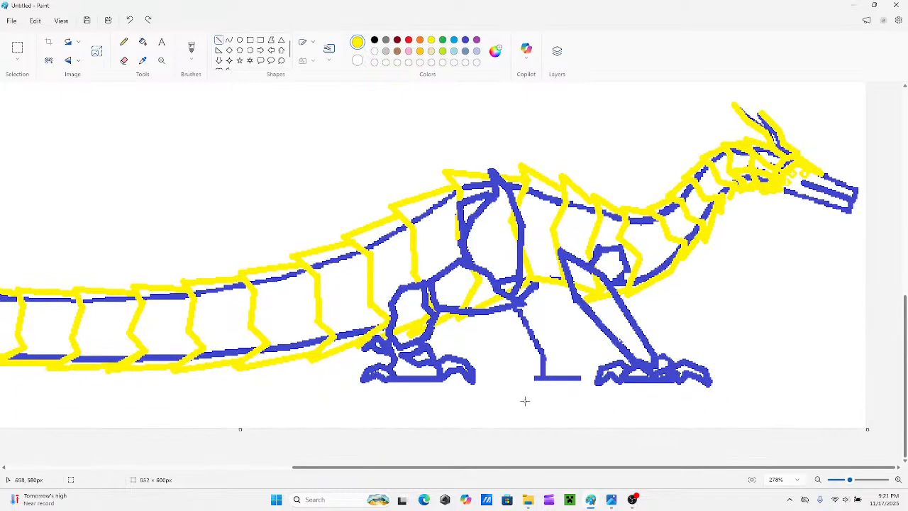
scroll(641, 468, left, 5)
scroll(482, 439, right, 5)
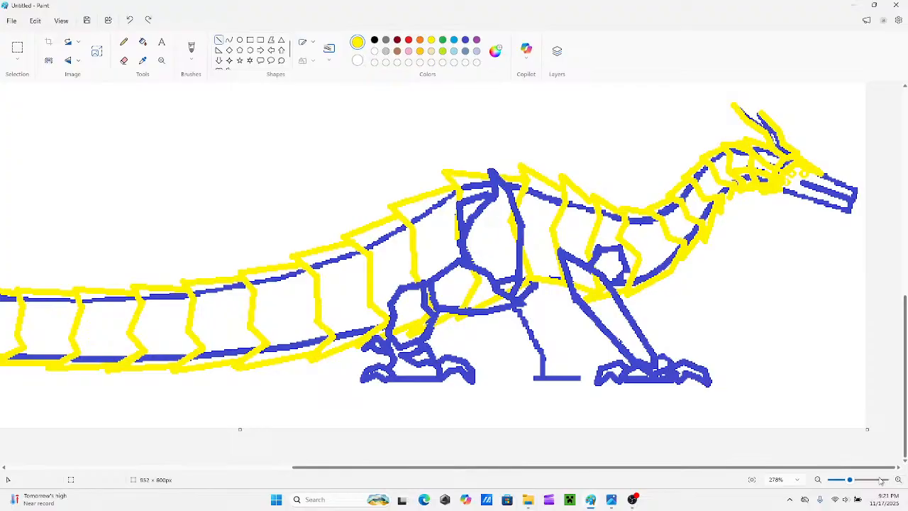
drag(849, 480, 842, 480)
scroll(599, 432, down, 1)
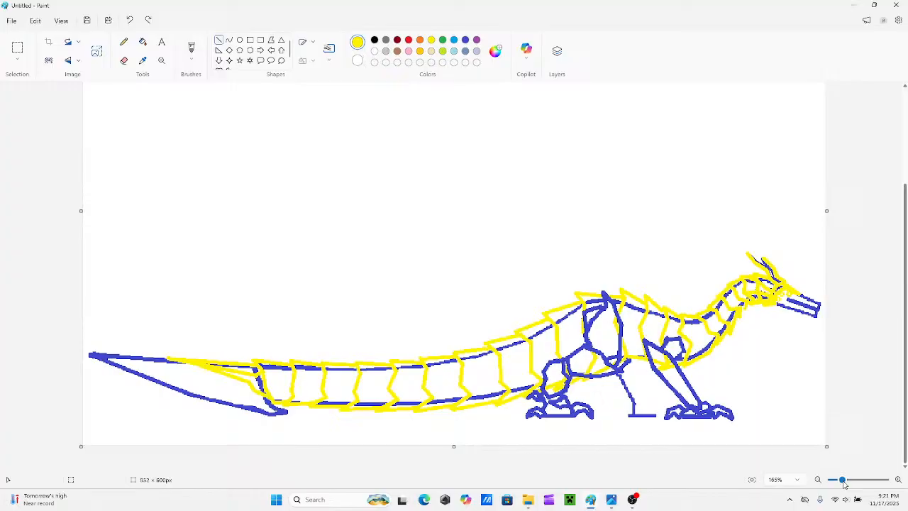
drag(842, 480, 850, 480)
drag(599, 469, 811, 459)
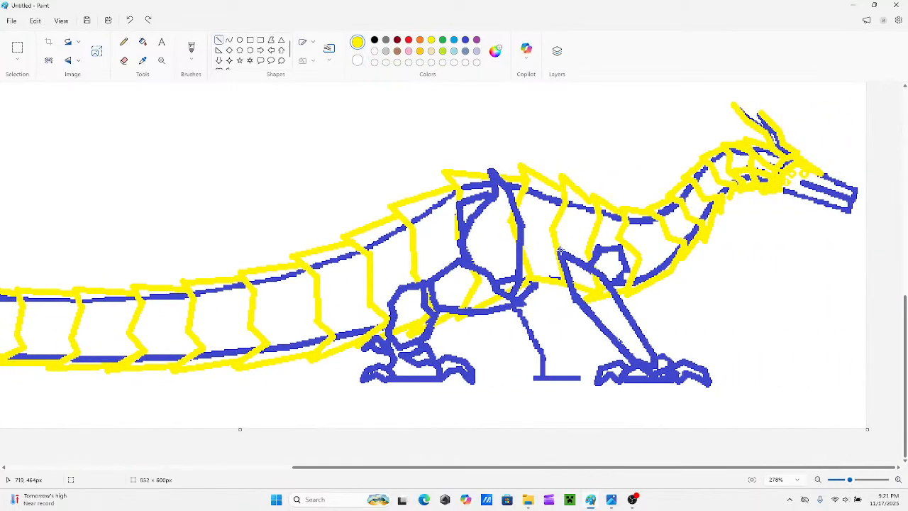
Retrace the hind leg's upper thigh in green, from its pointed tip above the back down to the belly.
click(443, 40)
mouse_move(491, 170)
mouse_down()
mouse_move(495, 196)
mouse_move(494, 173)
mouse_up()
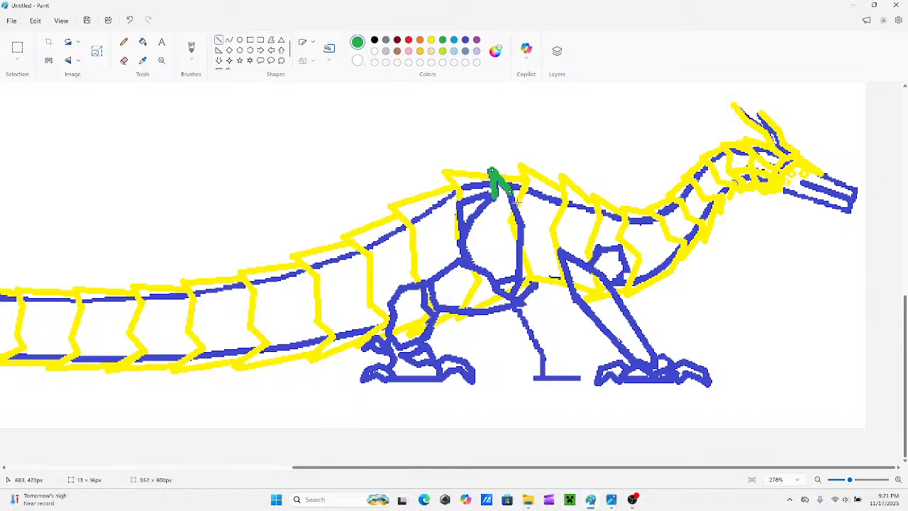
mouse_move(522, 226)
mouse_down()
mouse_move(506, 189)
mouse_move(461, 217)
mouse_move(463, 233)
mouse_move(472, 219)
mouse_move(460, 245)
mouse_up()
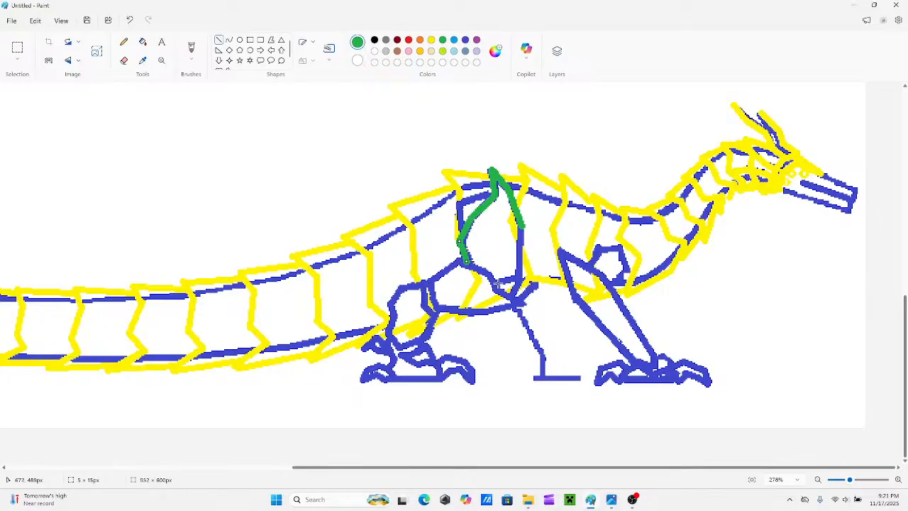
drag(492, 281, 520, 276)
mouse_move(522, 226)
mouse_down()
mouse_move(524, 304)
mouse_move(495, 288)
mouse_up()
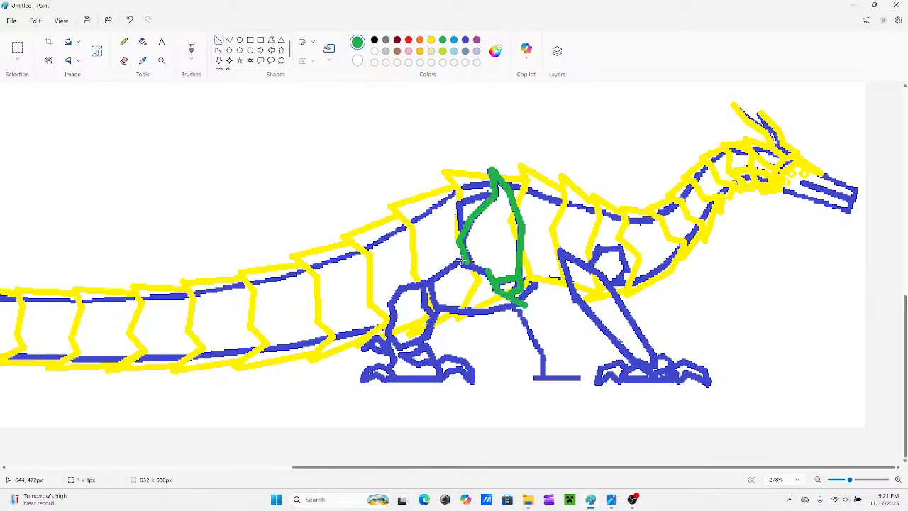
Retrace the rest of the hind leg in green, covering the lower thigh, the shin and the ankle down to the foot.
drag(461, 261, 434, 303)
drag(493, 313, 435, 311)
drag(524, 304, 491, 312)
mouse_move(422, 284)
mouse_down()
mouse_move(436, 323)
mouse_move(428, 338)
mouse_move(398, 348)
mouse_up()
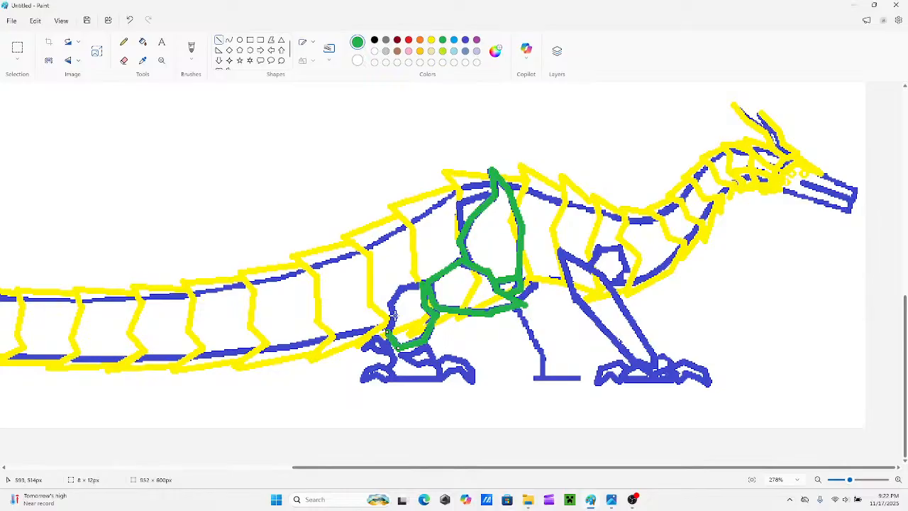
drag(395, 316, 405, 288)
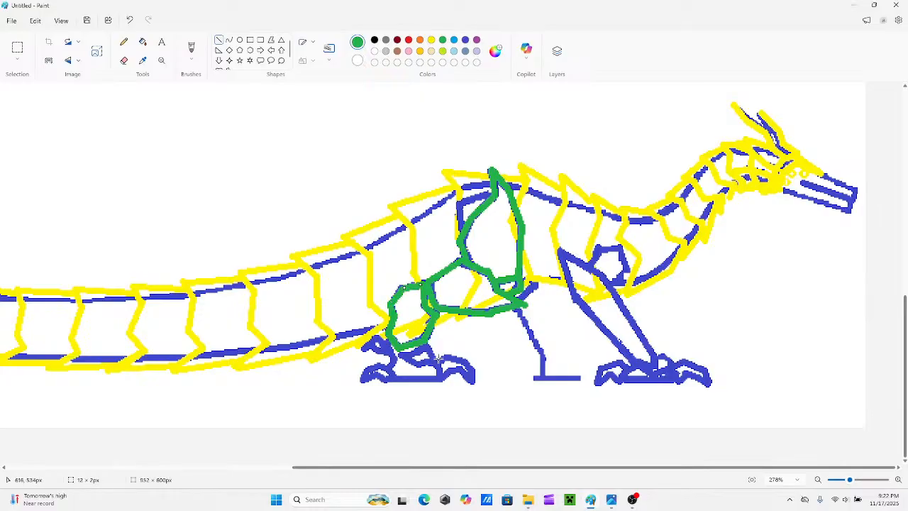
mouse_move(428, 346)
mouse_down()
mouse_move(433, 361)
mouse_move(413, 353)
mouse_move(425, 346)
mouse_move(413, 353)
mouse_move(416, 365)
mouse_move(401, 356)
mouse_move(418, 365)
mouse_up()
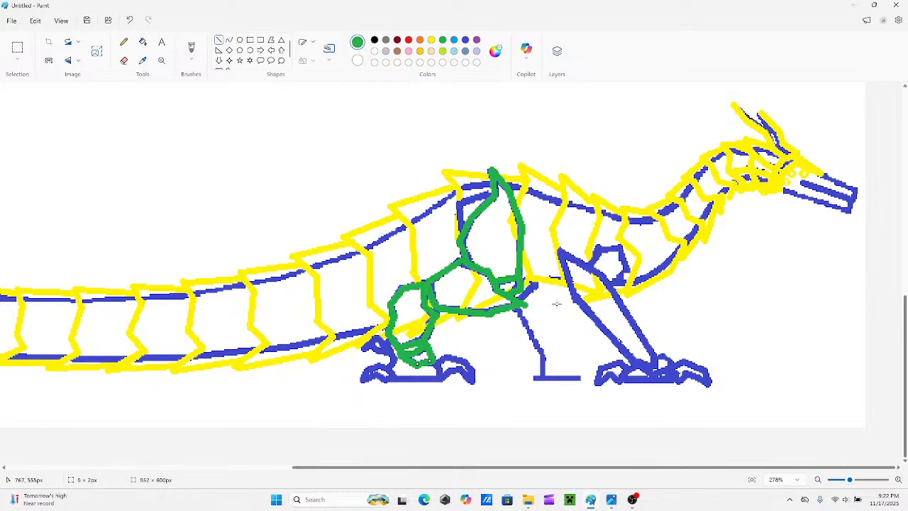
Retrace the front leg in orange from the shoulder to the foot, with small rounded joints at the ankle.
click(420, 40)
mouse_move(561, 252)
mouse_down()
mouse_move(603, 275)
mouse_move(567, 273)
mouse_move(560, 254)
mouse_up()
drag(637, 361, 576, 299)
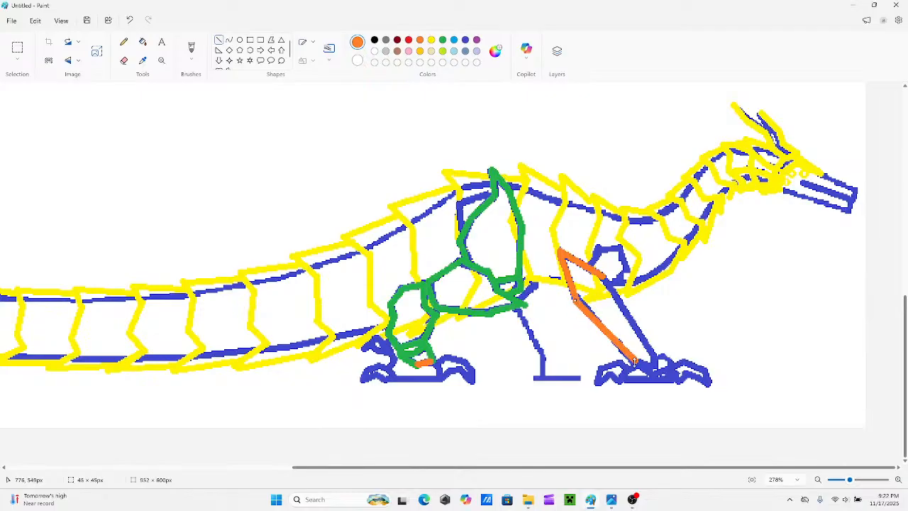
mouse_move(652, 366)
mouse_down()
mouse_move(638, 363)
mouse_move(653, 355)
mouse_up()
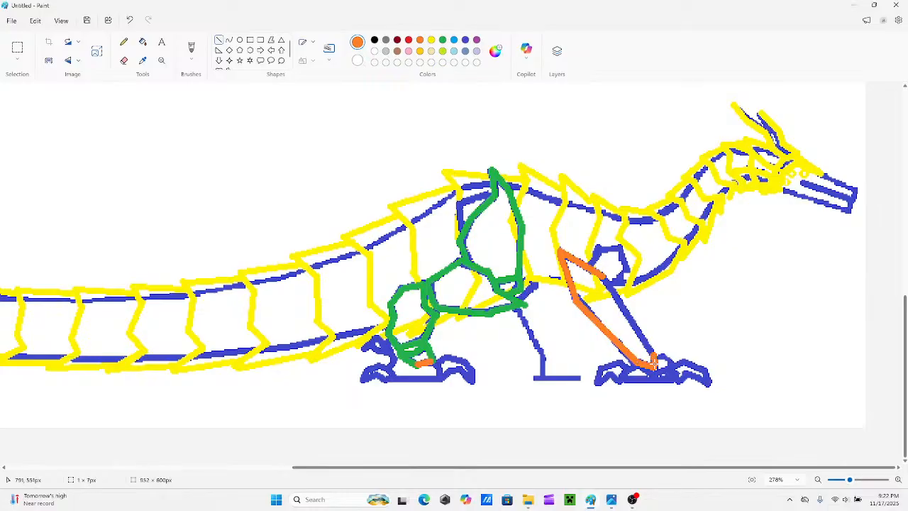
mouse_move(604, 276)
mouse_down()
mouse_move(655, 358)
mouse_move(673, 363)
mouse_move(663, 371)
mouse_up()
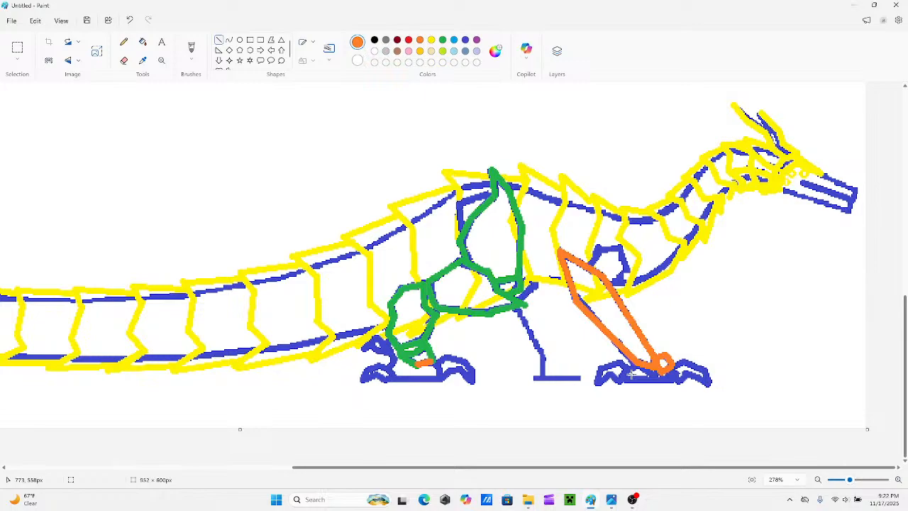
mouse_move(630, 365)
mouse_down()
mouse_move(646, 377)
mouse_move(638, 370)
mouse_up()
Select the whole creature and move it up the canvas, leaving empty space below its feet.
scroll(633, 298, up, 2)
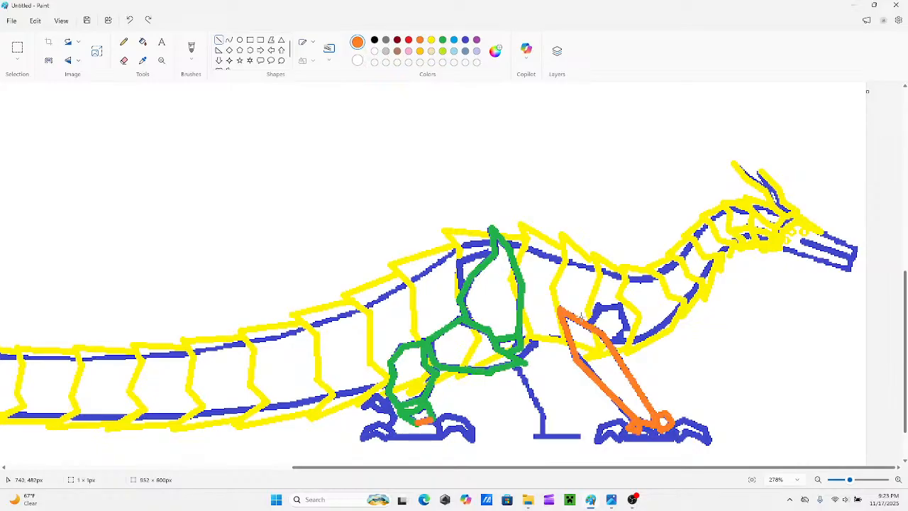
scroll(580, 316, up, 3)
drag(851, 482, 852, 480)
scroll(688, 371, down, 2)
scroll(707, 396, down, 3)
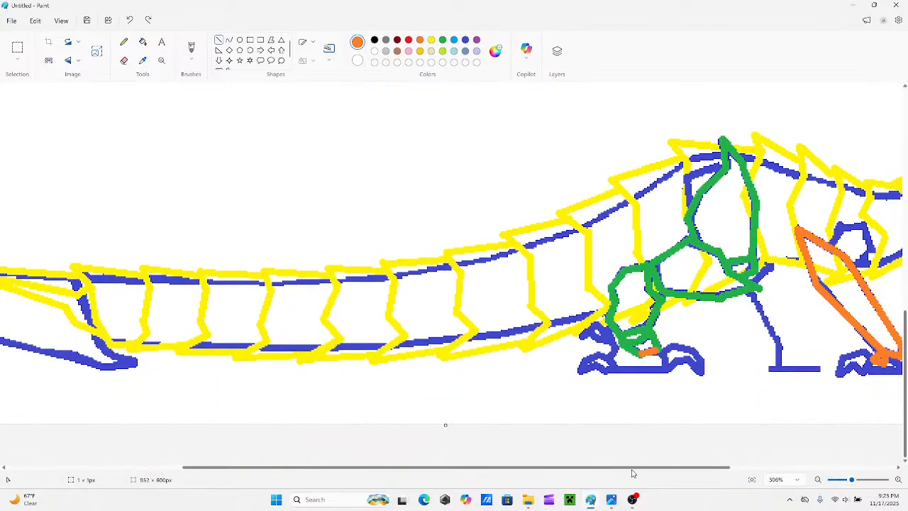
scroll(633, 473, right, 4)
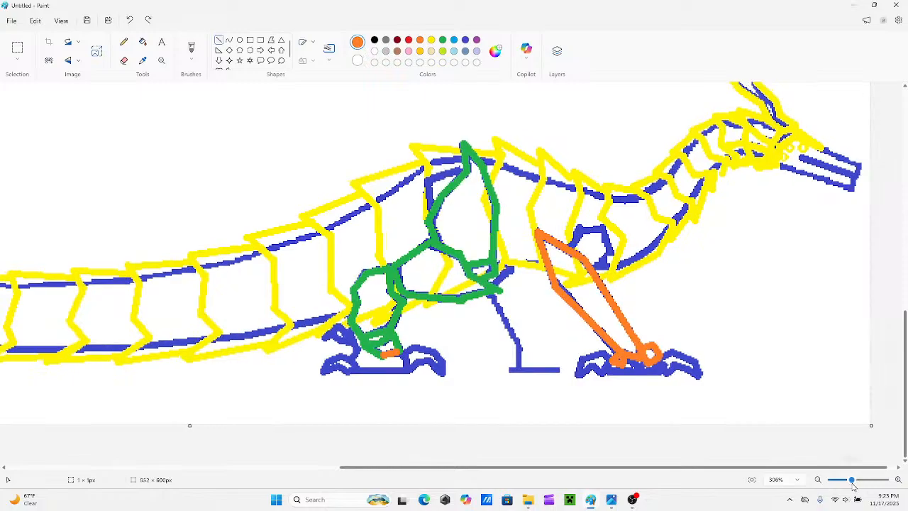
drag(852, 482, 843, 482)
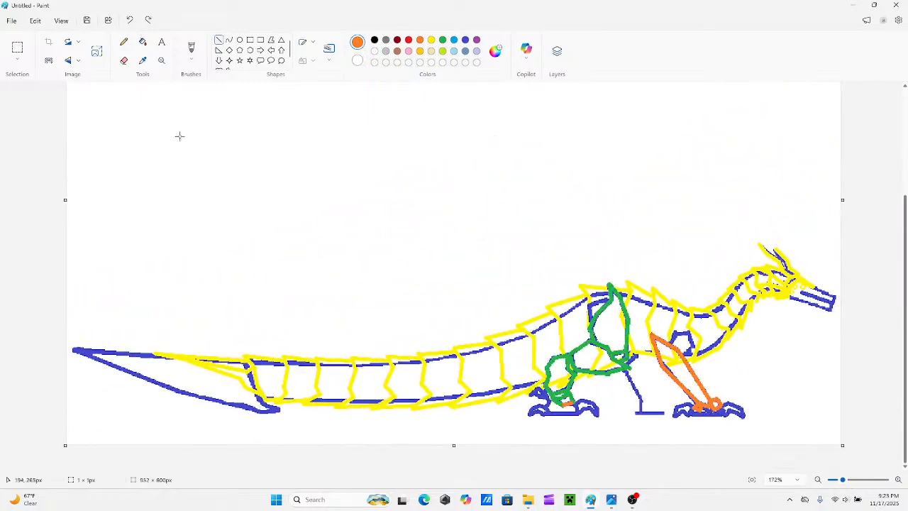
click(16, 49)
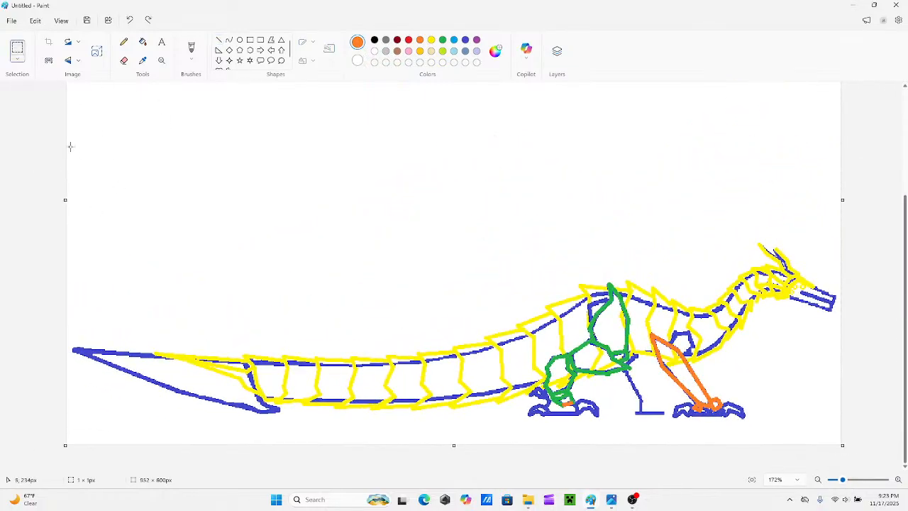
mouse_move(69, 146)
mouse_down()
mouse_move(235, 345)
mouse_move(592, 405)
mouse_move(880, 418)
mouse_move(858, 442)
mouse_up()
mouse_move(669, 348)
mouse_down()
mouse_move(629, 269)
mouse_move(640, 233)
mouse_up()
scroll(872, 387, up, 3)
drag(695, 344, 724, 301)
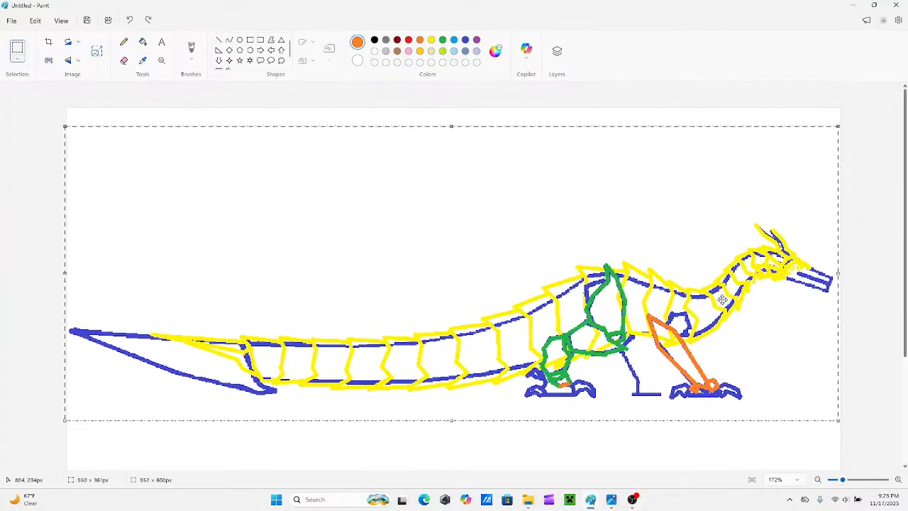
click(891, 301)
scroll(600, 291, down, 3)
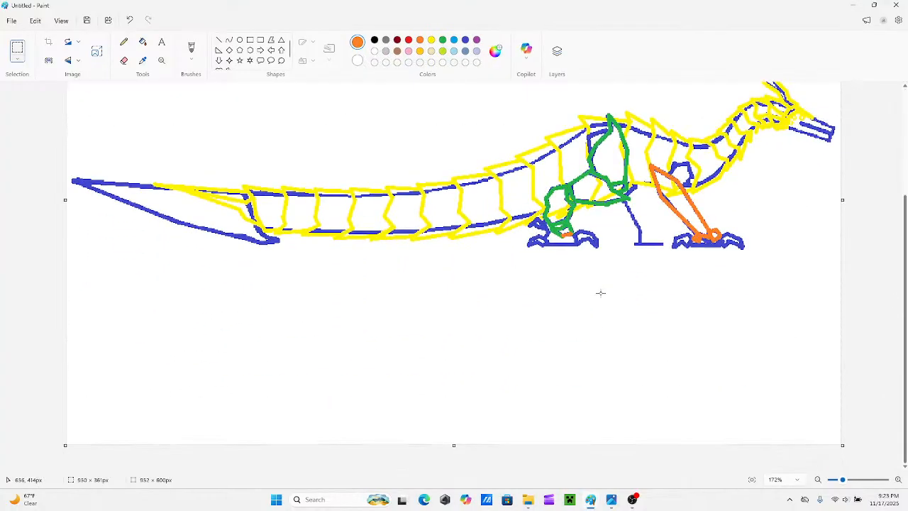
Start a blue top-view foot sketch below the front foot with a horizontal centre line, two short vertical bars and a curved front bar.
click(218, 40)
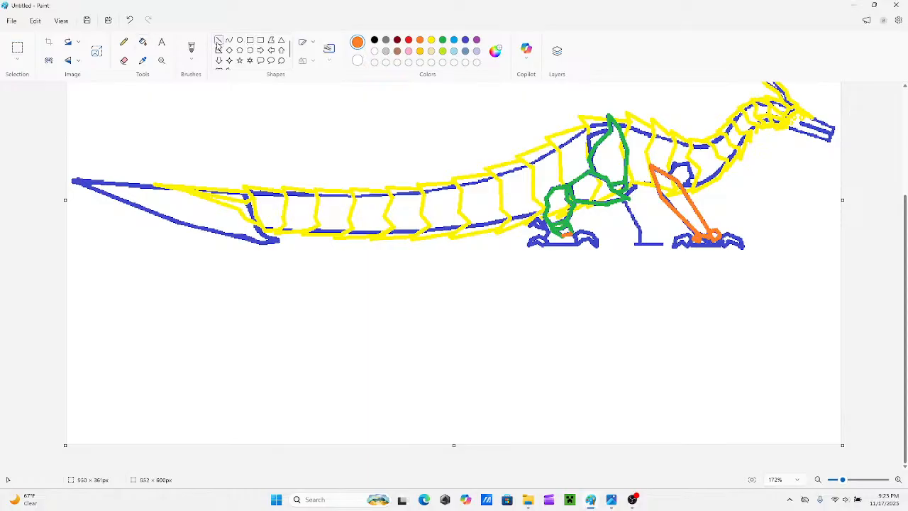
click(466, 39)
drag(843, 482, 849, 484)
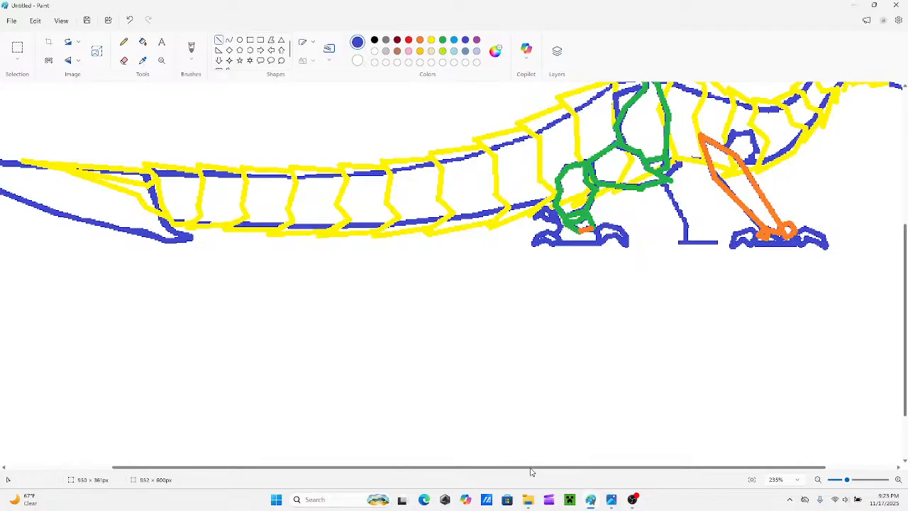
drag(532, 469, 655, 480)
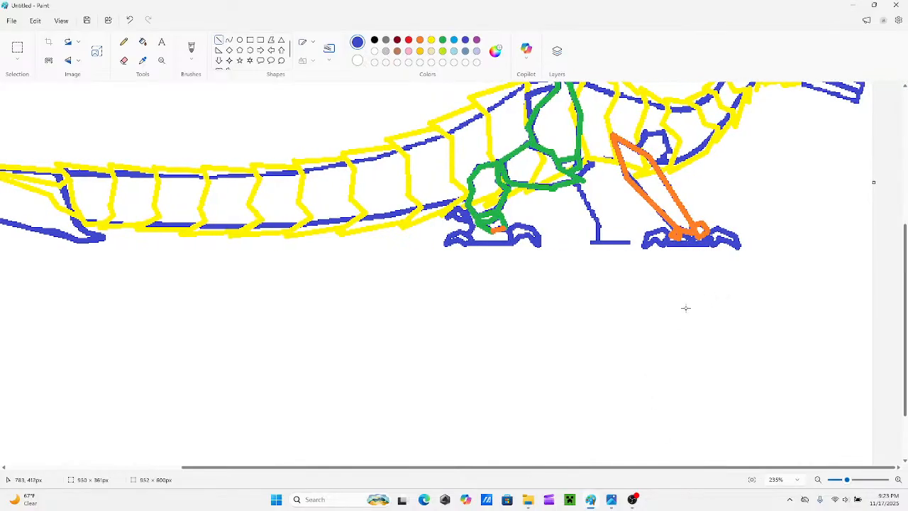
drag(687, 305, 711, 305)
mouse_move(708, 288)
mouse_down()
mouse_move(708, 307)
mouse_move(674, 305)
mouse_up()
key(ctrl+z)
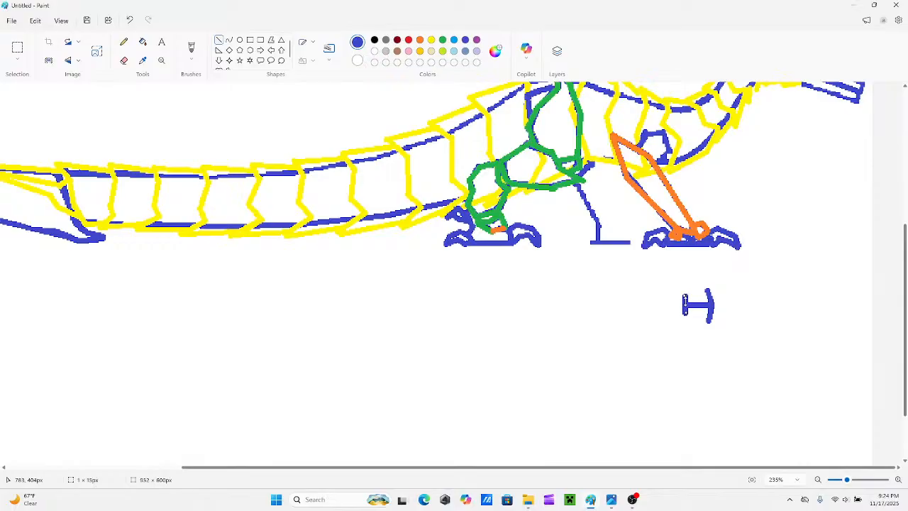
click(682, 293)
drag(680, 295, 680, 310)
click(705, 299)
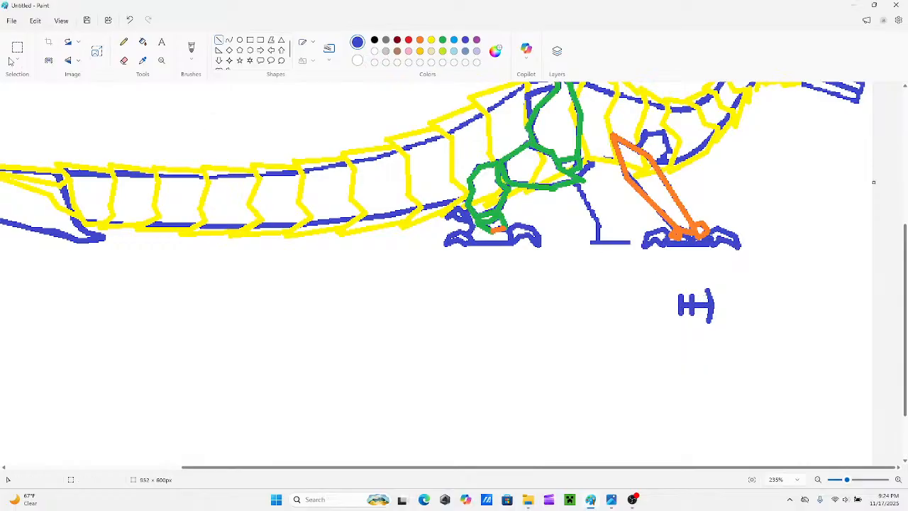
Move the foot sketch's curved front bar closer to its vertical bars.
click(15, 52)
mouse_move(734, 283)
mouse_down()
mouse_move(717, 323)
mouse_move(701, 332)
mouse_move(710, 310)
mouse_up()
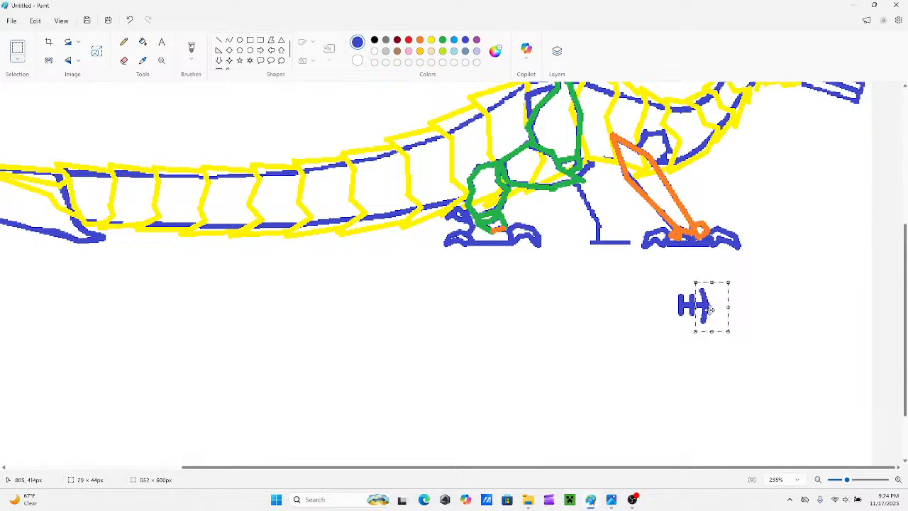
click(769, 304)
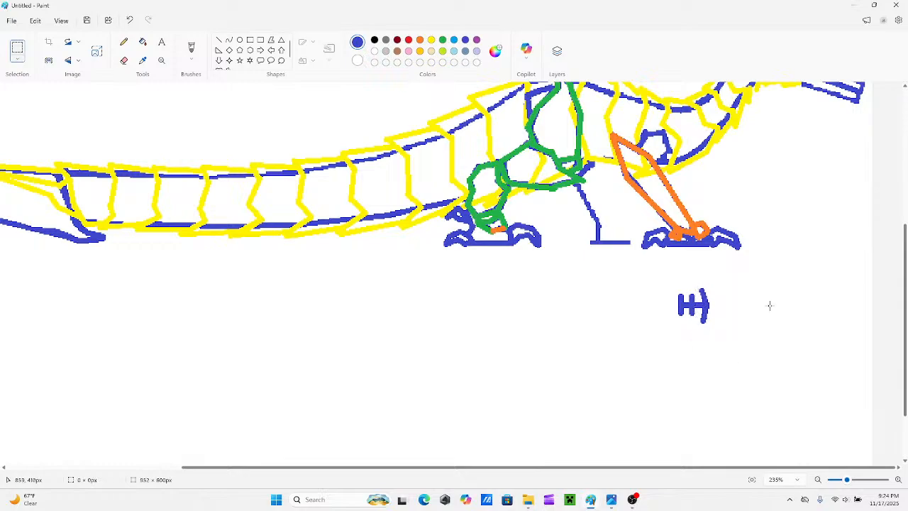
Add short blue toe stubs ahead of the curved bar and outline the foot sketch's upper edge back towards the rear bar.
click(218, 41)
drag(715, 306, 719, 306)
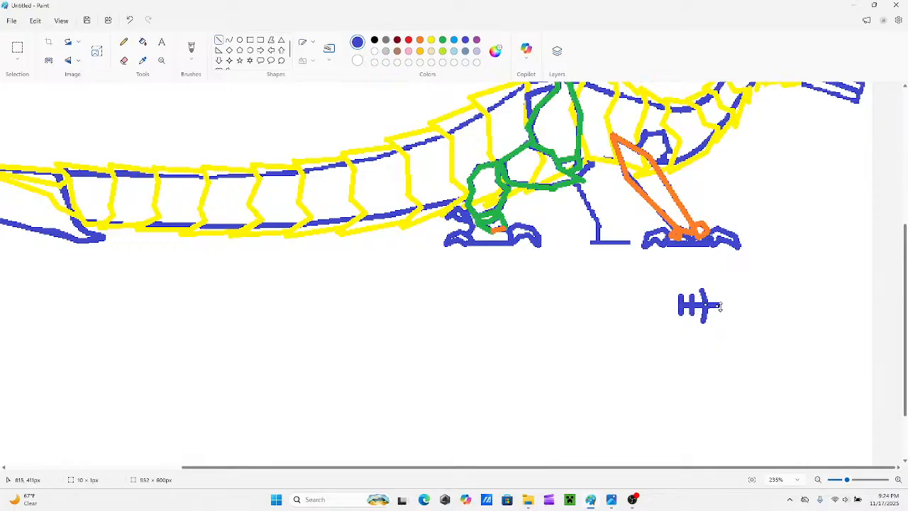
drag(720, 306, 716, 305)
mouse_move(712, 292)
mouse_down()
mouse_move(704, 315)
mouse_move(716, 316)
mouse_up()
click(680, 305)
drag(692, 296, 688, 290)
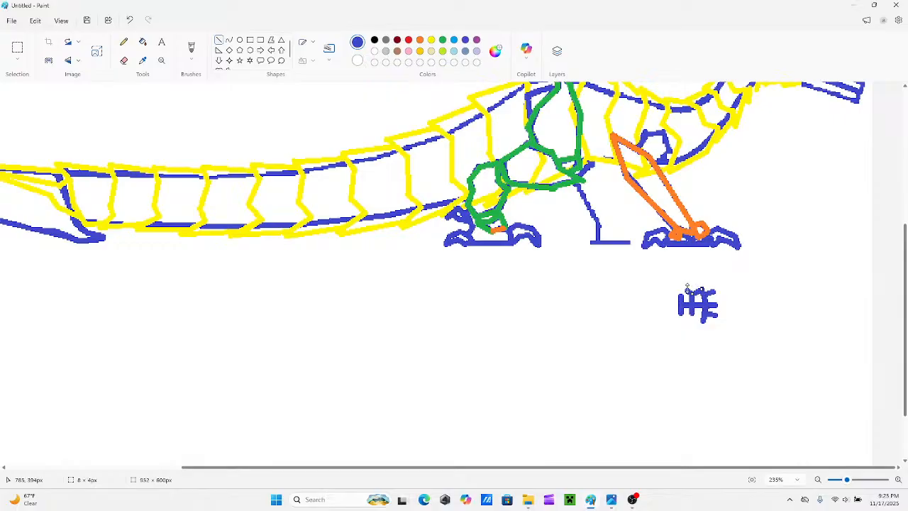
drag(686, 290, 681, 293)
Draw pointed claws on the front foot sketch: two slanting up from the upper side and two facing forward.
mouse_move(707, 272)
mouse_down()
mouse_move(696, 285)
mouse_move(716, 293)
mouse_move(727, 279)
mouse_move(717, 309)
mouse_move(719, 298)
mouse_move(736, 305)
mouse_move(730, 319)
mouse_move(718, 313)
mouse_move(743, 306)
mouse_move(717, 315)
mouse_move(720, 306)
mouse_move(716, 313)
mouse_move(739, 326)
mouse_up()
click(719, 284)
click(726, 279)
key(ctrl+z)
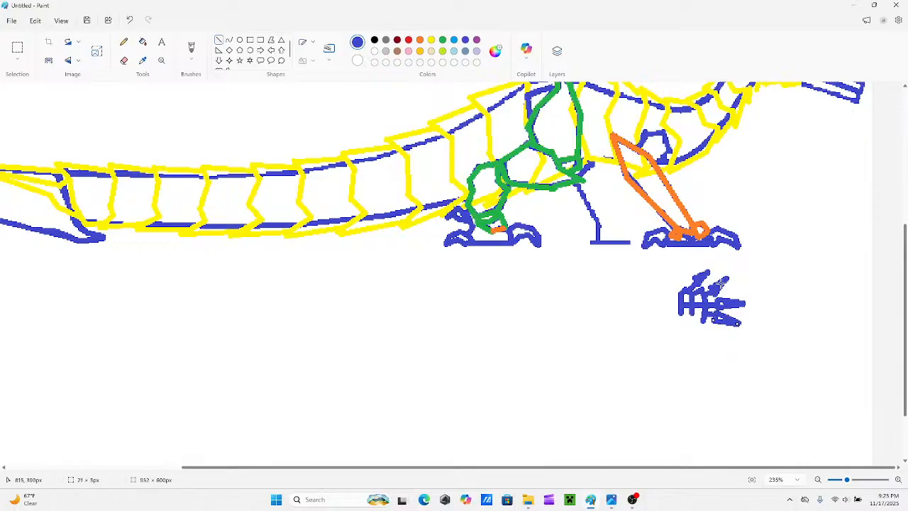
drag(717, 288, 731, 275)
click(763, 281)
Draw a long pointed rear claw extending backward from the front foot sketch.
mouse_move(680, 303)
mouse_down()
mouse_move(672, 311)
mouse_move(672, 301)
mouse_up()
mouse_move(647, 305)
mouse_down()
mouse_move(676, 303)
mouse_move(645, 305)
mouse_up()
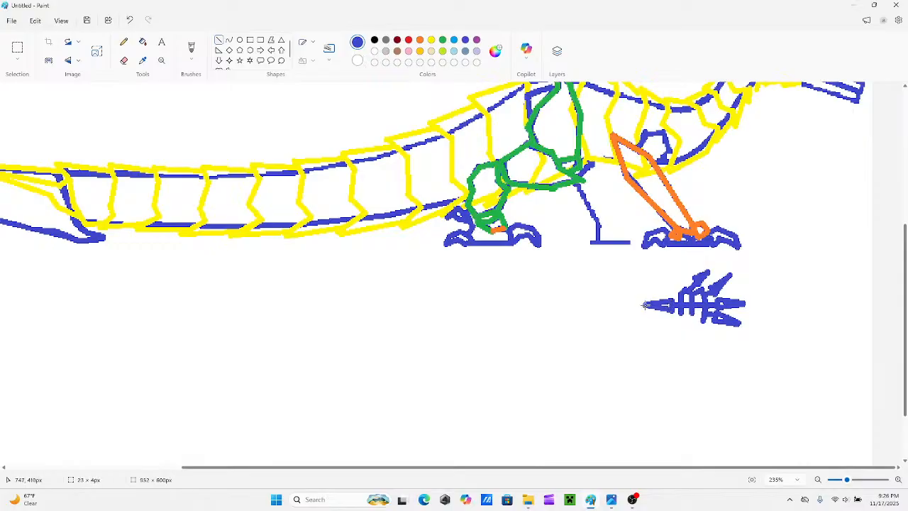
click(655, 277)
drag(684, 291, 687, 274)
key(ctrl+z)
scroll(791, 466, left, 1)
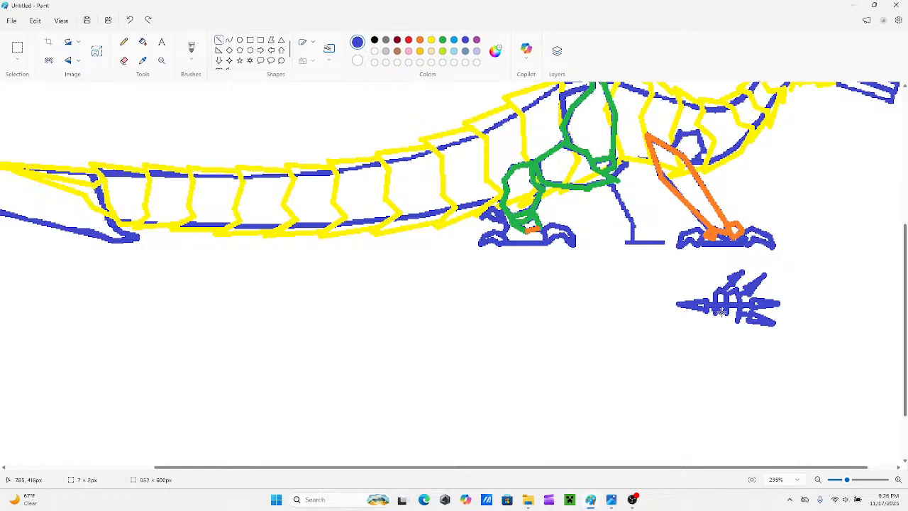
Close the lower edge of the front foot sketch between the vertical bars and the curved bar.
click(705, 291)
drag(727, 313, 735, 322)
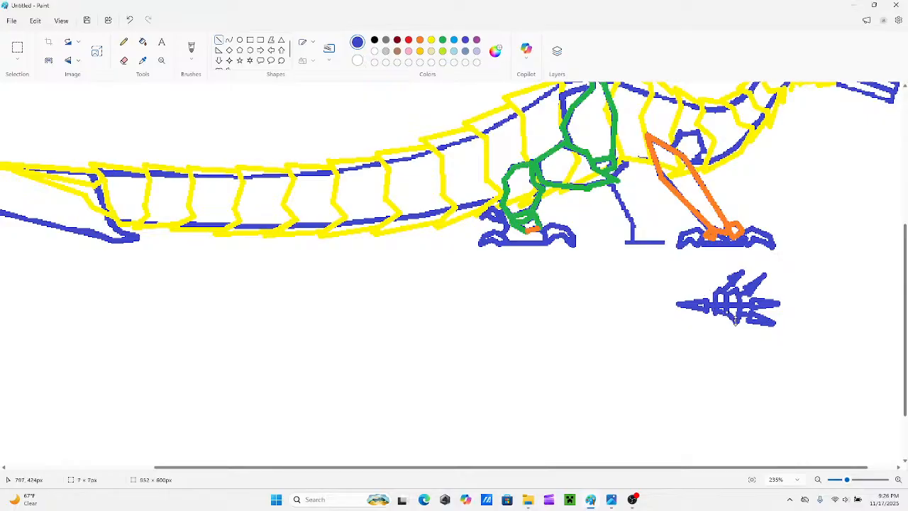
click(693, 284)
click(124, 60)
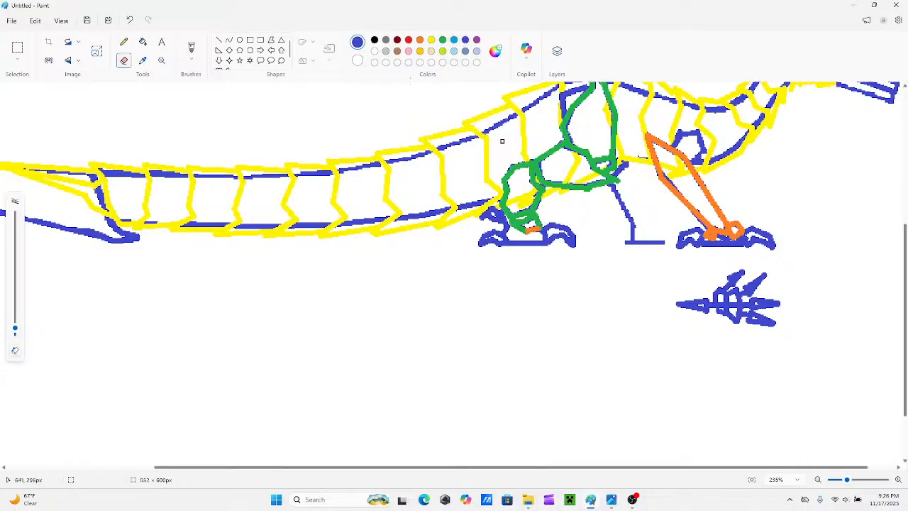
Start a second blue foot sketch below the hind foot with a vertical bar, a short centre line and a curved front bar.
click(218, 40)
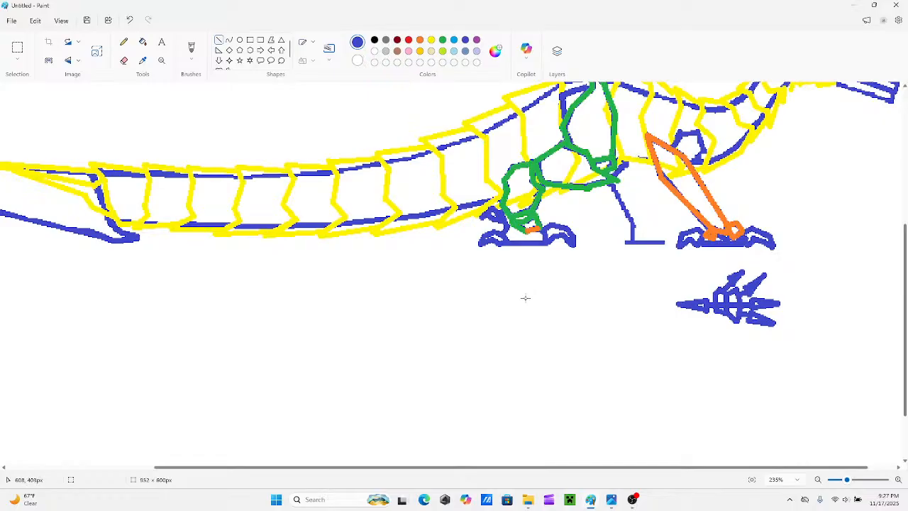
mouse_move(523, 286)
mouse_down()
mouse_move(521, 309)
mouse_move(522, 300)
mouse_up()
drag(521, 312, 521, 318)
mouse_move(535, 299)
mouse_down()
mouse_move(520, 302)
mouse_move(532, 303)
mouse_up()
mouse_move(531, 290)
mouse_down()
mouse_move(529, 318)
mouse_move(526, 308)
mouse_up()
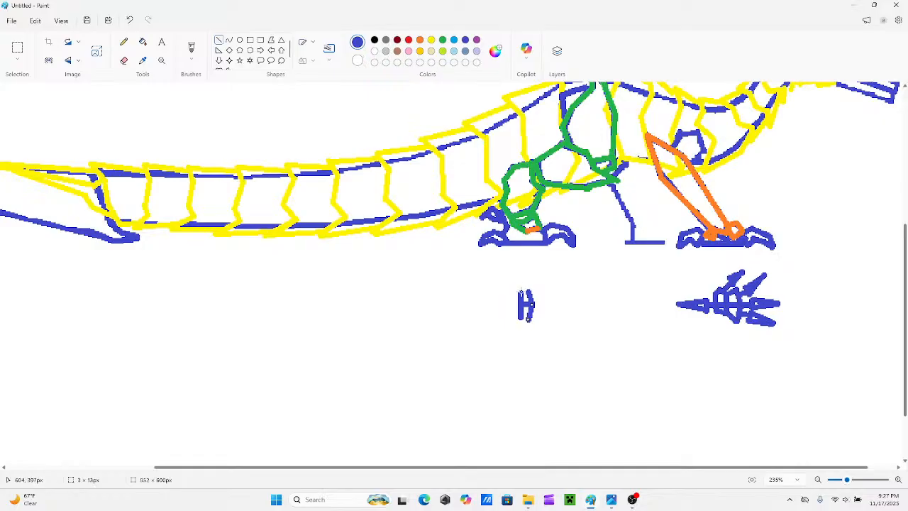
drag(529, 290, 521, 286)
mouse_move(528, 321)
mouse_down()
mouse_move(521, 325)
mouse_move(529, 293)
mouse_move(521, 286)
mouse_move(533, 304)
mouse_move(520, 321)
mouse_up()
key(ctrl+z)
key(ctrl+z)
key(ctrl+z)
click(518, 288)
key(ctrl+z)
key(ctrl+z)
Redraw the hind foot sketch's curved front joined to both ends of the vertical bar, and extend the centre line backward.
drag(534, 297, 531, 293)
click(532, 318)
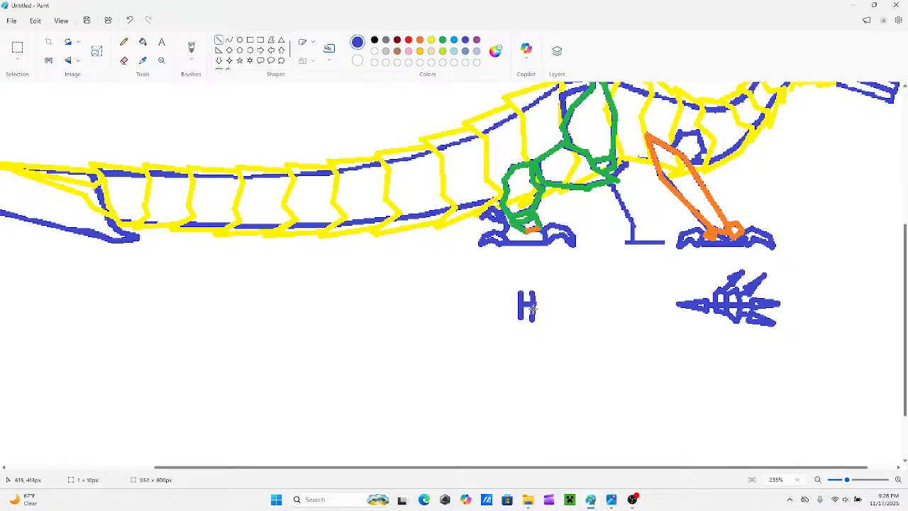
drag(532, 320, 526, 323)
drag(532, 293, 521, 284)
drag(524, 325, 522, 324)
drag(520, 287, 507, 305)
key(Escape)
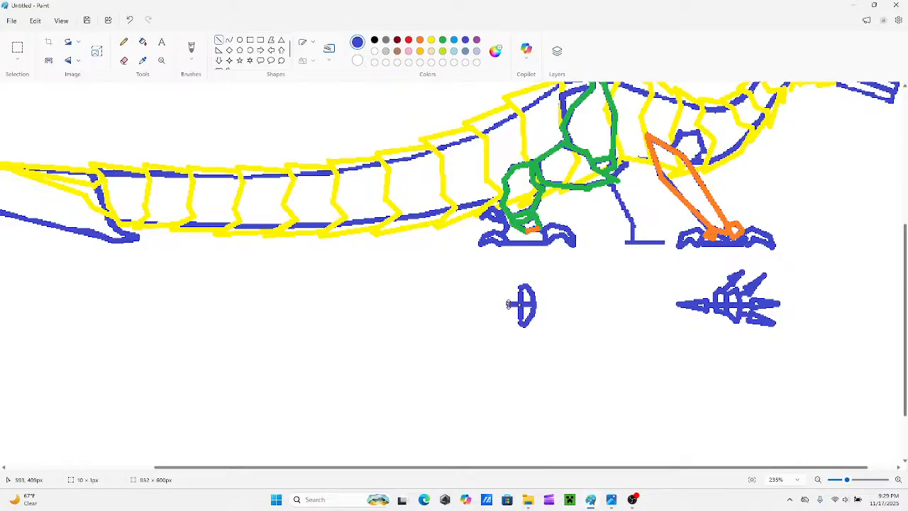
click(856, 481)
drag(856, 481, 859, 481)
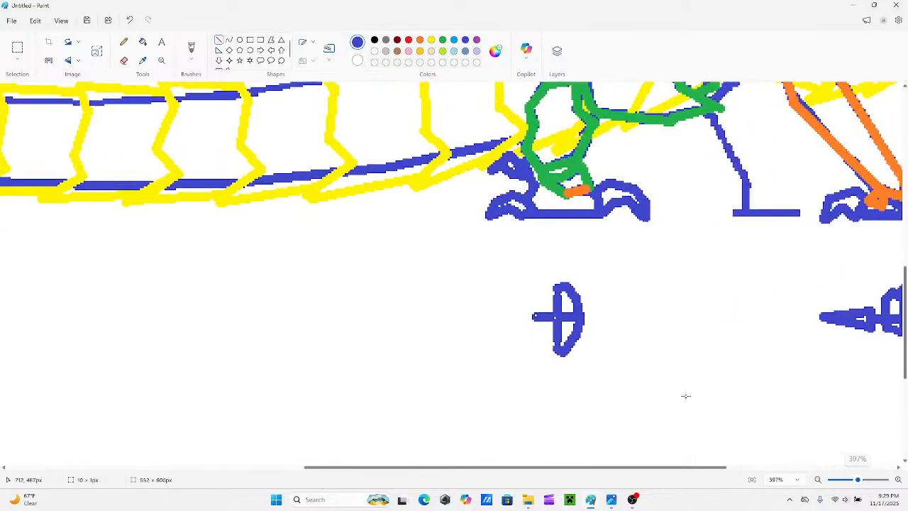
scroll(542, 298, down, 1)
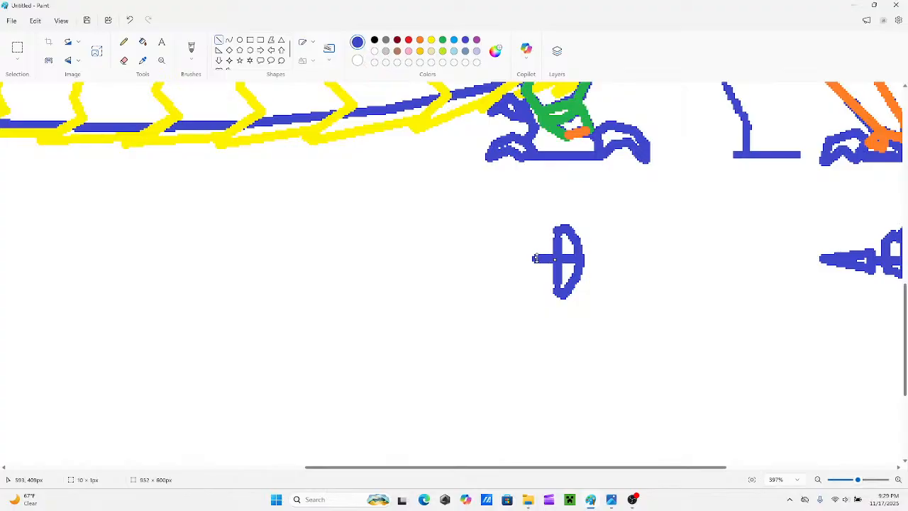
mouse_move(536, 259)
mouse_down()
mouse_move(551, 235)
mouse_move(539, 240)
mouse_up()
mouse_move(557, 296)
mouse_down()
mouse_move(532, 281)
mouse_move(541, 282)
mouse_up()
mouse_move(540, 240)
mouse_down()
mouse_move(527, 257)
mouse_move(538, 281)
mouse_move(524, 270)
mouse_move(537, 240)
mouse_move(538, 279)
mouse_move(523, 258)
mouse_move(530, 259)
mouse_up()
key(ctrl+z)
key(ctrl+z)
key(ctrl+z)
key(ctrl+z)
key(ctrl+z)
key(ctrl+z)
Outline the hind foot sketch's heel behind the vertical bar, connecting the top and bottom of the curved front.
drag(566, 229, 559, 240)
drag(558, 285, 561, 296)
mouse_move(564, 259)
mouse_down()
mouse_move(543, 259)
mouse_move(556, 241)
mouse_move(541, 247)
mouse_up()
mouse_move(558, 283)
mouse_down()
mouse_move(542, 277)
mouse_move(541, 248)
mouse_move(540, 271)
mouse_move(530, 259)
mouse_up()
Add a pointed rear claw to the hind foot sketch and round out the heel's lower edge.
drag(489, 259, 526, 256)
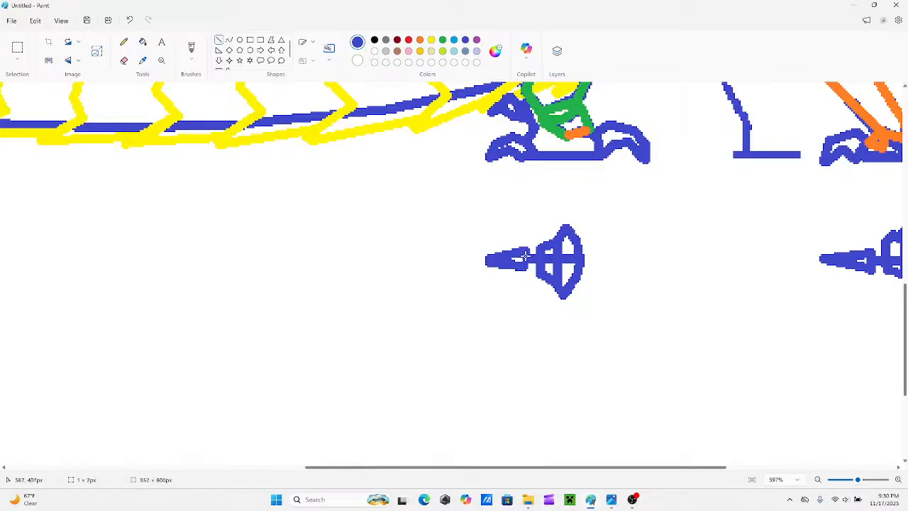
click(527, 225)
mouse_move(540, 276)
mouse_down()
mouse_move(558, 294)
mouse_move(542, 291)
mouse_up()
drag(540, 277, 565, 295)
click(124, 60)
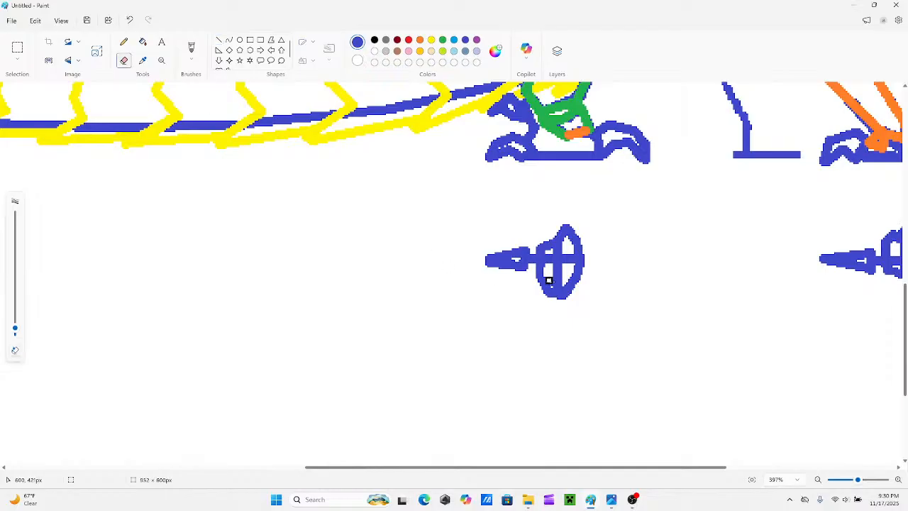
Round out the hind foot sketch's outline at both ends and add four short blue toe stubs along its front curve.
click(219, 42)
drag(539, 274, 547, 291)
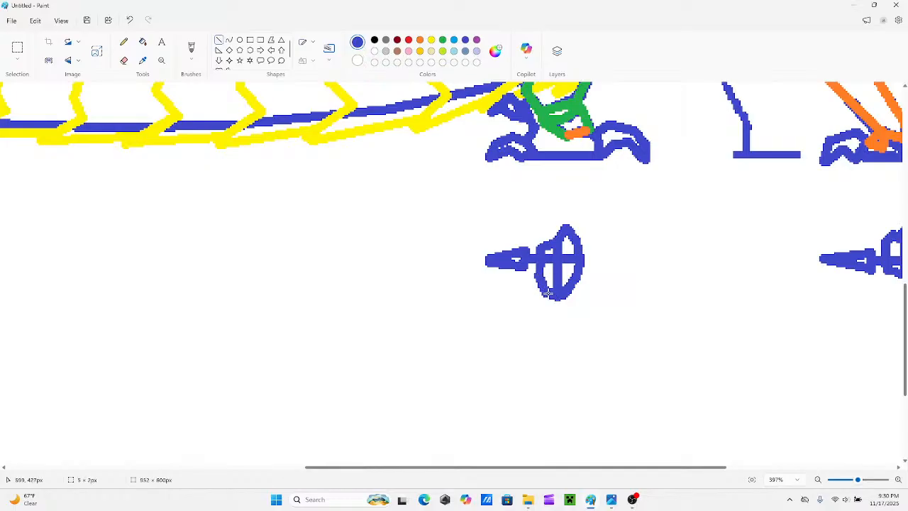
click(591, 303)
mouse_move(572, 271)
mouse_down()
mouse_move(591, 279)
mouse_move(578, 296)
mouse_up()
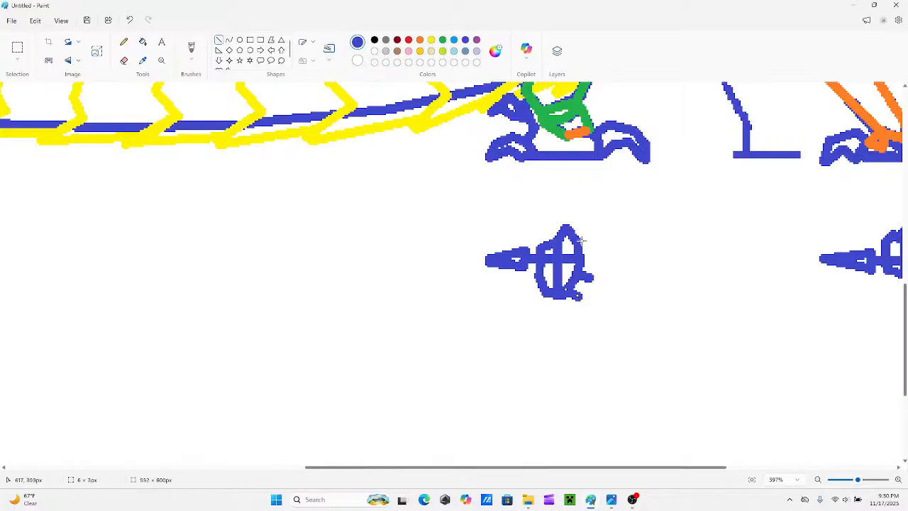
mouse_move(580, 241)
mouse_down()
mouse_move(590, 249)
mouse_move(581, 230)
mouse_move(545, 233)
mouse_up()
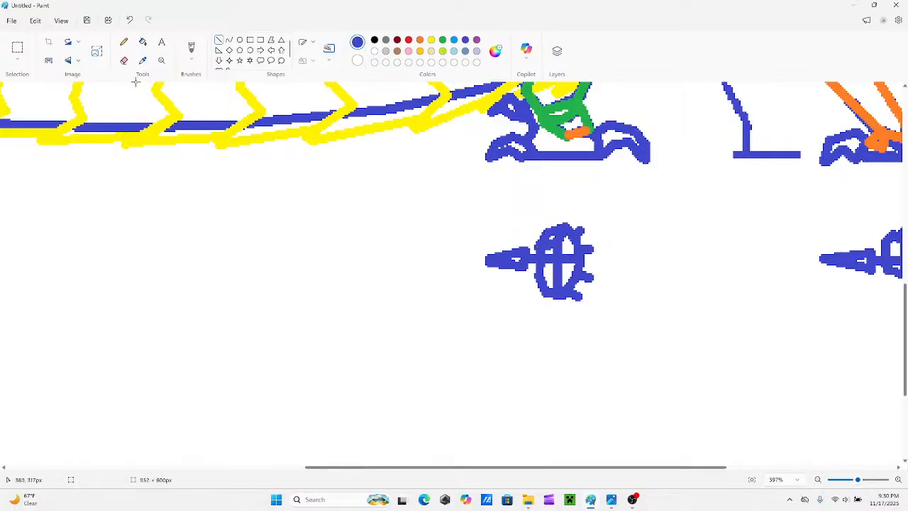
Erase the stray lines inside the hind foot sketch's upper half and extend the vertical bar back up to the outline.
click(123, 60)
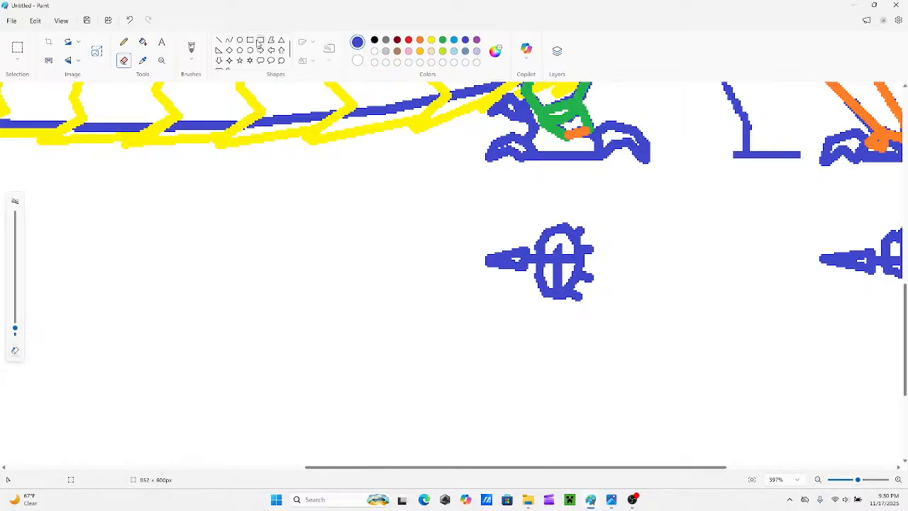
click(219, 40)
drag(558, 276, 558, 233)
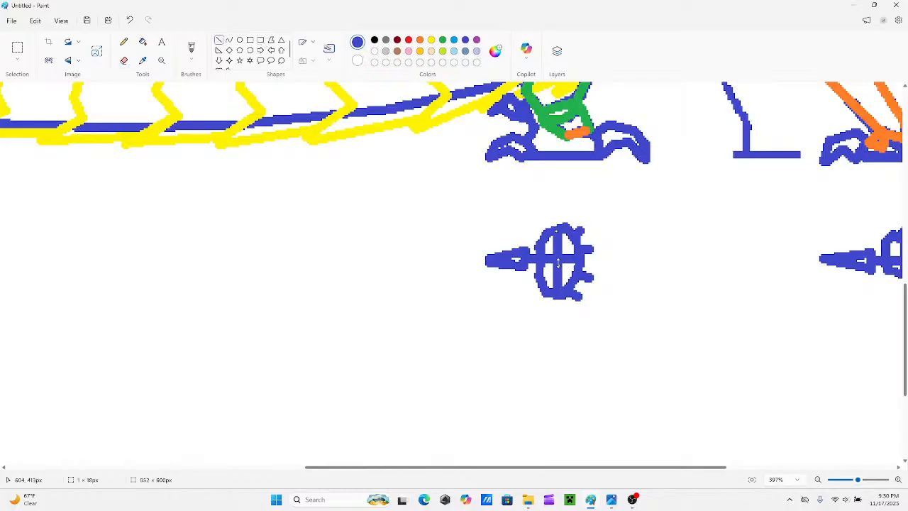
Draw four pointed blue claws fanning out from the toe stubs at the front of the hind foot sketch.
drag(573, 232, 586, 228)
click(616, 221)
mouse_move(584, 248)
mouse_down()
mouse_move(598, 248)
mouse_move(583, 299)
mouse_up()
click(615, 273)
click(622, 284)
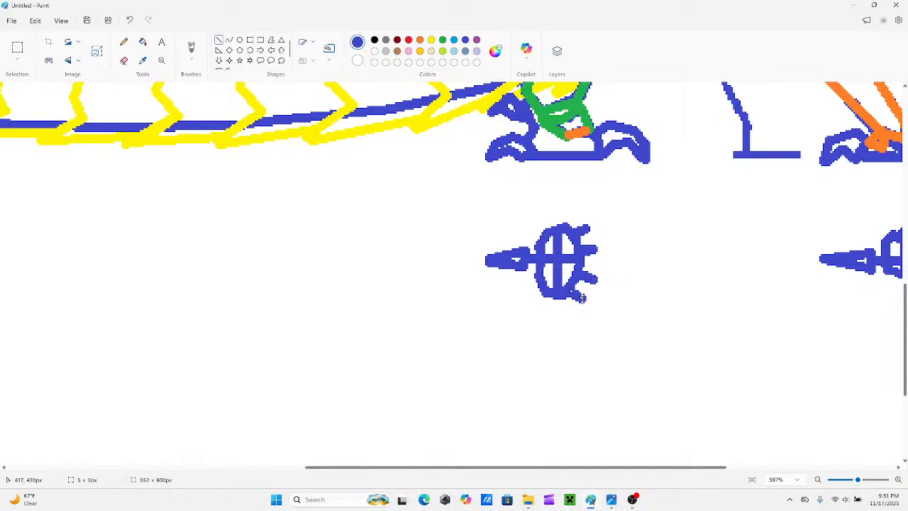
click(597, 225)
mouse_move(584, 221)
mouse_down()
mouse_move(590, 233)
mouse_move(581, 221)
mouse_move(625, 214)
mouse_move(597, 261)
mouse_move(594, 235)
mouse_move(616, 252)
mouse_move(634, 248)
mouse_move(591, 284)
mouse_up()
mouse_move(645, 286)
mouse_down()
mouse_move(598, 272)
mouse_move(638, 283)
mouse_move(580, 310)
mouse_move(587, 295)
mouse_move(579, 307)
mouse_move(624, 317)
mouse_up()
Below the creature's head, draw a small blue square with two long diverging lines as an open-jaw sketch.
drag(857, 480, 845, 479)
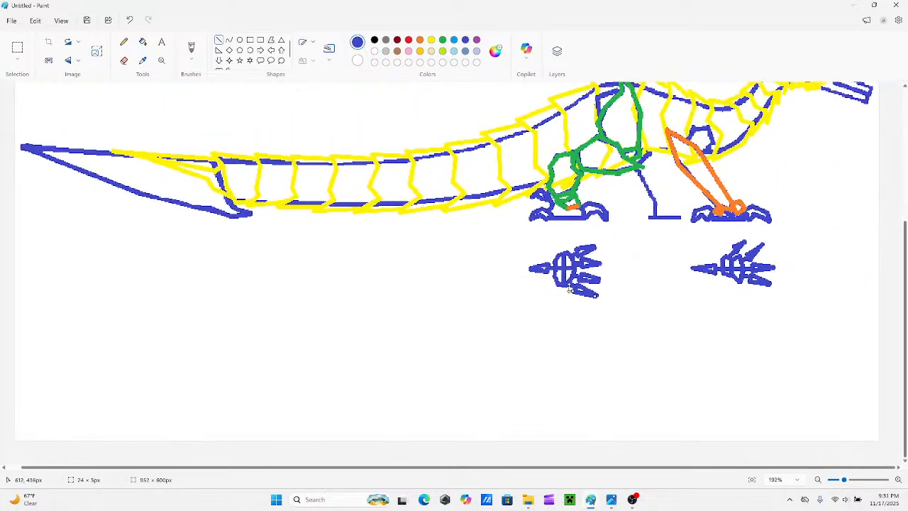
scroll(727, 344, up, 3)
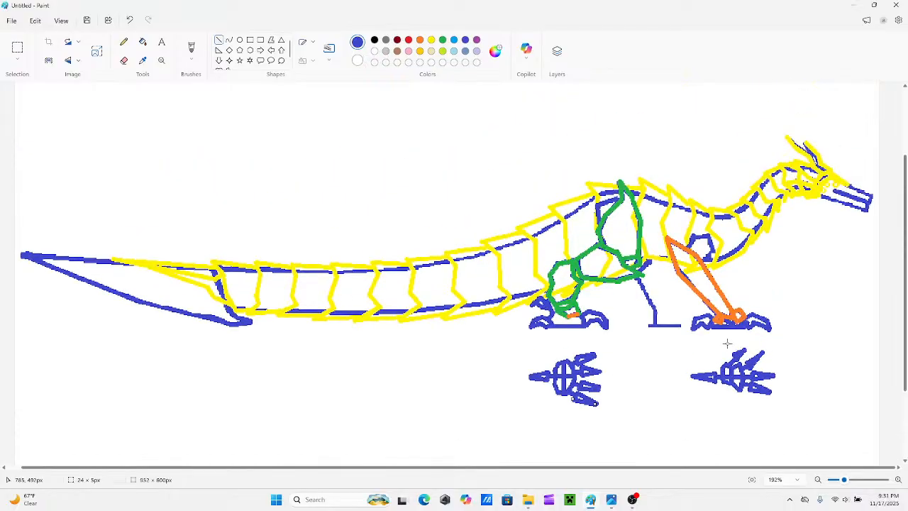
scroll(752, 384, up, 1)
scroll(773, 433, down, 4)
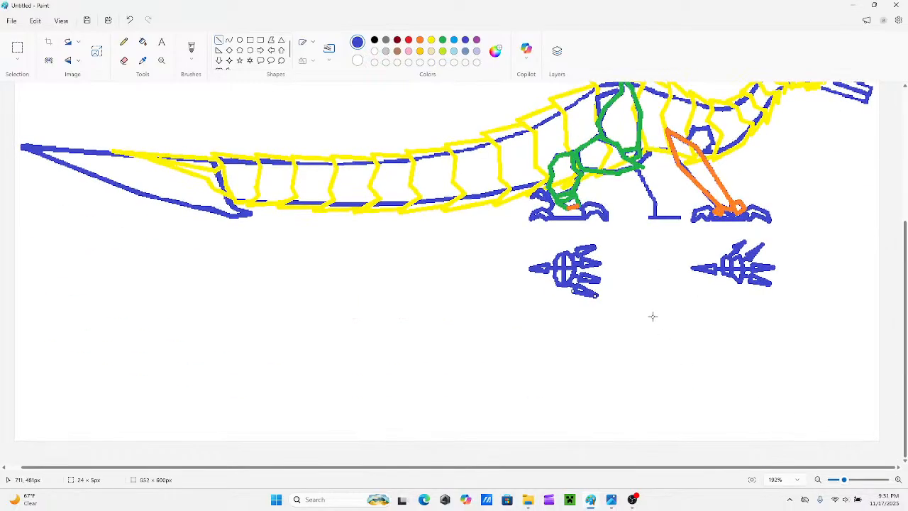
scroll(648, 292, up, 5)
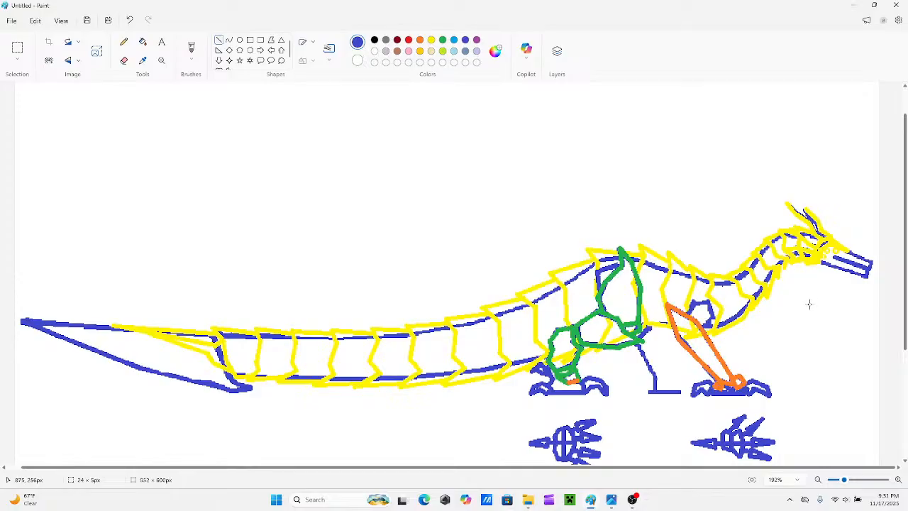
drag(828, 308, 828, 321)
mouse_move(813, 306)
mouse_down()
mouse_move(829, 308)
mouse_move(815, 306)
mouse_move(818, 327)
mouse_move(867, 292)
mouse_up()
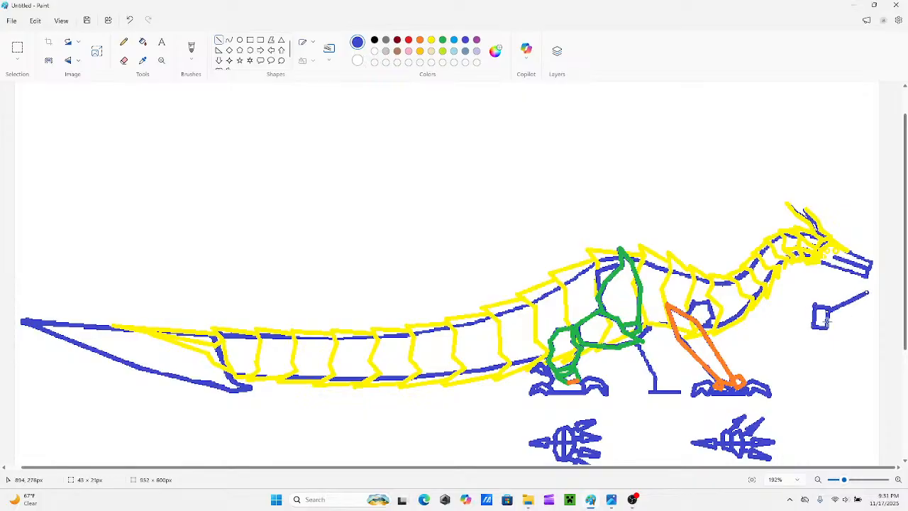
drag(828, 322, 858, 359)
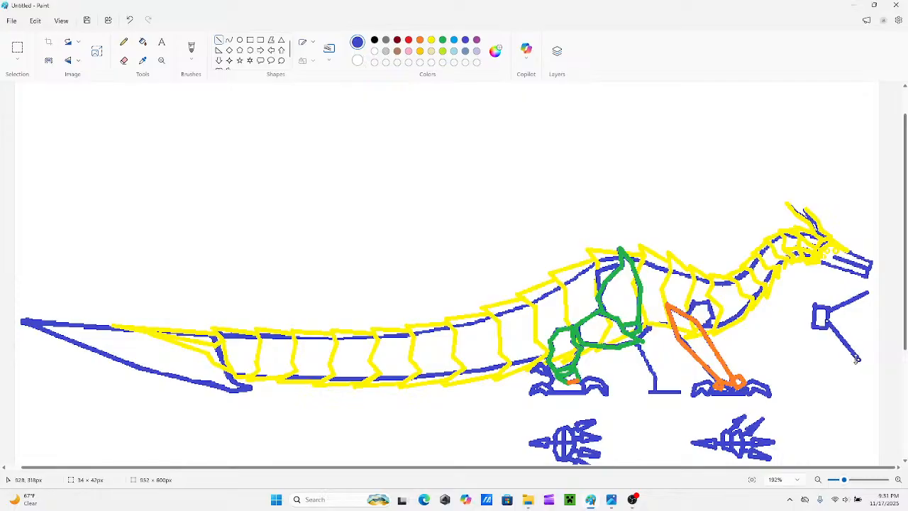
click(798, 321)
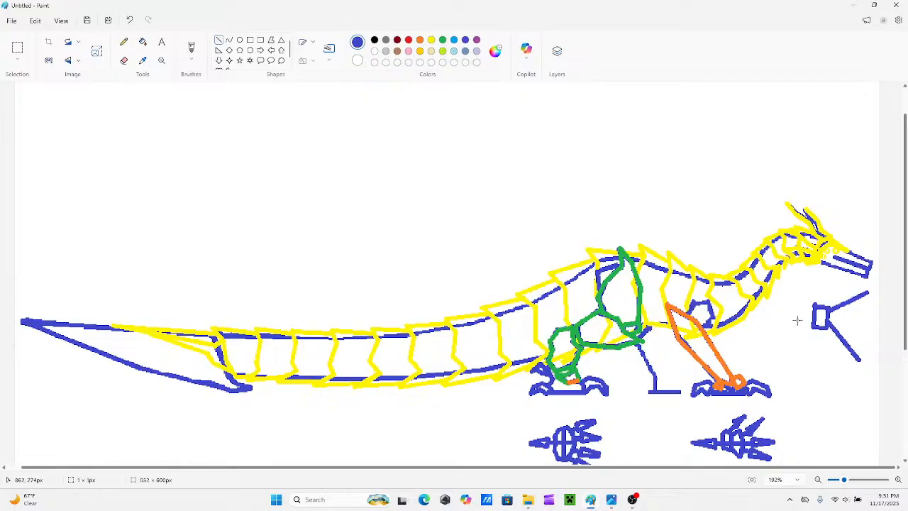
Draw a diagonal row of small yellow circles inside the open-jaw sketch's square.
click(432, 41)
click(239, 39)
drag(824, 310, 828, 316)
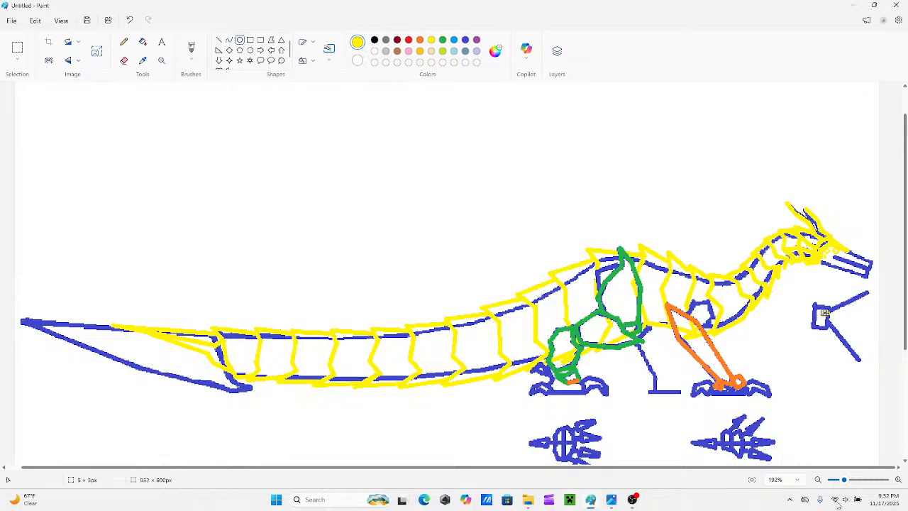
scroll(685, 437, up, 3)
scroll(685, 438, down, 3)
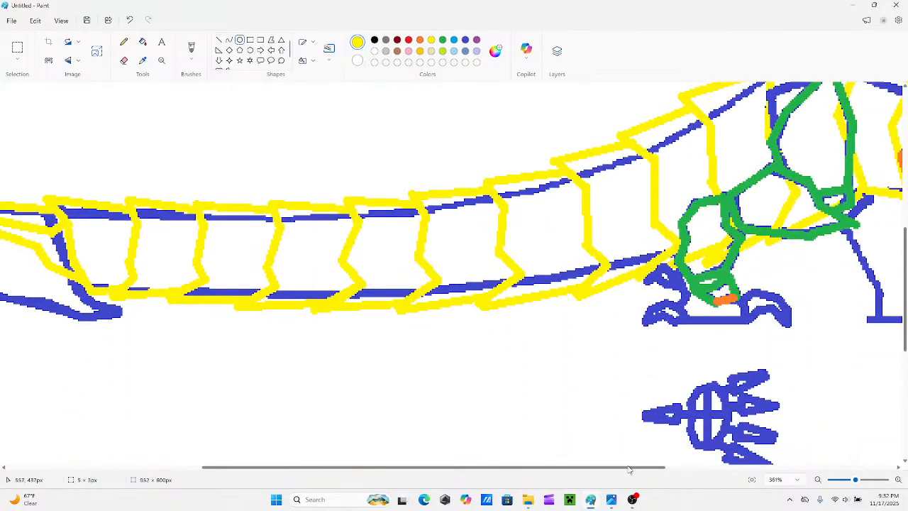
scroll(630, 470, right, 5)
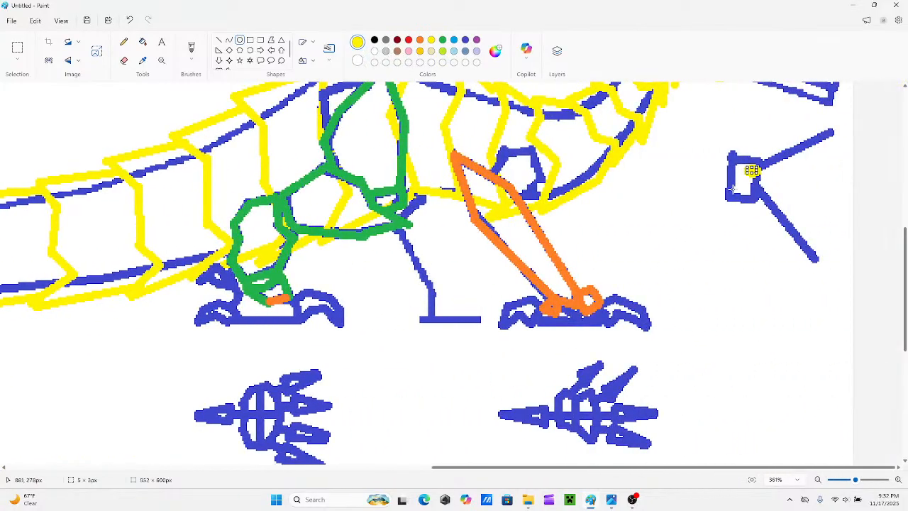
mouse_move(747, 189)
mouse_down()
mouse_move(741, 181)
mouse_move(729, 190)
mouse_up()
key(ctrl+z)
scroll(818, 339, up, 1)
scroll(819, 339, up, 1)
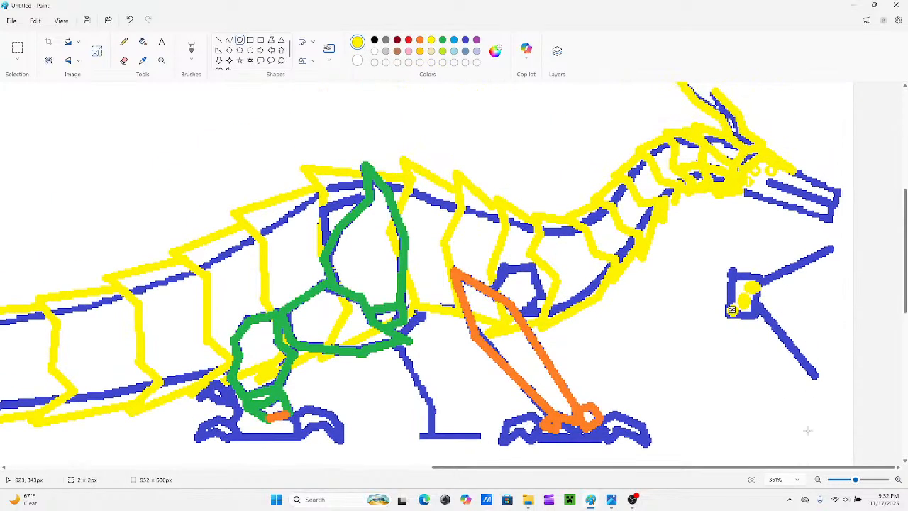
drag(857, 481, 852, 481)
key(ctrl+z)
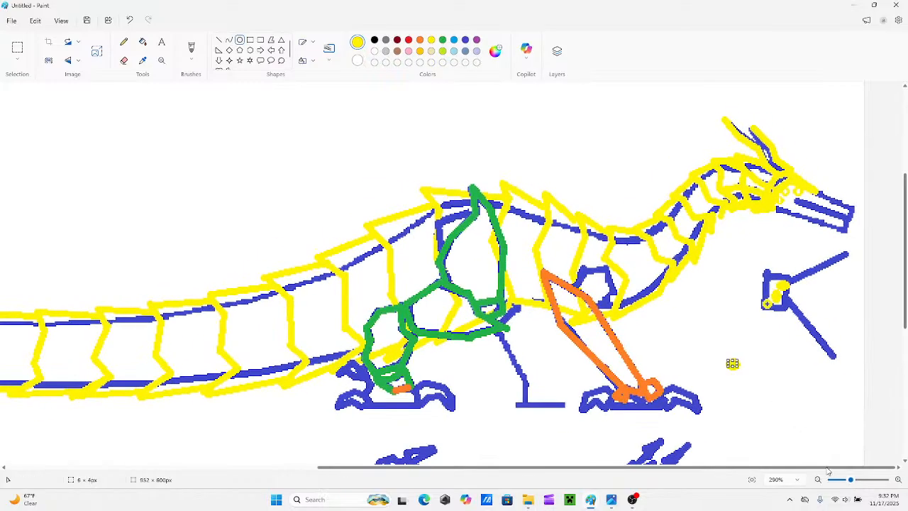
Draw a wavy red tongue running from the square between the two jaw lines, undoing and redrawing its tip.
click(410, 40)
click(219, 42)
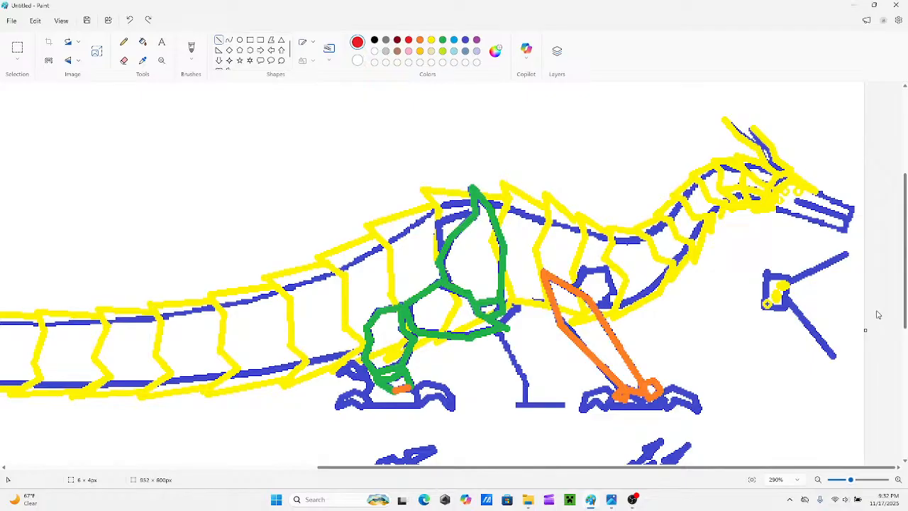
mouse_move(786, 292)
mouse_down()
mouse_move(800, 293)
mouse_move(816, 315)
mouse_move(809, 302)
mouse_up()
key(ctrl+z)
mouse_move(789, 291)
mouse_down()
mouse_move(814, 305)
mouse_move(802, 300)
mouse_move(836, 301)
mouse_move(842, 318)
mouse_up()
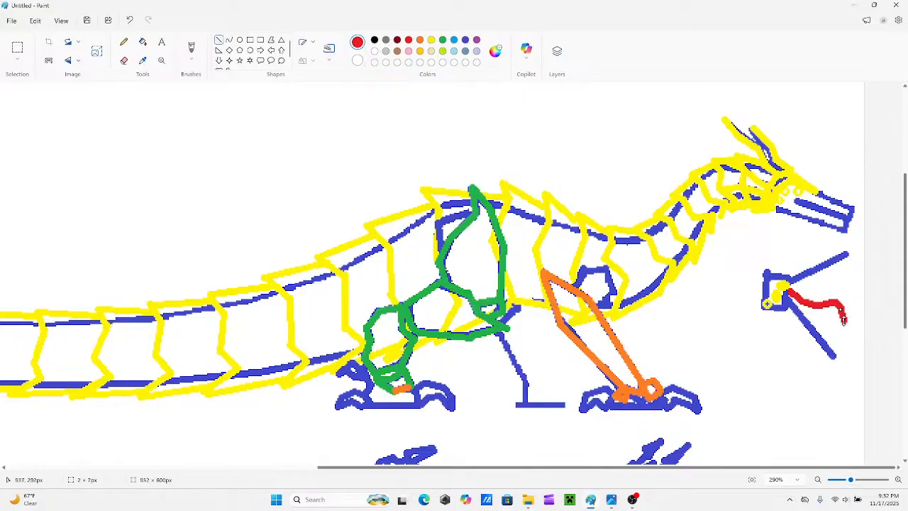
key(ctrl+z)
key(ctrl+z)
drag(834, 303, 845, 305)
Below the front foot sketch, draw a blue horizontal line with a central peak and a wide inverted V beneath it.
scroll(857, 481, down, 2)
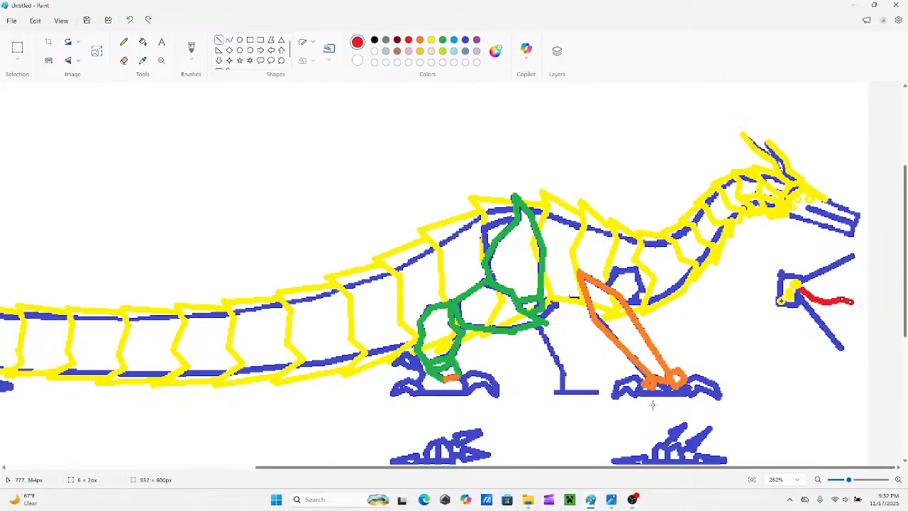
scroll(641, 398, down, 5)
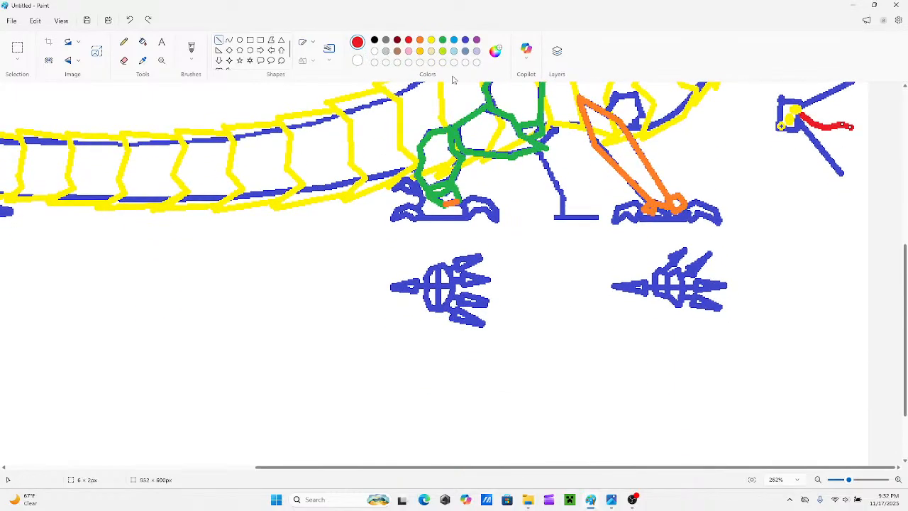
click(465, 40)
mouse_move(723, 362)
mouse_down()
mouse_move(668, 355)
mouse_move(667, 366)
mouse_move(647, 362)
mouse_move(692, 390)
mouse_up()
scroll(691, 394, down, 3)
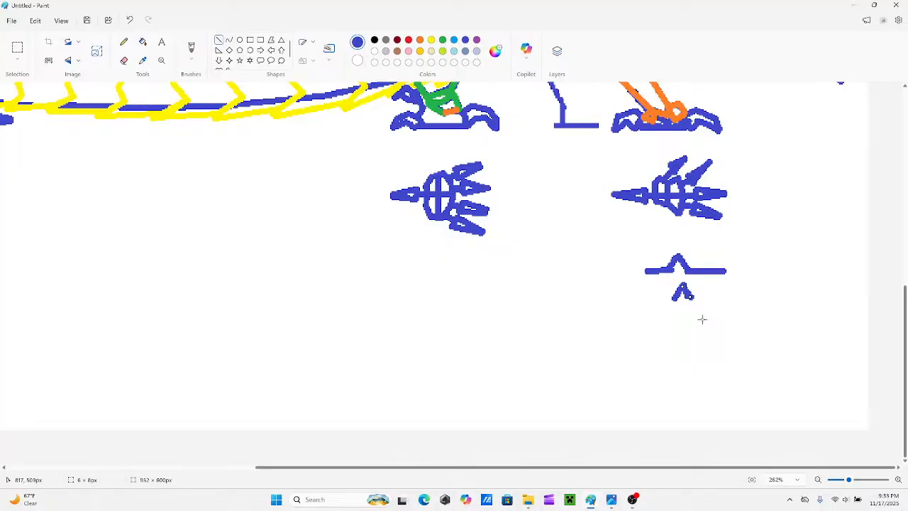
drag(709, 326, 688, 297)
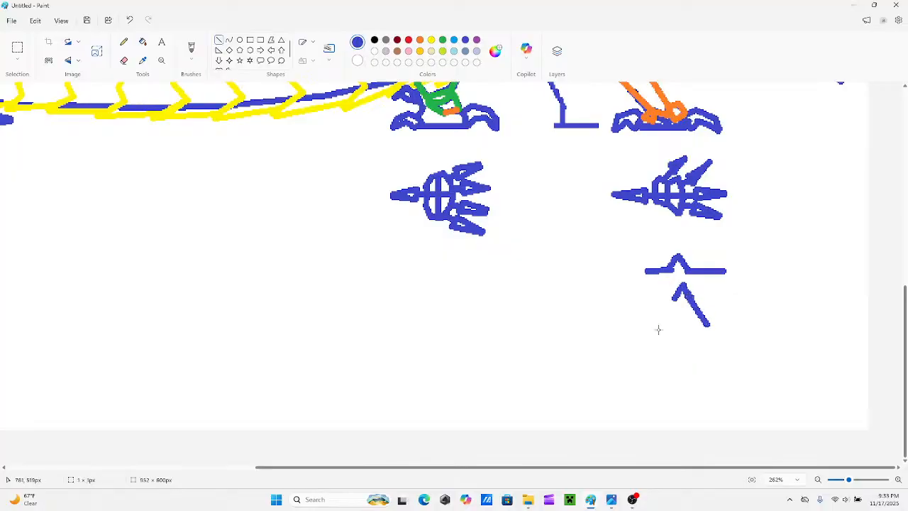
drag(658, 332, 672, 298)
drag(657, 331, 662, 313)
Add bent, claw-like ends to both sides of the peaked line and of the inverted V.
mouse_move(719, 270)
mouse_down()
mouse_move(727, 251)
mouse_move(742, 256)
mouse_move(728, 251)
mouse_move(761, 275)
mouse_up()
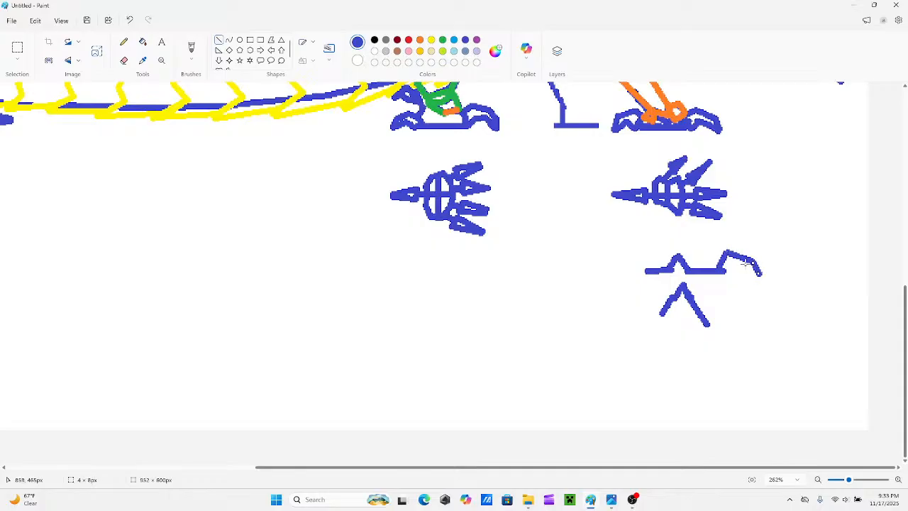
mouse_move(623, 259)
mouse_down()
mouse_move(654, 254)
mouse_move(617, 273)
mouse_up()
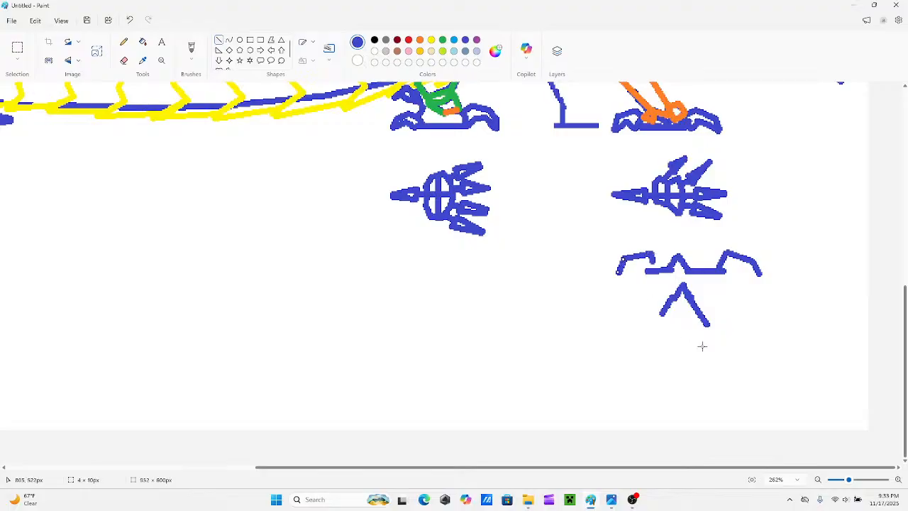
drag(707, 321, 719, 323)
drag(699, 358, 711, 356)
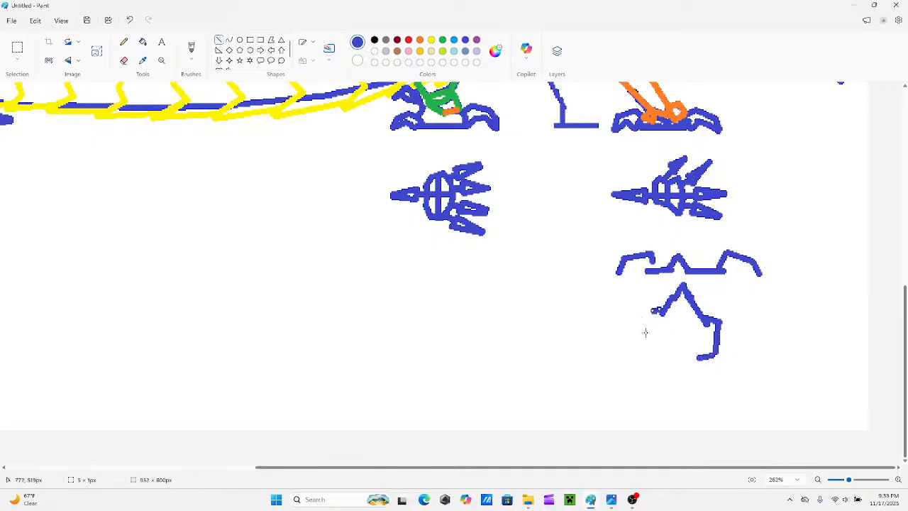
drag(650, 341, 654, 311)
drag(651, 343, 646, 339)
Start a red wing above the shoulder with a line rising backward about 66 × 70 px and a line forward about 130 px.
drag(849, 480, 843, 481)
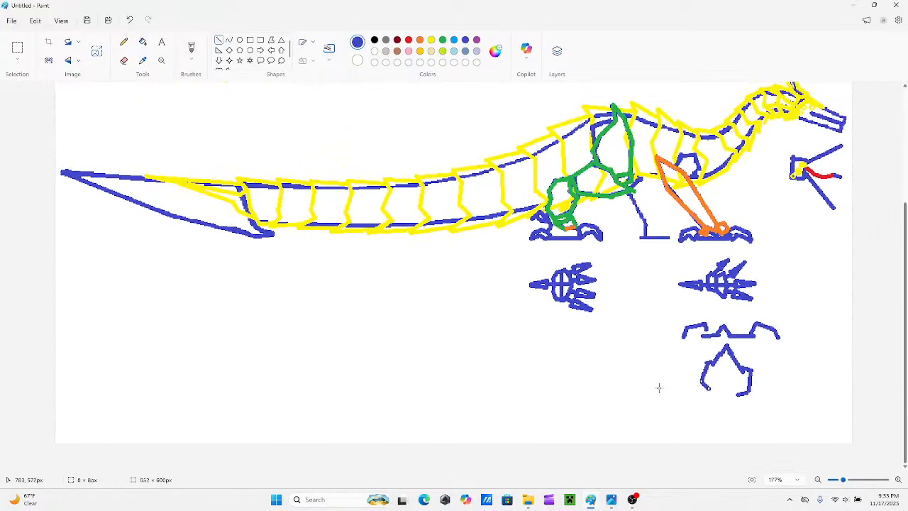
scroll(619, 334, up, 3)
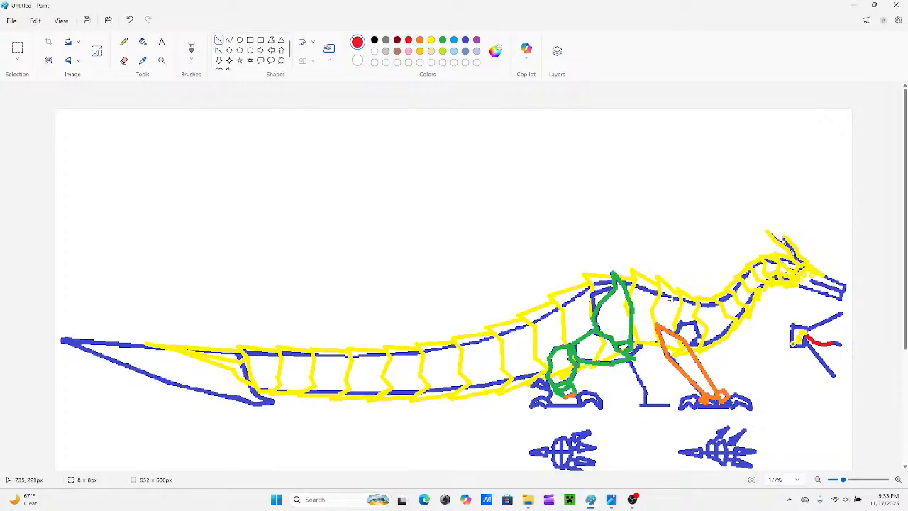
mouse_move(665, 298)
mouse_down()
mouse_move(615, 229)
mouse_move(609, 240)
mouse_up()
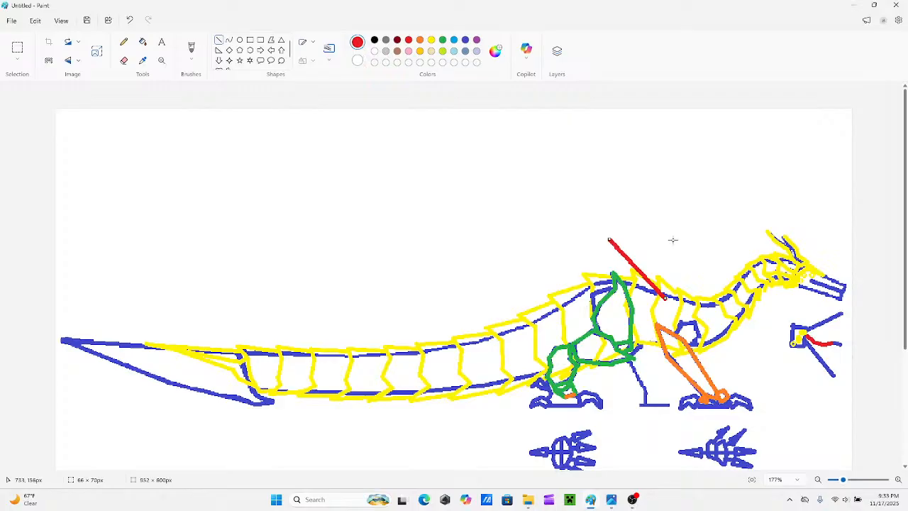
drag(697, 235, 609, 239)
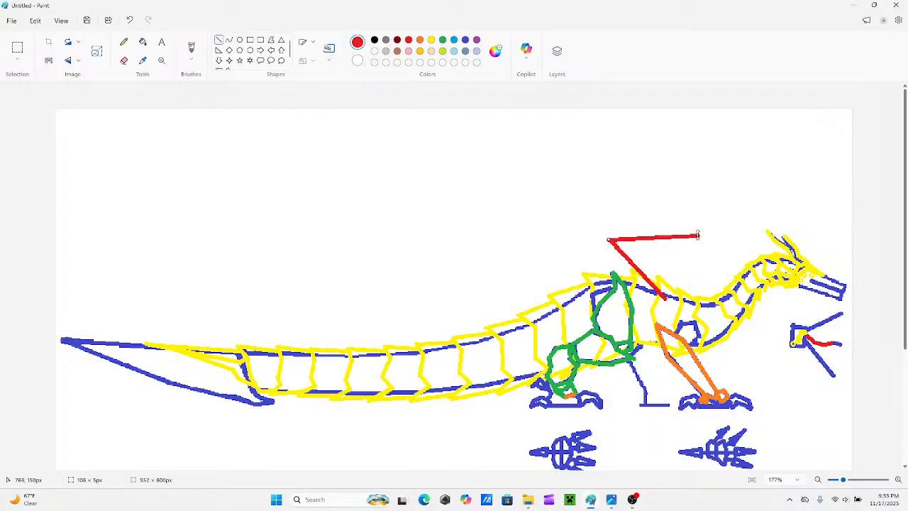
drag(698, 235, 718, 248)
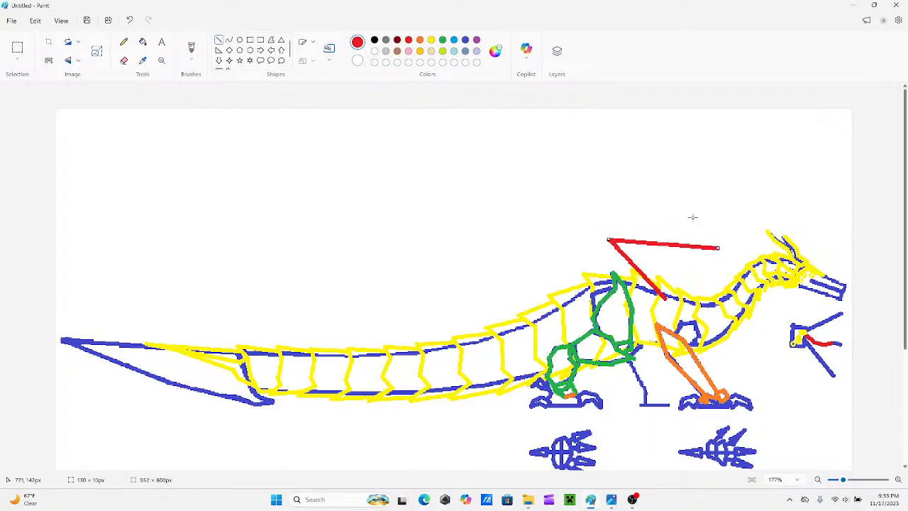
Add a short wrist joint at the wing arm's front end and draw the upper wing finger sweeping up and backward in three segments.
drag(636, 147, 718, 247)
mouse_move(634, 144)
mouse_down()
mouse_move(658, 147)
mouse_move(701, 193)
mouse_move(714, 226)
mouse_move(735, 228)
mouse_move(723, 243)
mouse_up()
drag(721, 208, 723, 245)
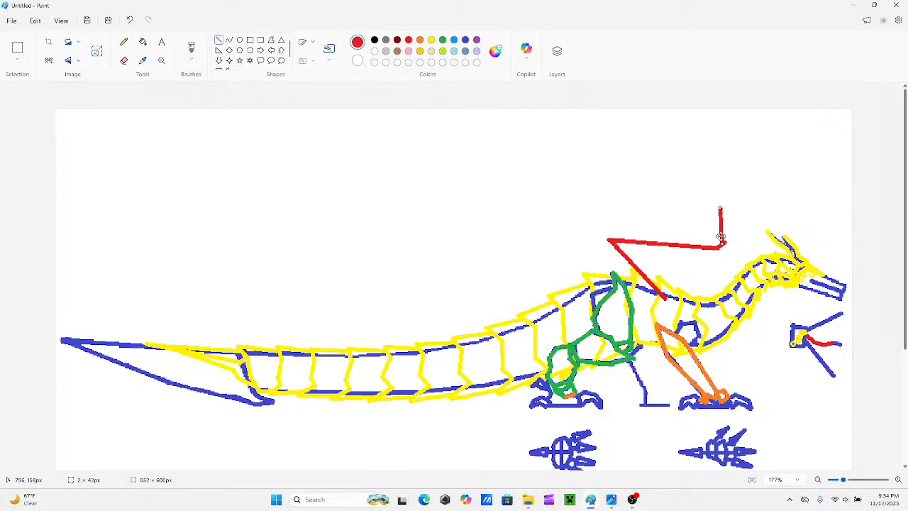
drag(720, 209, 636, 127)
mouse_move(462, 128)
mouse_down()
mouse_move(646, 125)
mouse_move(636, 126)
mouse_up()
drag(464, 128, 479, 117)
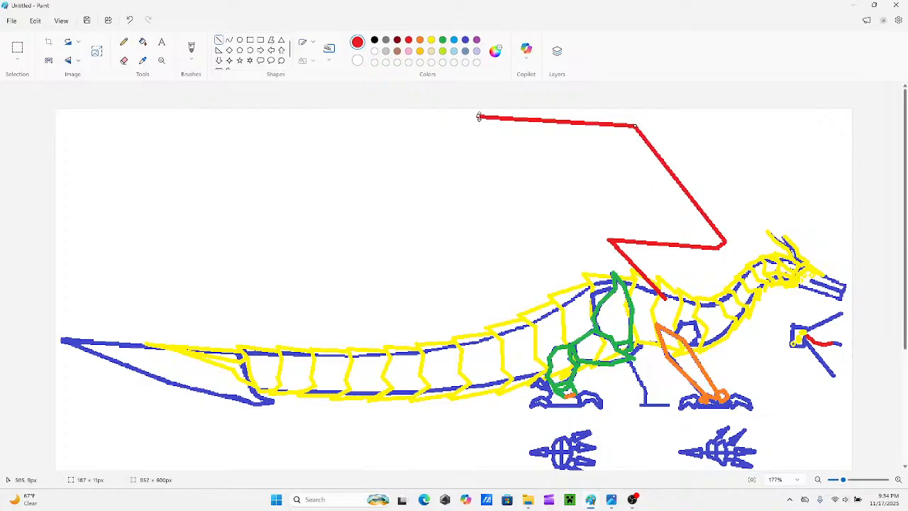
drag(337, 145, 479, 116)
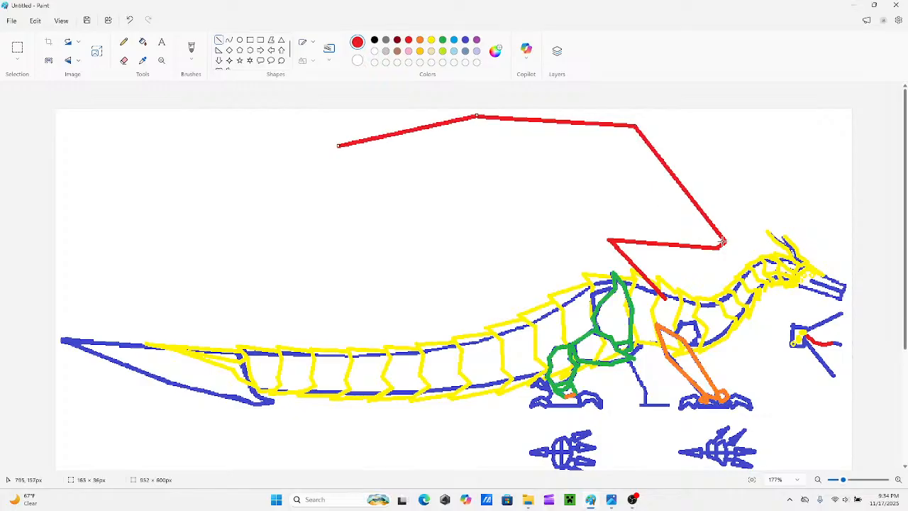
Draw a second red wing finger from the wrist, running beneath the upper finger in three segments.
drag(723, 243, 600, 147)
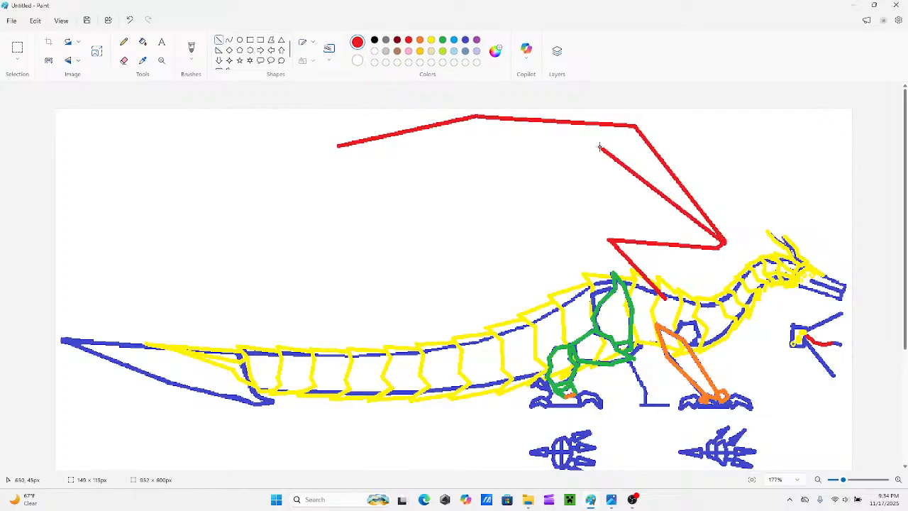
drag(437, 153, 599, 146)
drag(327, 186, 436, 153)
drag(333, 188, 319, 187)
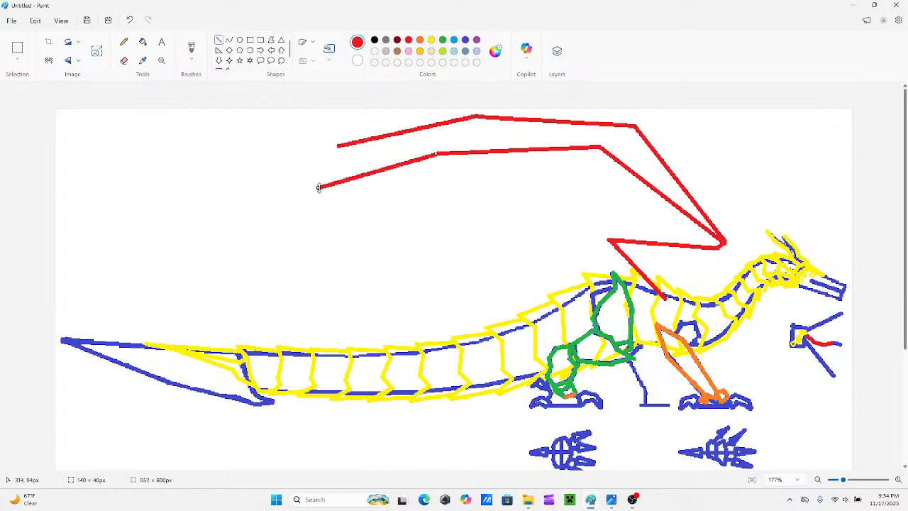
Draw a third red wing finger from the wrist with segments about 153 × 70, 167 × 33 and 83 × 58 px, beneath the second finger.
drag(723, 242, 595, 185)
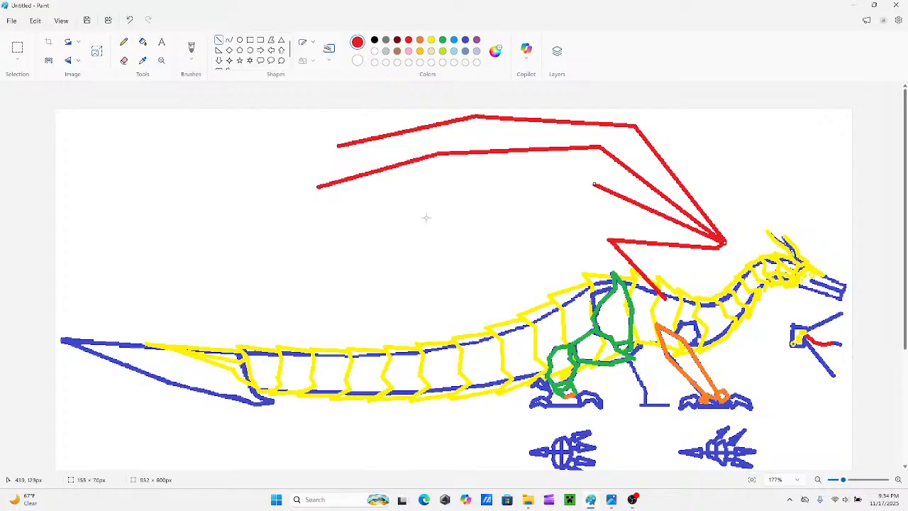
drag(459, 213, 597, 186)
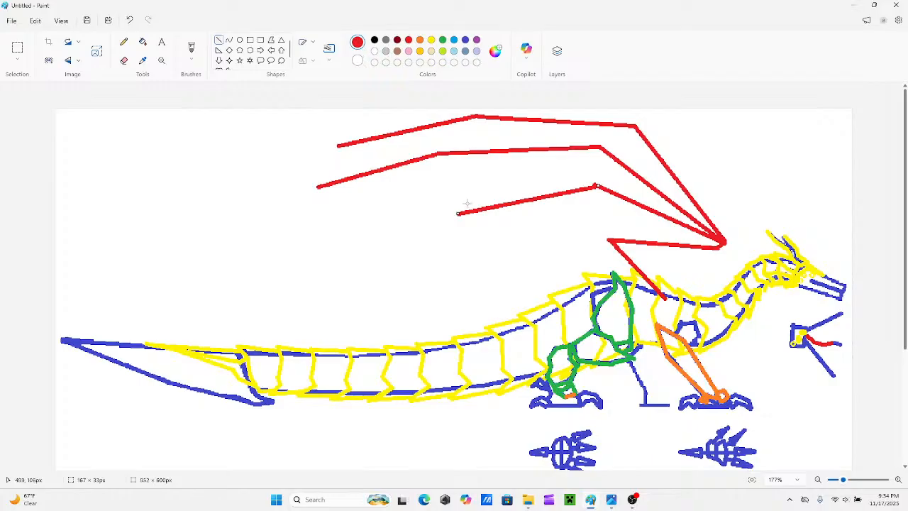
drag(390, 262, 460, 213)
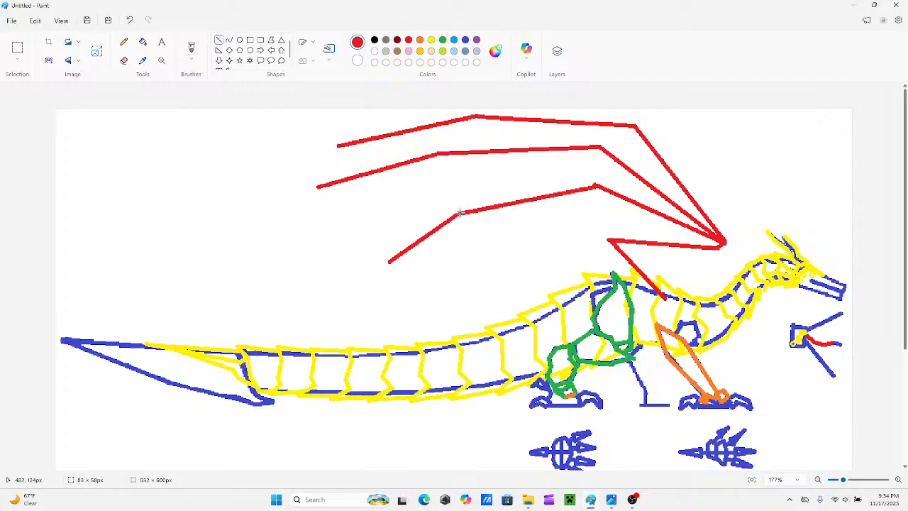
drag(391, 262, 384, 261)
Add three short, curved red claws fanning upward from the wing's wrist.
mouse_move(726, 238)
mouse_down()
mouse_move(720, 216)
mouse_move(733, 232)
mouse_move(740, 225)
mouse_move(733, 205)
mouse_up()
mouse_move(726, 240)
mouse_down()
mouse_move(746, 219)
mouse_move(742, 227)
mouse_up()
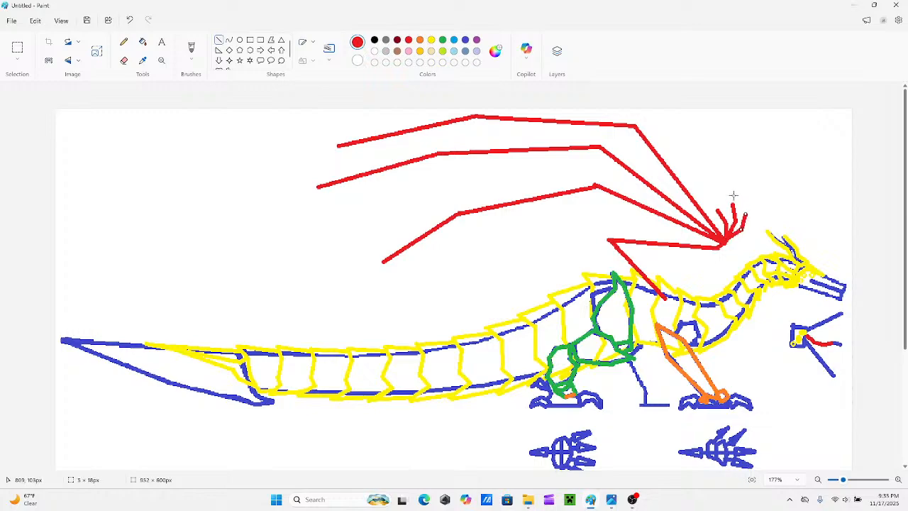
mouse_move(734, 195)
mouse_down()
mouse_move(738, 205)
mouse_move(726, 191)
mouse_move(713, 202)
mouse_up()
drag(746, 217, 738, 199)
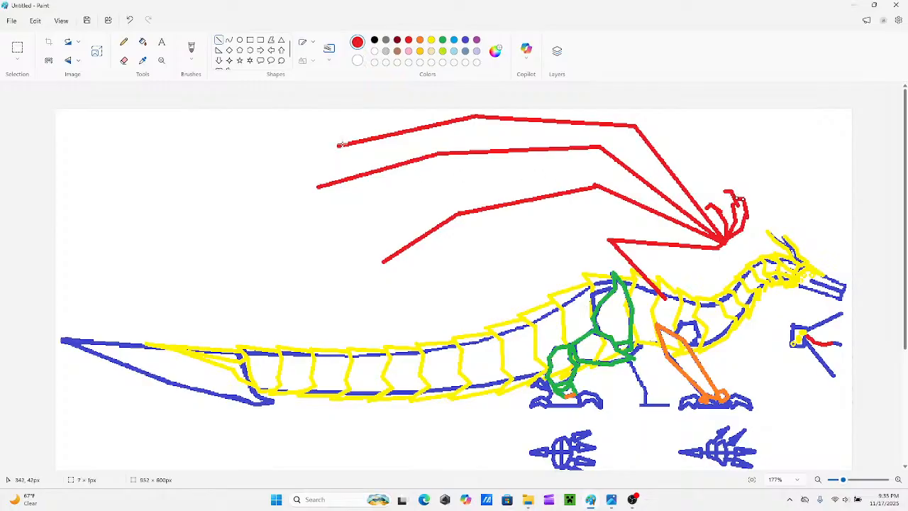
Add short angled tips to the three wing fingers and connect the fingers with a membrane edge that runs on to the creature's back.
drag(342, 144, 291, 210)
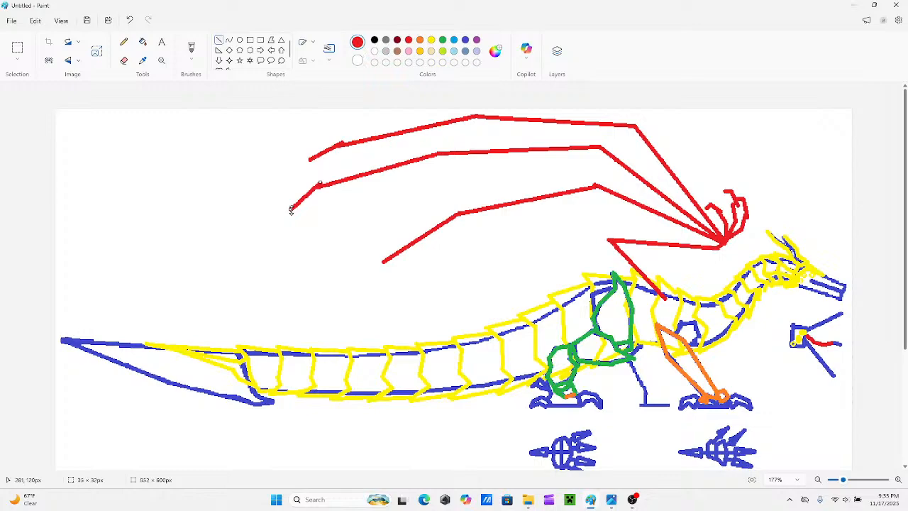
drag(386, 254, 369, 277)
drag(341, 145, 322, 186)
mouse_move(386, 257)
mouse_down()
mouse_move(369, 215)
mouse_move(321, 185)
mouse_up()
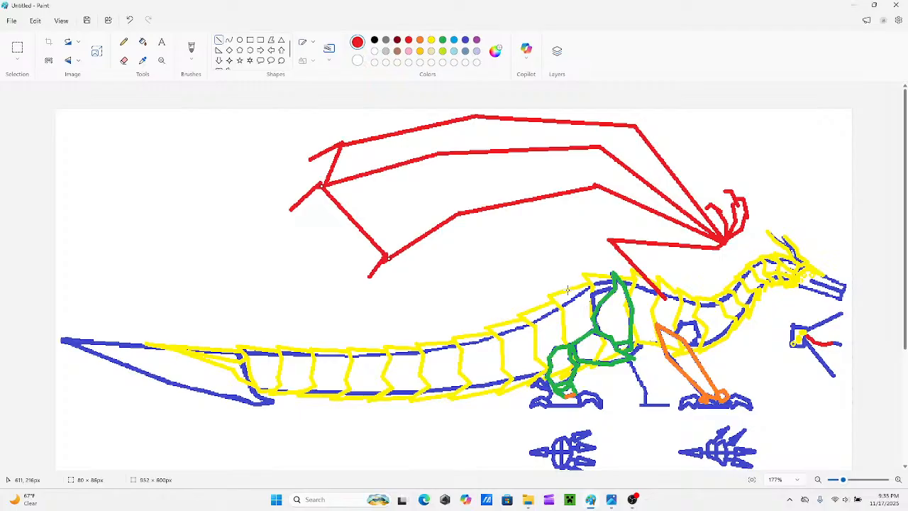
drag(612, 284, 531, 246)
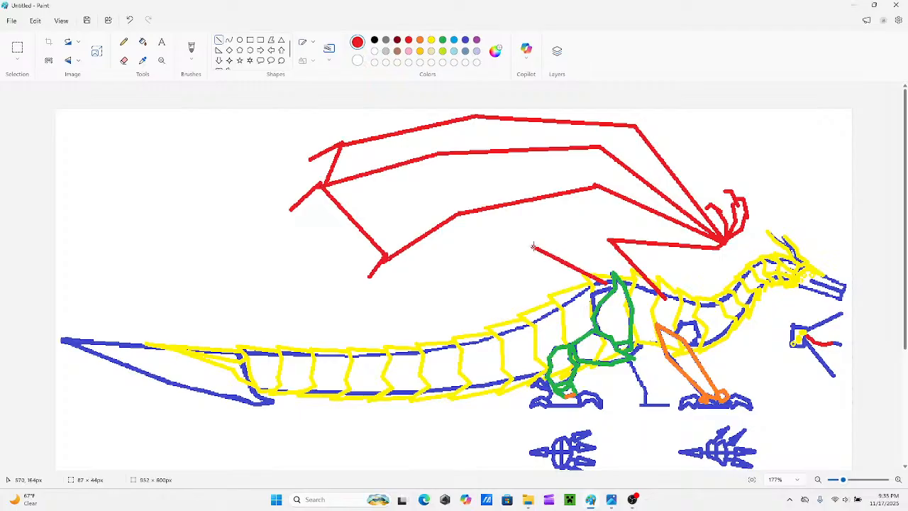
drag(387, 257, 533, 246)
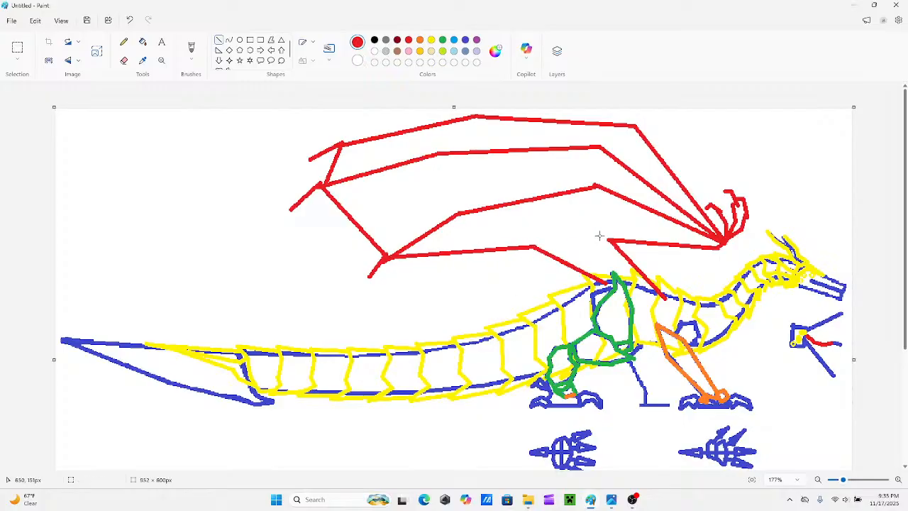
Examine the winged creature and its detail sketches at several zoom levels.
scroll(598, 266, down, 3)
scroll(660, 298, up, 3)
scroll(629, 293, down, 3)
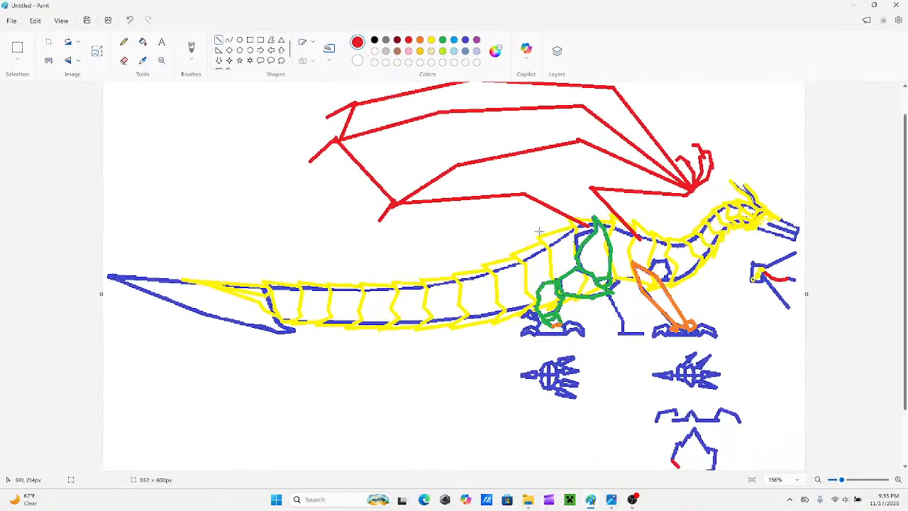
scroll(629, 293, up, 1)
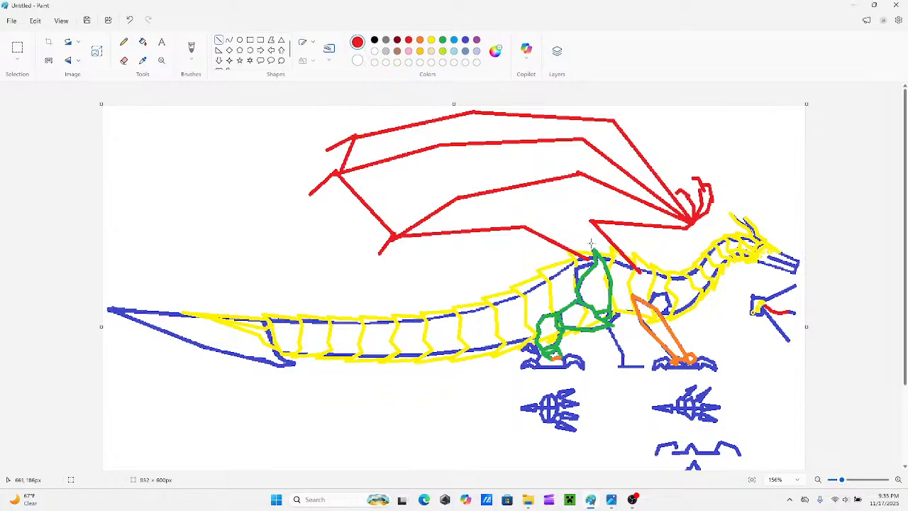
click(843, 480)
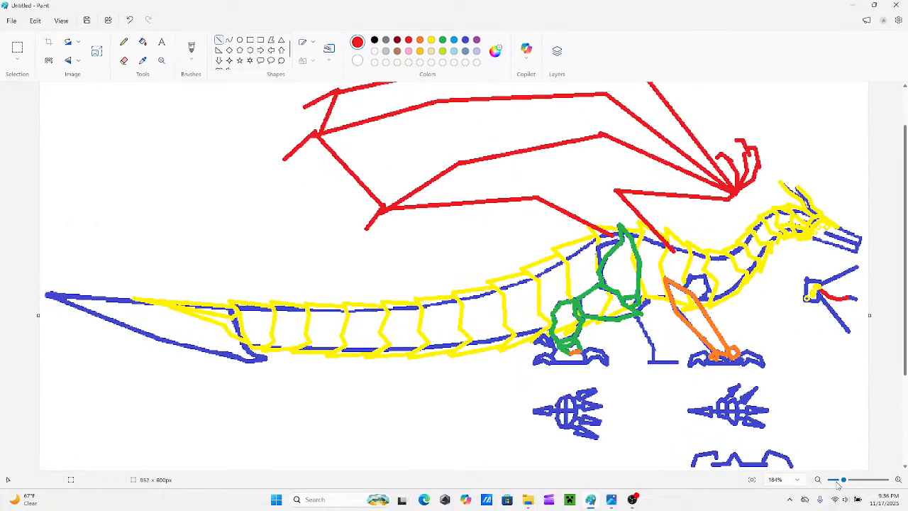
click(845, 481)
drag(755, 469, 681, 466)
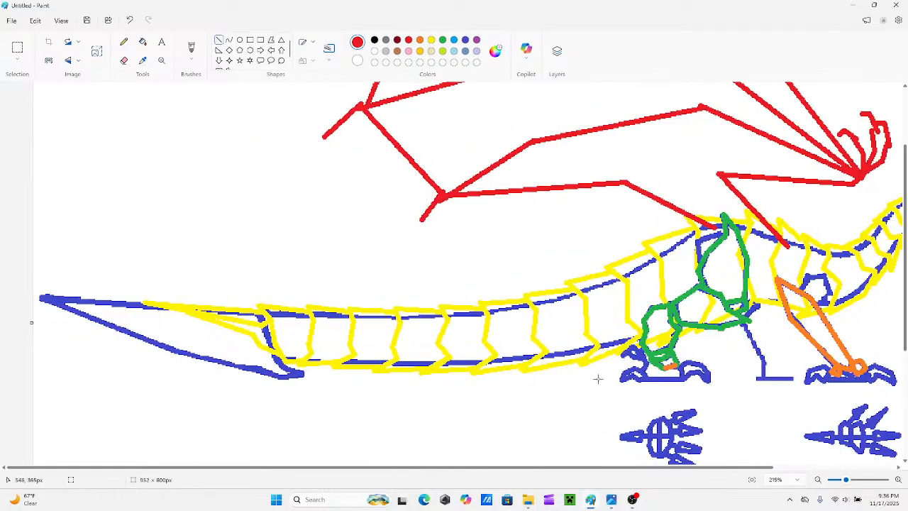
scroll(582, 370, up, 3)
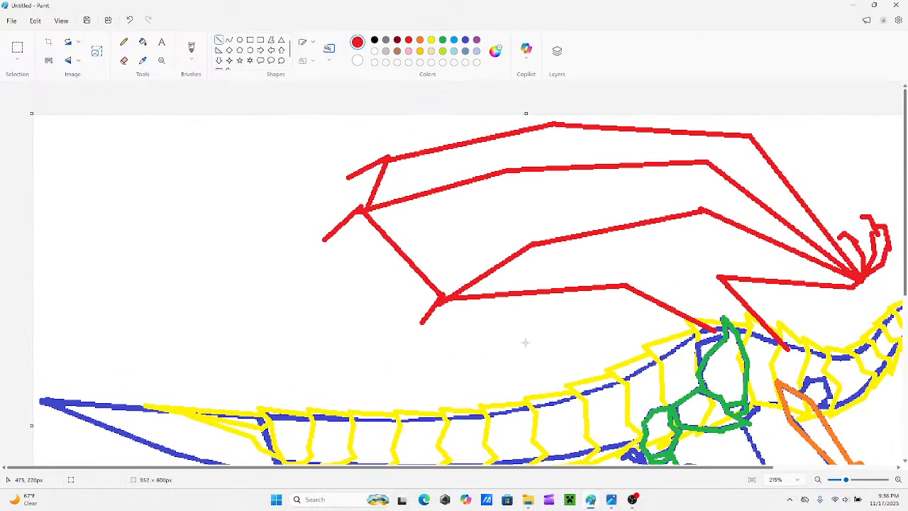
Start a small blue figure in the empty area below the tail with two short foot lines and a bent front leg.
click(465, 39)
drag(157, 370, 134, 370)
scroll(183, 374, down, 5)
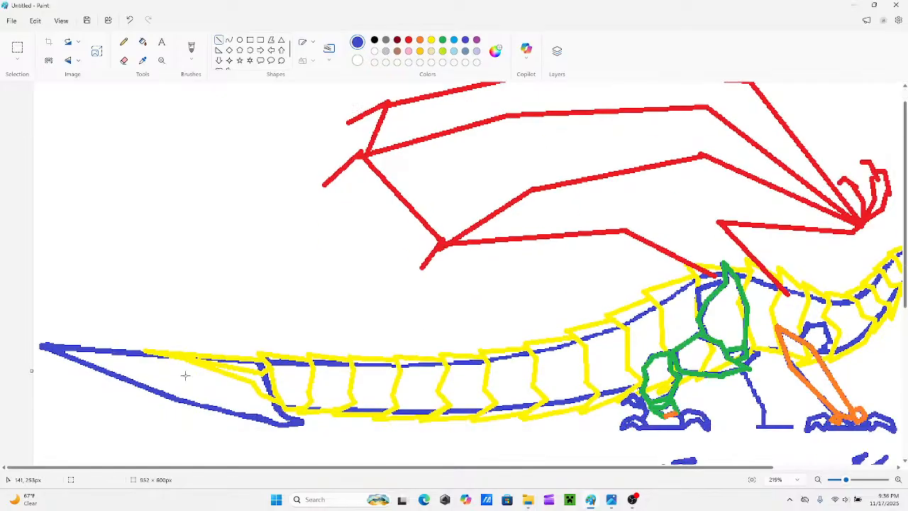
drag(289, 400, 265, 401)
mouse_move(355, 399)
mouse_down()
mouse_move(330, 399)
mouse_move(342, 397)
mouse_move(317, 313)
mouse_up()
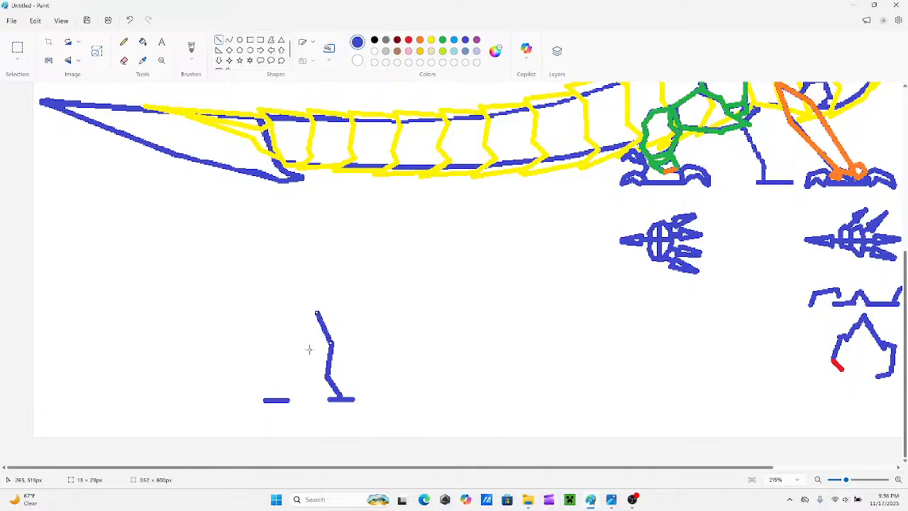
Draw the figure's bent rear leg from the hip down to its foot line and erase the foot line's excess length.
mouse_move(308, 352)
mouse_down()
mouse_move(315, 312)
mouse_move(307, 350)
mouse_up()
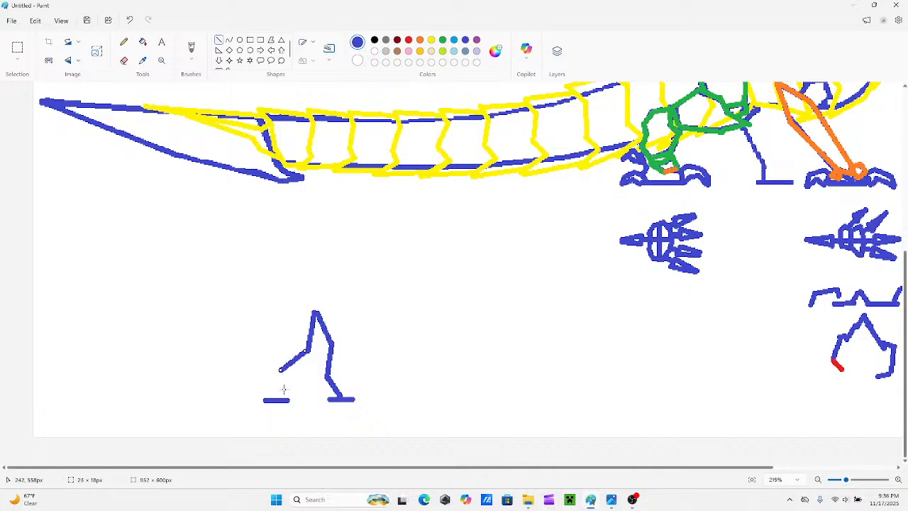
drag(281, 370, 288, 399)
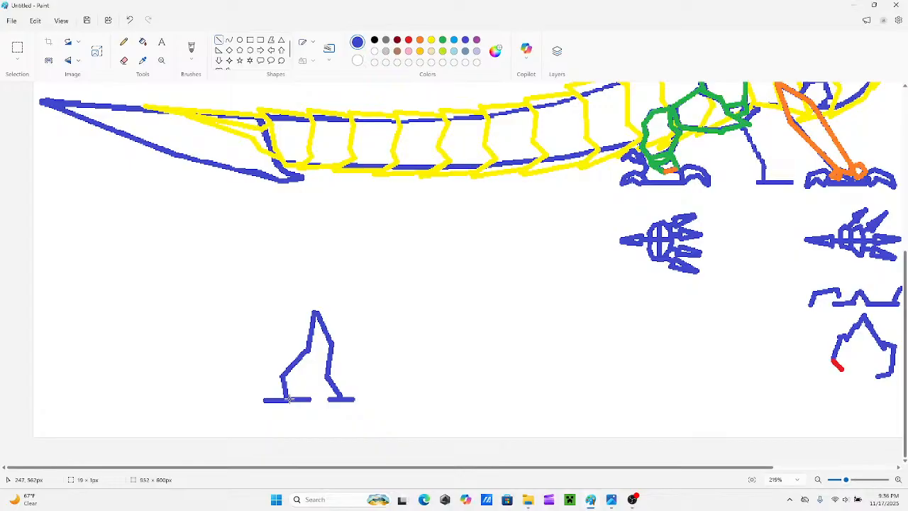
click(124, 61)
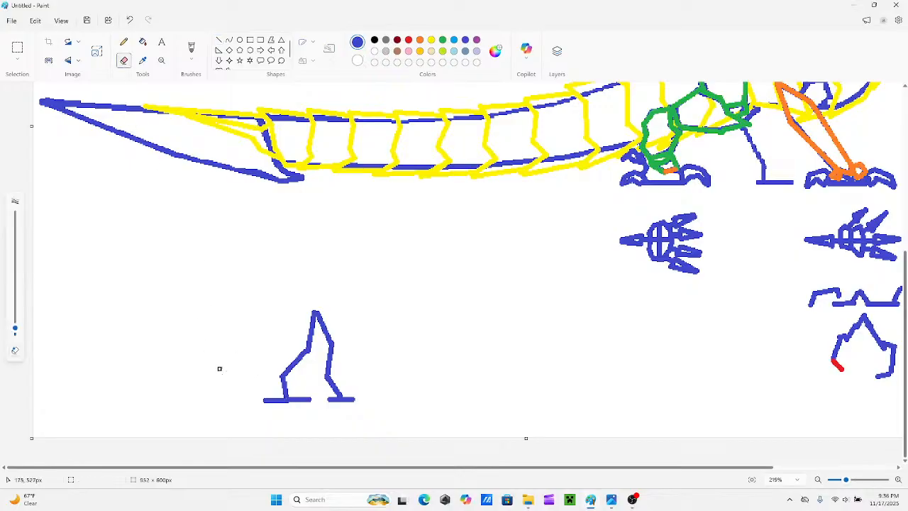
drag(265, 399, 277, 399)
scroll(313, 355, up, 3)
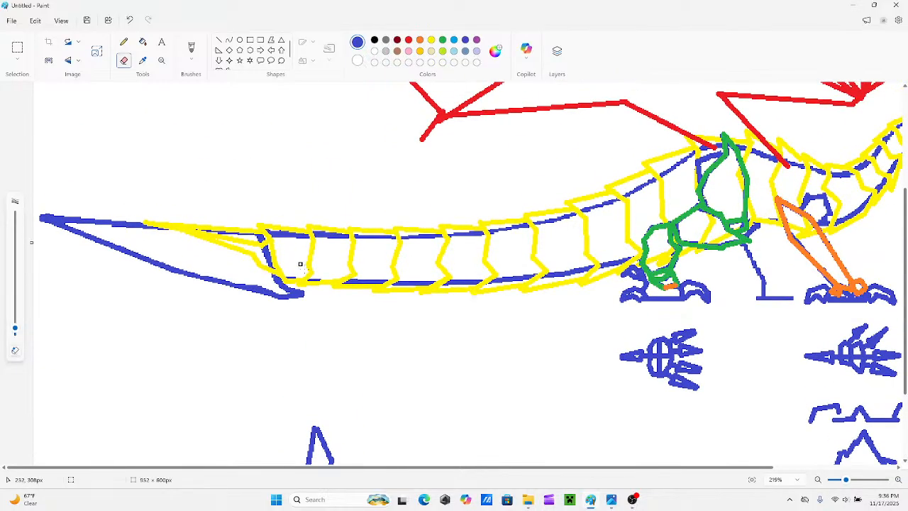
scroll(305, 270, down, 3)
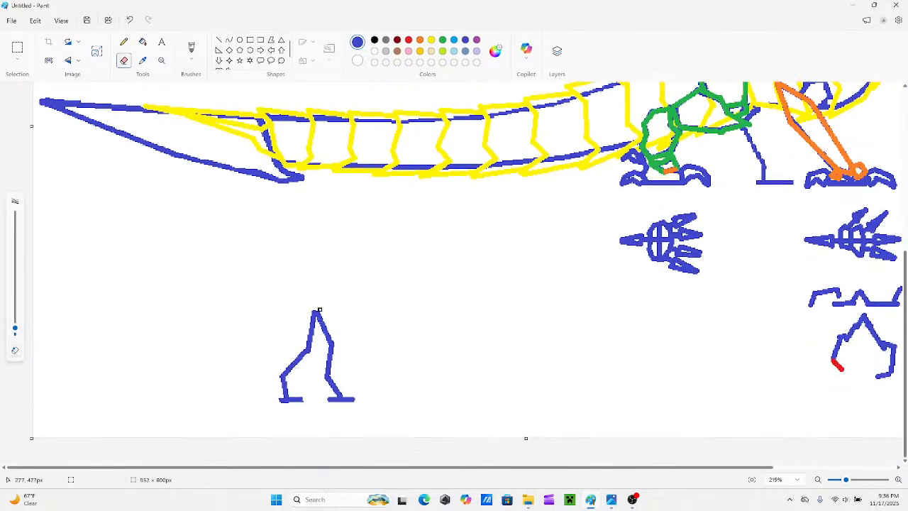
Add a short slanted back line above the hip and draw a new front thigh with the knee farther forward.
click(219, 40)
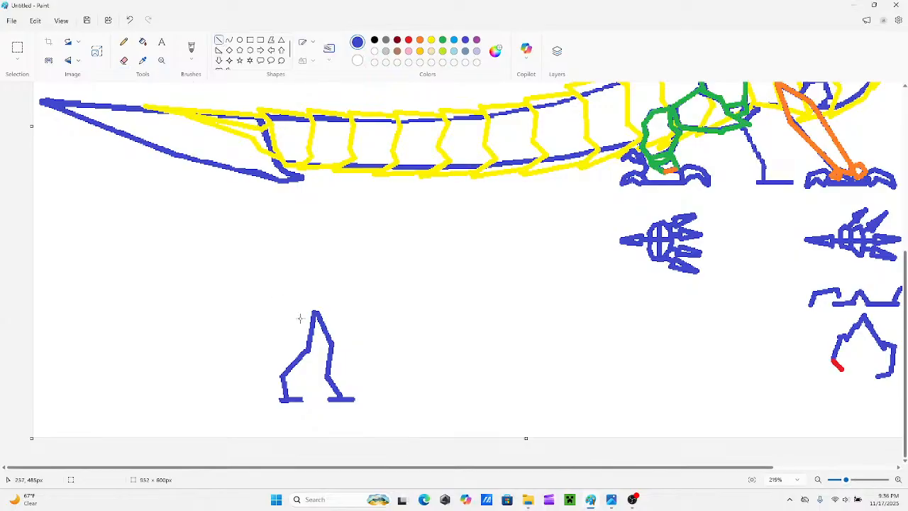
drag(300, 318, 326, 308)
mouse_move(310, 314)
mouse_down()
mouse_move(325, 301)
mouse_move(339, 338)
mouse_up()
mouse_move(327, 369)
mouse_down()
mouse_move(339, 337)
mouse_move(325, 370)
mouse_up()
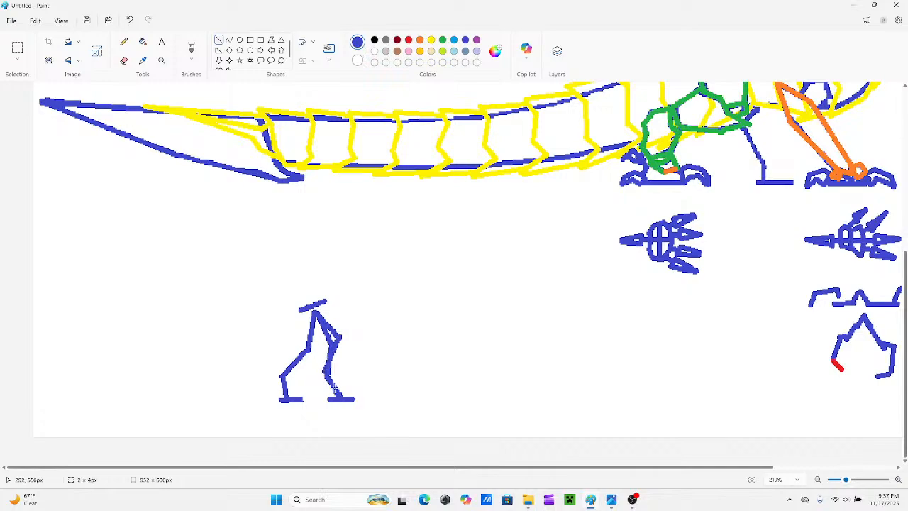
click(364, 364)
Erase the front leg's old thigh line and redraw the lower leg from the new knee.
click(124, 60)
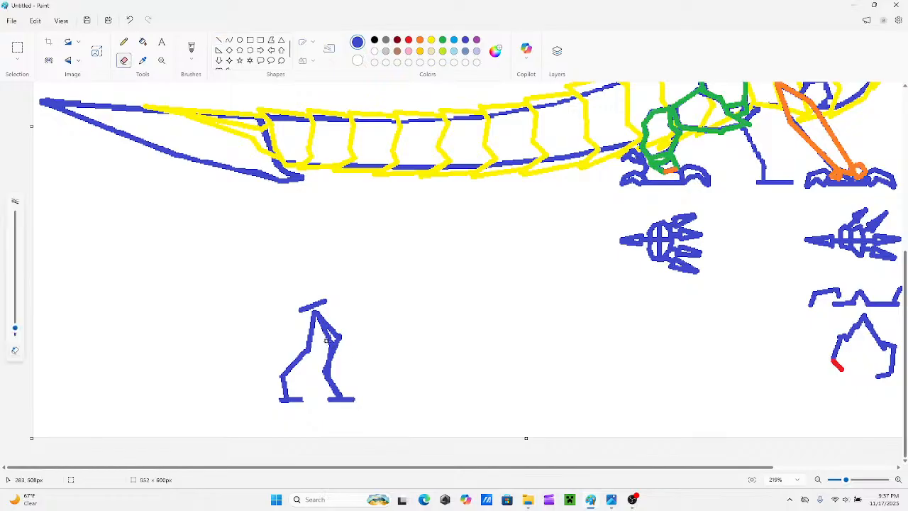
drag(327, 334, 318, 322)
click(219, 40)
mouse_move(337, 346)
mouse_down()
mouse_move(320, 371)
mouse_move(337, 336)
mouse_up()
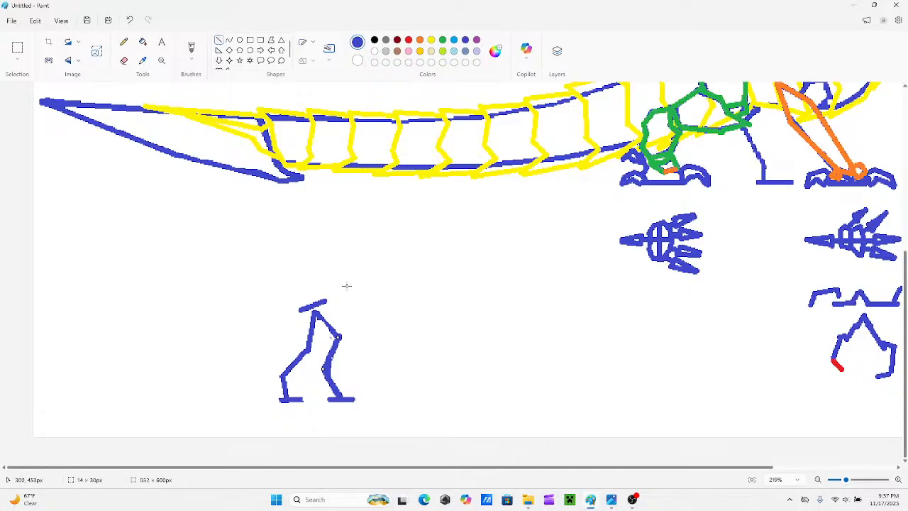
Extend the small figure's back line forward and draw a long tail sloping down behind it in three segments.
mouse_move(355, 293)
mouse_down()
mouse_move(324, 300)
mouse_move(381, 286)
mouse_up()
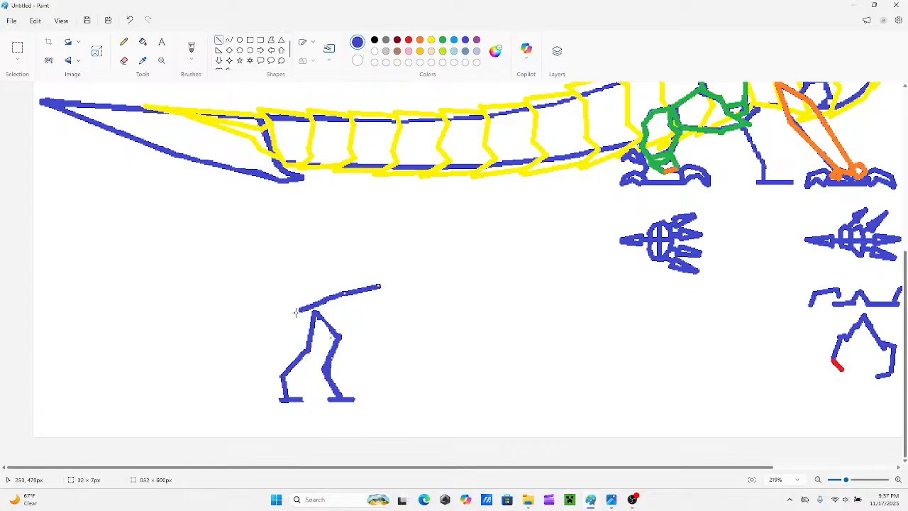
drag(299, 310, 224, 357)
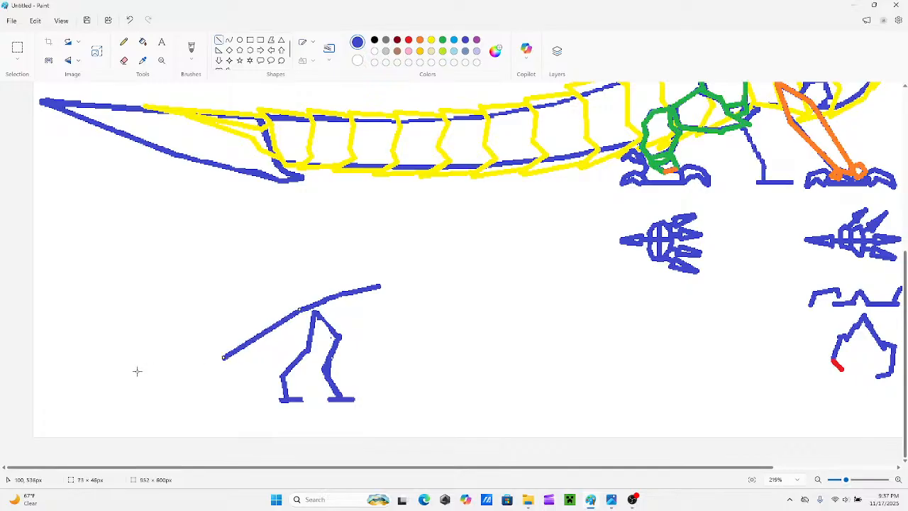
drag(131, 371, 223, 358)
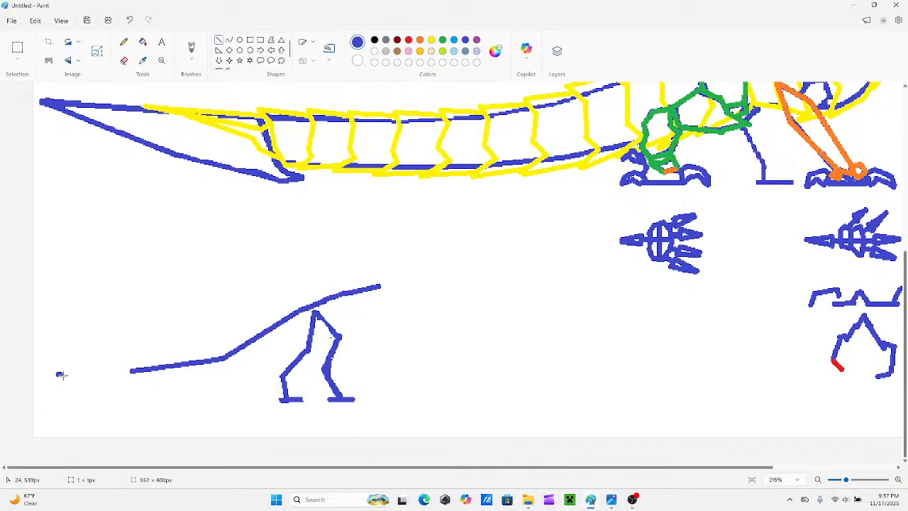
drag(56, 374, 132, 369)
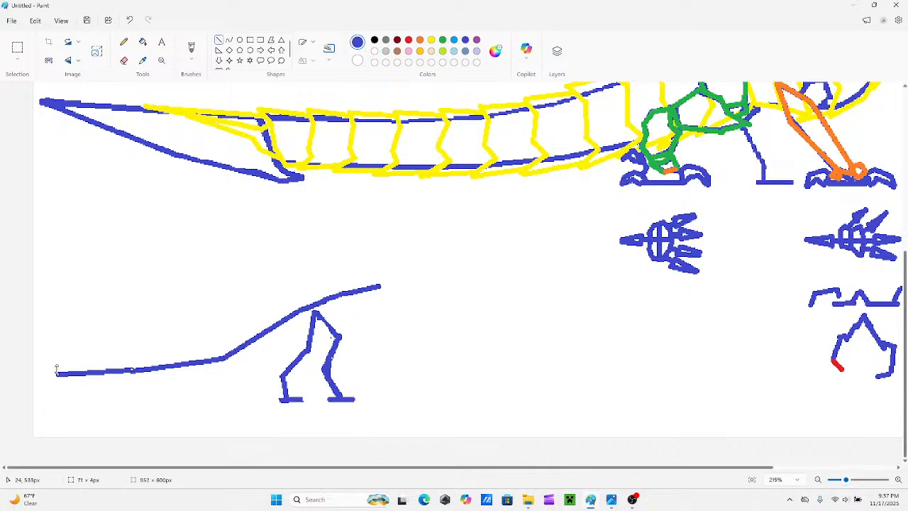
Close the tail's end into a narrow triangular blade with a short cross line and an underside about 82 px long.
drag(56, 374, 57, 375)
drag(132, 369, 135, 384)
drag(53, 375, 140, 390)
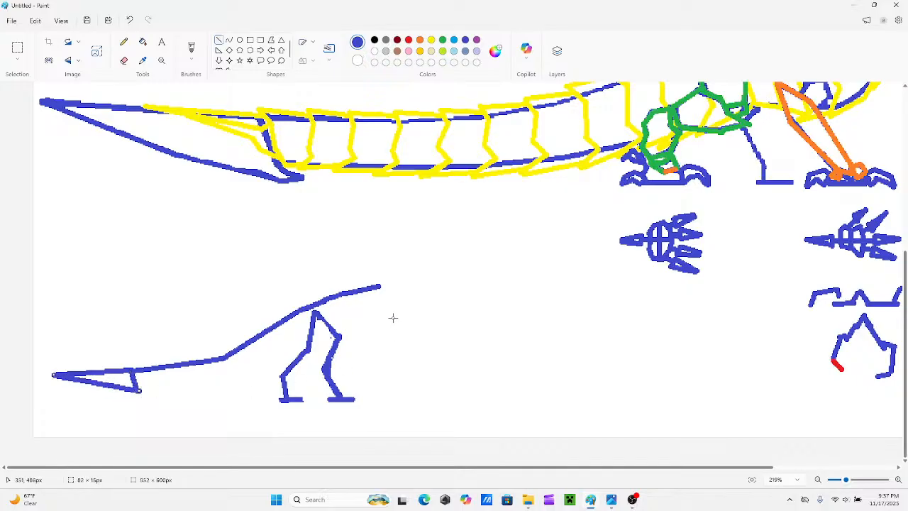
Draw a bent front arm with a small clawed hand hanging below the front of the back line.
drag(371, 298, 355, 312)
click(376, 336)
drag(377, 340, 368, 351)
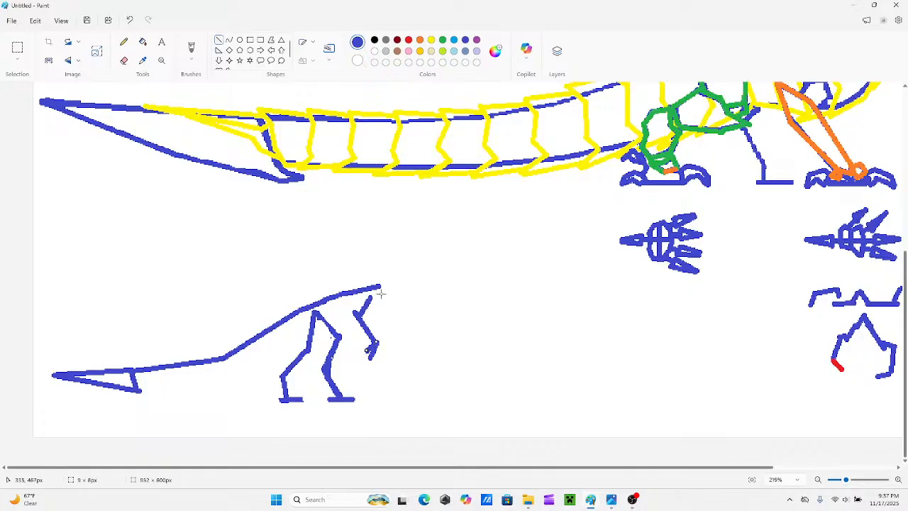
Draw the small figure's neck rising from the back line and top it with a wedge-shaped head.
mouse_move(373, 288)
mouse_down()
mouse_move(413, 255)
mouse_move(426, 255)
mouse_move(422, 266)
mouse_move(432, 253)
mouse_move(476, 267)
mouse_up()
key(ctrl+z)
key(ctrl+z)
click(381, 261)
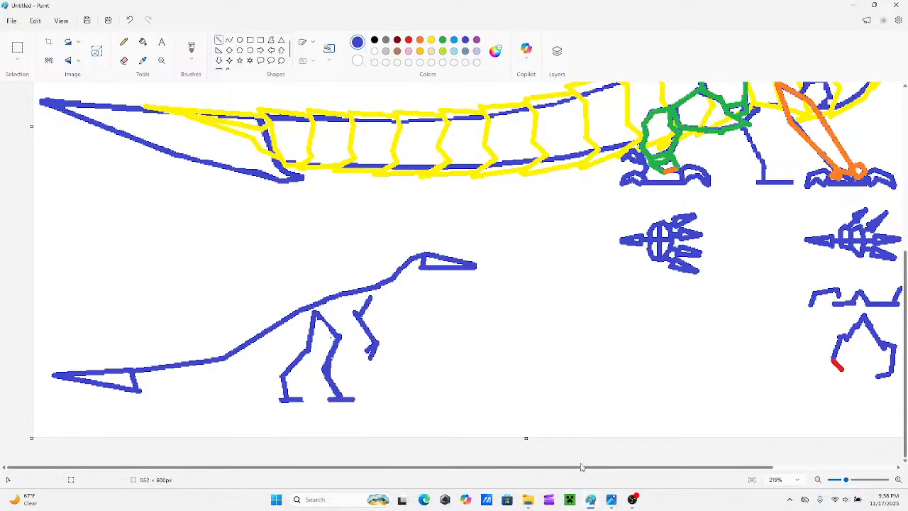
Sketch a separate wedge-shaped head on a curved S-shaped neck beside the rear footprint detail.
scroll(497, 317, right, 2)
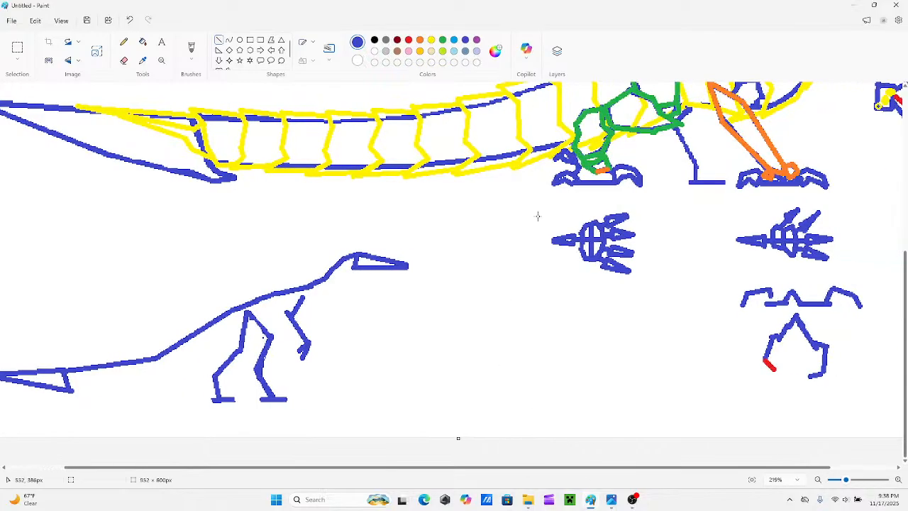
mouse_move(557, 211)
mouse_down()
mouse_move(476, 189)
mouse_move(555, 213)
mouse_move(500, 200)
mouse_move(492, 217)
mouse_move(507, 256)
mouse_up()
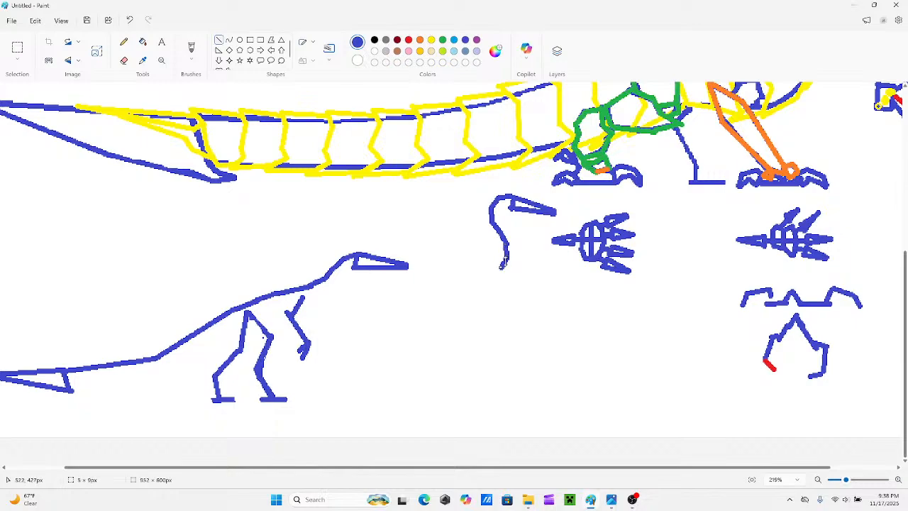
drag(846, 480, 843, 480)
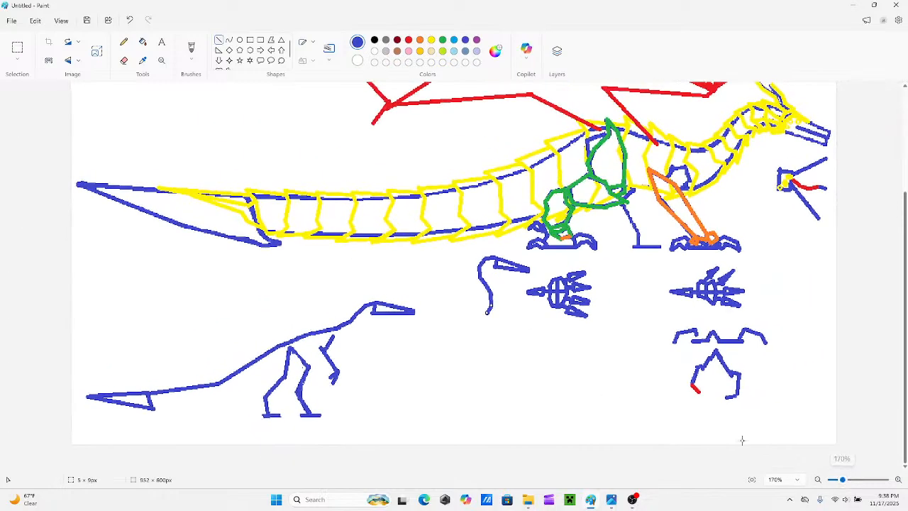
Extend the curved neck of the separate head sketch downward into an upright blue back line.
drag(488, 313, 501, 343)
key(ctrl+z)
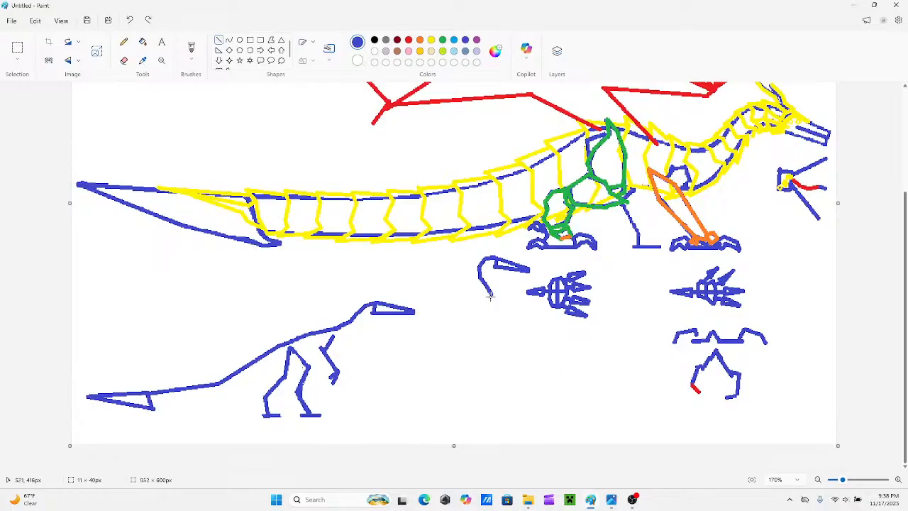
drag(490, 295, 506, 335)
drag(490, 297, 492, 299)
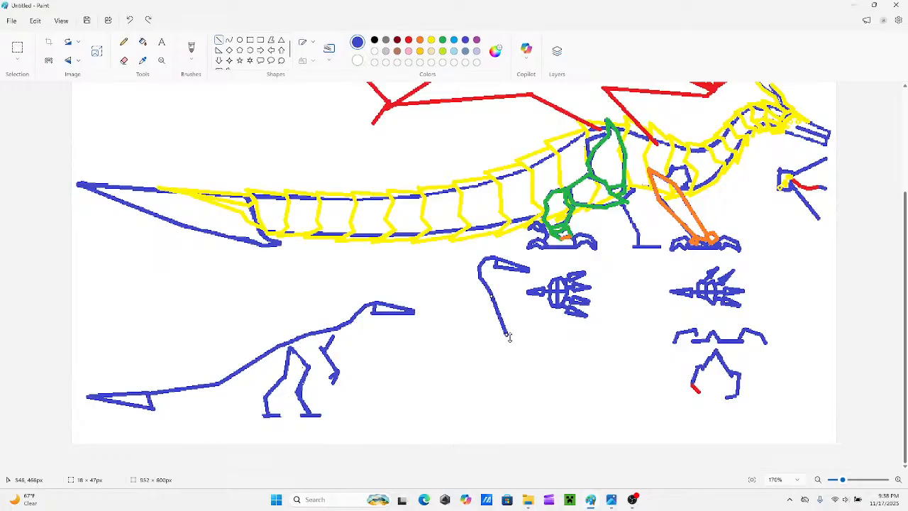
mouse_move(509, 337)
mouse_down()
mouse_move(499, 325)
mouse_move(500, 338)
mouse_up()
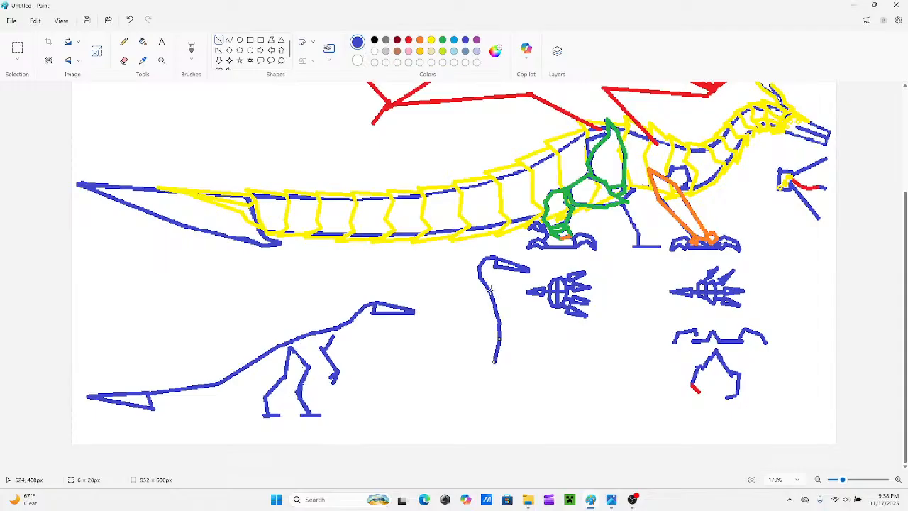
Give the upright figure two short clawed arms at the chest and a bent rear leg with a forked foot.
mouse_move(489, 290)
mouse_down()
mouse_move(508, 292)
mouse_move(484, 310)
mouse_move(536, 324)
mouse_up()
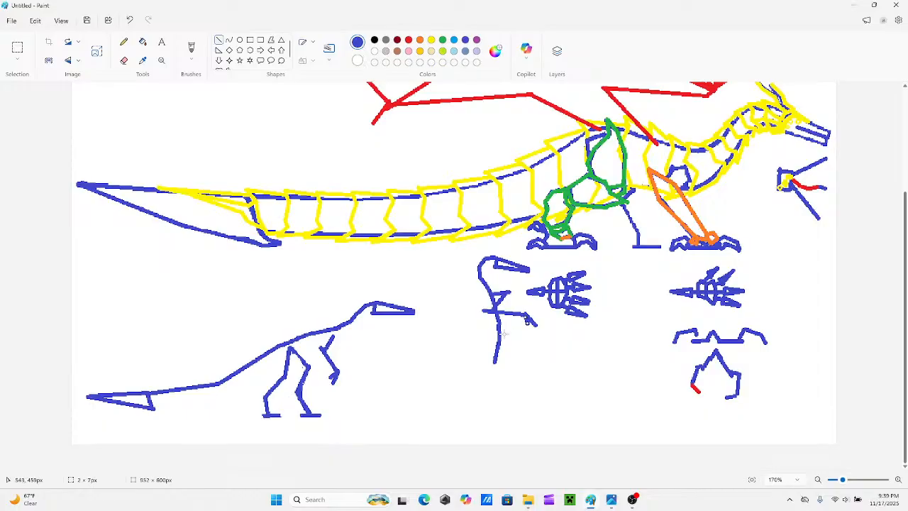
mouse_move(498, 352)
mouse_down()
mouse_move(521, 380)
mouse_move(535, 373)
mouse_move(530, 384)
mouse_move(514, 390)
mouse_move(508, 354)
mouse_up()
mouse_move(516, 392)
mouse_down()
mouse_move(528, 391)
mouse_move(522, 411)
mouse_move(501, 378)
mouse_move(502, 403)
mouse_move(535, 438)
mouse_move(517, 432)
mouse_move(506, 408)
mouse_move(499, 419)
mouse_up()
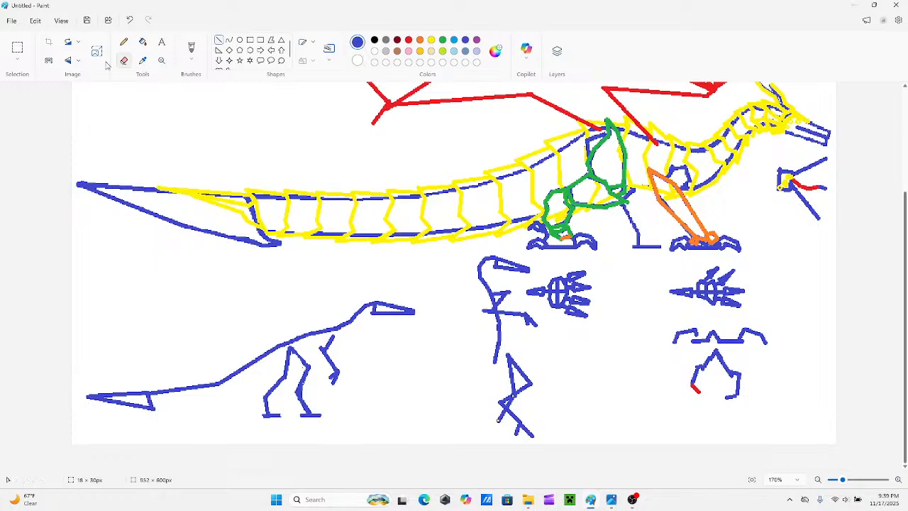
Select the upright figure with a freeform outline, shrink it to about 84 × 153 px, and move it above the large creature's tail tip.
click(17, 59)
click(46, 90)
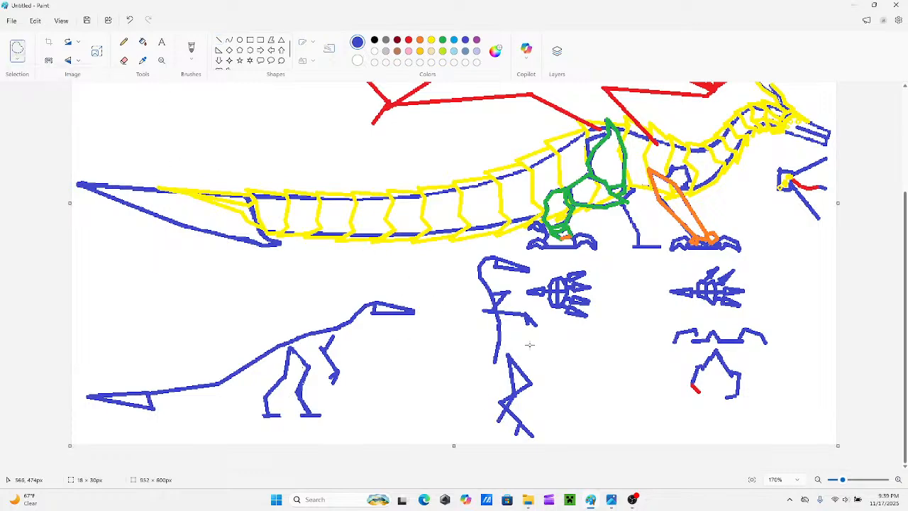
mouse_move(542, 348)
mouse_down()
mouse_move(518, 290)
mouse_move(529, 284)
mouse_move(529, 266)
mouse_move(492, 254)
mouse_move(468, 262)
mouse_move(466, 363)
mouse_move(514, 431)
mouse_move(508, 443)
mouse_move(560, 417)
mouse_move(539, 351)
mouse_up()
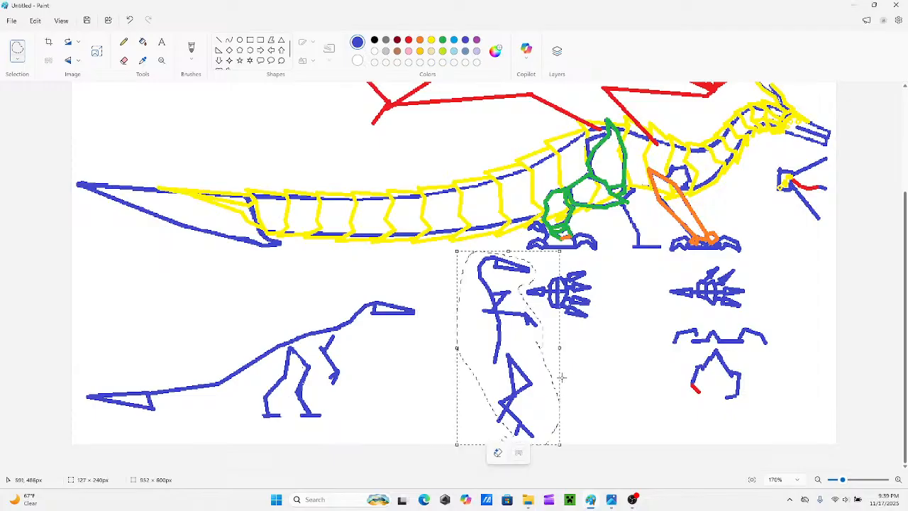
click(841, 480)
mouse_move(842, 482)
mouse_down()
mouse_move(830, 482)
mouse_move(841, 481)
mouse_up()
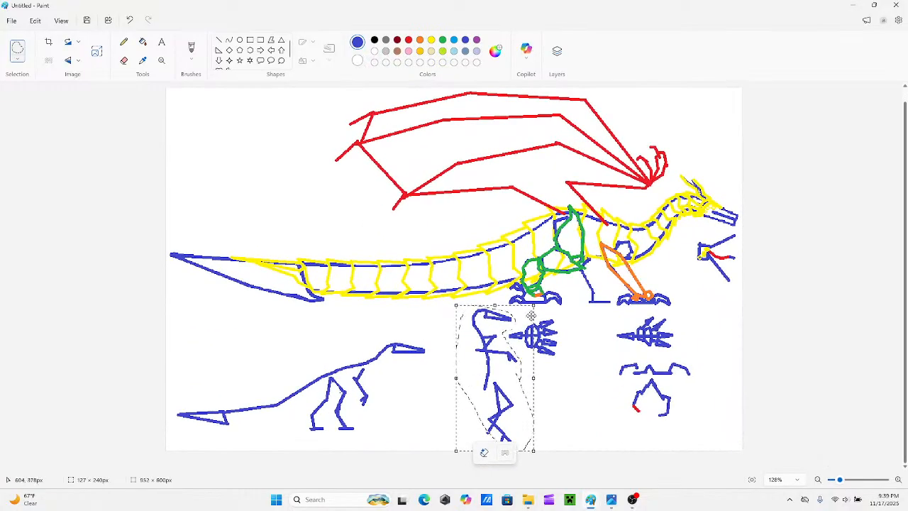
drag(533, 306, 506, 359)
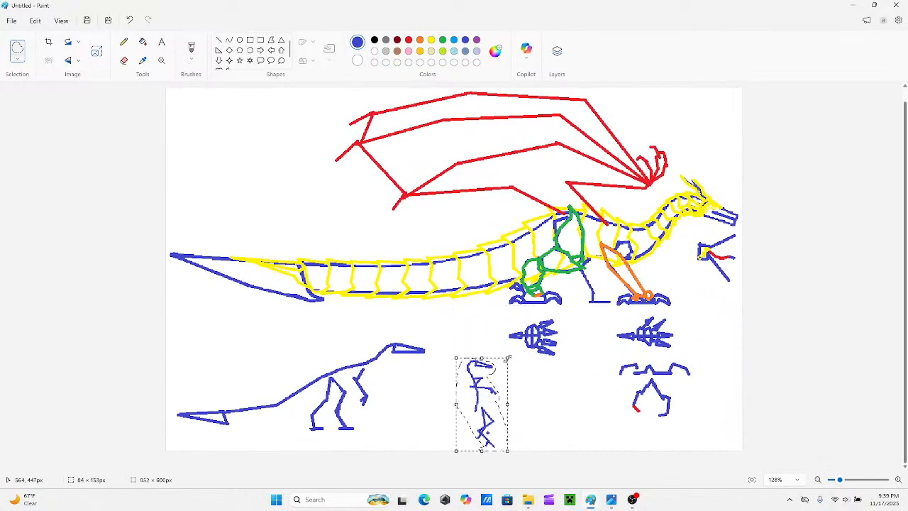
drag(484, 397, 235, 137)
click(304, 171)
click(308, 209)
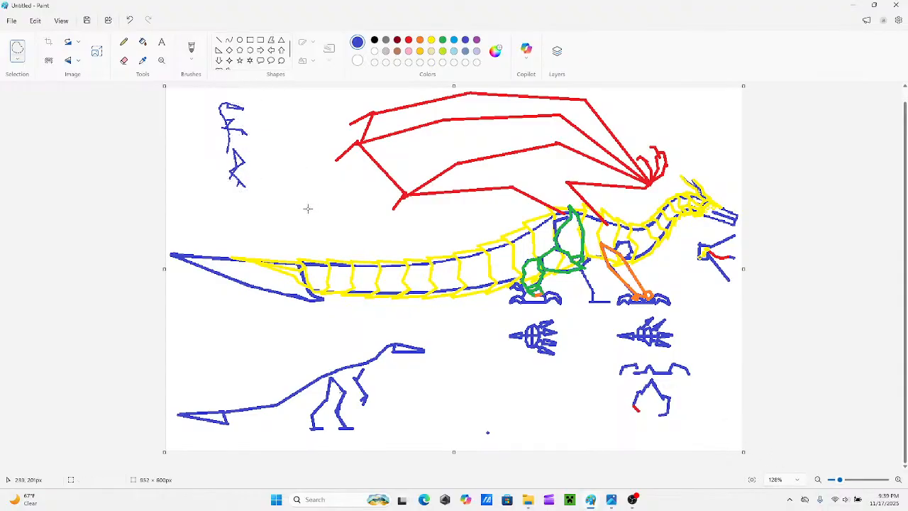
Draw the upright figure's second leg in blue straight lines, ending in a forked foot.
drag(839, 480, 845, 480)
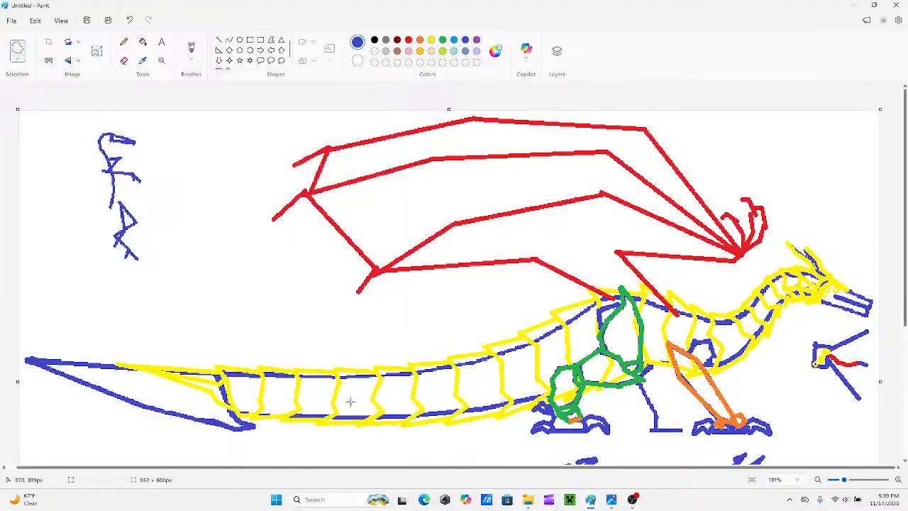
scroll(355, 468, left, 1)
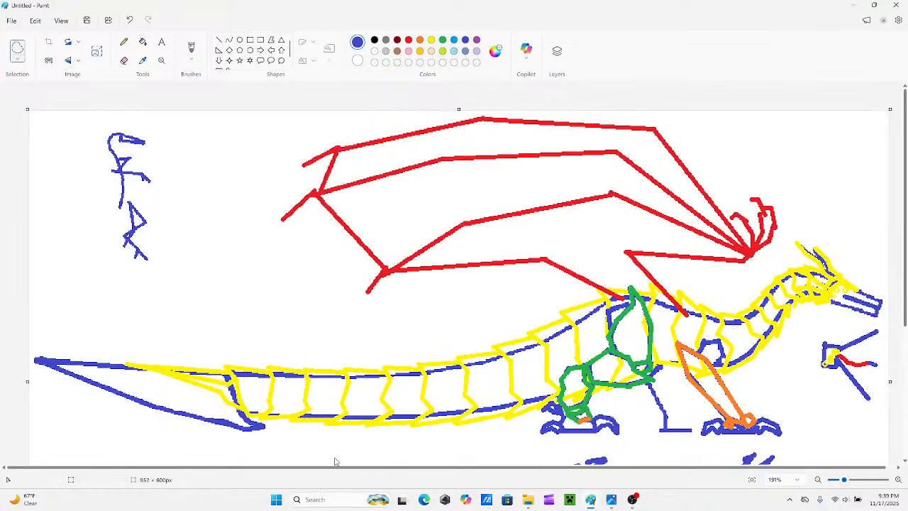
click(219, 40)
drag(123, 245, 124, 283)
Draw the upright figure's long S-curved tail in connected segments from its hips down to the large creature's tail.
drag(117, 207, 101, 251)
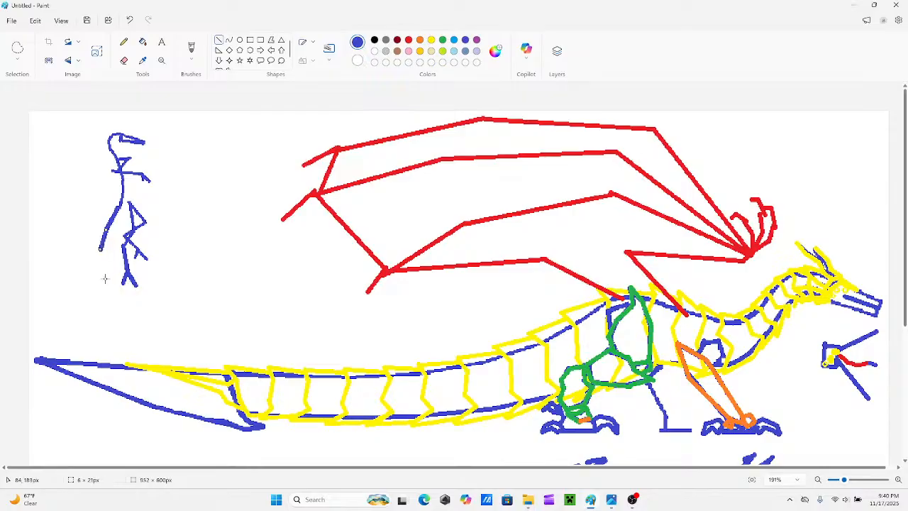
drag(108, 284, 101, 249)
drag(109, 283, 106, 282)
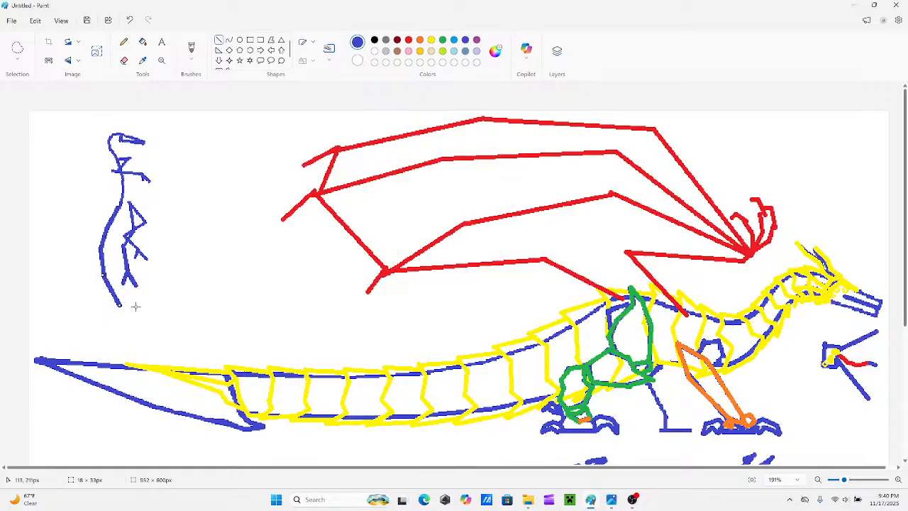
drag(125, 330, 119, 304)
scroll(121, 309, down, 3)
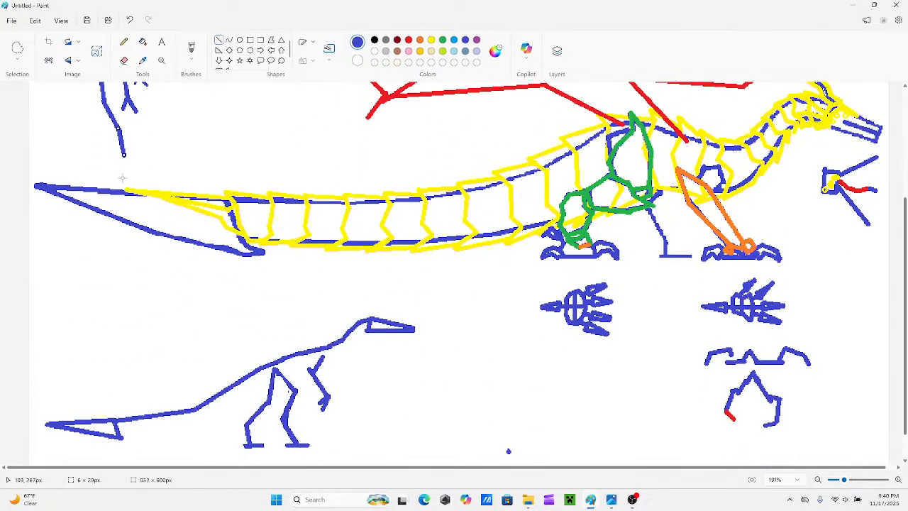
drag(118, 178, 123, 154)
scroll(138, 203, up, 3)
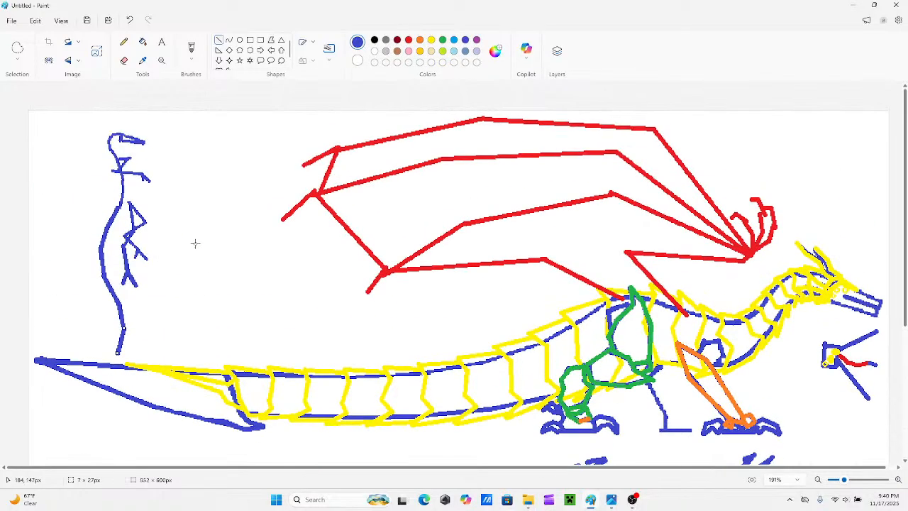
Redraw the last segment of the upright figure's tail in blue so that it runs almost straight down.
drag(845, 479, 839, 480)
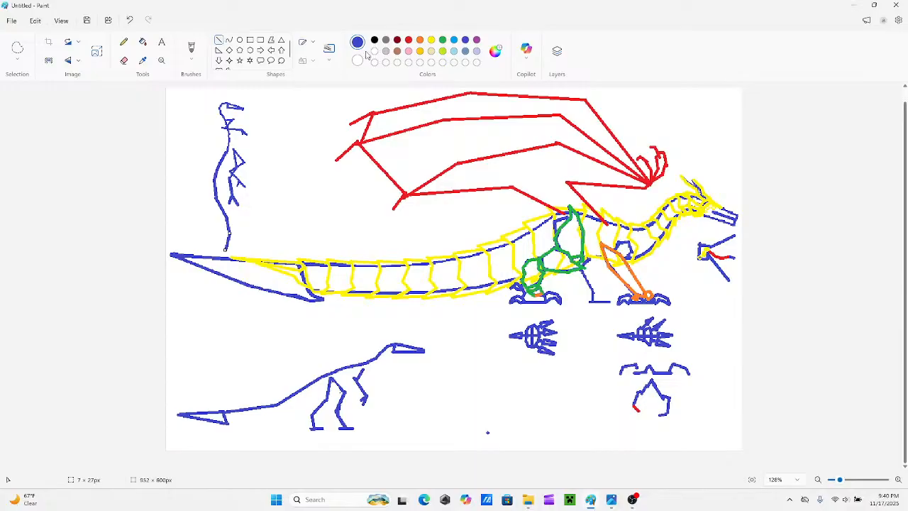
click(411, 40)
drag(228, 234, 226, 248)
key(ctrl+z)
click(466, 40)
drag(229, 232, 228, 245)
scroll(370, 133, up, 1)
Try a bent red wing arm extending from the upright figure's shoulder out behind its back.
click(410, 40)
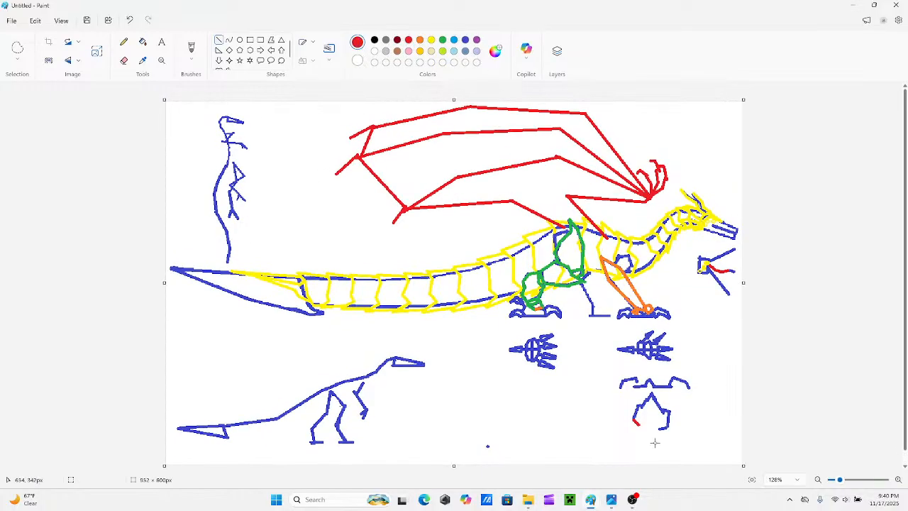
drag(840, 481, 845, 481)
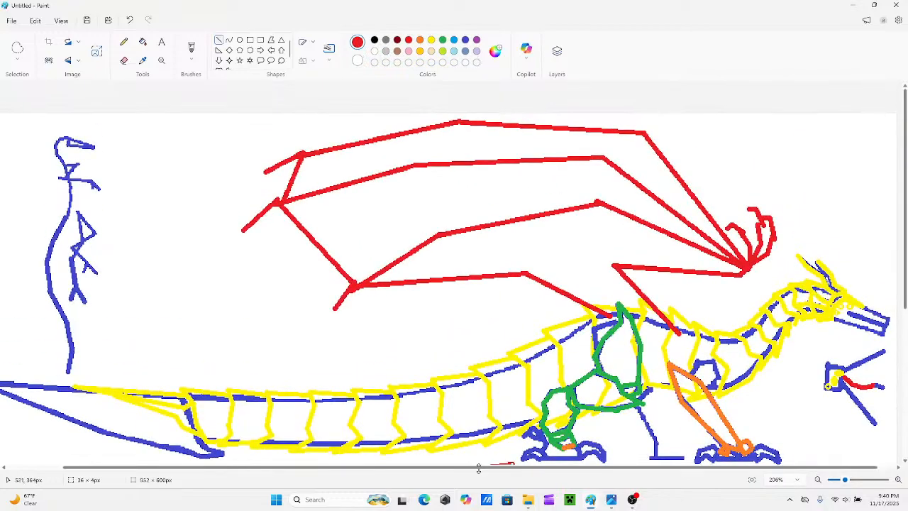
drag(501, 469, 388, 454)
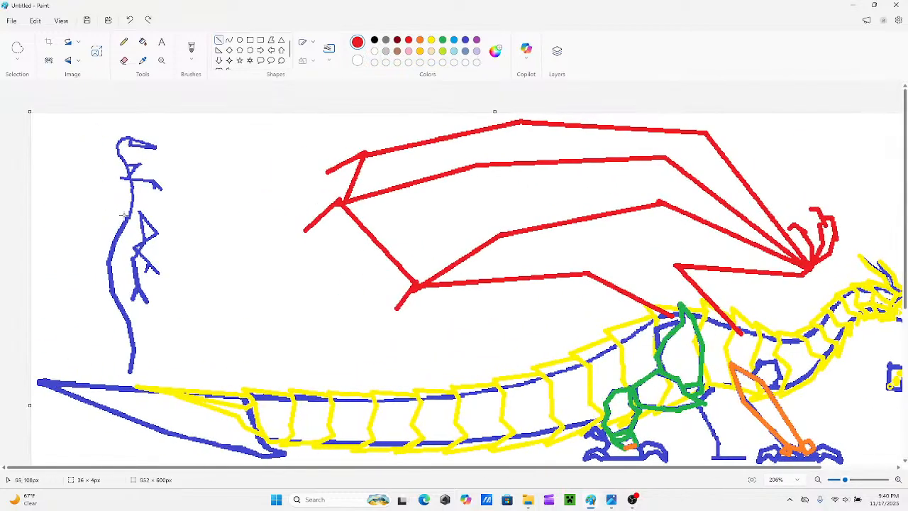
drag(129, 180, 122, 215)
drag(66, 246, 121, 214)
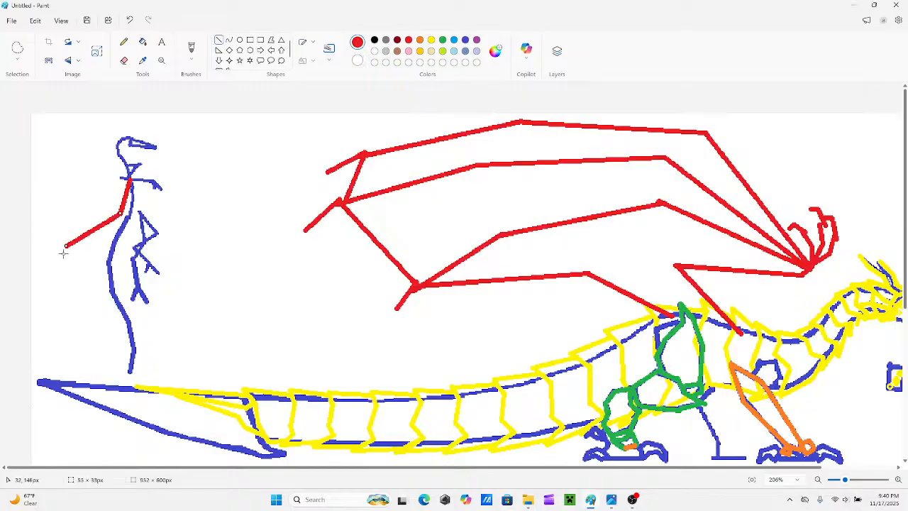
mouse_move(65, 246)
mouse_down()
mouse_move(99, 221)
mouse_move(70, 245)
mouse_up()
key(ctrl+z)
Erase the stray blue dot in the empty area below the footprint details.
scroll(242, 298, down, 5)
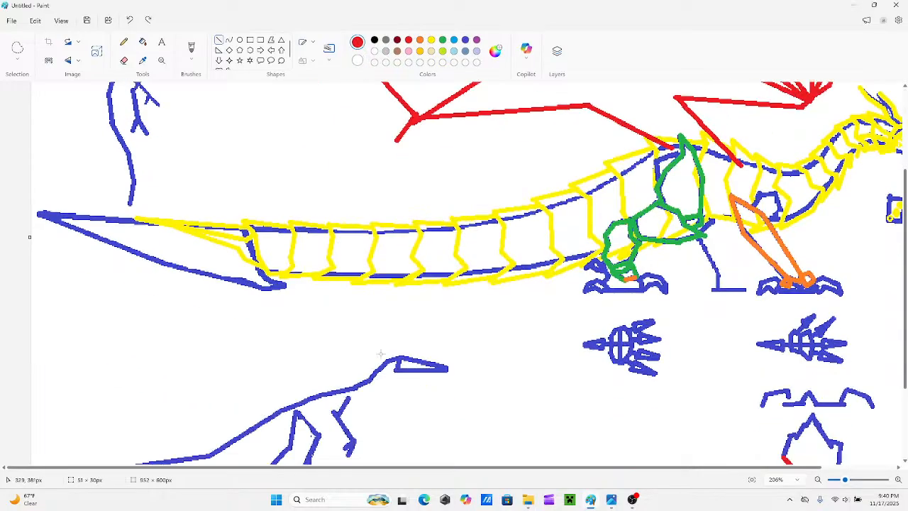
drag(842, 481, 838, 481)
click(125, 62)
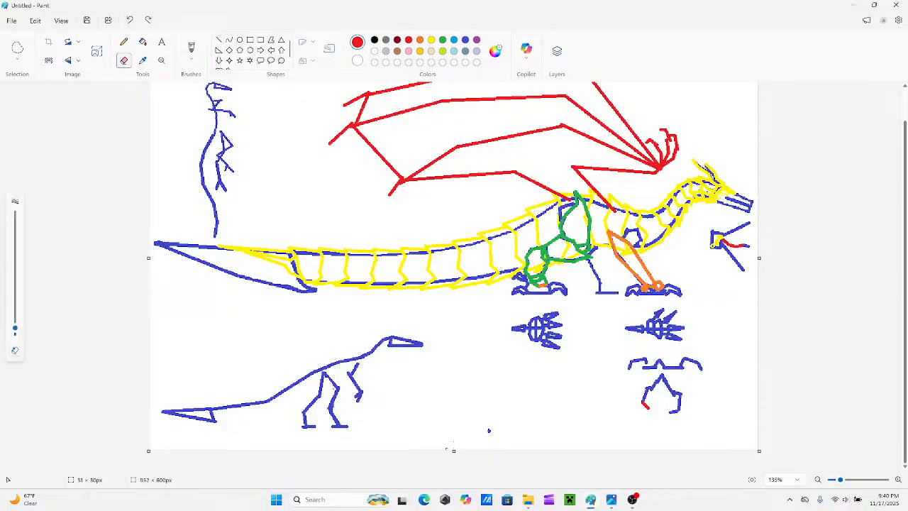
drag(495, 430, 548, 425)
Redraw the red claw tip of the lowest foot detail as a blue line.
click(466, 39)
click(219, 40)
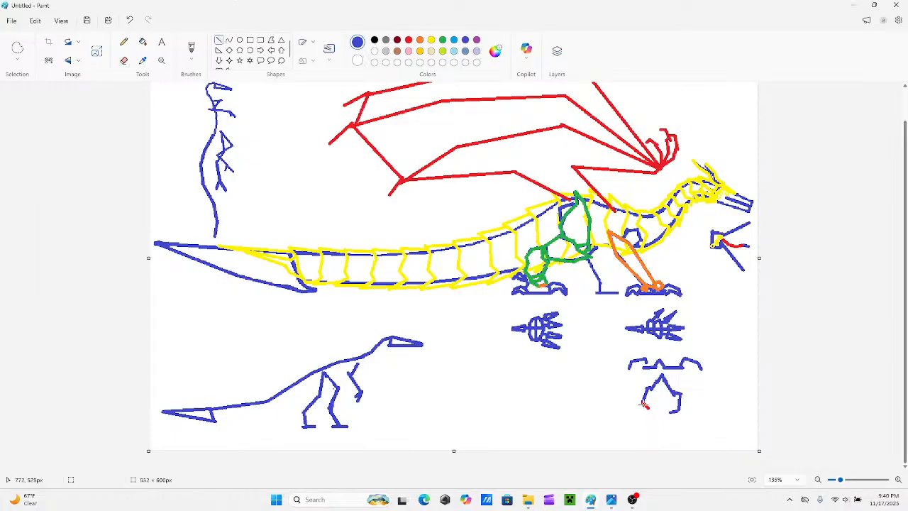
drag(644, 405, 647, 408)
Fit the whole drawing in view and take a rectangular screen snip of the full canvas.
scroll(670, 399, up, 1)
click(840, 480)
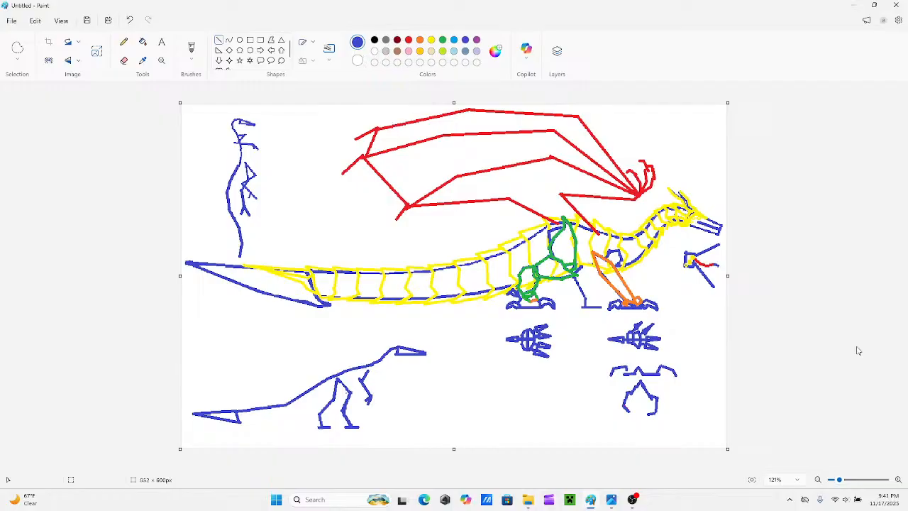
key(super+shift+s)
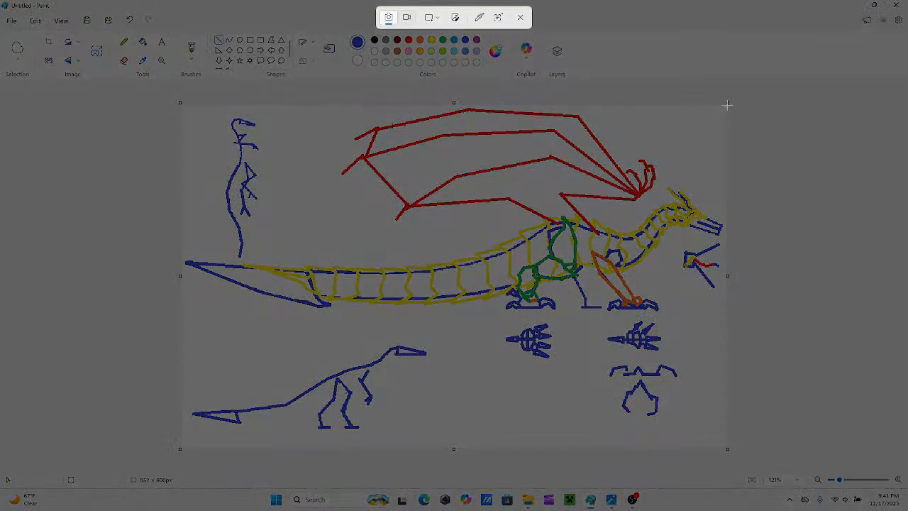
mouse_move(728, 108)
mouse_down()
mouse_move(341, 361)
mouse_move(183, 449)
mouse_up()
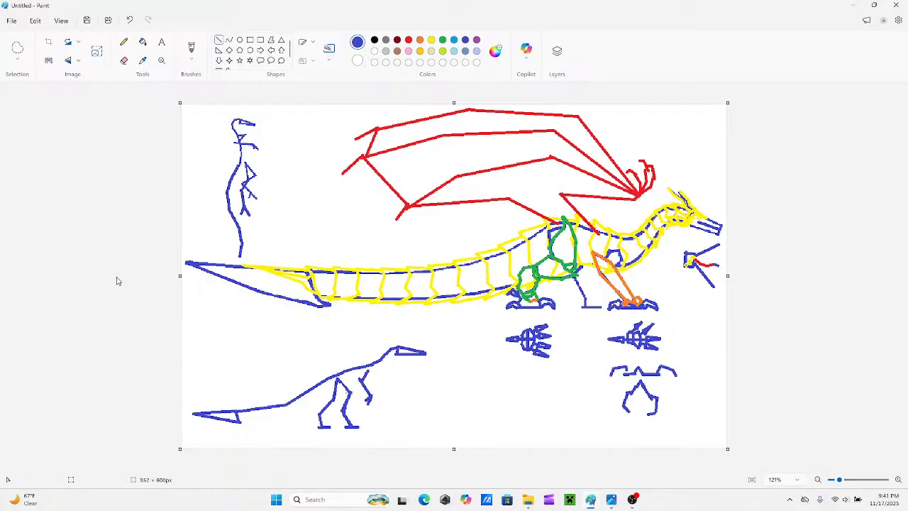
Close the image viewer and File Explorer windows that are open in the background.
click(842, 481)
scroll(724, 433, down, 1)
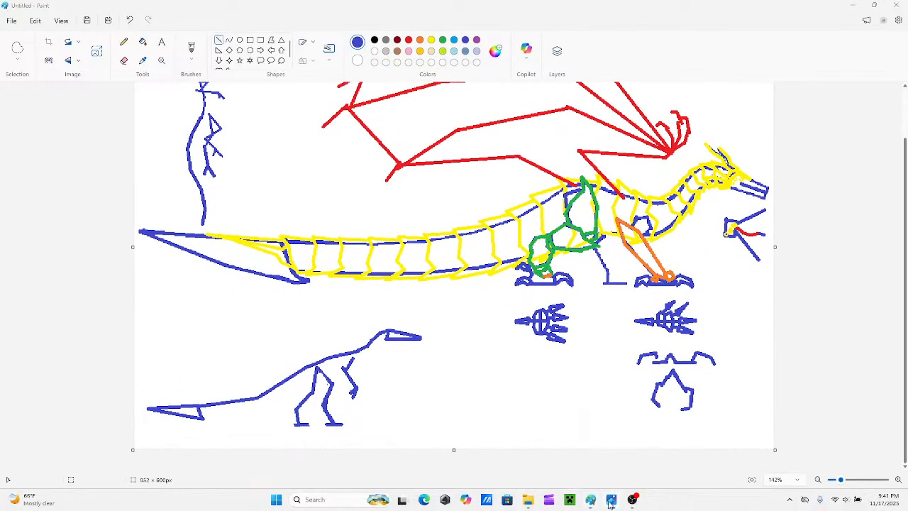
mouse_move(610, 504)
click(654, 419)
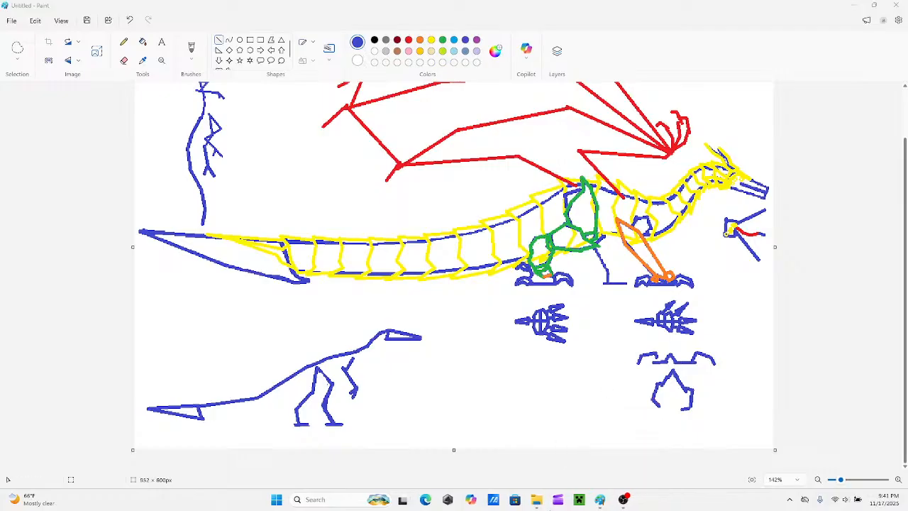
right_click(538, 500)
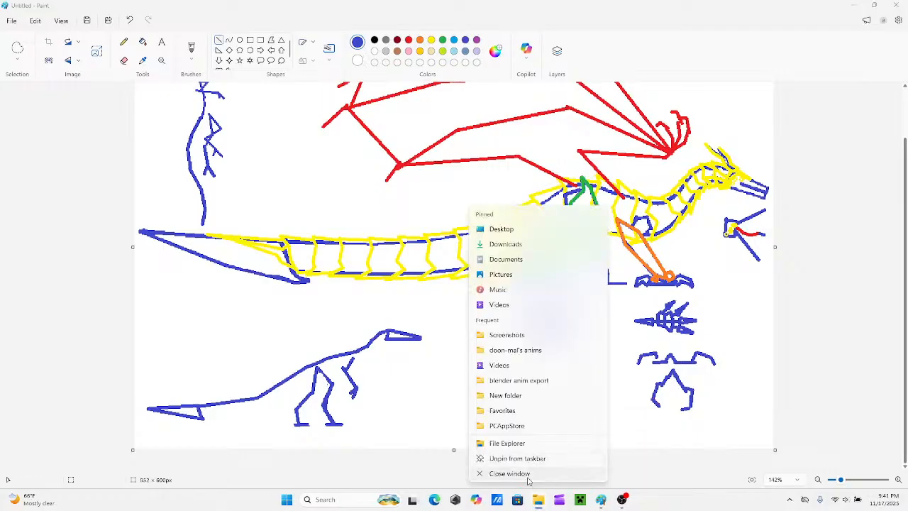
click(527, 474)
mouse_move(601, 498)
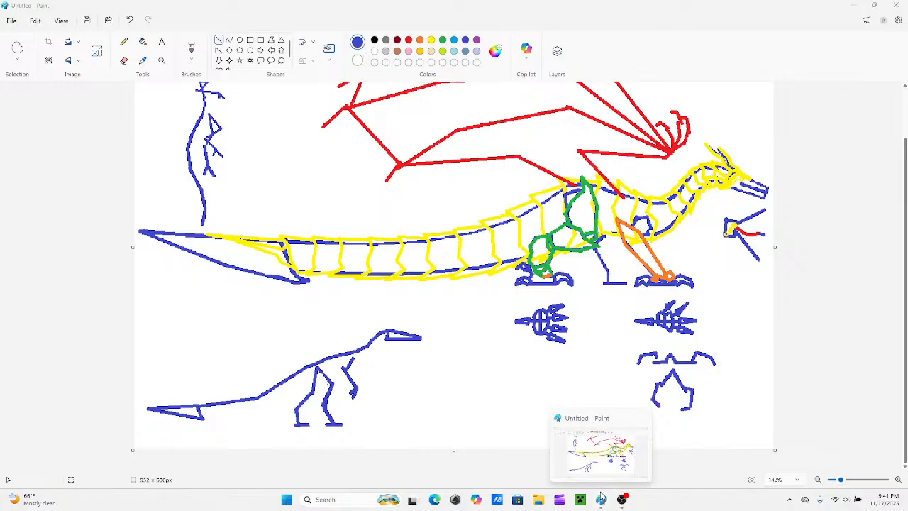
Save the drawing as a PNG named "Platiamoraxis Armored" in the Downloads folder.
click(87, 21)
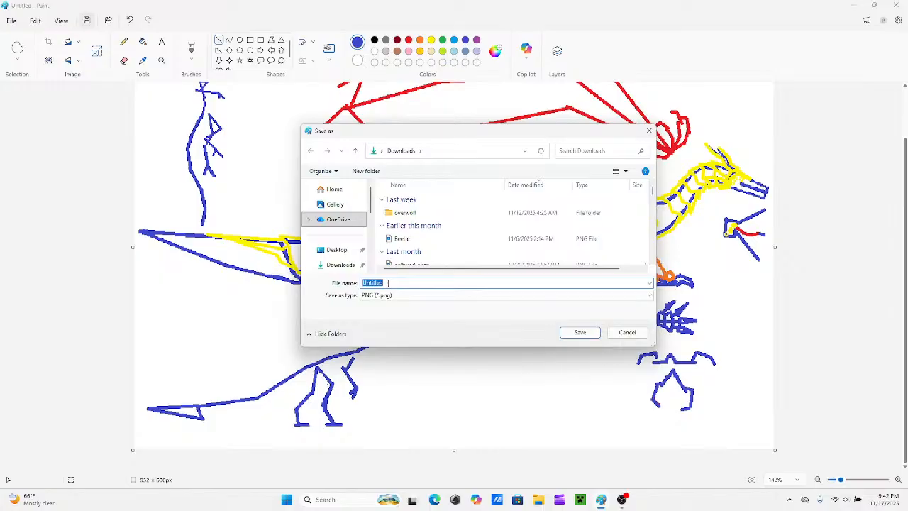
key(alt+d)
text(a)
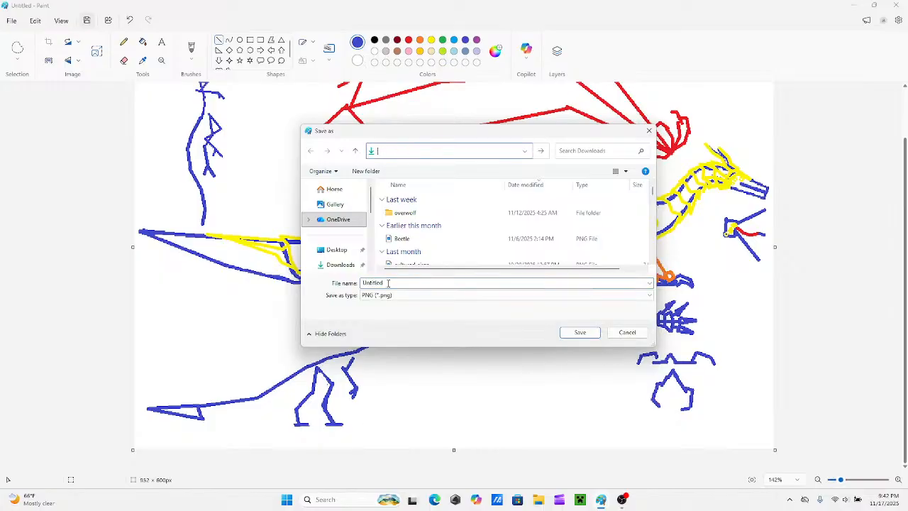
key(Escape)
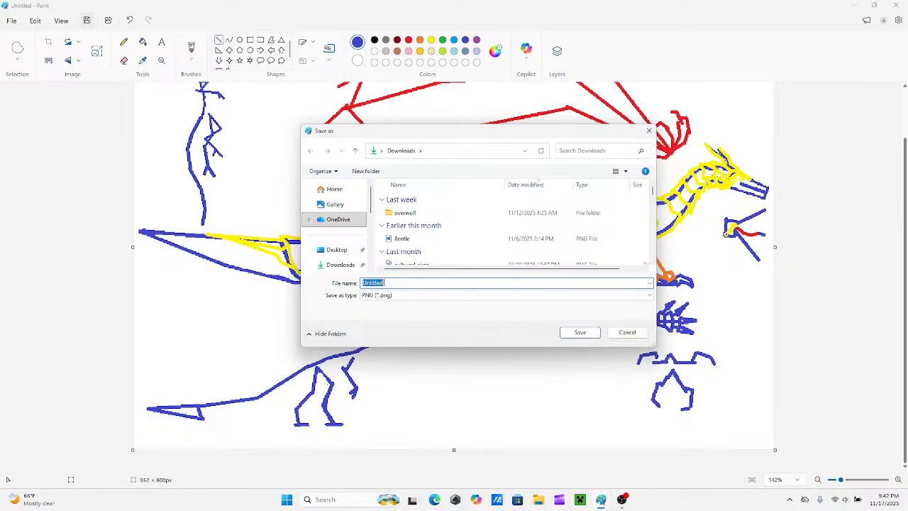
text(Pla)
text(ti)
text(iam)
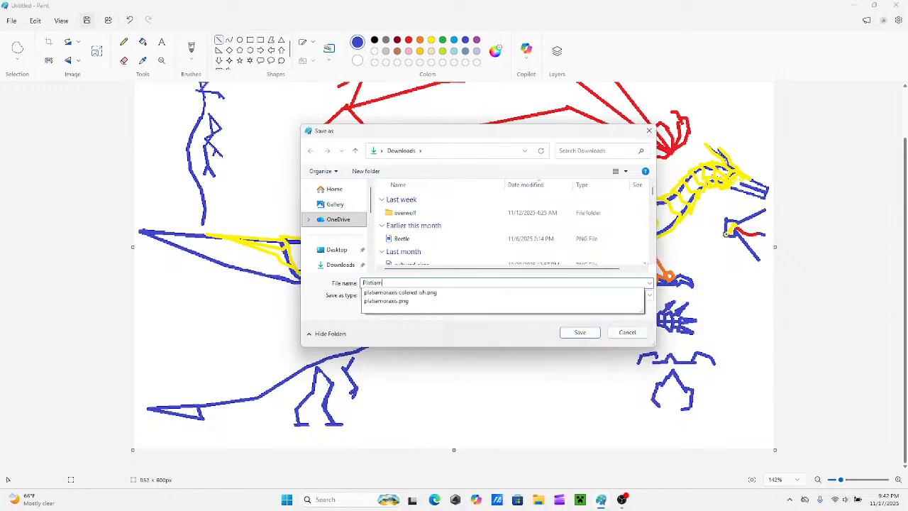
text(oraxis)
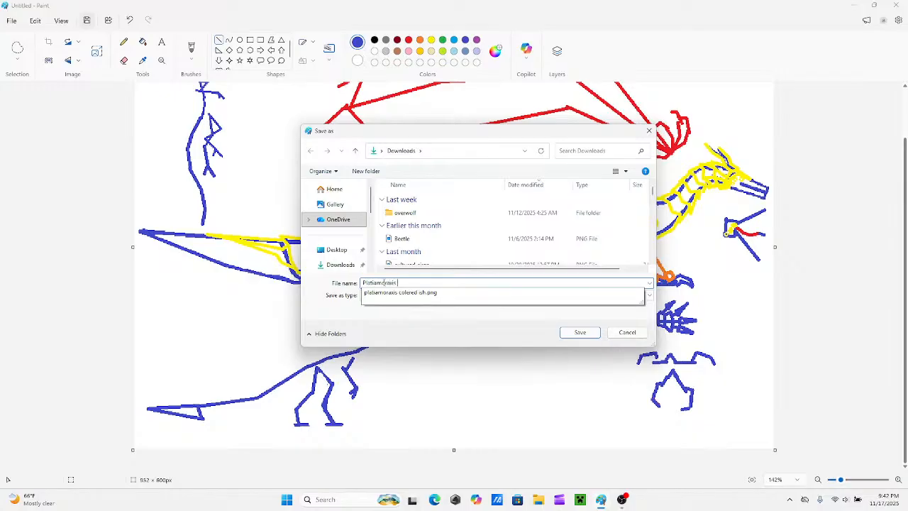
text( Armored)
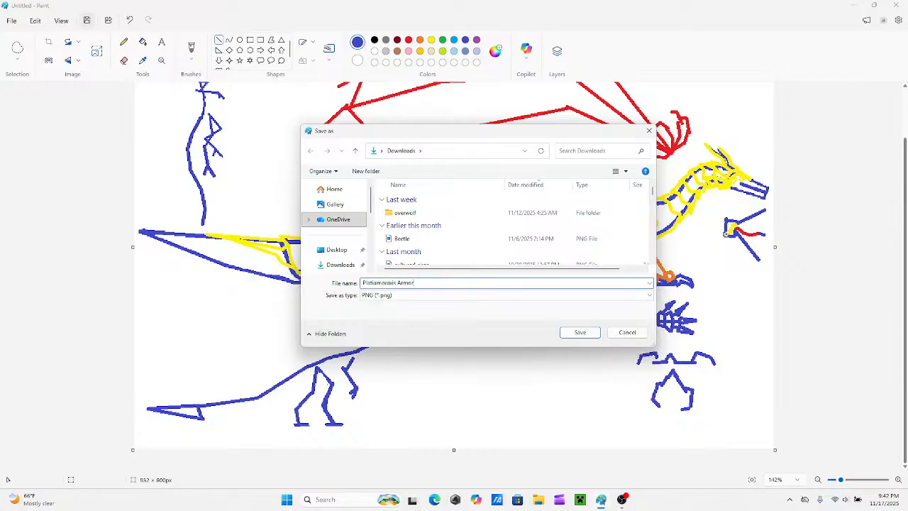
click(580, 334)
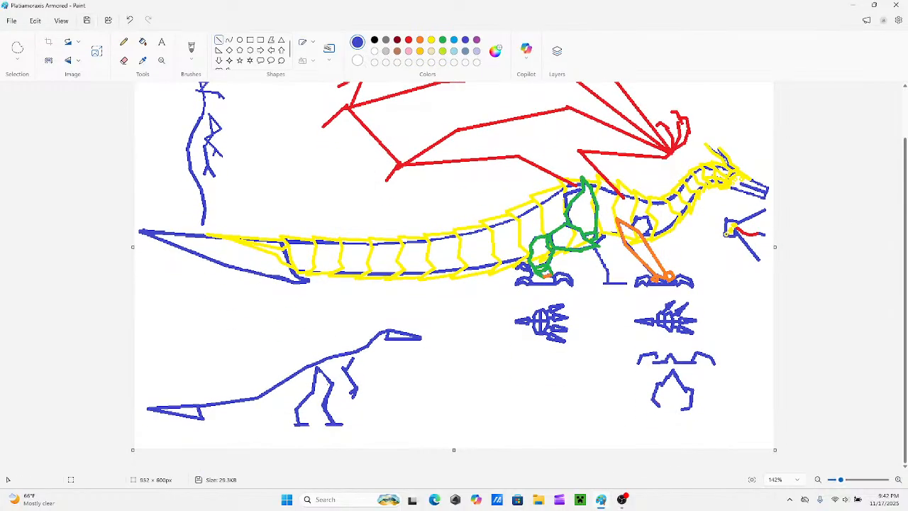